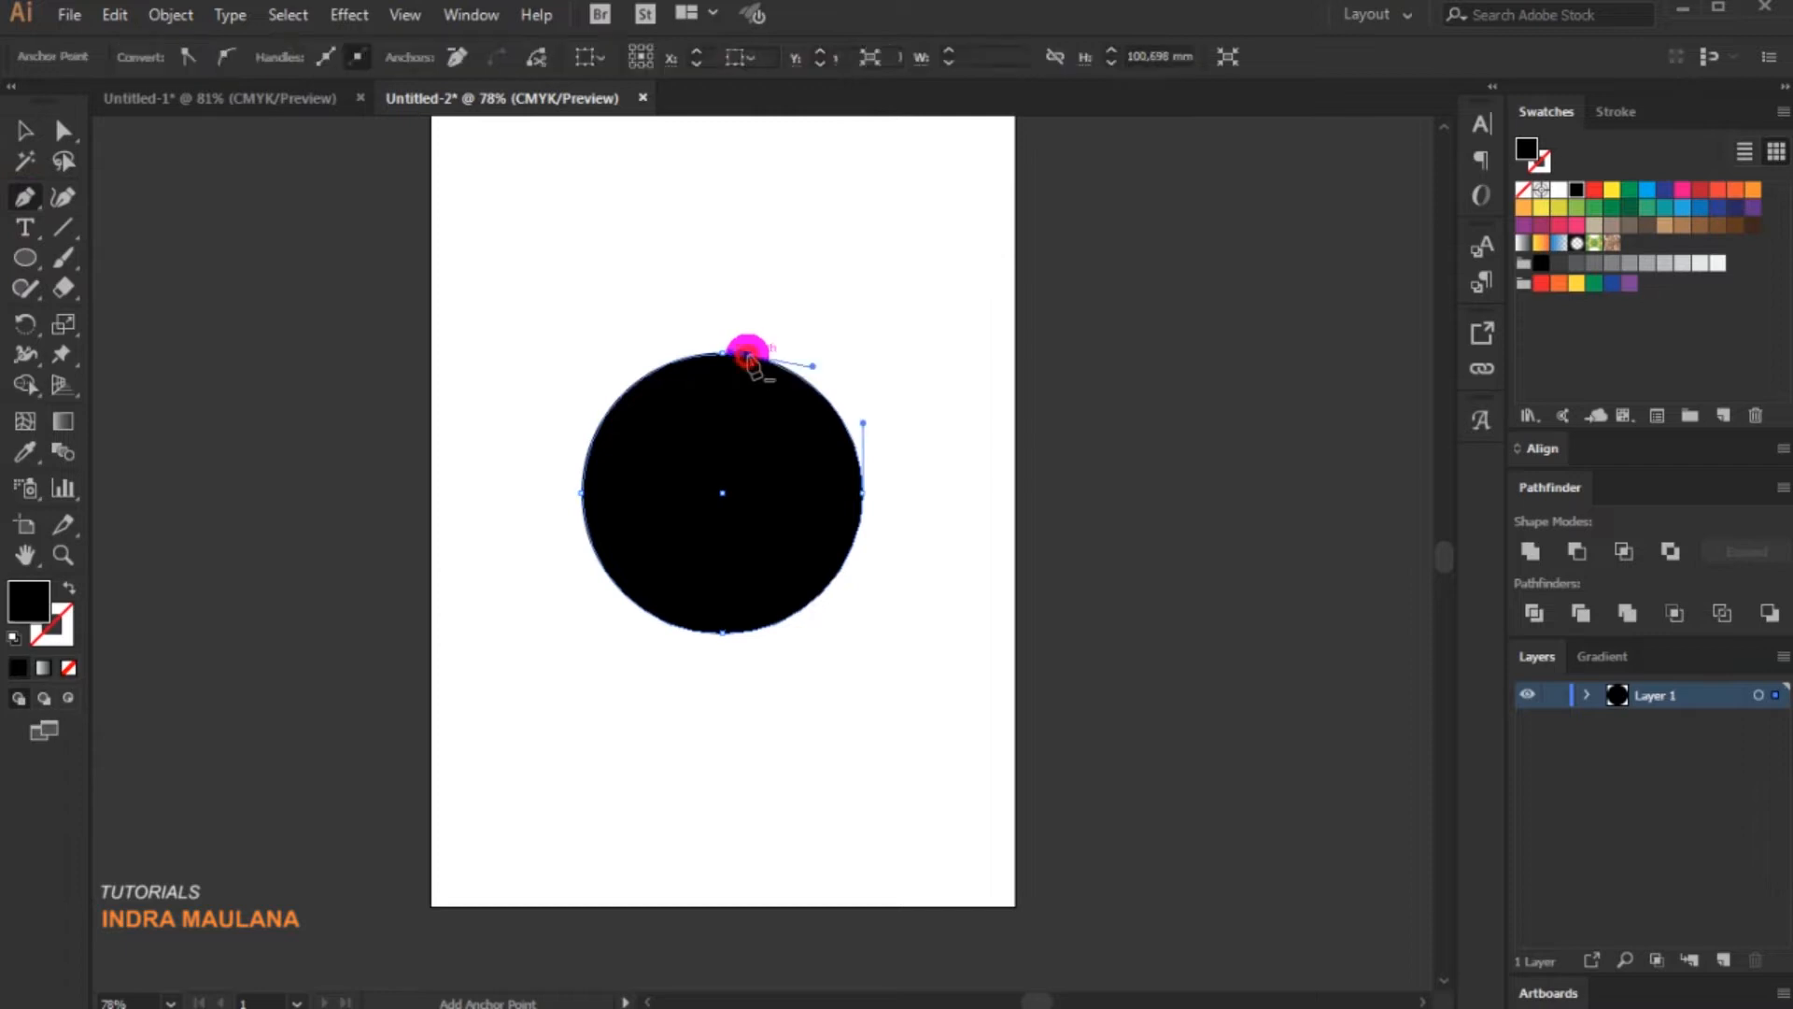
{"action": "left_click", "coordinate": [899, 400], "text": "ctrl"}
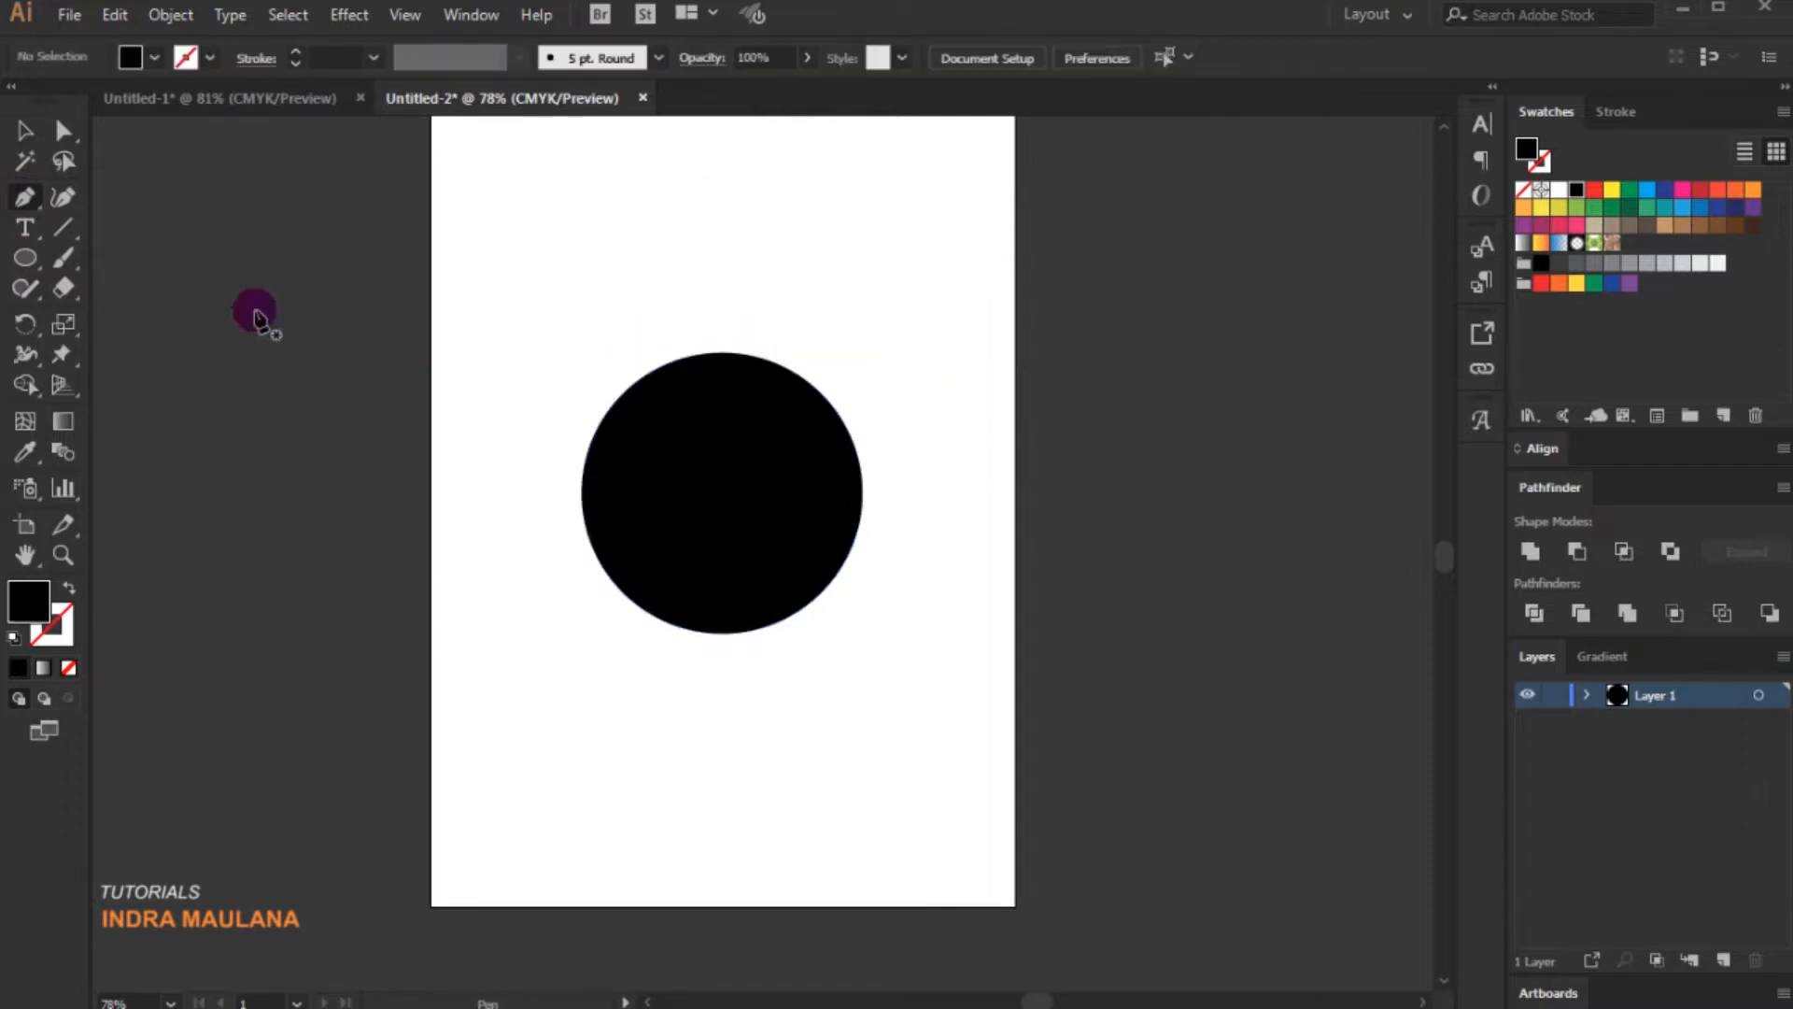
{"action": "left_click", "coordinate": [19, 134]}
{"action": "left_click", "coordinate": [766, 388]}
{"action": "left_click", "coordinate": [536, 316]}
{"action": "left_click", "coordinate": [761, 464]}
{"action": "left_click", "coordinate": [933, 301]}
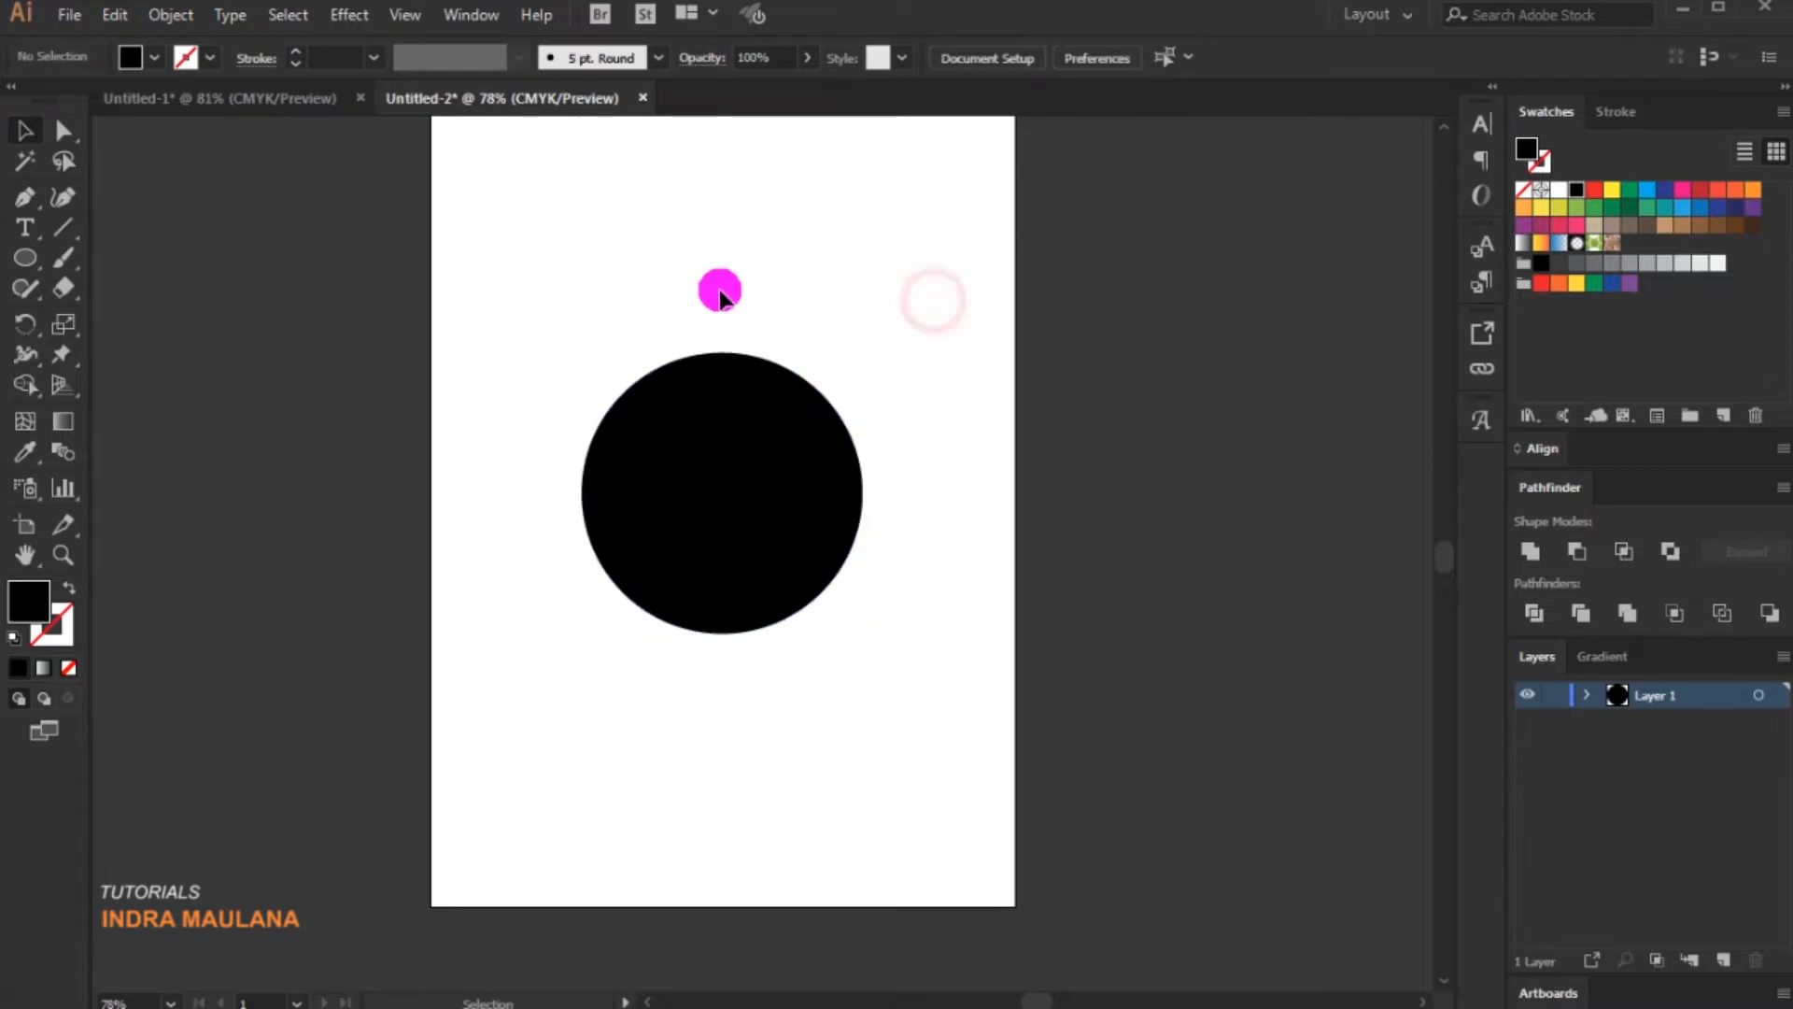
- Draw a closed Pen shape from the circle's lower-left edge through the artboard's bottom and right edges, returning over the circle's top
{"action": "left_click", "coordinate": [25, 197]}
{"action": "left_click", "coordinate": [617, 589]}
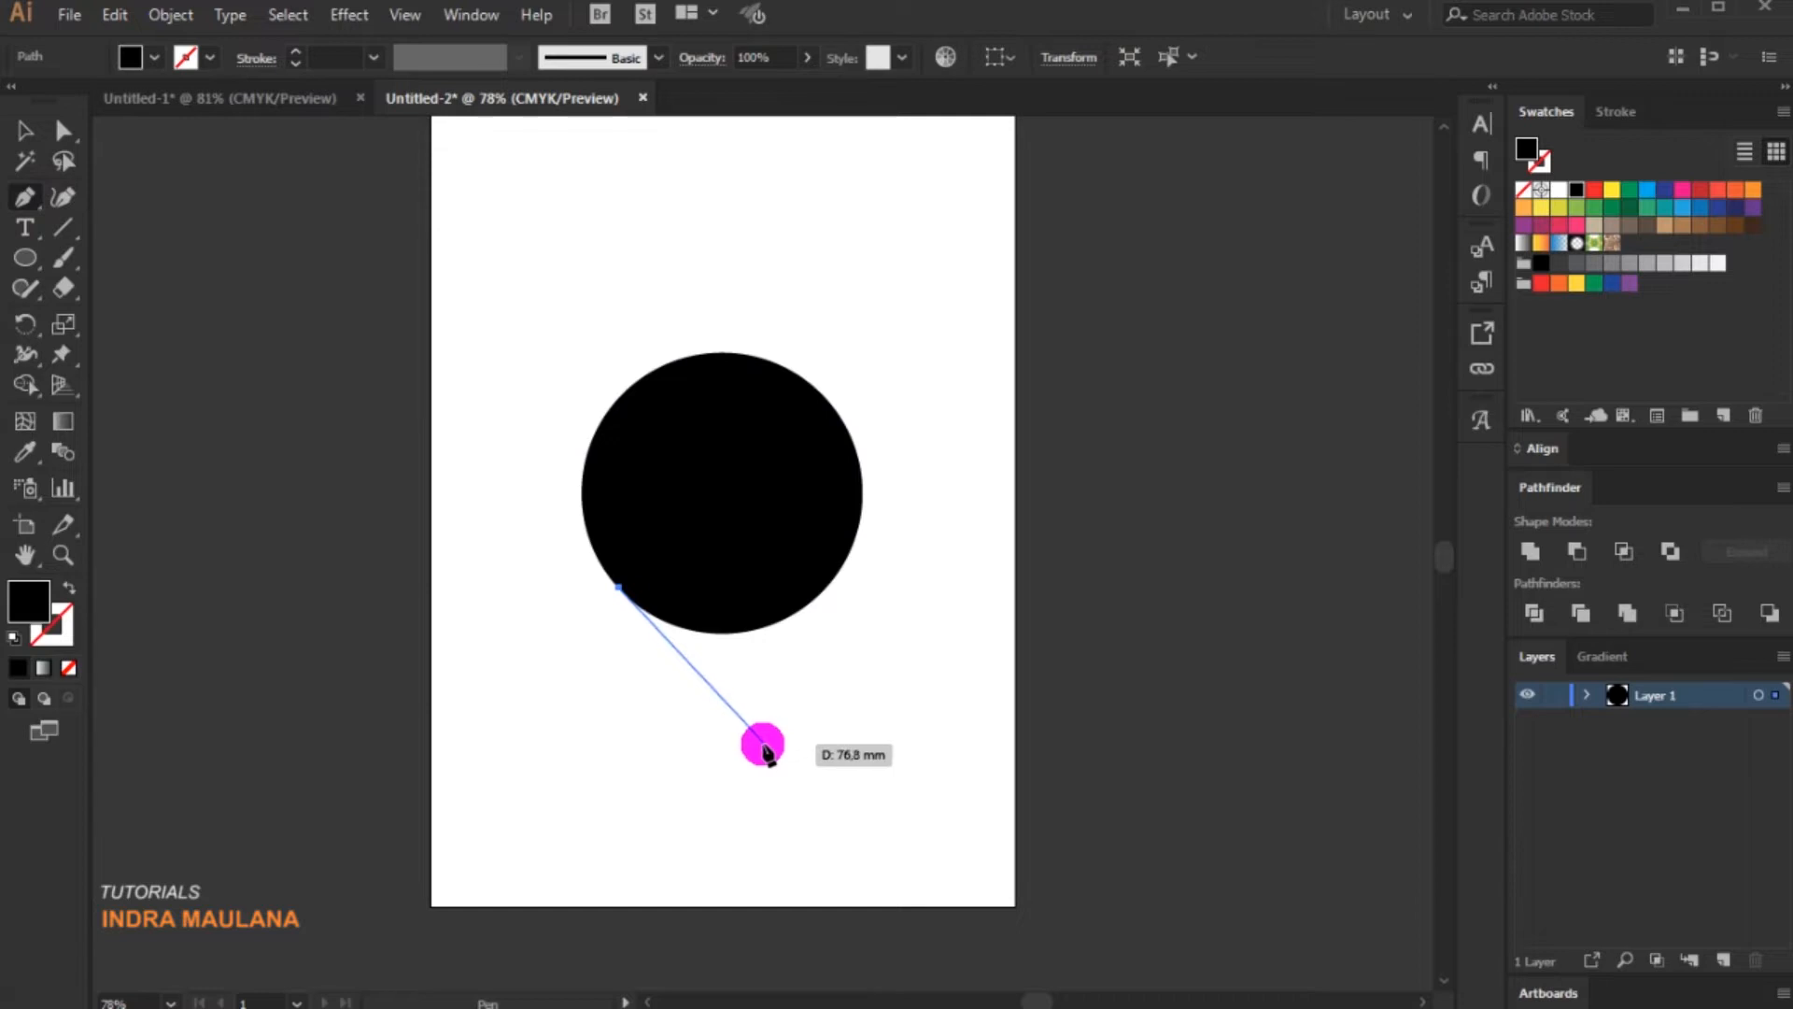
{"action": "left_click", "coordinate": [733, 744]}
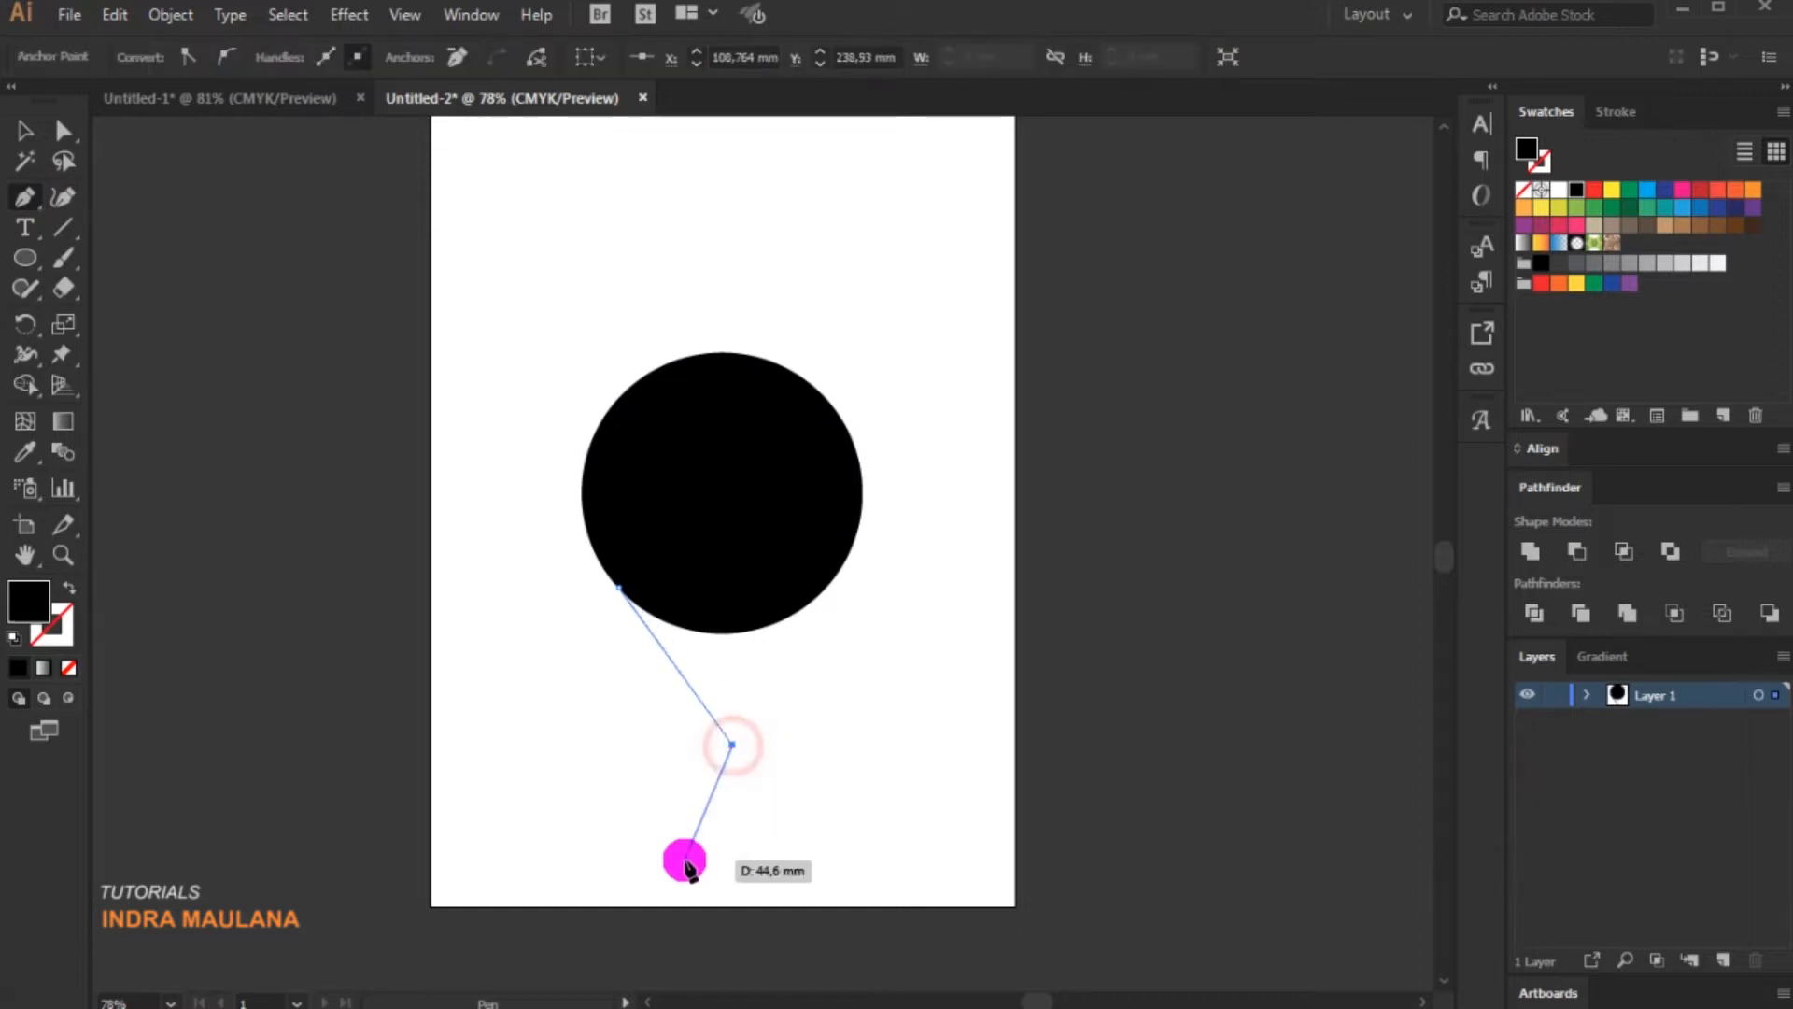
{"action": "left_click", "coordinate": [658, 904]}
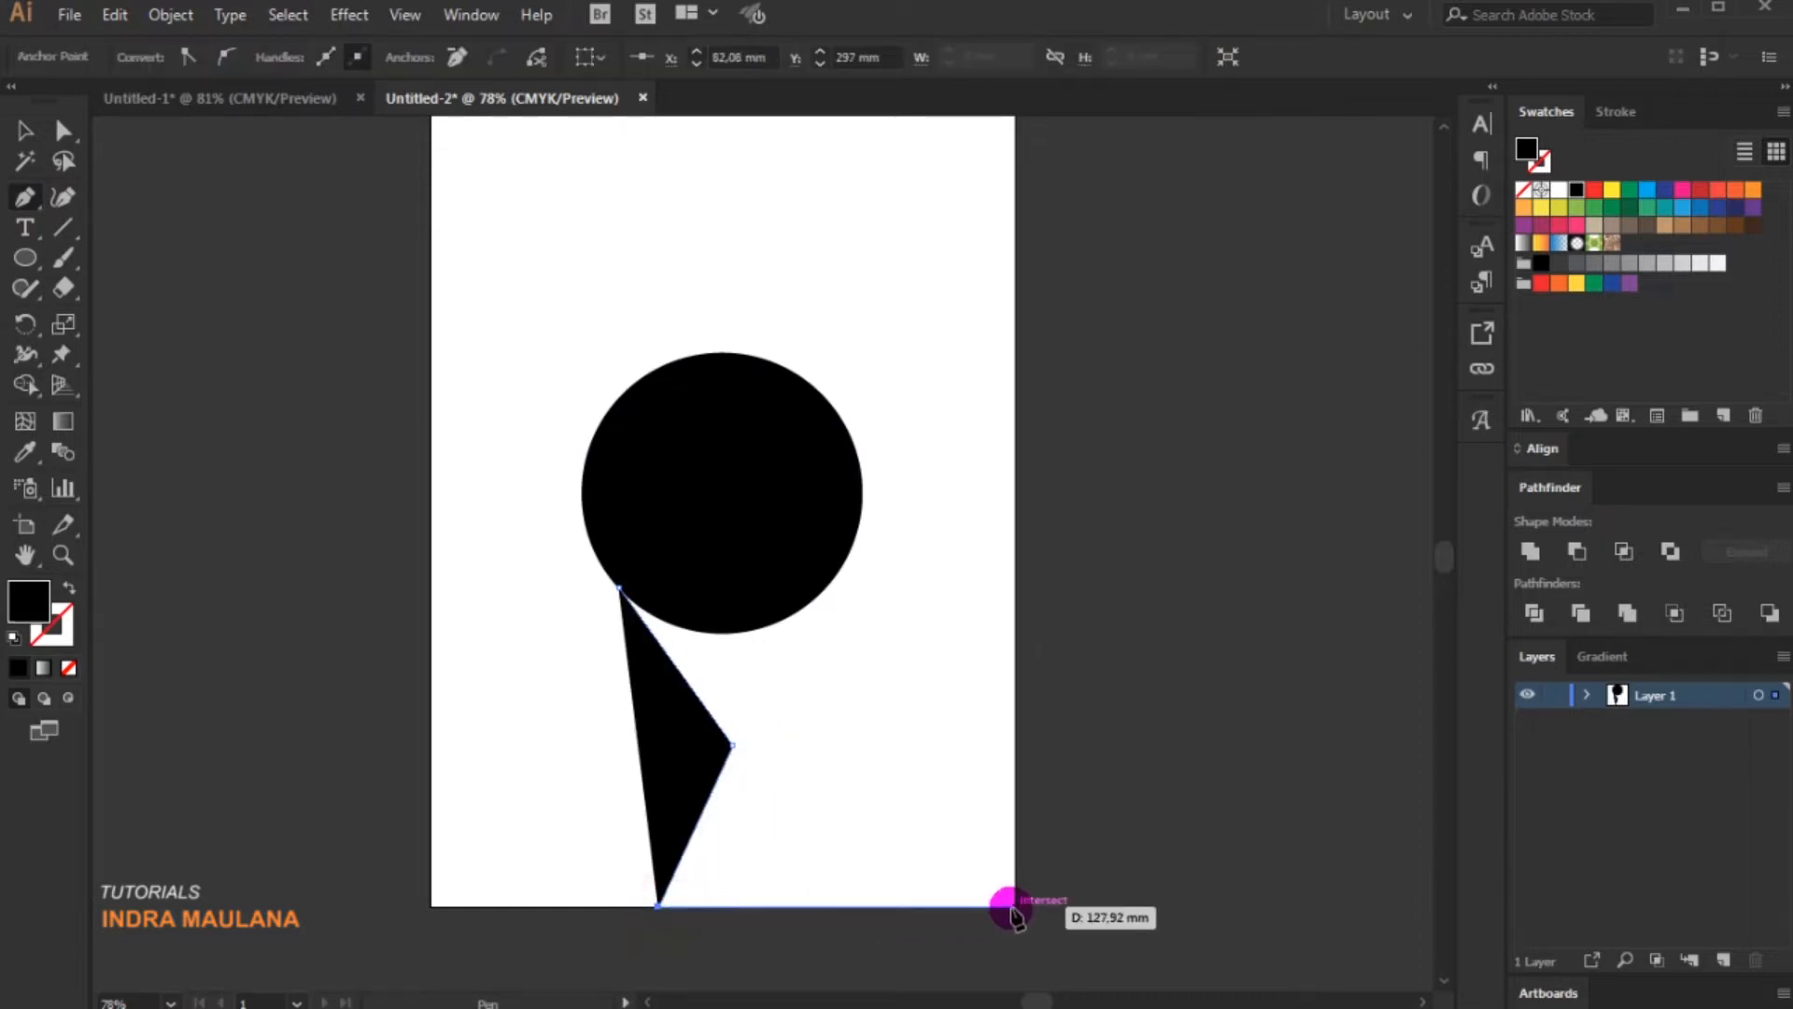
{"action": "left_click", "coordinate": [1014, 905]}
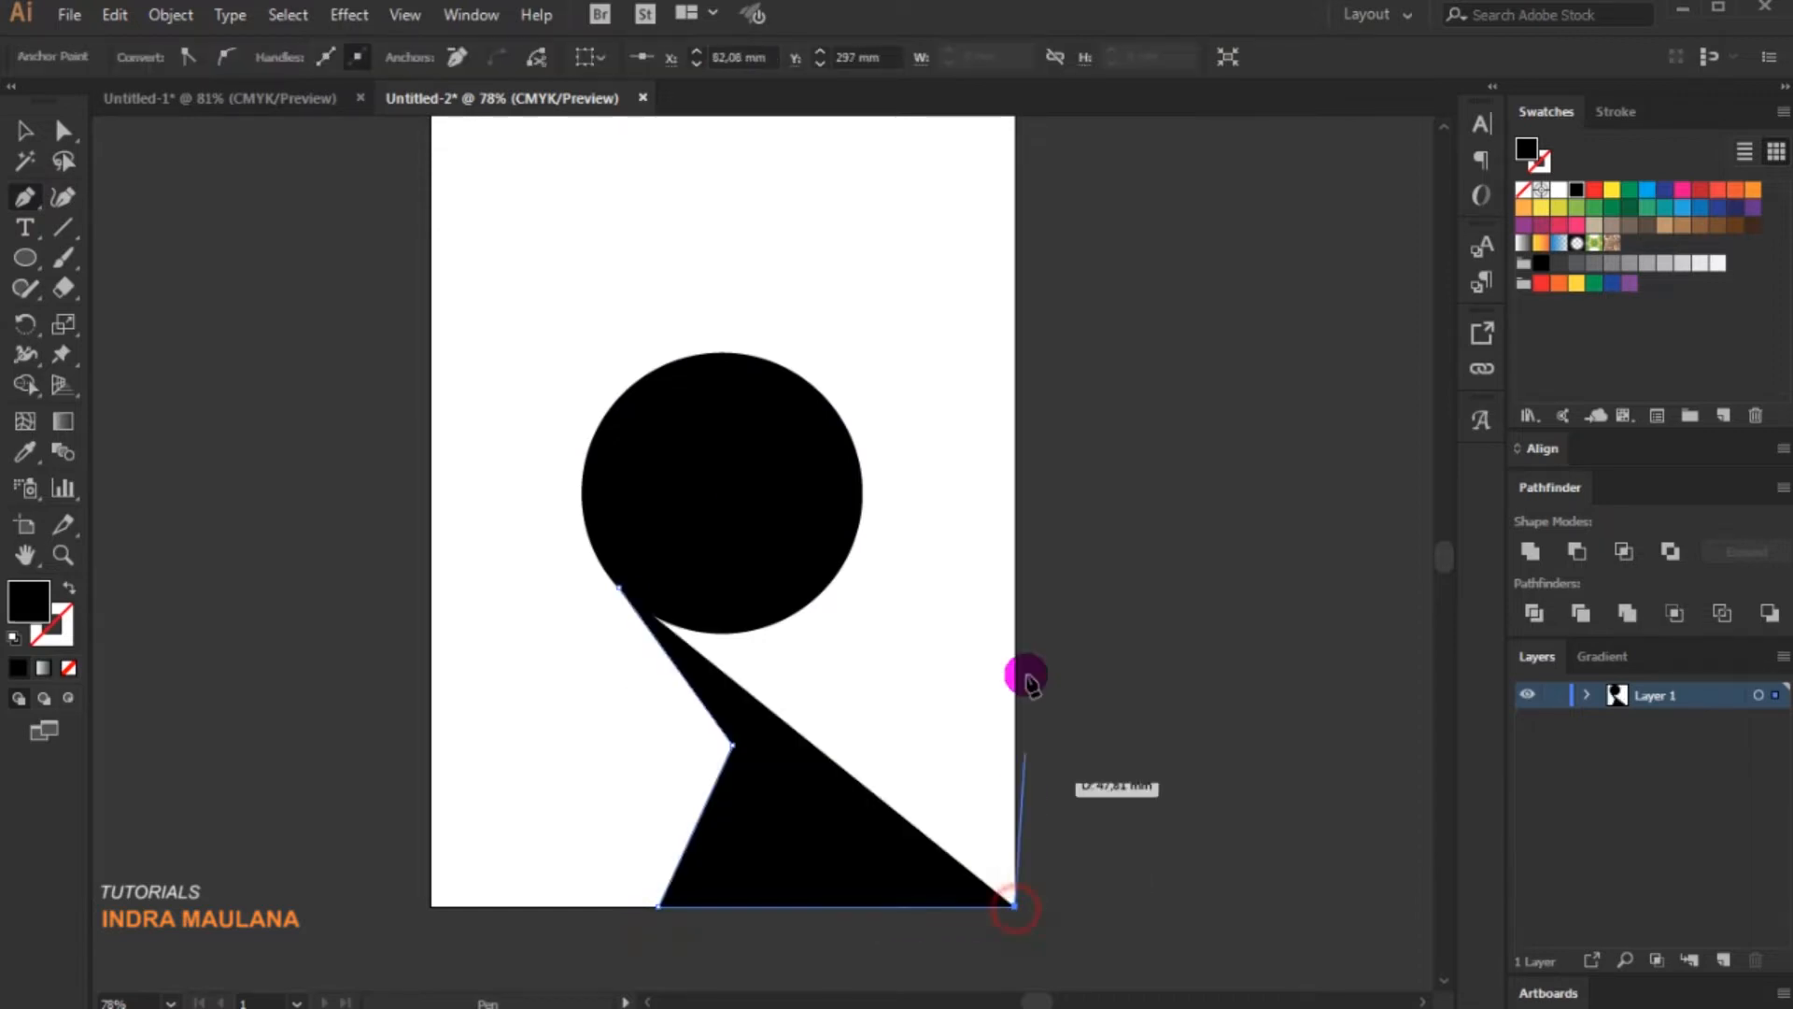
{"action": "left_click", "coordinate": [1014, 326]}
{"action": "left_click", "coordinate": [876, 372]}
{"action": "left_click", "coordinate": [721, 353]}
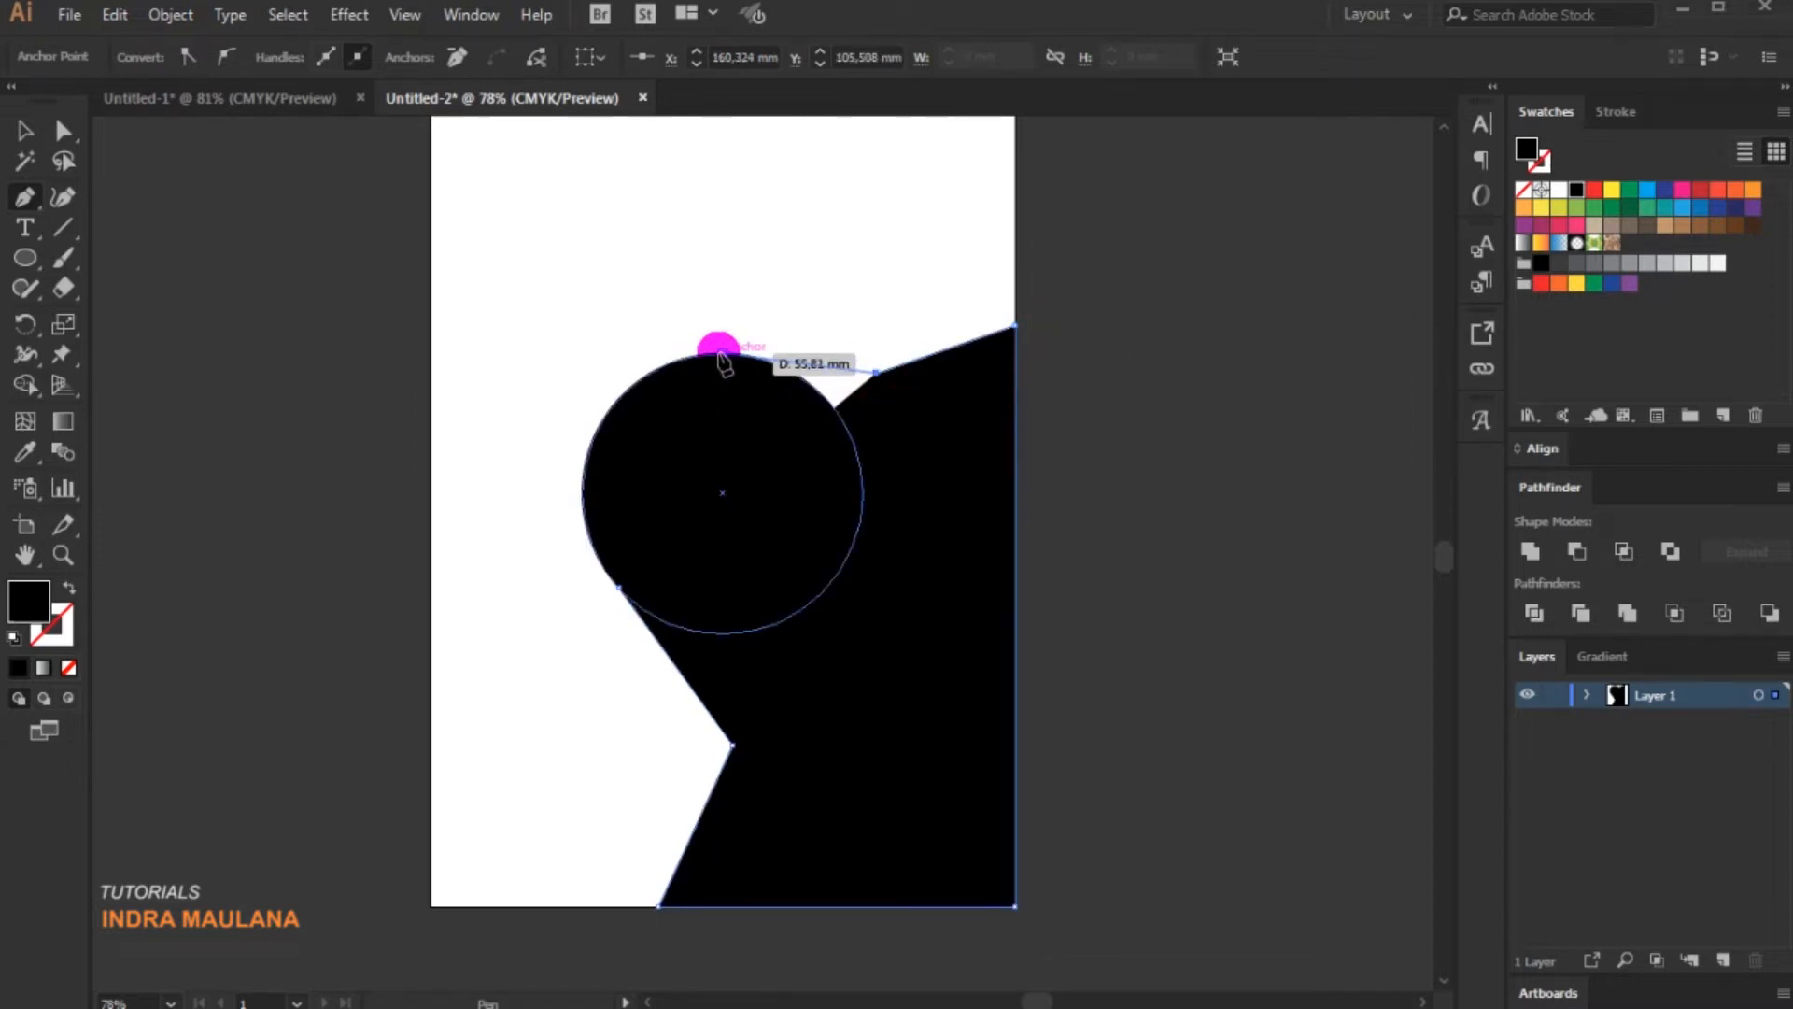
{"action": "left_click", "coordinate": [619, 586]}
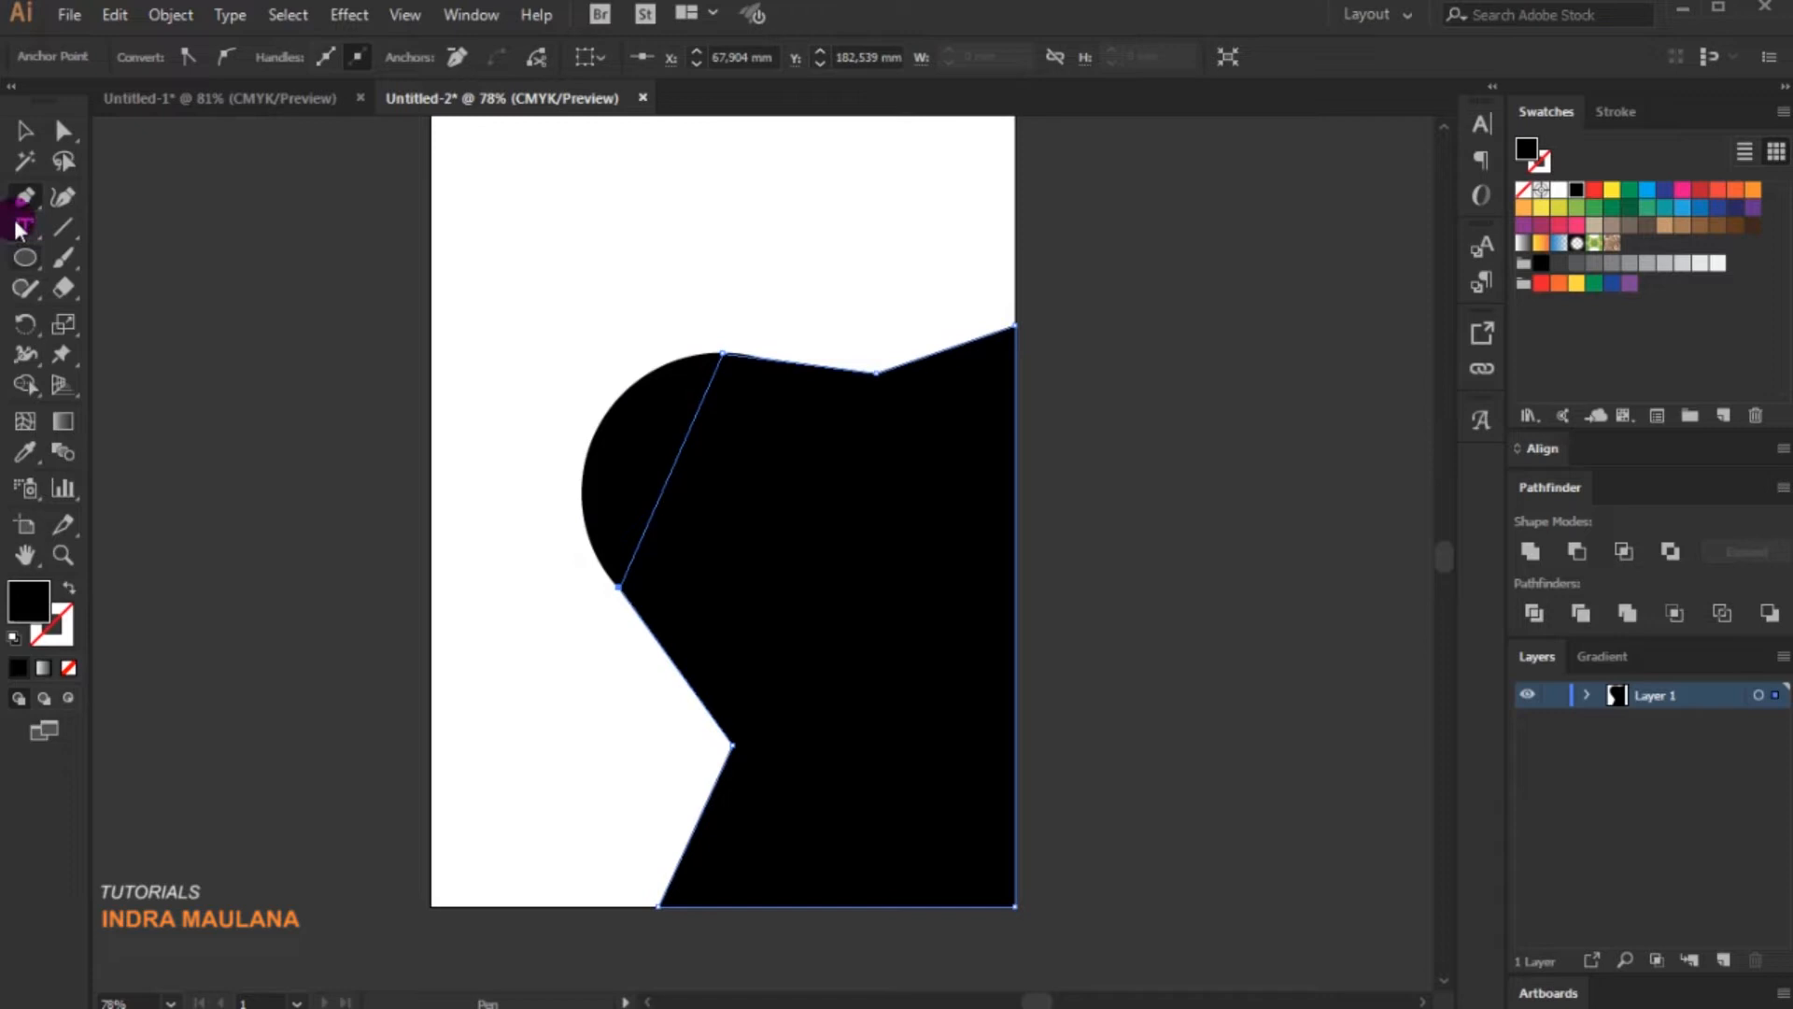
- Unite the black circle and the Pen shape into one shape
{"action": "left_click", "coordinate": [13, 133]}
{"action": "left_click_drag", "start_coordinate": [441, 238], "coordinate": [925, 699]}
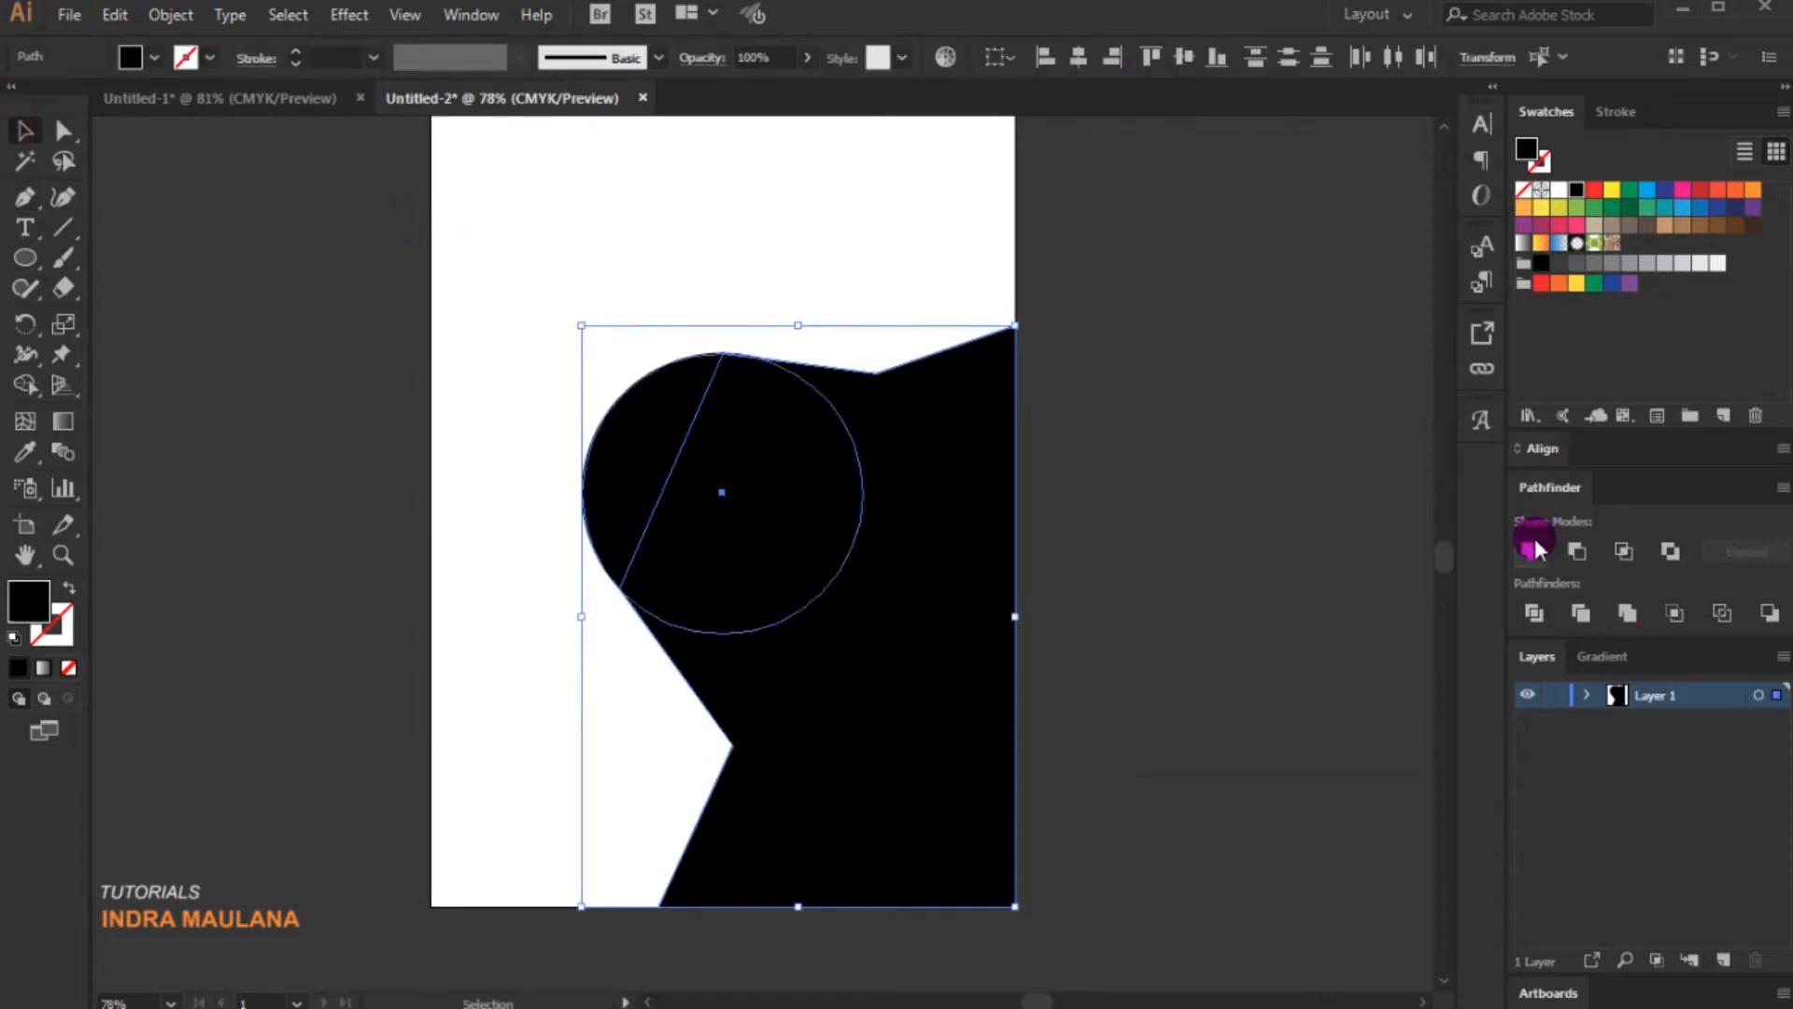
{"action": "left_click", "coordinate": [1534, 550]}
{"action": "left_click", "coordinate": [1158, 563]}
- Round the black shape's two inward corners, above and below the circular bulge, to a radius of about 66 mm
{"action": "left_click", "coordinate": [64, 130]}
{"action": "left_click", "coordinate": [63, 161]}
{"action": "left_click_drag", "start_coordinate": [882, 319], "coordinate": [883, 517]}
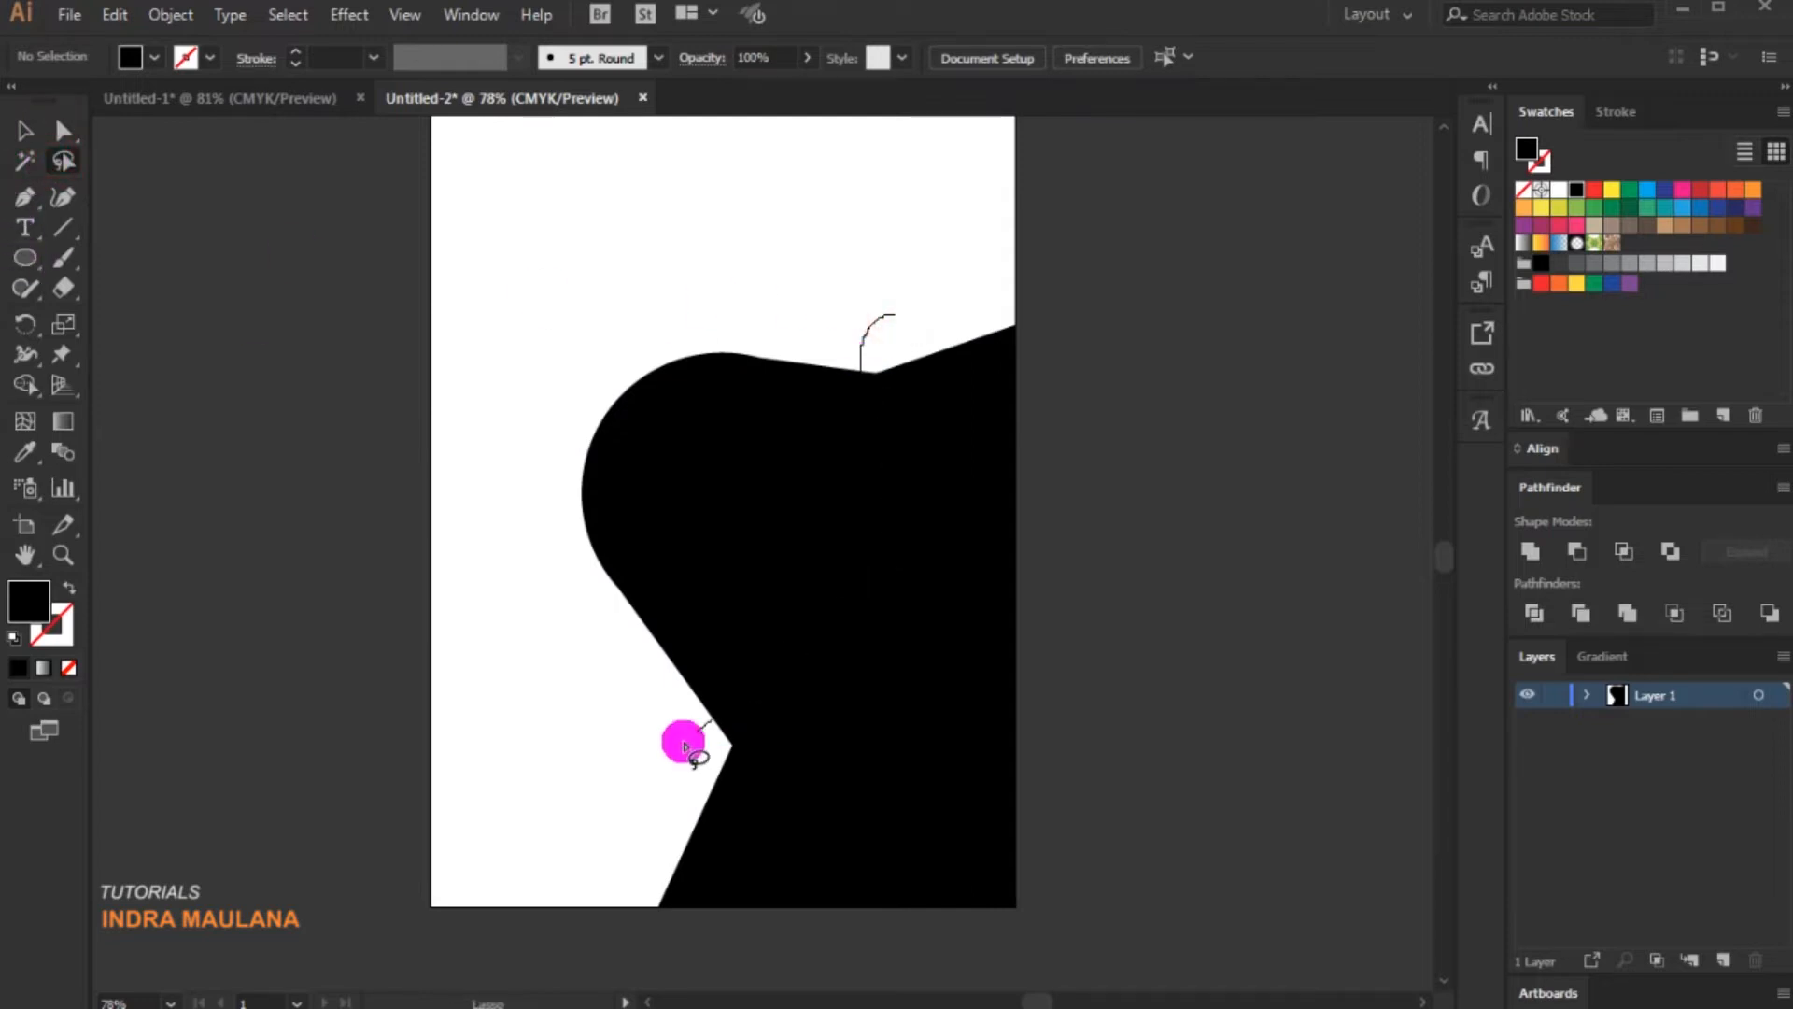
{"action": "left_click_drag", "start_coordinate": [893, 317], "coordinate": [896, 312]}
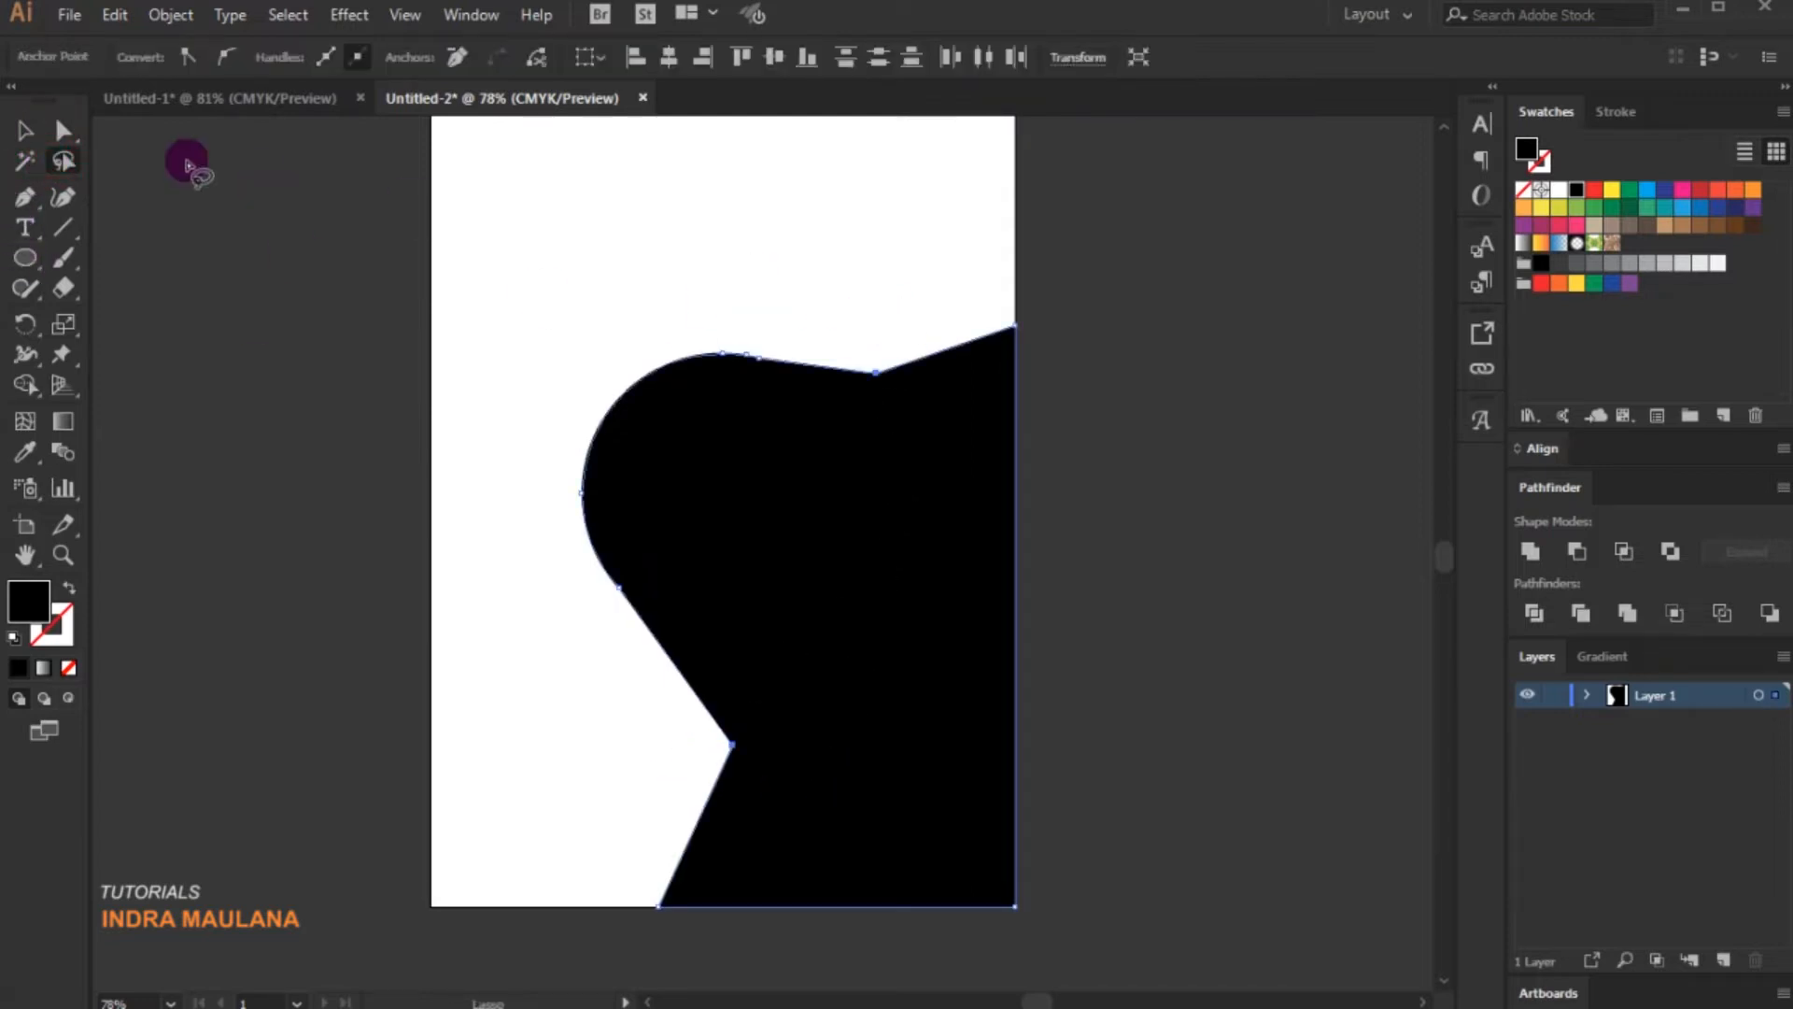
{"action": "left_click", "coordinate": [63, 129]}
{"action": "left_click_drag", "start_coordinate": [876, 347], "coordinate": [1053, 320]}
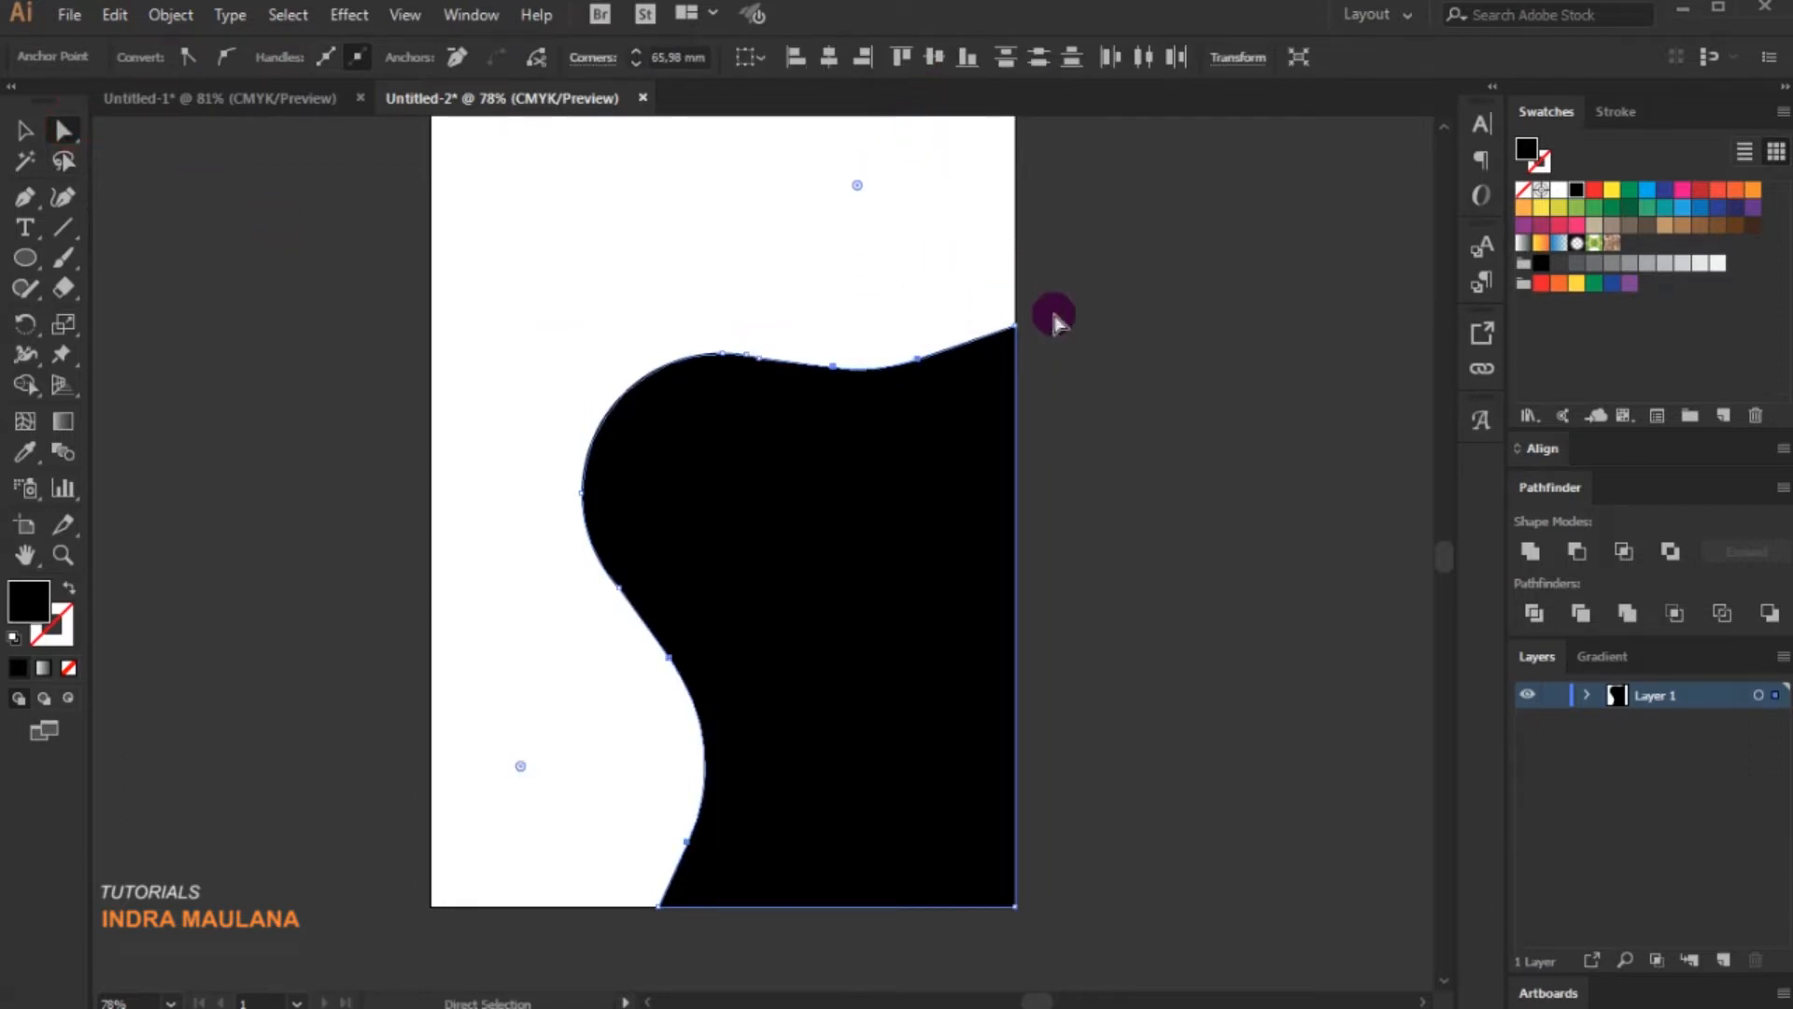
{"action": "left_click", "coordinate": [1117, 371]}
{"action": "scroll", "coordinate": [1124, 373], "scroll_direction": "up", "scroll_amount": 1}
{"action": "scroll", "coordinate": [1123, 374], "scroll_direction": "down", "scroll_amount": 1}
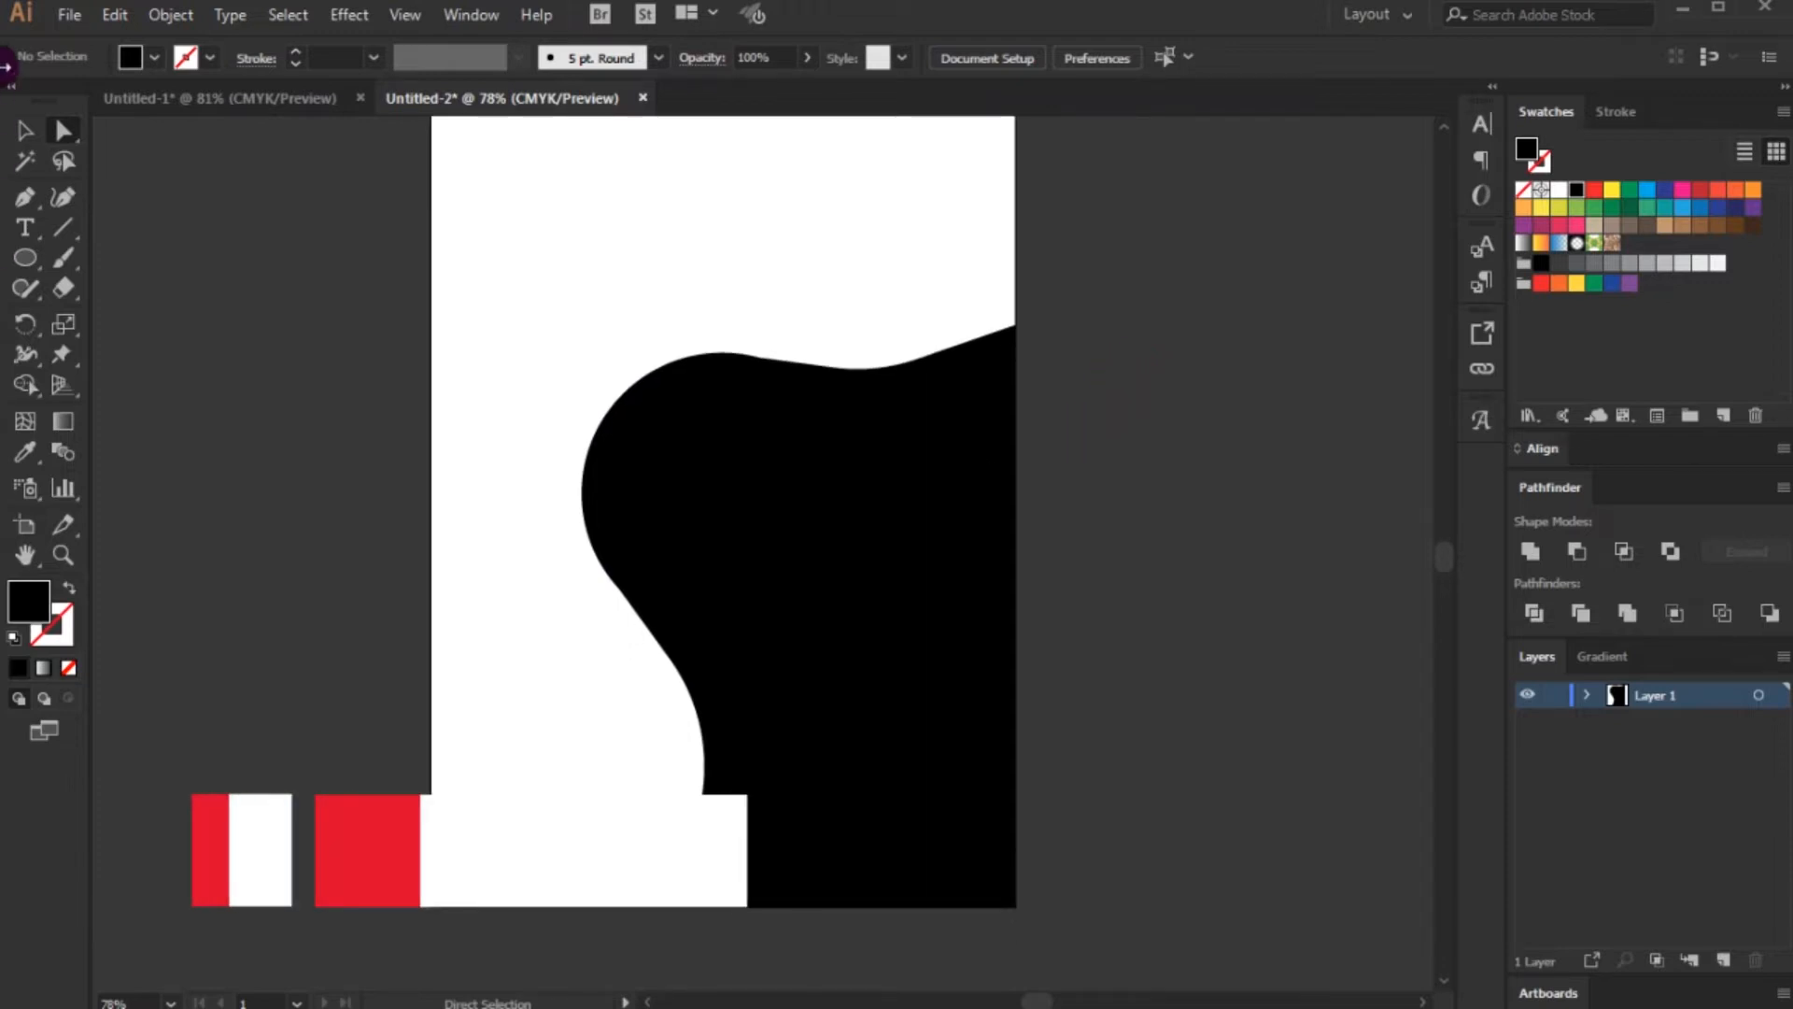
- Fill the black shape with a dark grey swatch
{"action": "left_click", "coordinate": [24, 131]}
{"action": "left_click", "coordinate": [913, 480]}
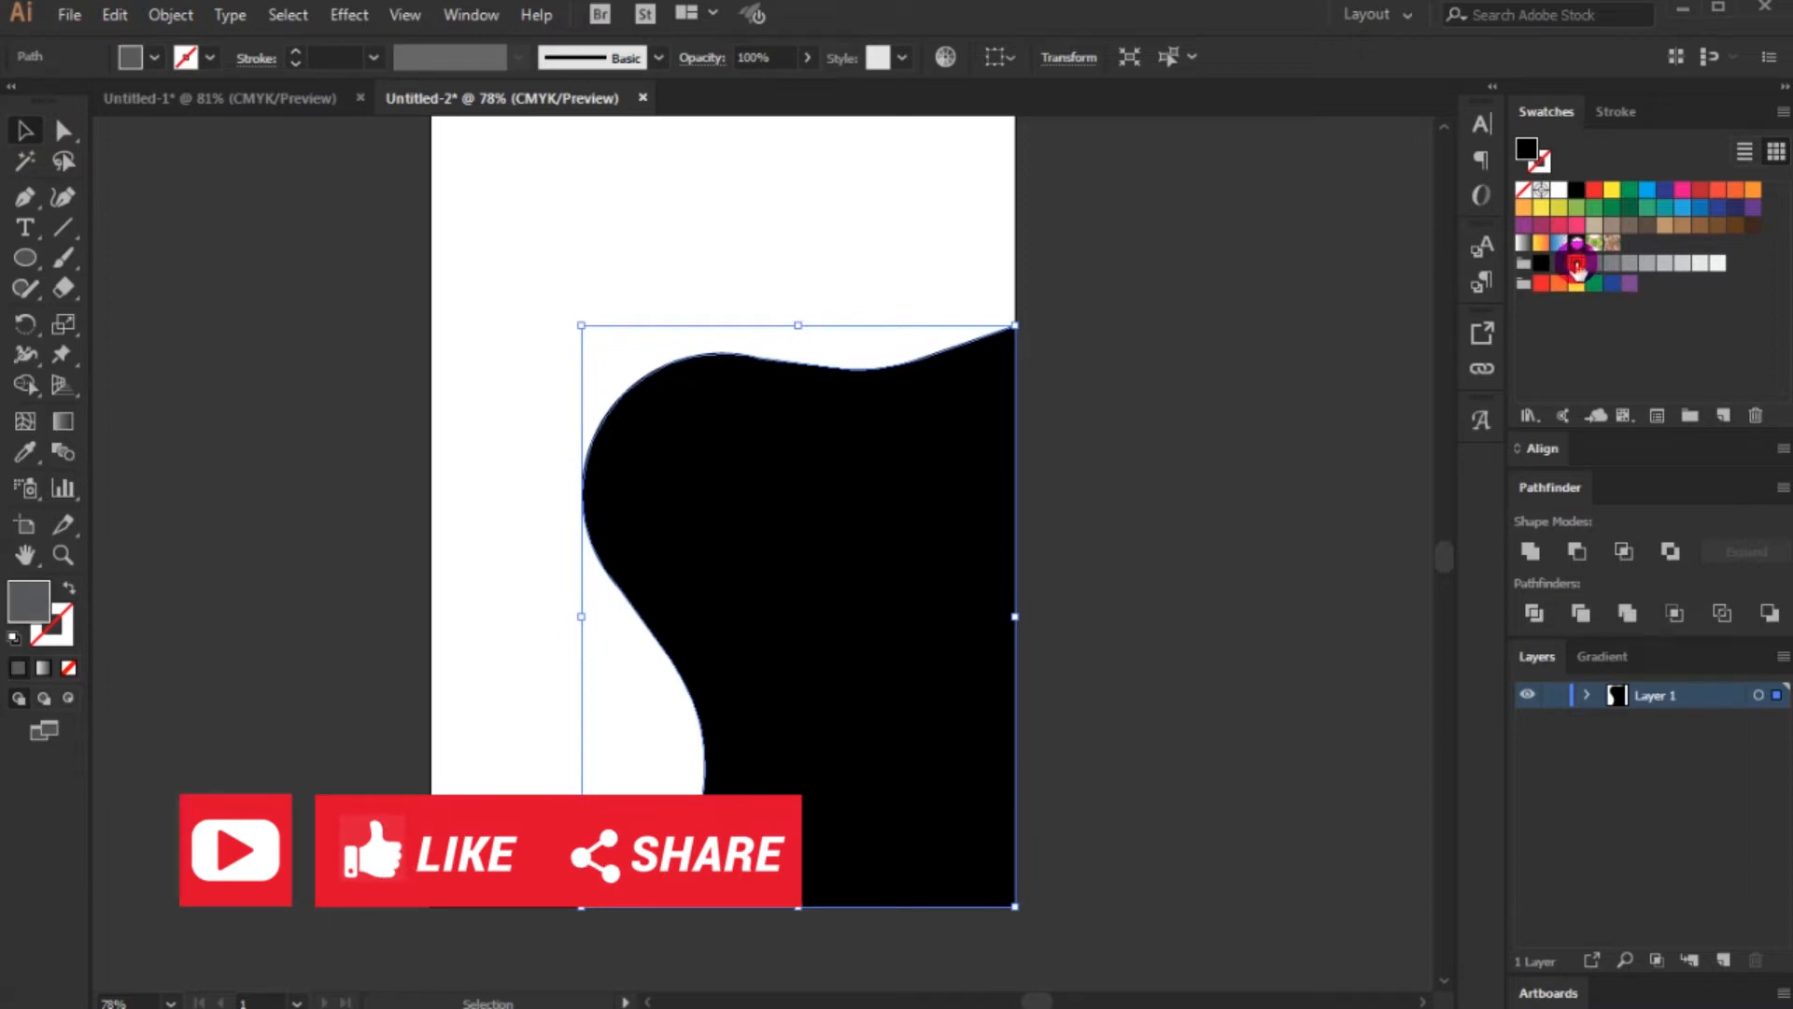
{"action": "left_click", "coordinate": [1575, 266]}
{"action": "left_click", "coordinate": [1562, 266]}
{"action": "left_click", "coordinate": [1364, 402]}
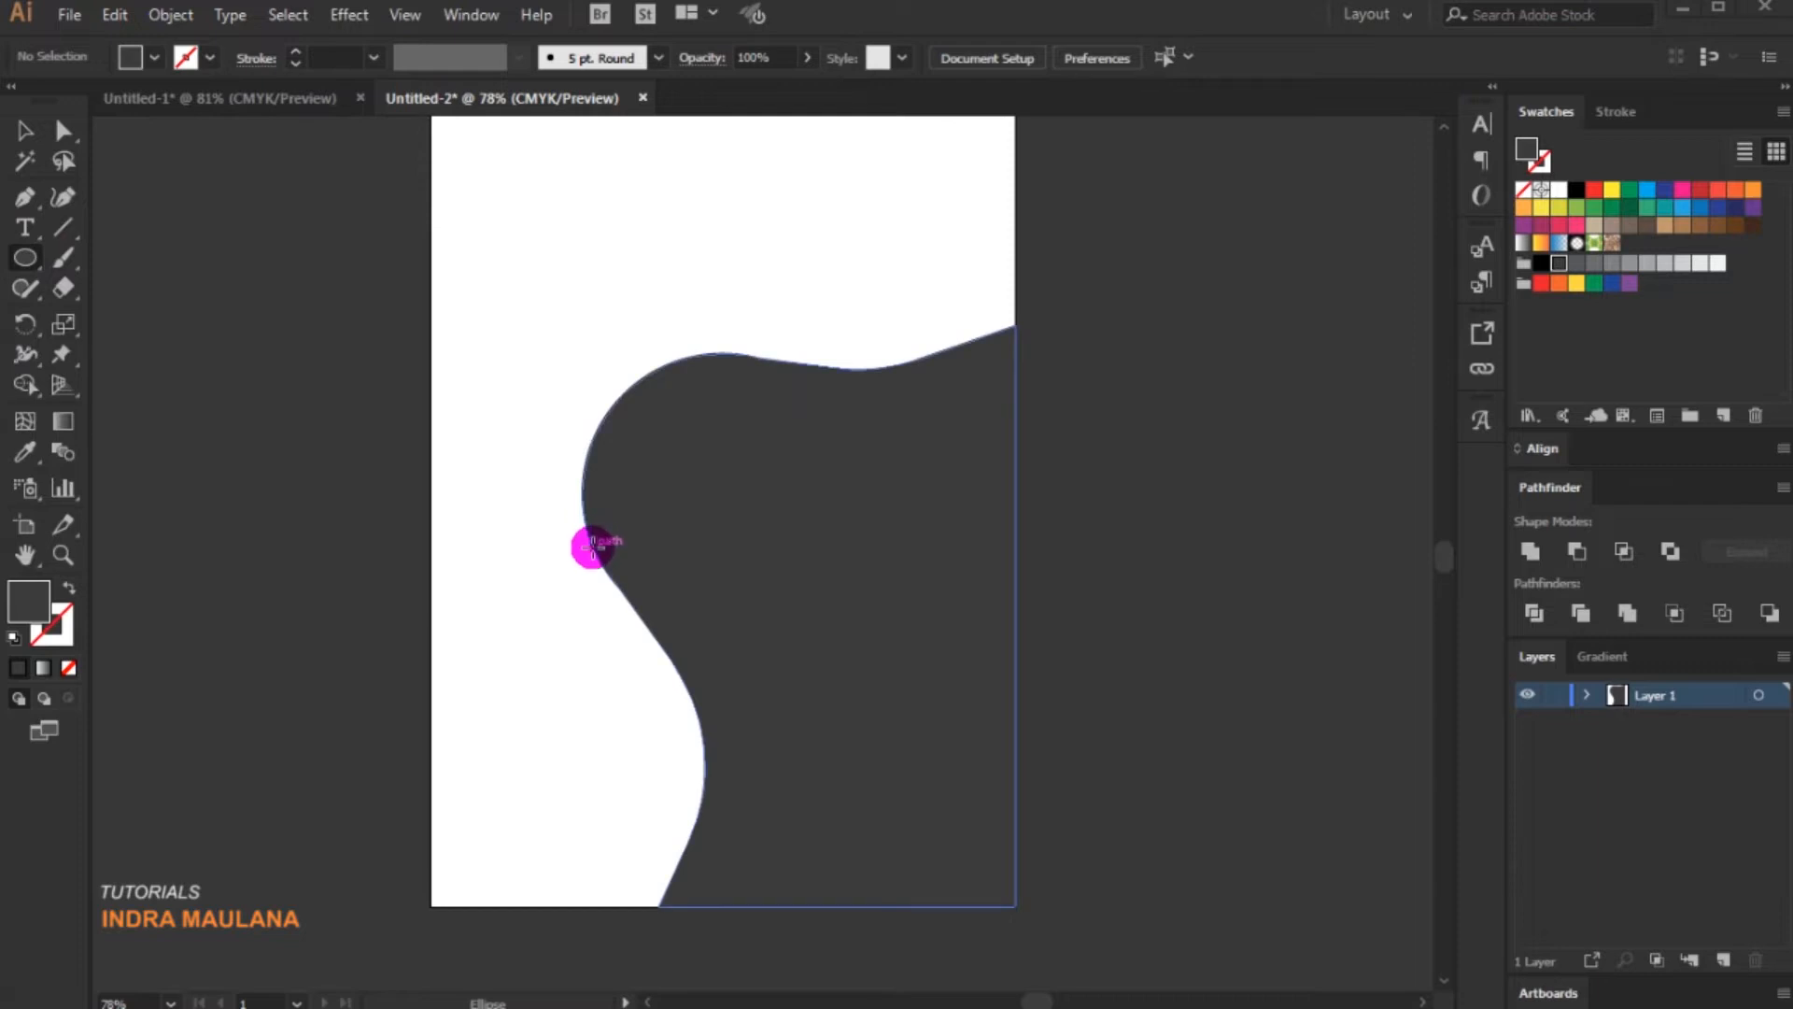
- Draw a circle about 86.5 mm in diameter over the dark shape's left bulge and fill it with a lighter grey swatch
{"action": "left_click_drag", "start_coordinate": [596, 551], "coordinate": [736, 424]}
{"action": "left_click", "coordinate": [22, 133]}
{"action": "left_click", "coordinate": [1578, 263]}
{"action": "left_click_drag", "start_coordinate": [641, 513], "coordinate": [646, 524]}
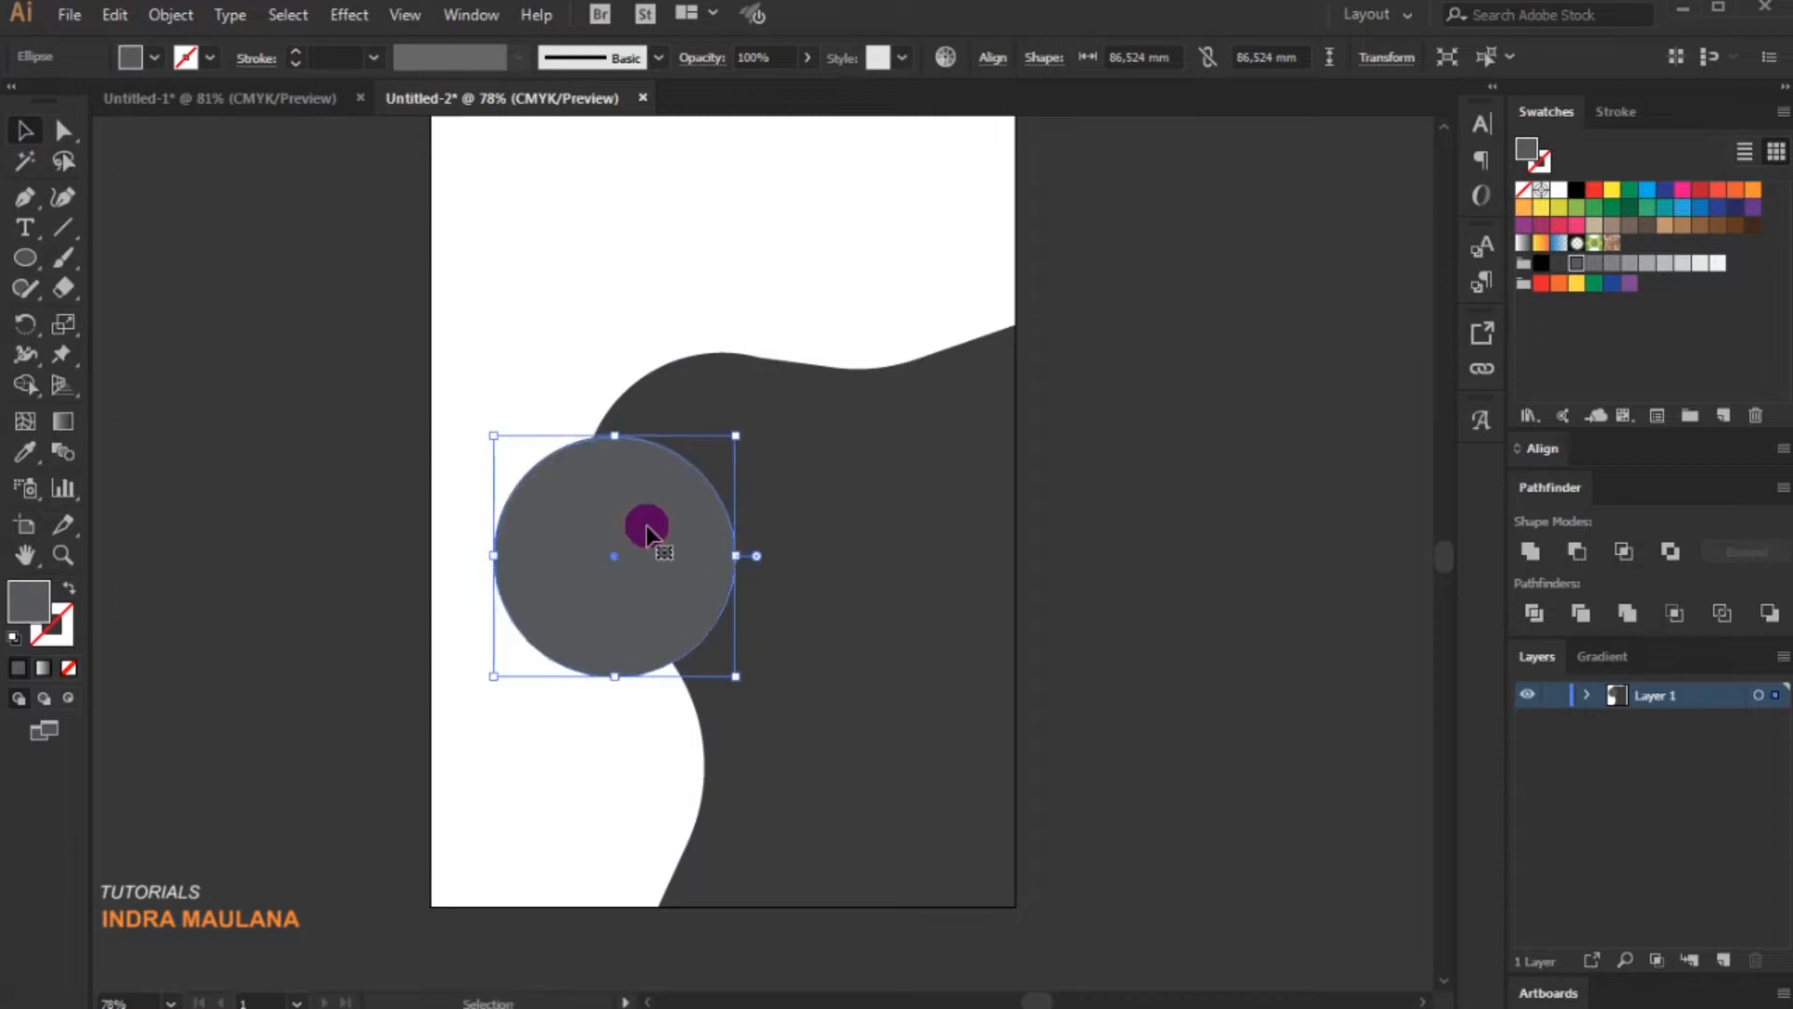
- Draw a closed Pen shape joining the top and bottom of the lighter grey circle to the artboard's left edge
{"action": "left_click", "coordinate": [24, 198]}
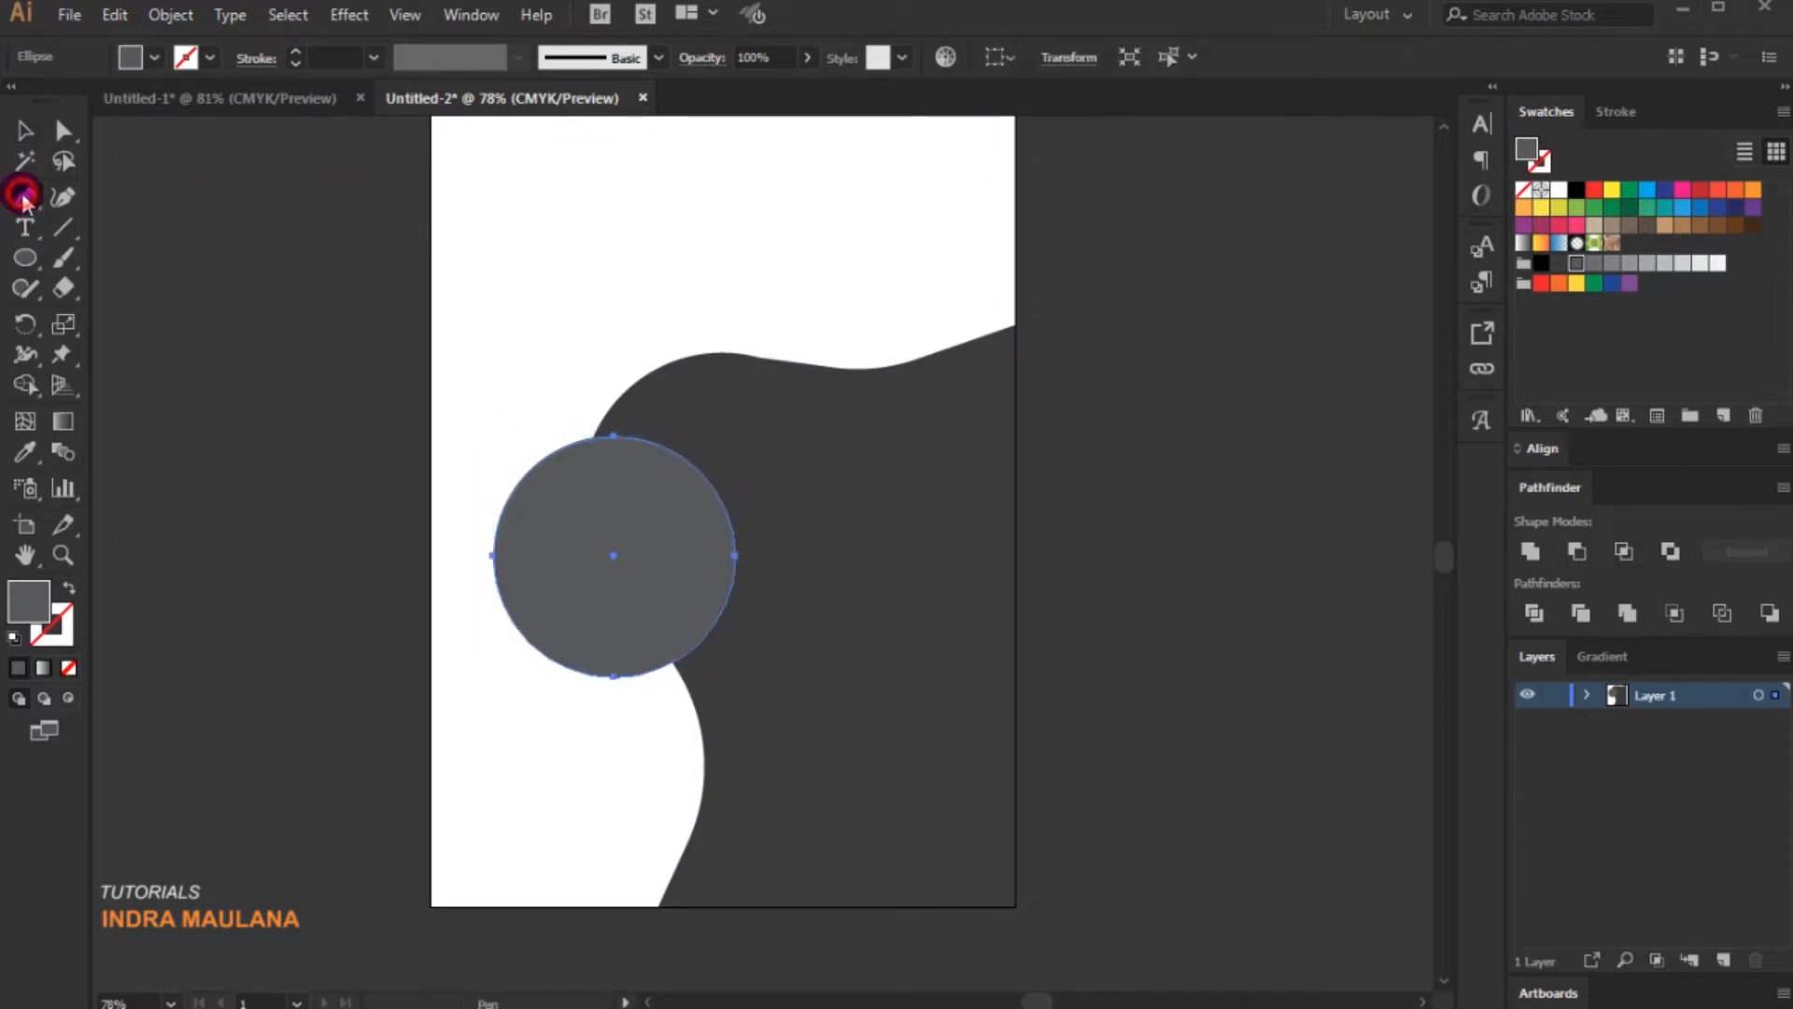
{"action": "left_click", "coordinate": [24, 135]}
{"action": "left_click", "coordinate": [219, 312]}
{"action": "left_click", "coordinate": [26, 198]}
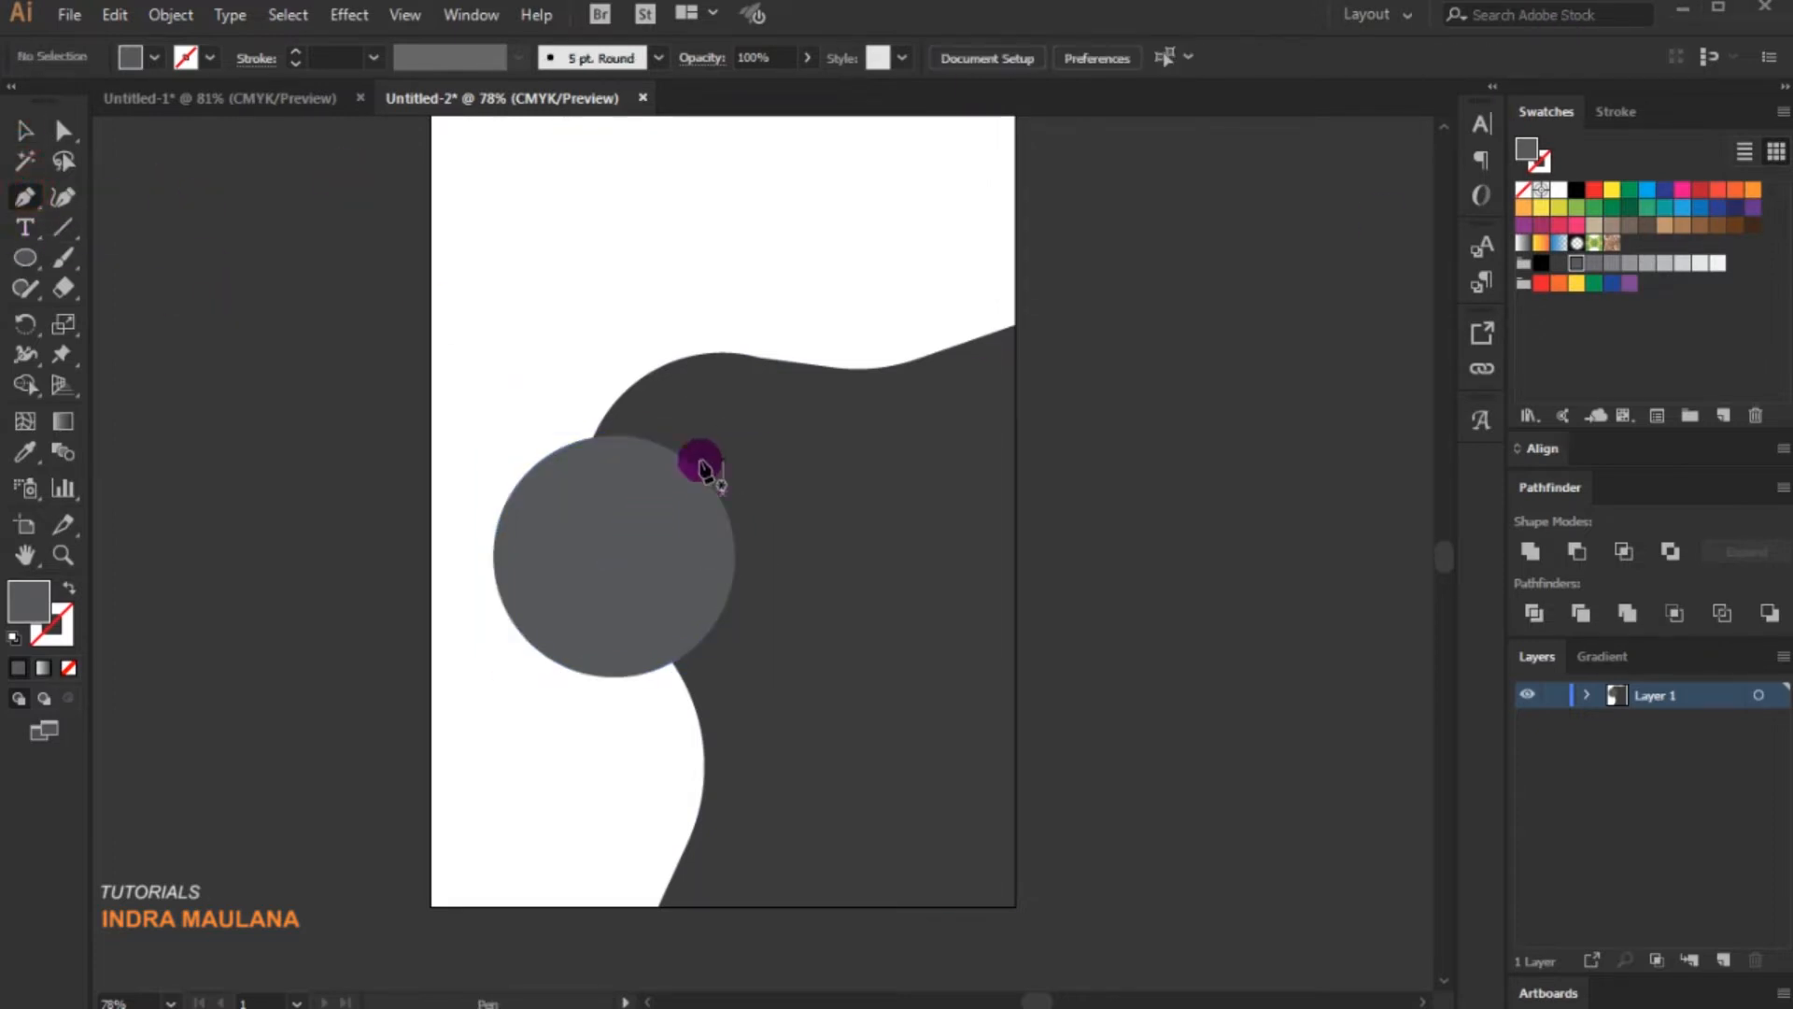
{"action": "left_click", "coordinate": [635, 443]}
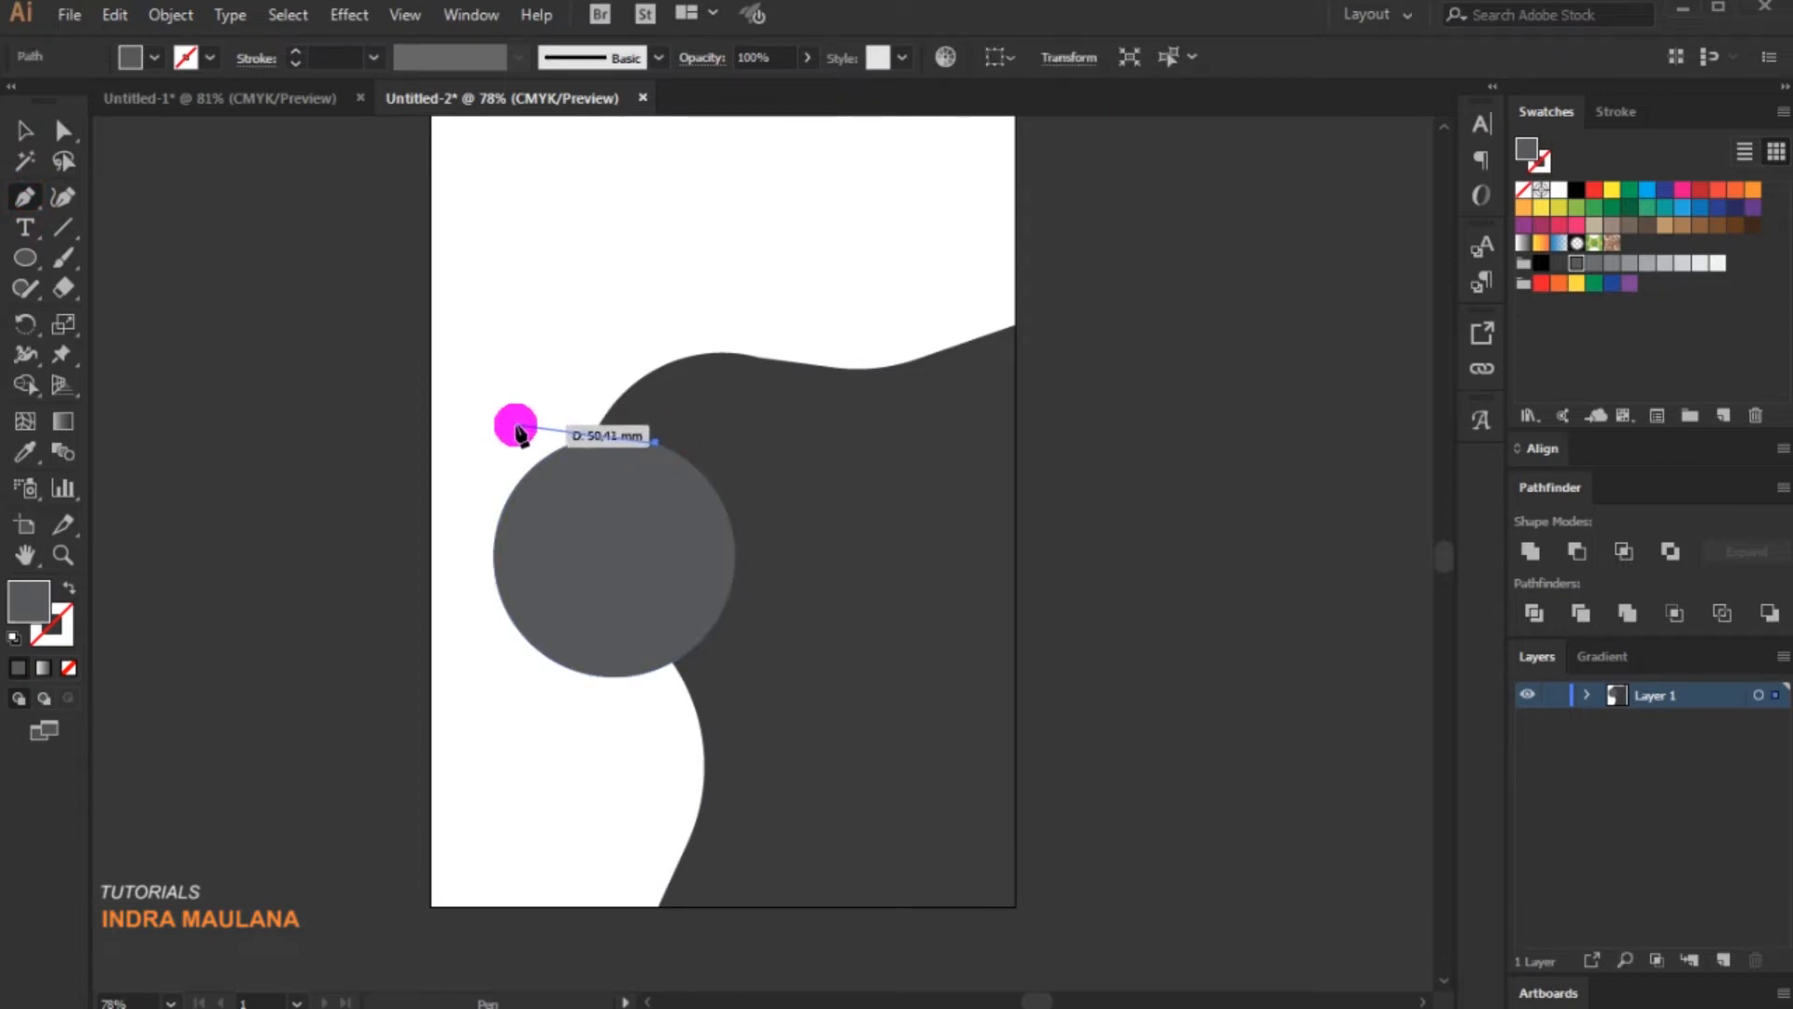
{"action": "left_click", "coordinate": [517, 428]}
{"action": "left_click", "coordinate": [430, 352]}
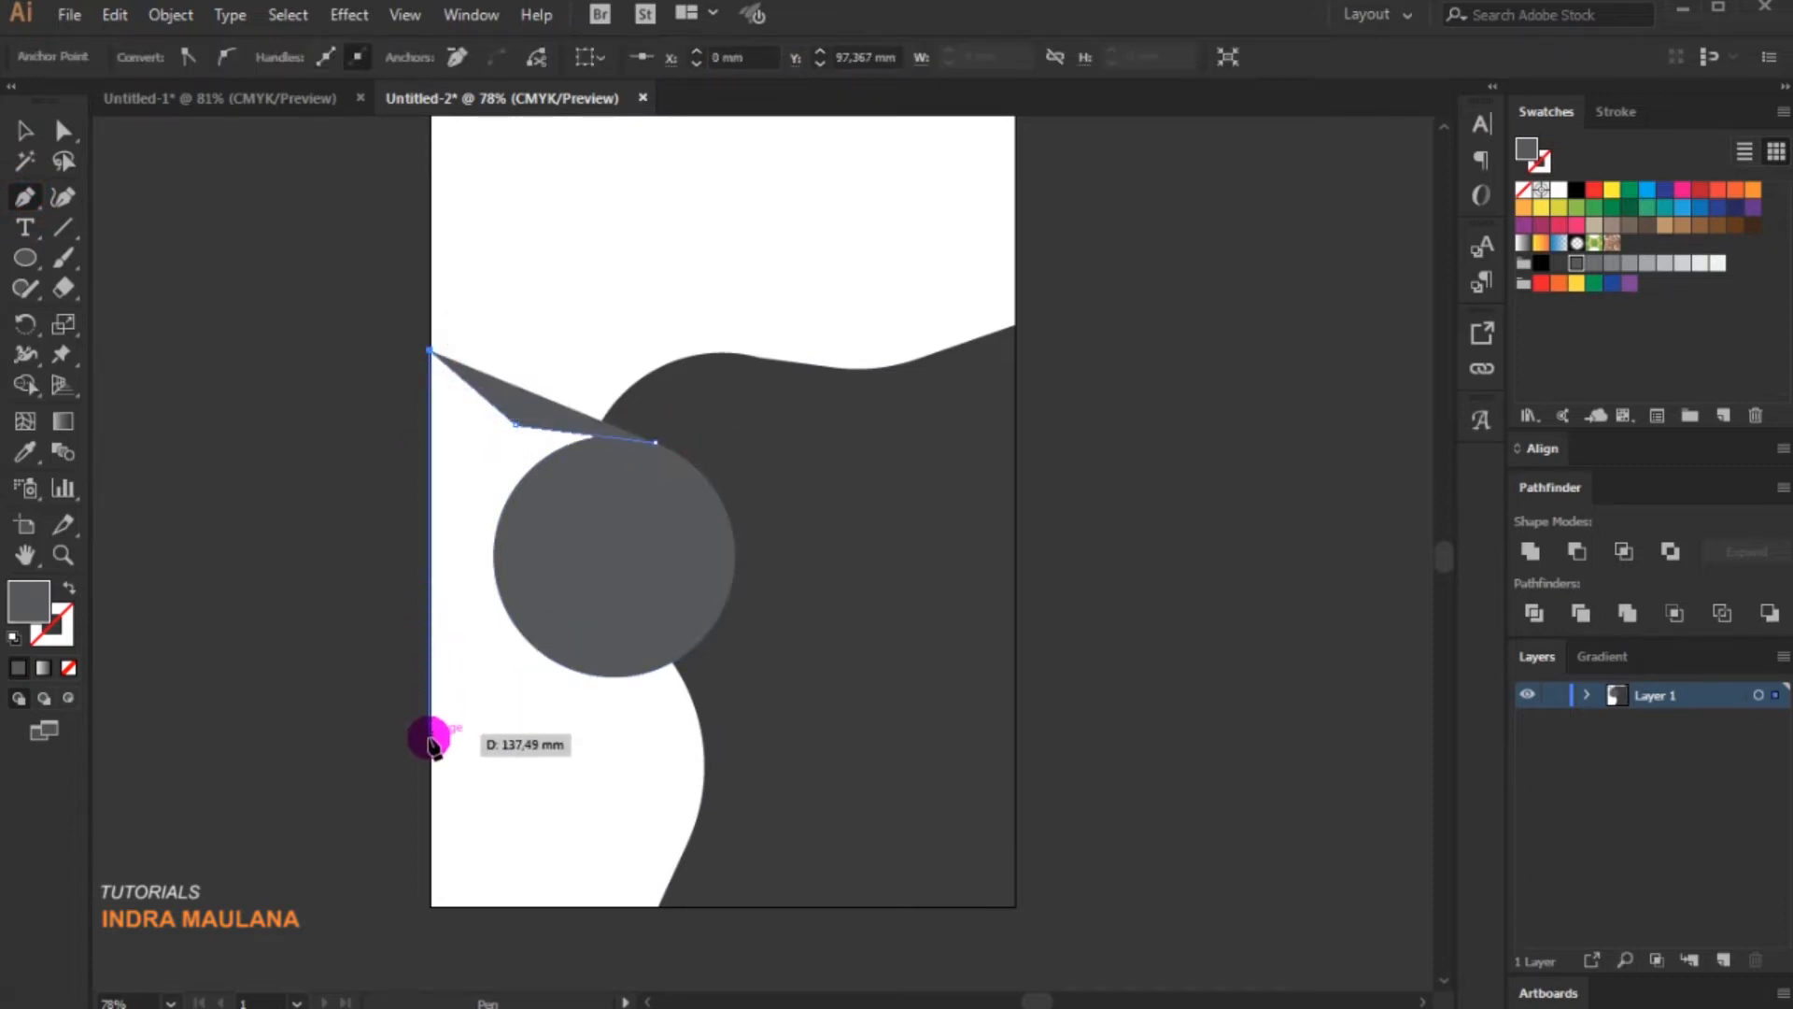
{"action": "left_click", "coordinate": [430, 788]}
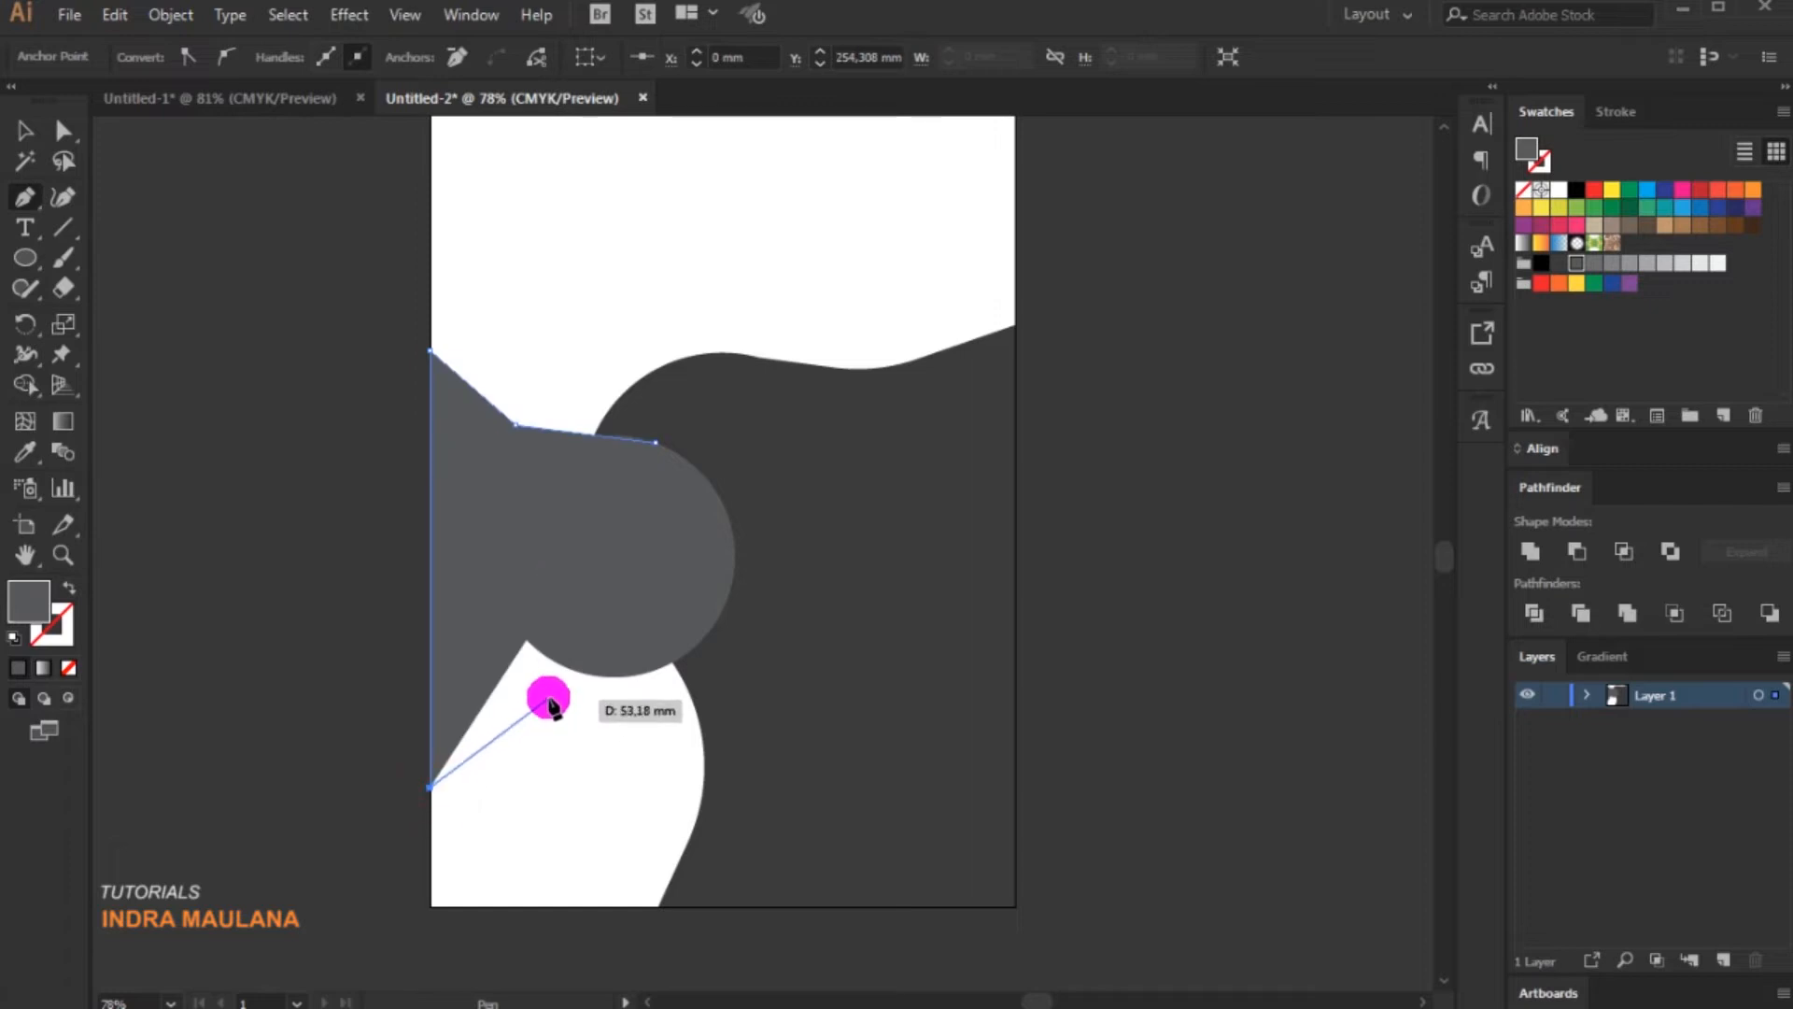
{"action": "left_click", "coordinate": [537, 710]}
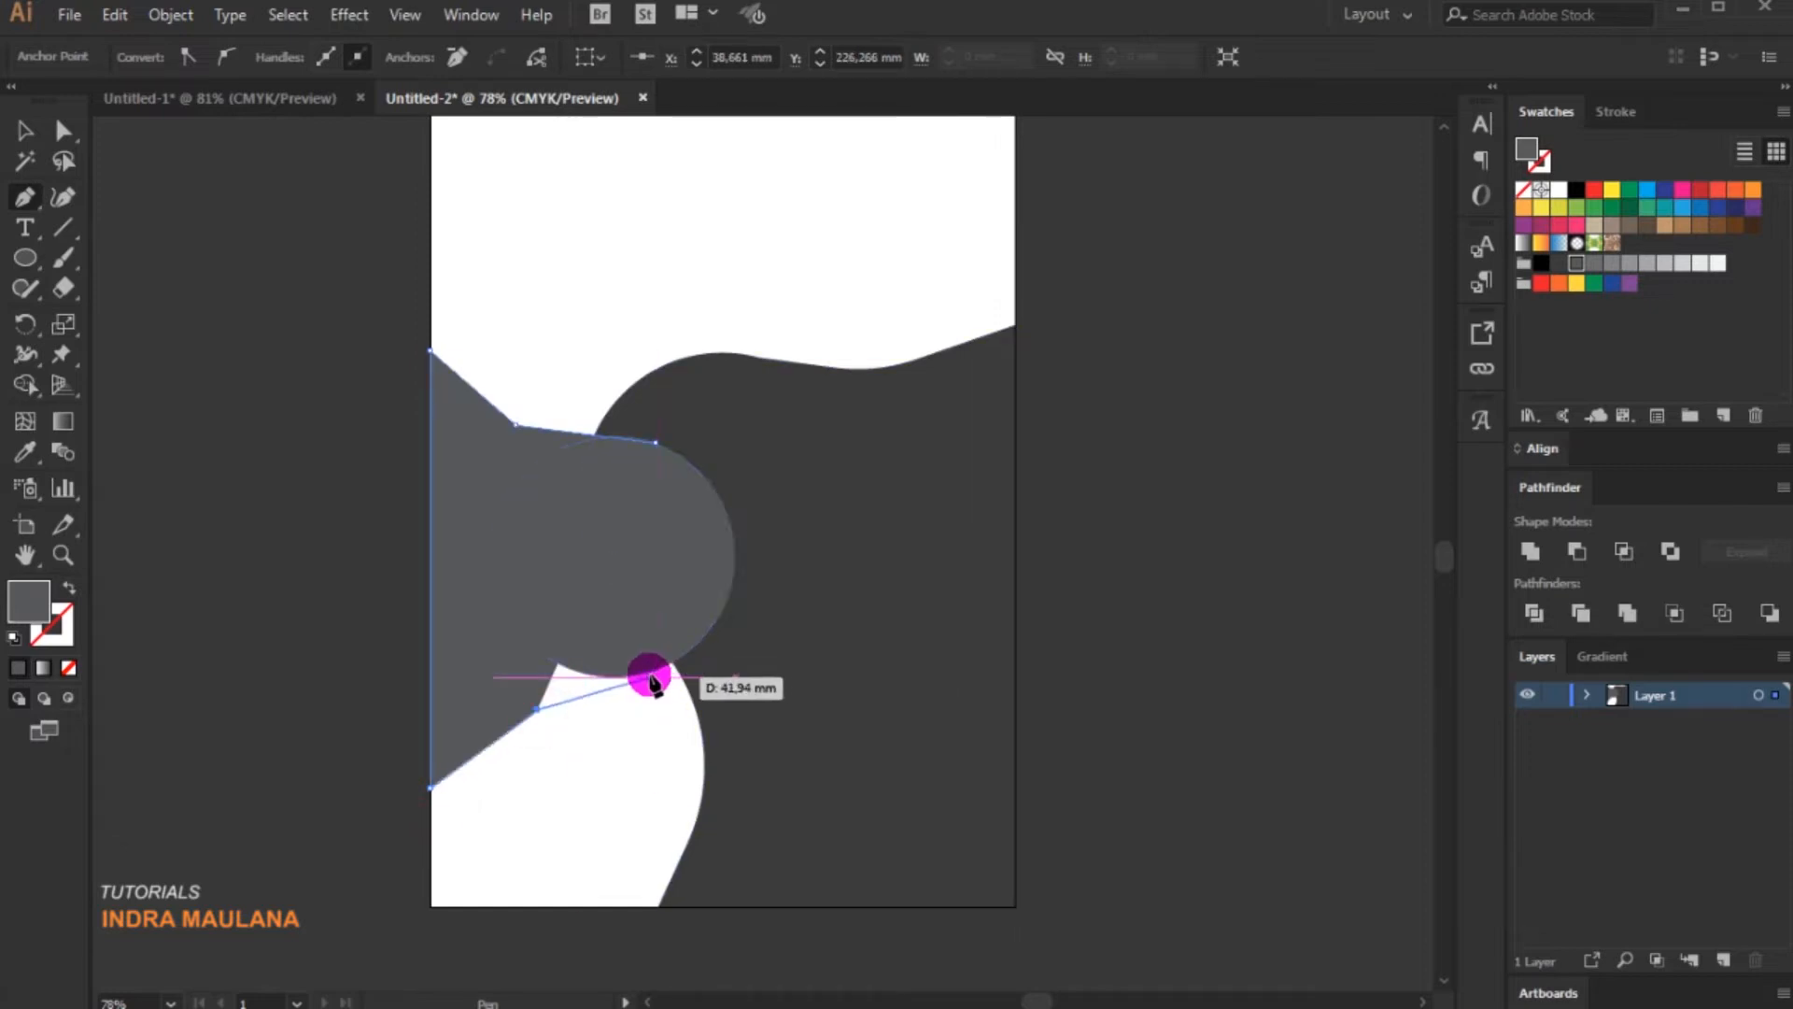
{"action": "left_click", "coordinate": [637, 675]}
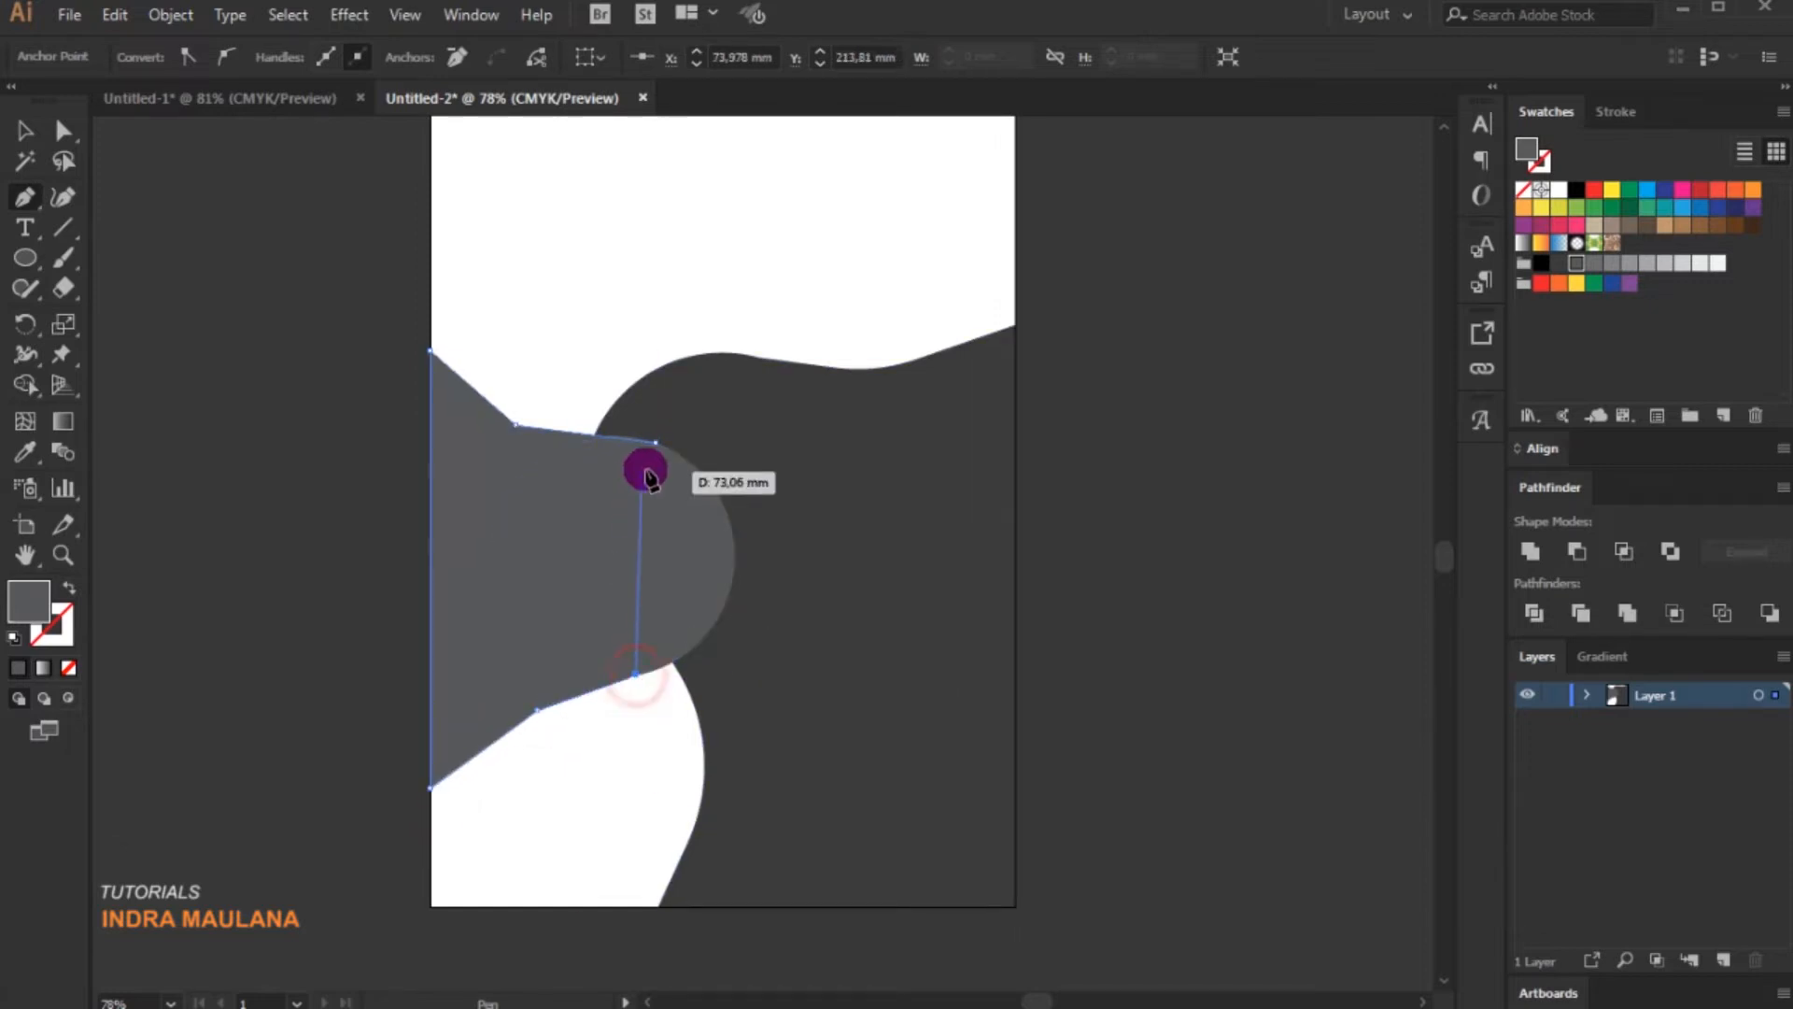
{"action": "left_click", "coordinate": [654, 442]}
- Unite the lighter grey circle and its Pen shape into one shape
{"action": "left_click", "coordinate": [25, 131]}
{"action": "left_click_drag", "start_coordinate": [404, 313], "coordinate": [548, 721]}
{"action": "left_click", "coordinate": [1550, 558]}
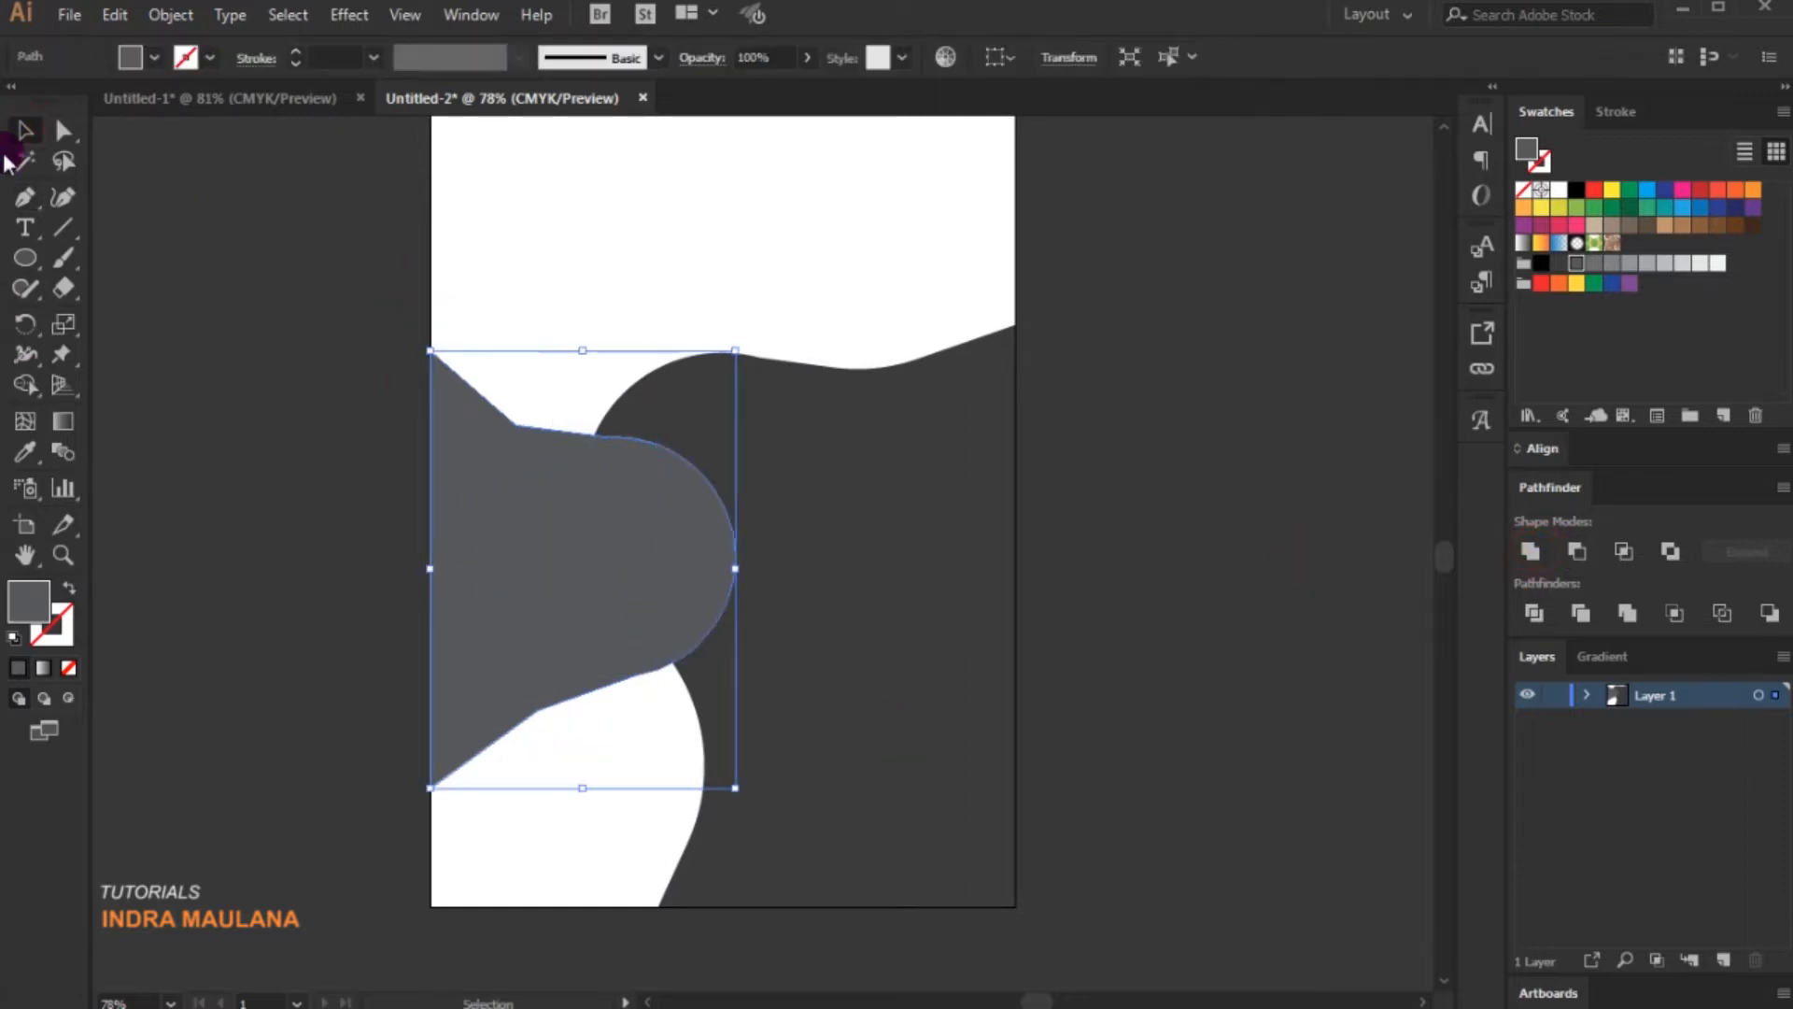
- Round the lighter grey shape's upper and lower inward corners to a radius of about 72 mm
{"action": "left_click", "coordinate": [62, 158]}
{"action": "mouse_move", "coordinate": [544, 388]}
{"action": "left_mouse_down"}
{"action": "mouse_move", "coordinate": [478, 666]}
{"action": "mouse_move", "coordinate": [539, 752]}
{"action": "mouse_move", "coordinate": [540, 388]}
{"action": "mouse_move", "coordinate": [529, 399]}
{"action": "mouse_move", "coordinate": [560, 215]}
{"action": "left_mouse_up"}
{"action": "left_click", "coordinate": [62, 131]}
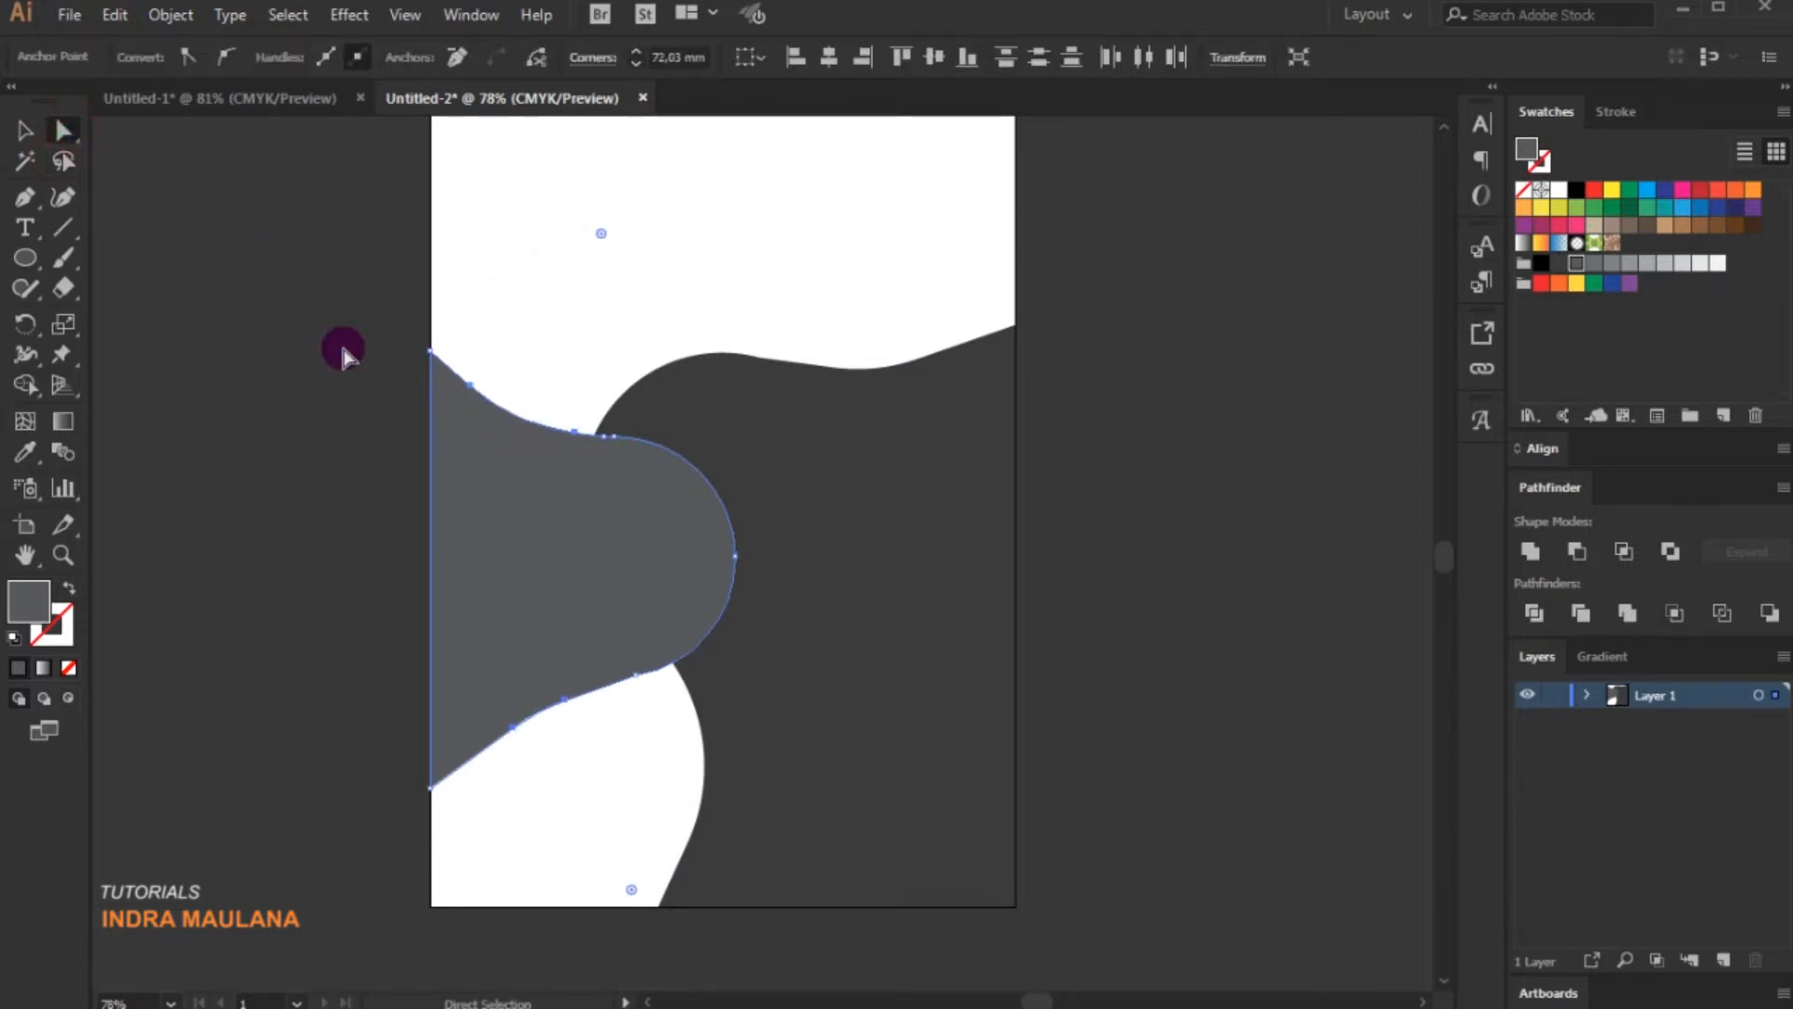
{"action": "left_click", "coordinate": [309, 381]}
{"action": "left_click_drag", "start_coordinate": [291, 372], "coordinate": [248, 359]}
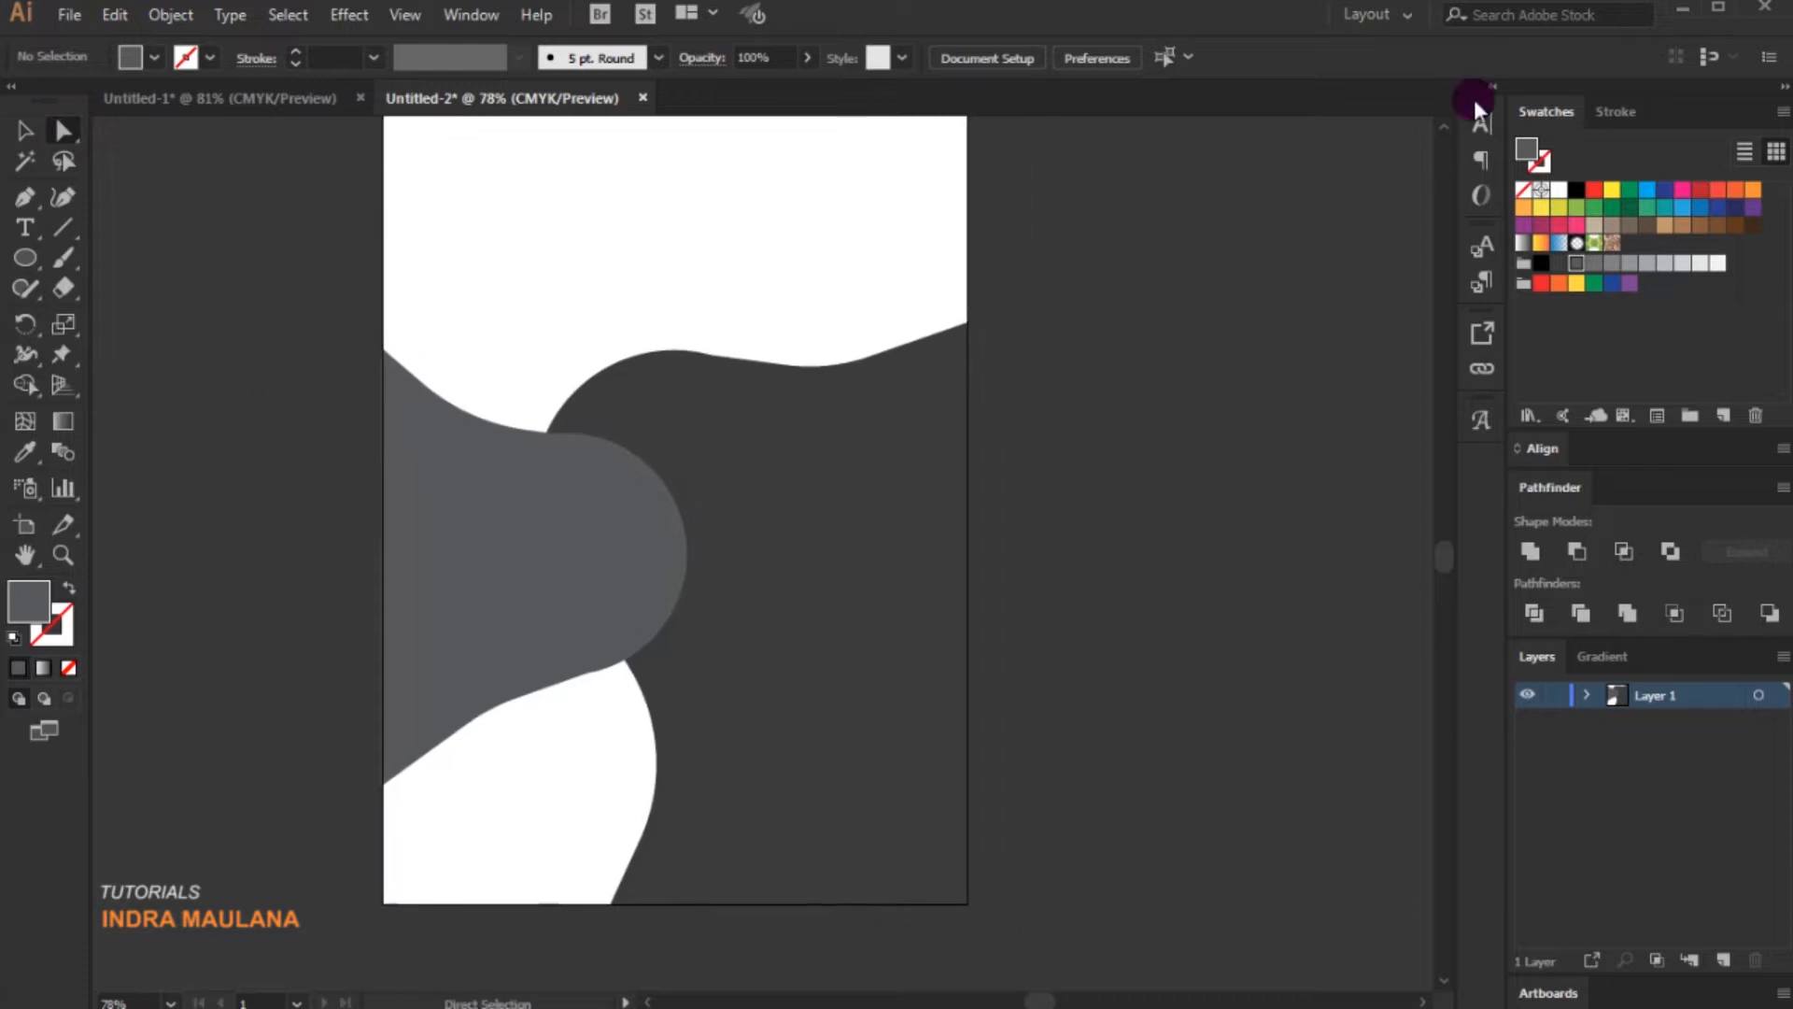
- Reshape the lighter grey shape's upper edge by raising its anchor on the artboard's left edge and re-rounding the inward corner
{"action": "left_click", "coordinate": [466, 525]}
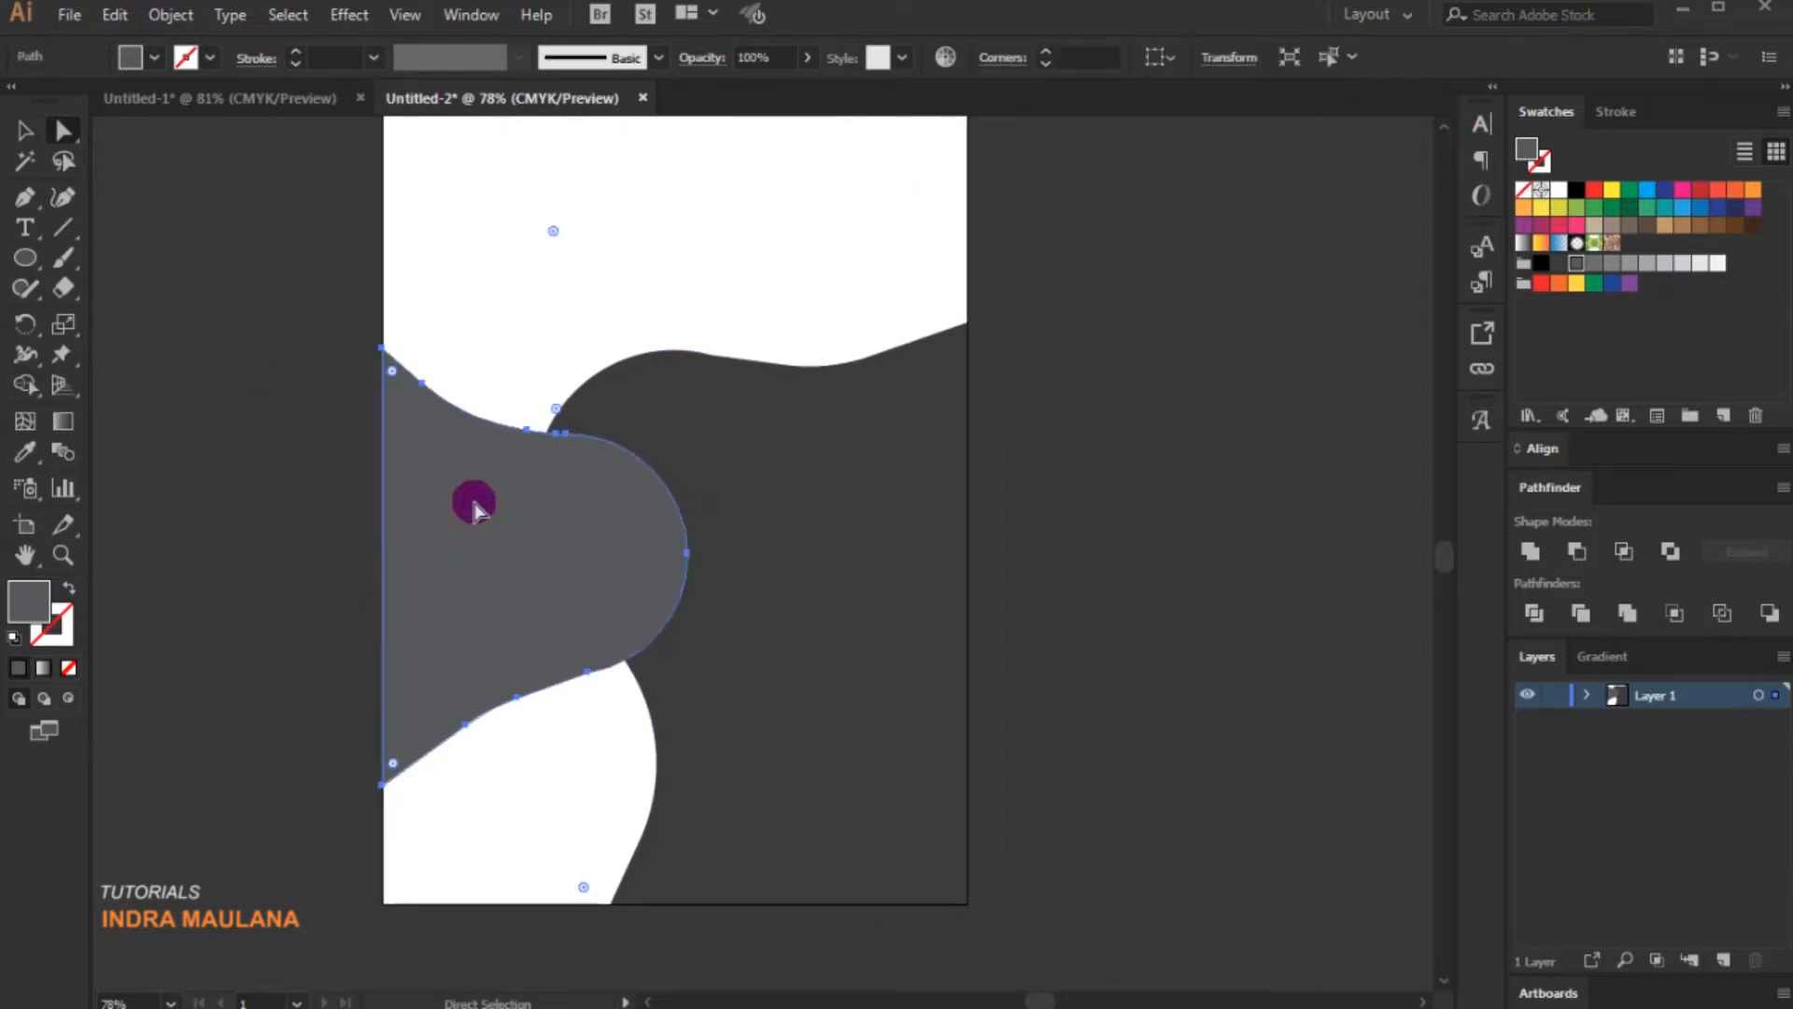
{"action": "left_click", "coordinate": [527, 432]}
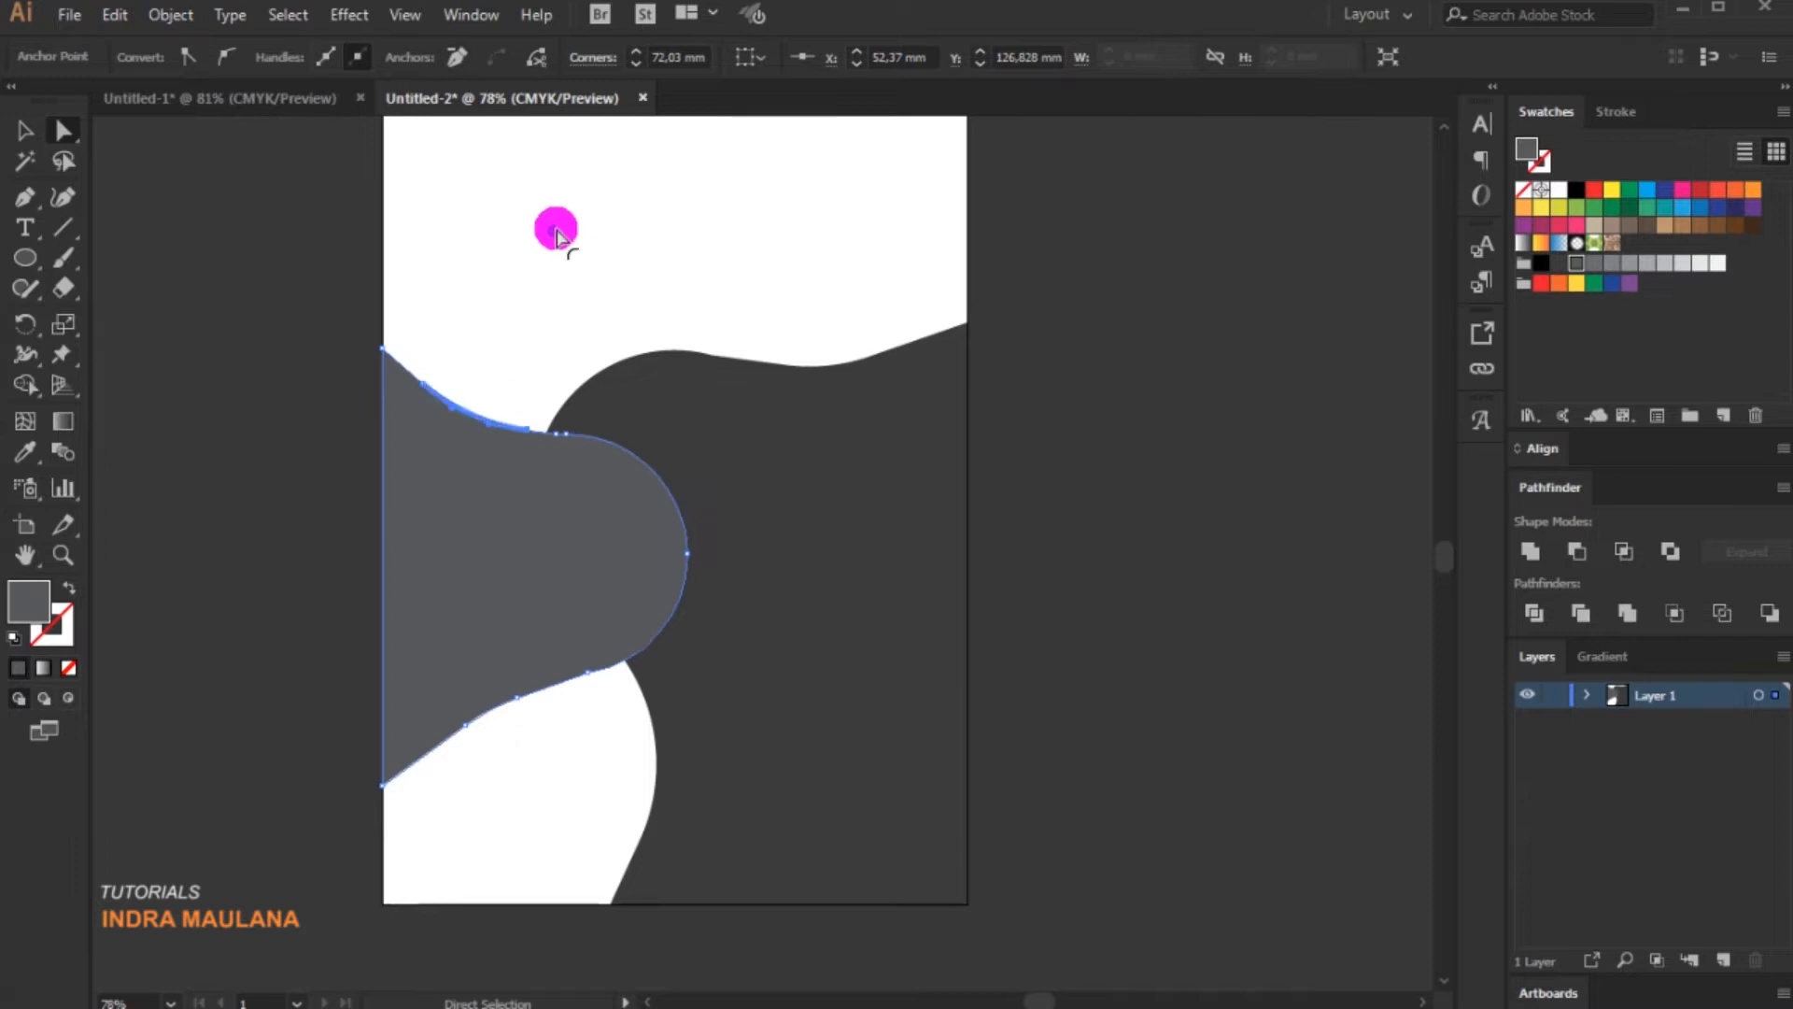
{"action": "left_click_drag", "start_coordinate": [427, 495], "coordinate": [425, 490]}
{"action": "left_click", "coordinate": [382, 348]}
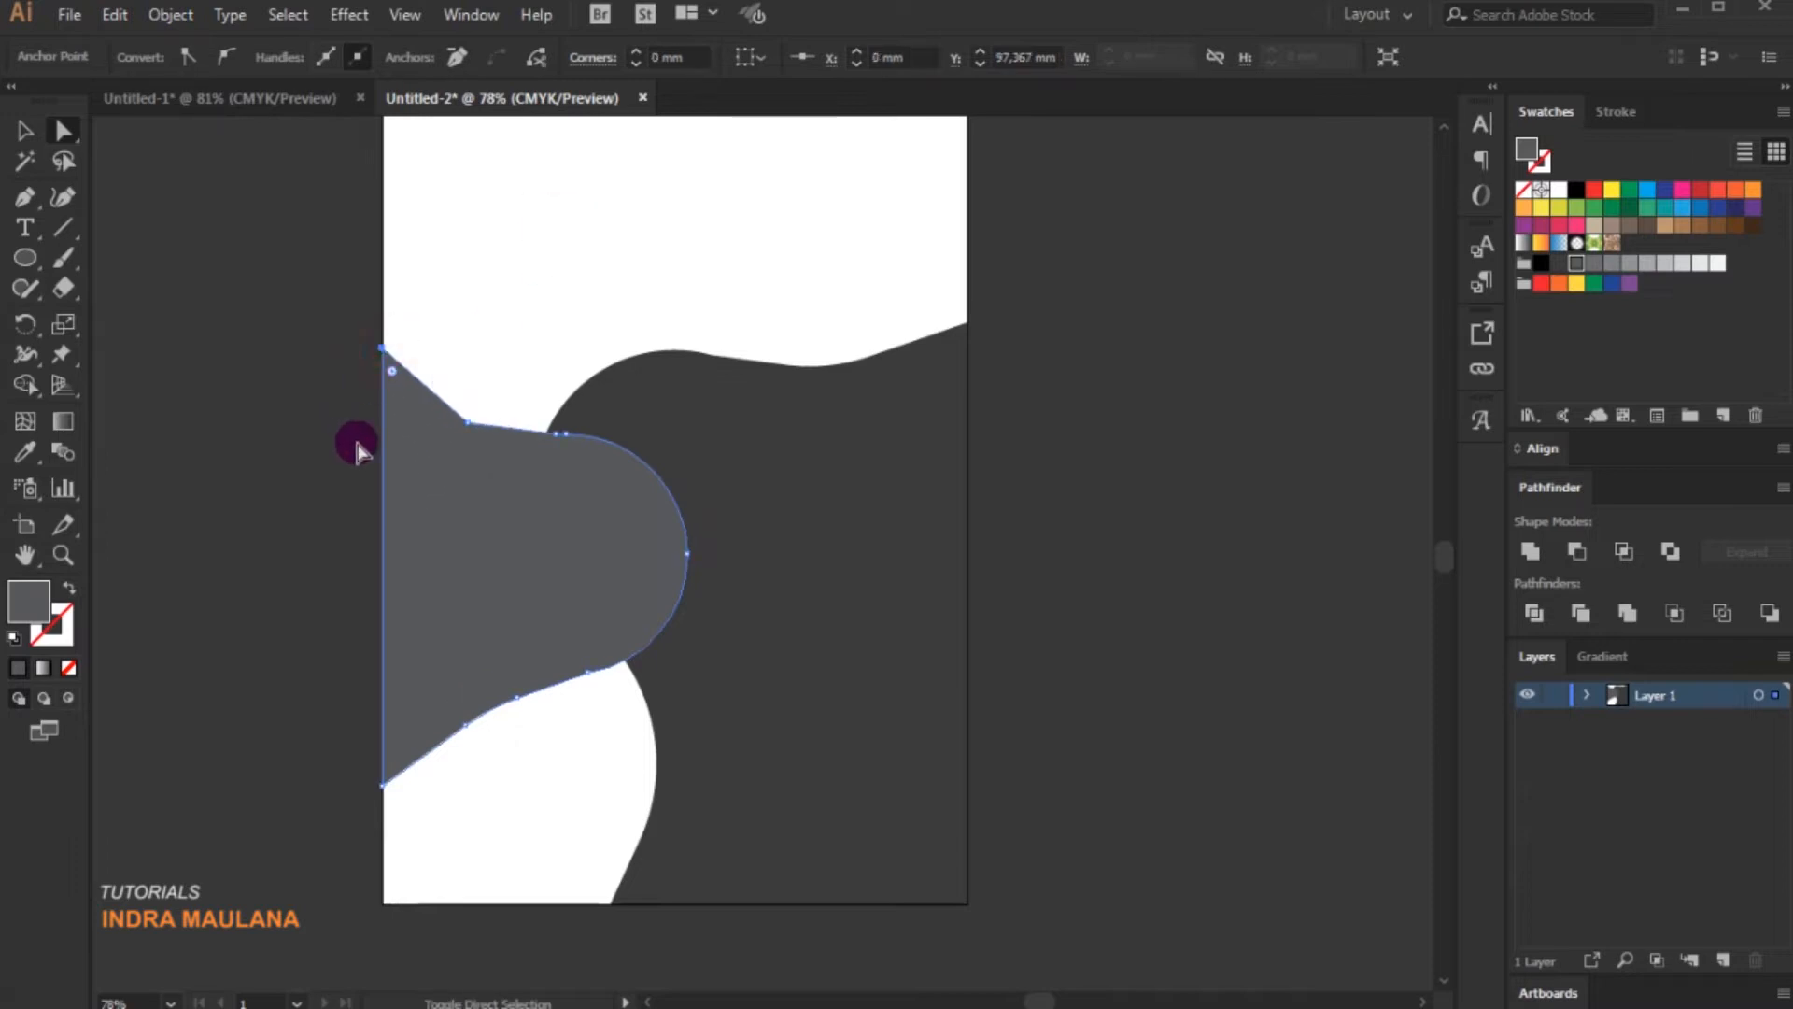
{"action": "left_click_drag", "start_coordinate": [443, 429], "coordinate": [532, 313]}
{"action": "left_click", "coordinate": [198, 500]}
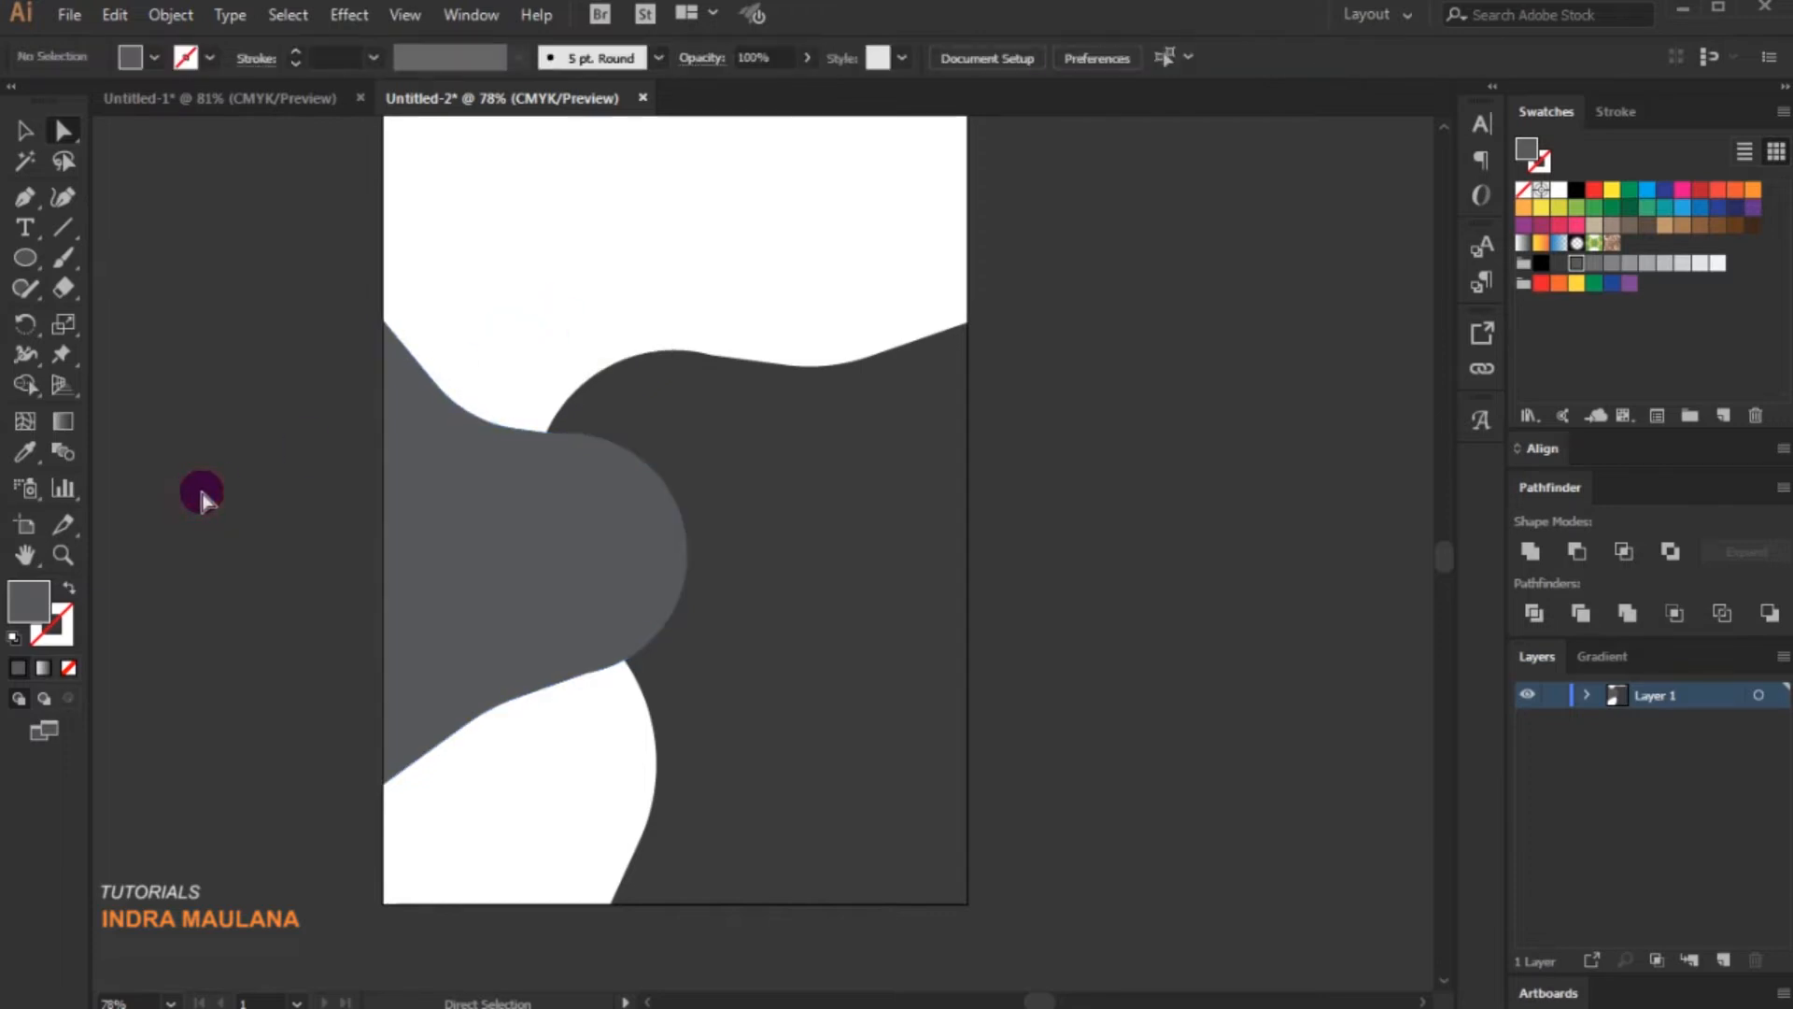
- Reshape the lighter grey shape's lower edge by moving the inward corner point upward and rounding it into a smooth curve
{"action": "left_click", "coordinate": [460, 573]}
{"action": "left_click", "coordinate": [516, 697]}
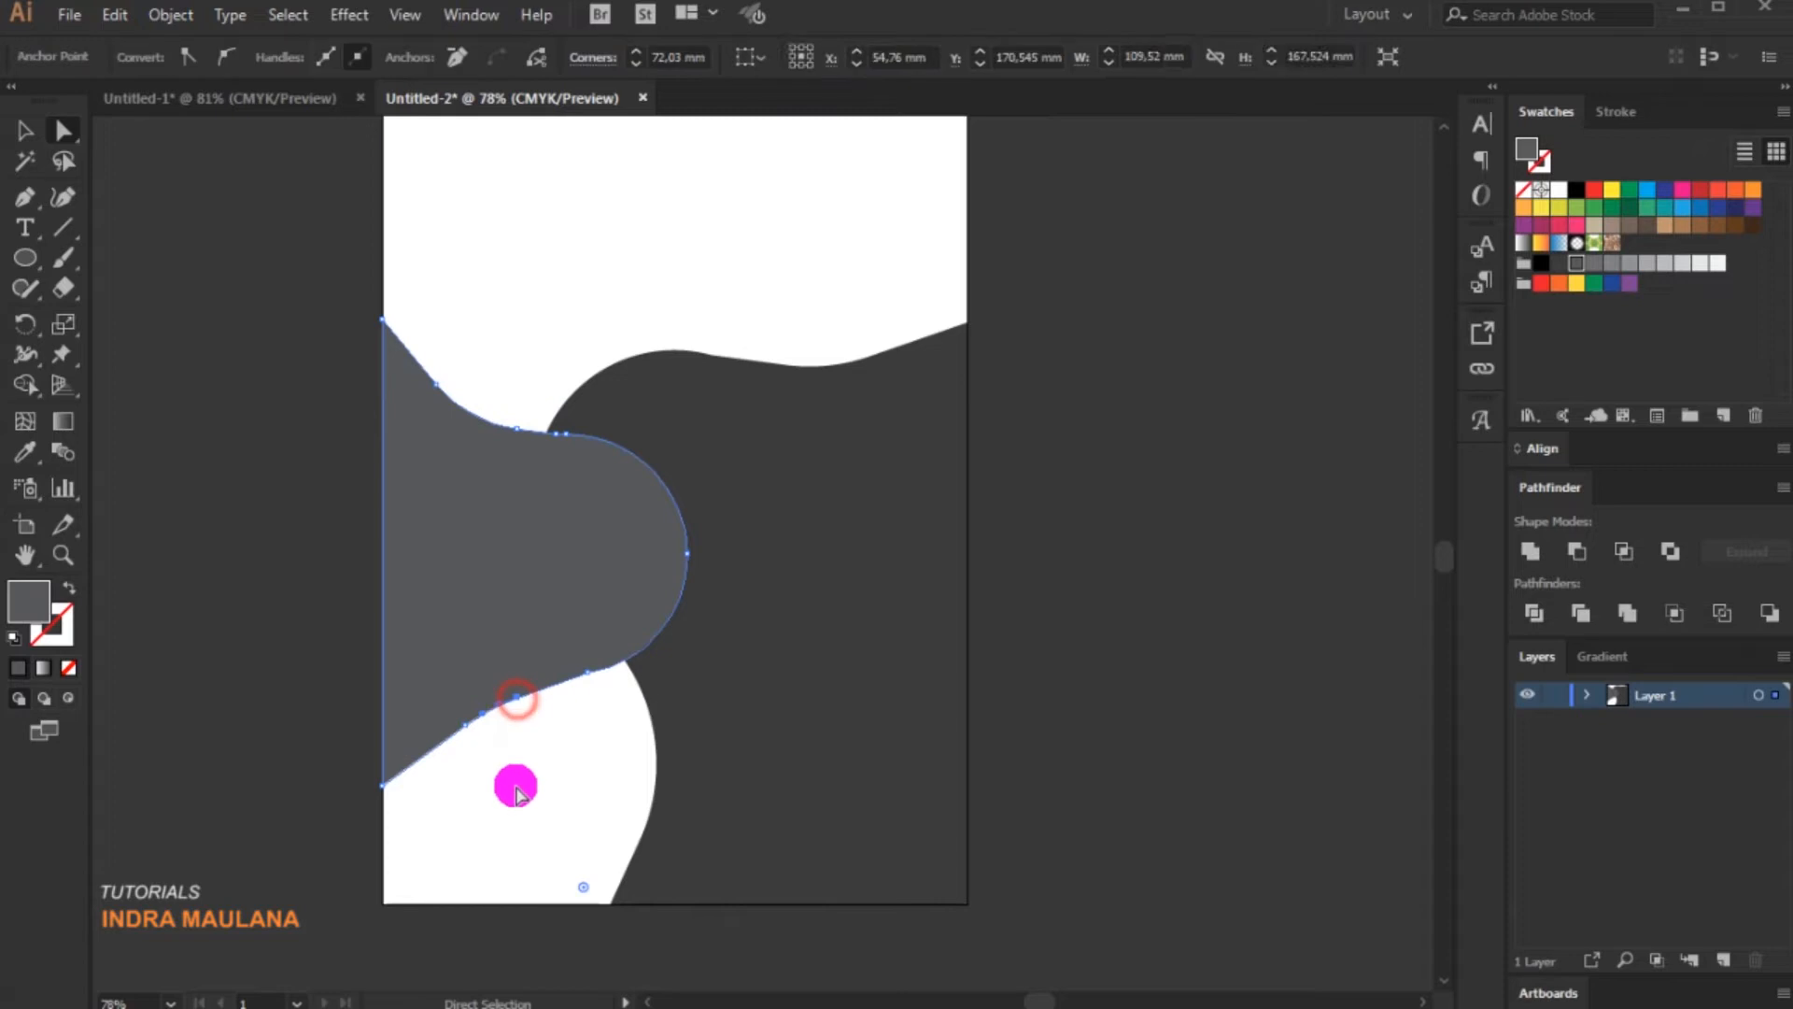
{"action": "left_click_drag", "start_coordinate": [579, 883], "coordinate": [456, 628]}
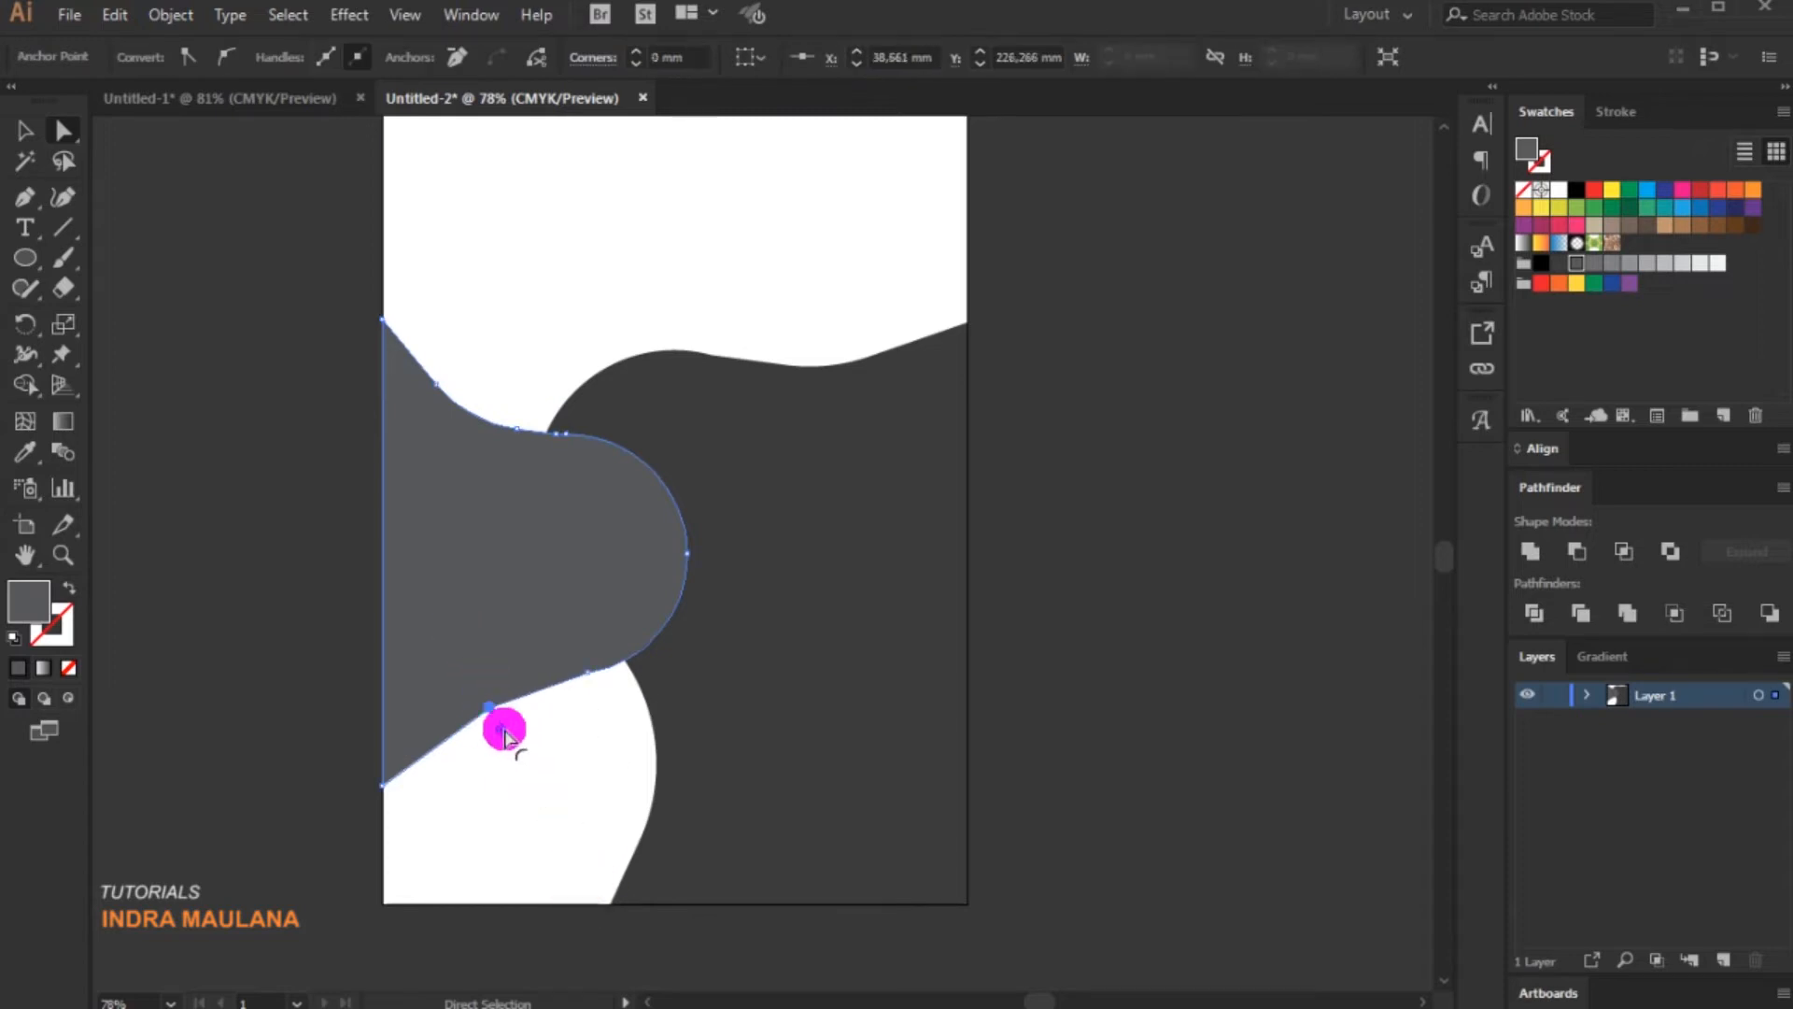
{"action": "left_click", "coordinate": [384, 788]}
{"action": "left_click", "coordinate": [488, 709]}
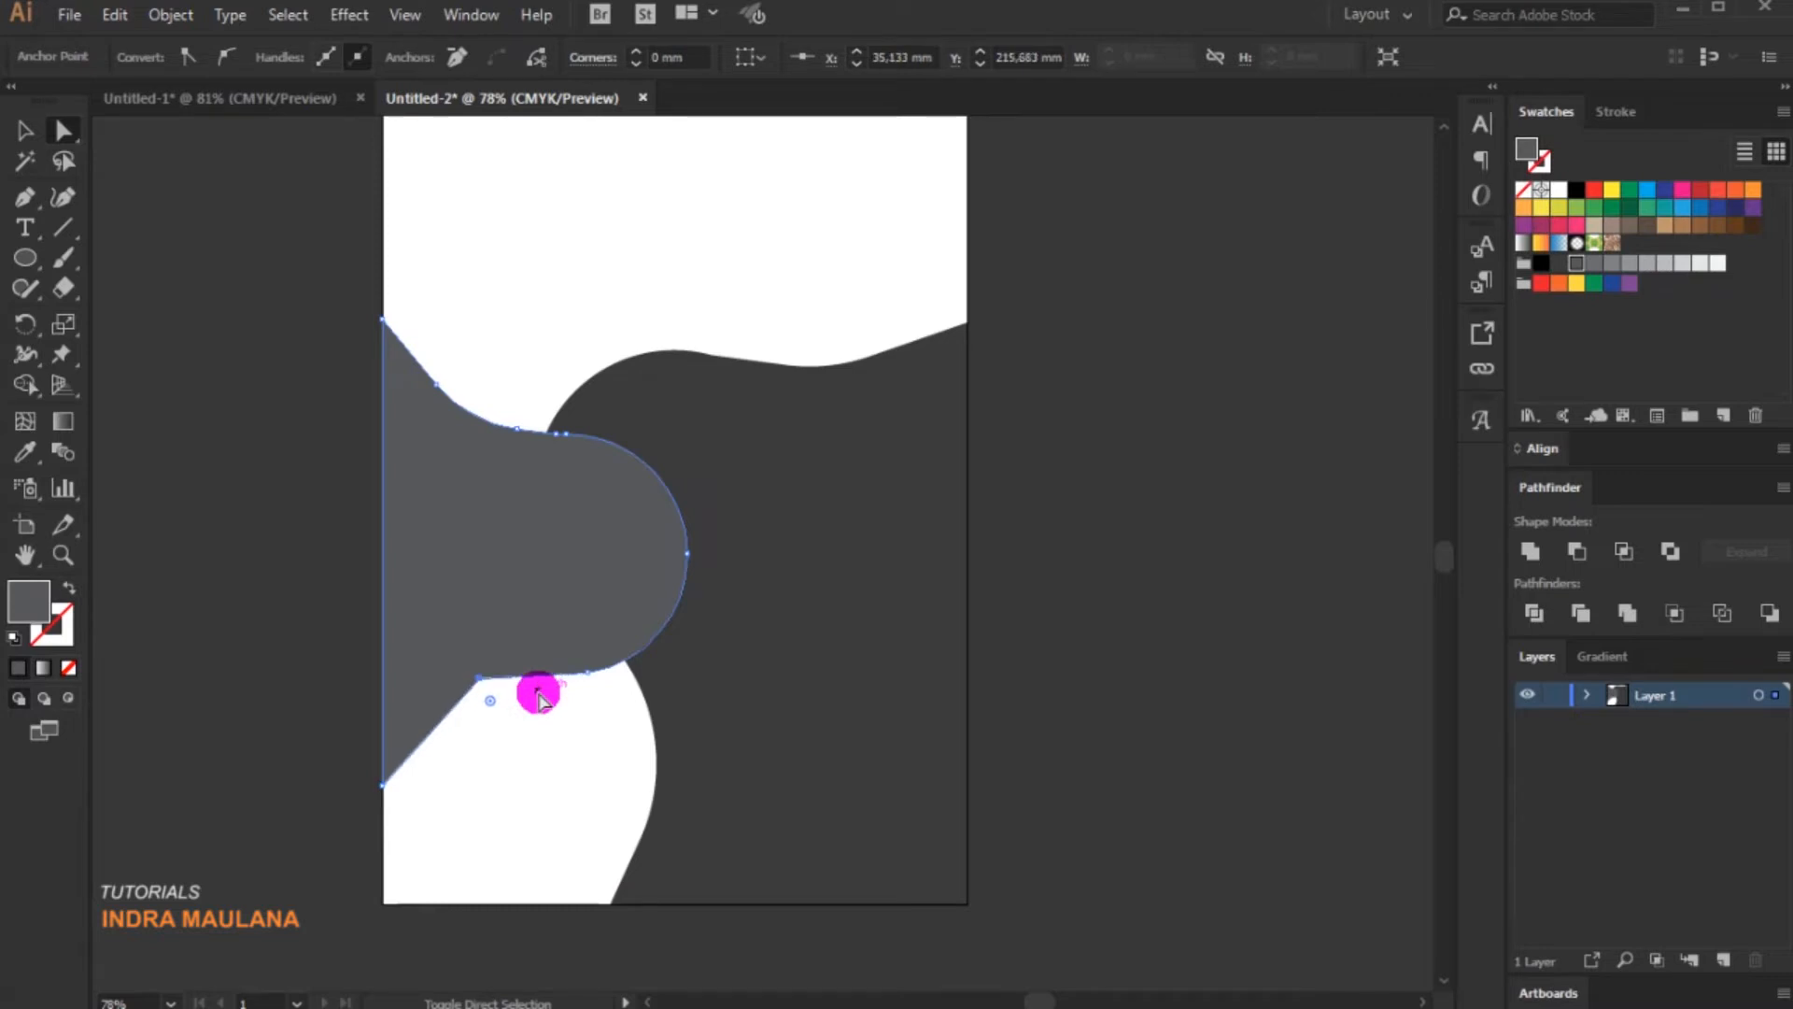
{"action": "left_click_drag", "start_coordinate": [488, 696], "coordinate": [551, 864]}
{"action": "left_click", "coordinate": [156, 744]}
{"action": "left_click_drag", "start_coordinate": [197, 611], "coordinate": [202, 651]}
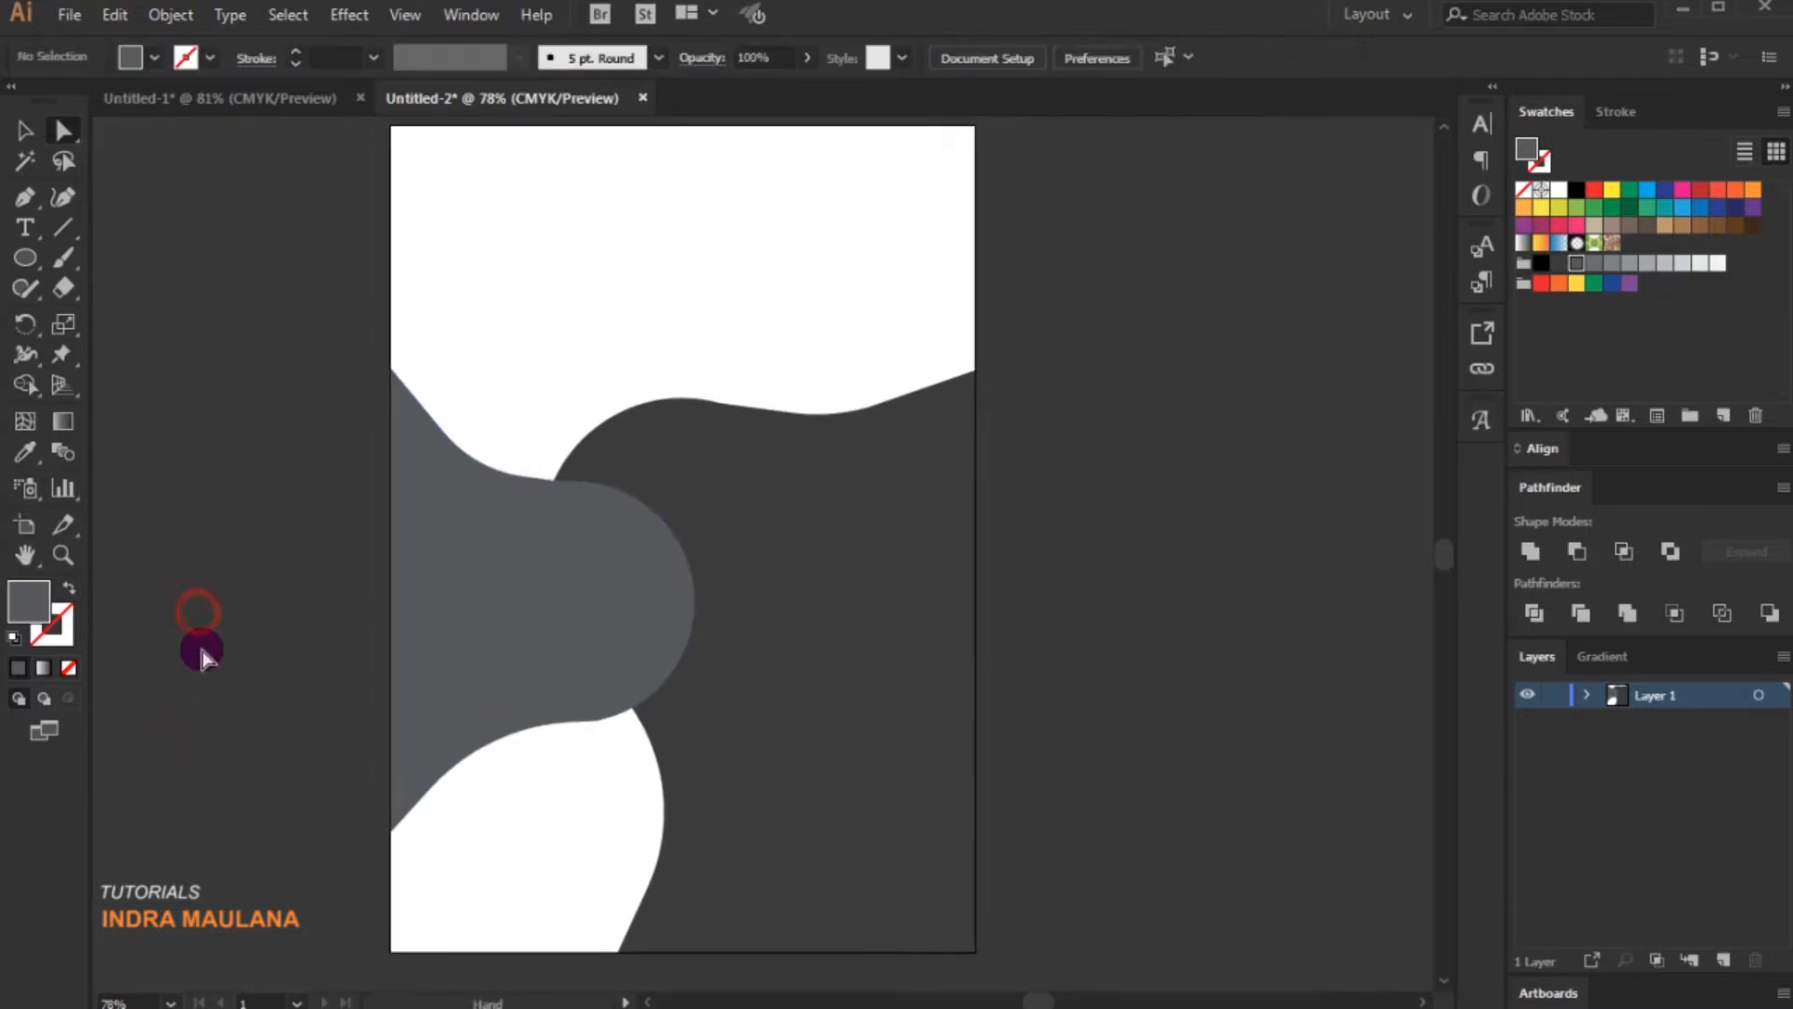
{"action": "scroll", "coordinate": [201, 654], "scroll_direction": "down", "scroll_amount": 1, "text": "alt"}
{"action": "left_click_drag", "start_coordinate": [192, 532], "coordinate": [191, 544]}
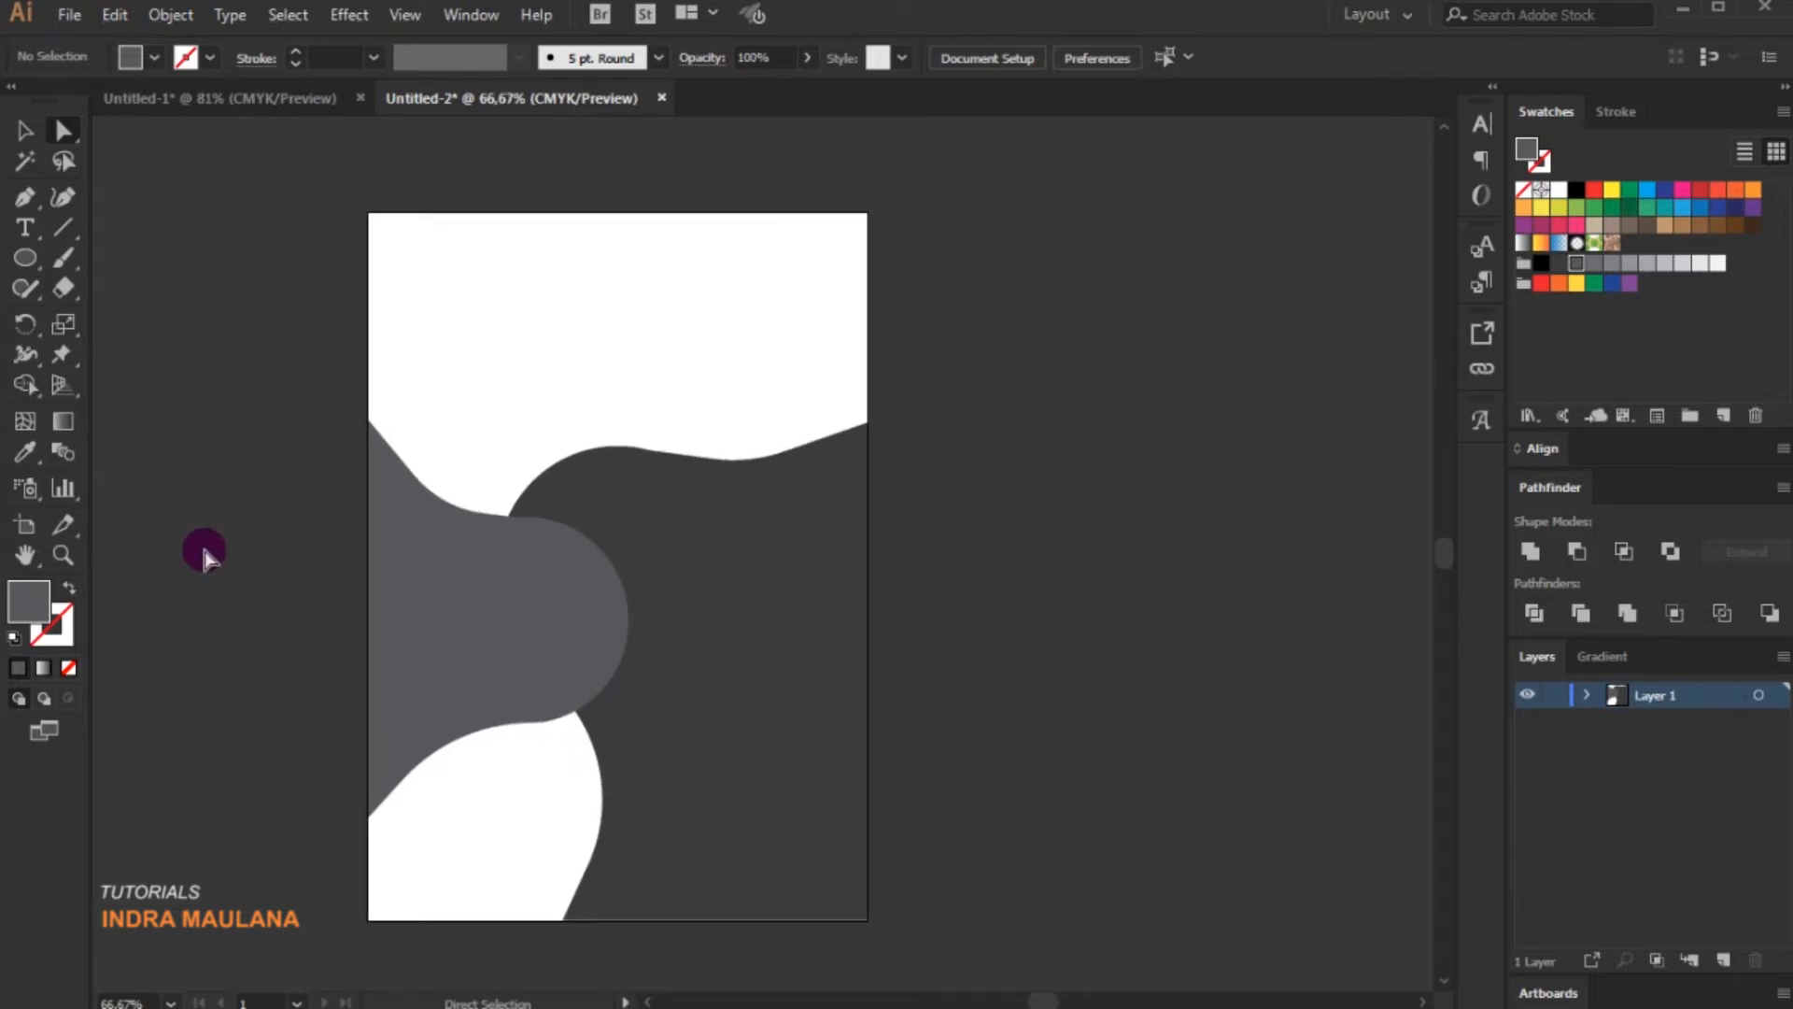
- Fill the large dark grey shape with a linear gradient running from light blue to a deeper blue
{"action": "left_click", "coordinate": [816, 603]}
{"action": "left_click", "coordinate": [1595, 657]}
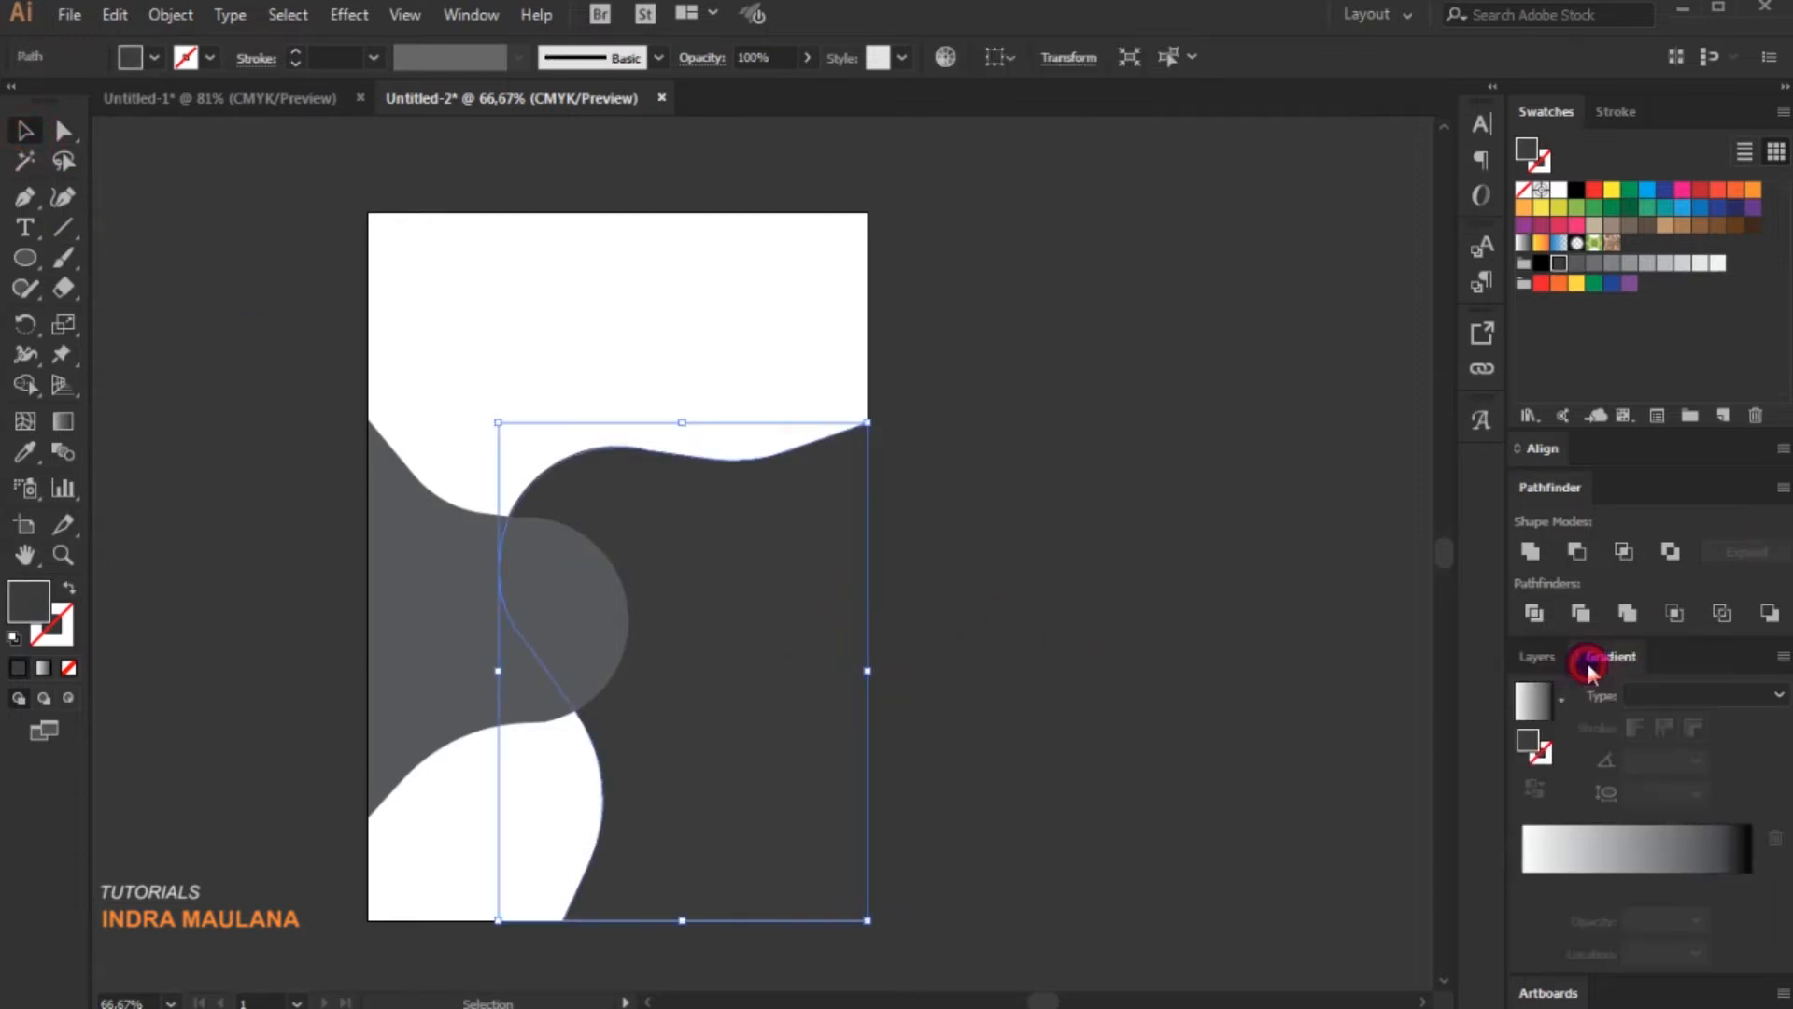
{"action": "left_click_drag", "start_coordinate": [1681, 213], "coordinate": [1520, 882]}
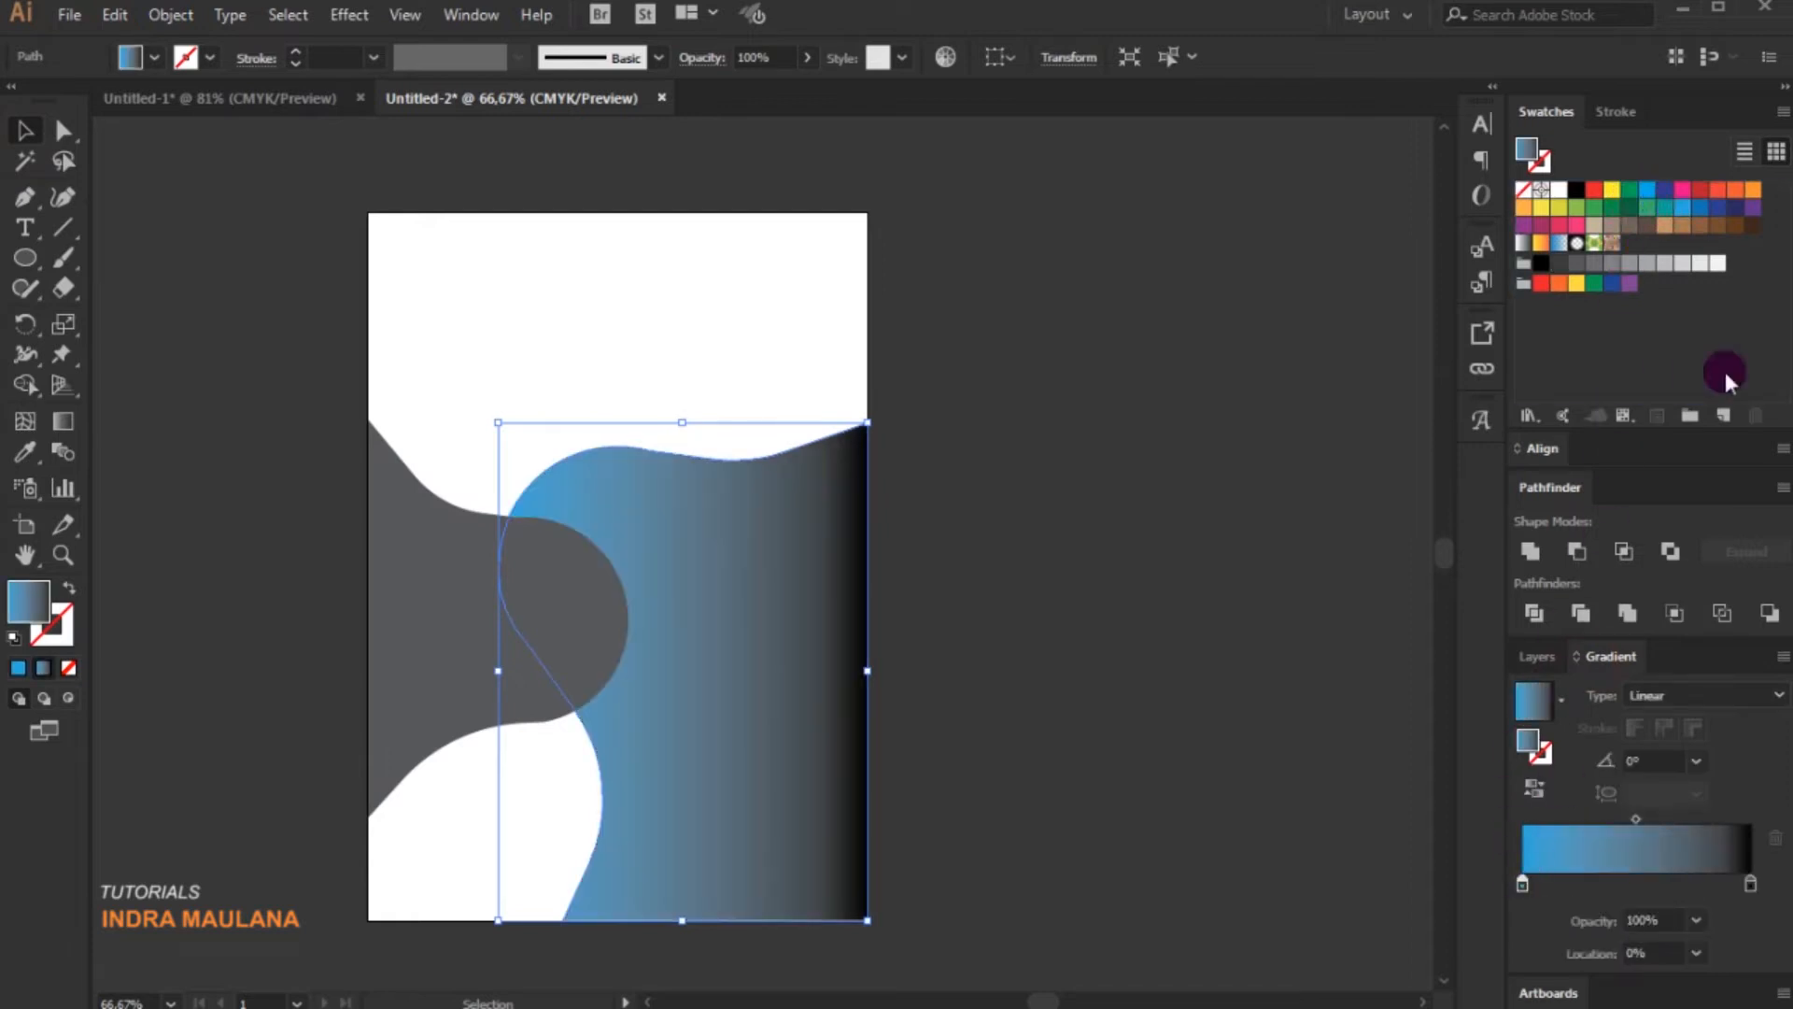
{"action": "left_click_drag", "start_coordinate": [1701, 209], "coordinate": [1751, 885]}
- Sample the blue gradient onto the lighter grey shape and angle it diagonally from its rounded end down to the artboard's left edge
{"action": "left_click", "coordinate": [433, 552]}
{"action": "left_click", "coordinate": [25, 452]}
{"action": "left_click", "coordinate": [772, 600]}
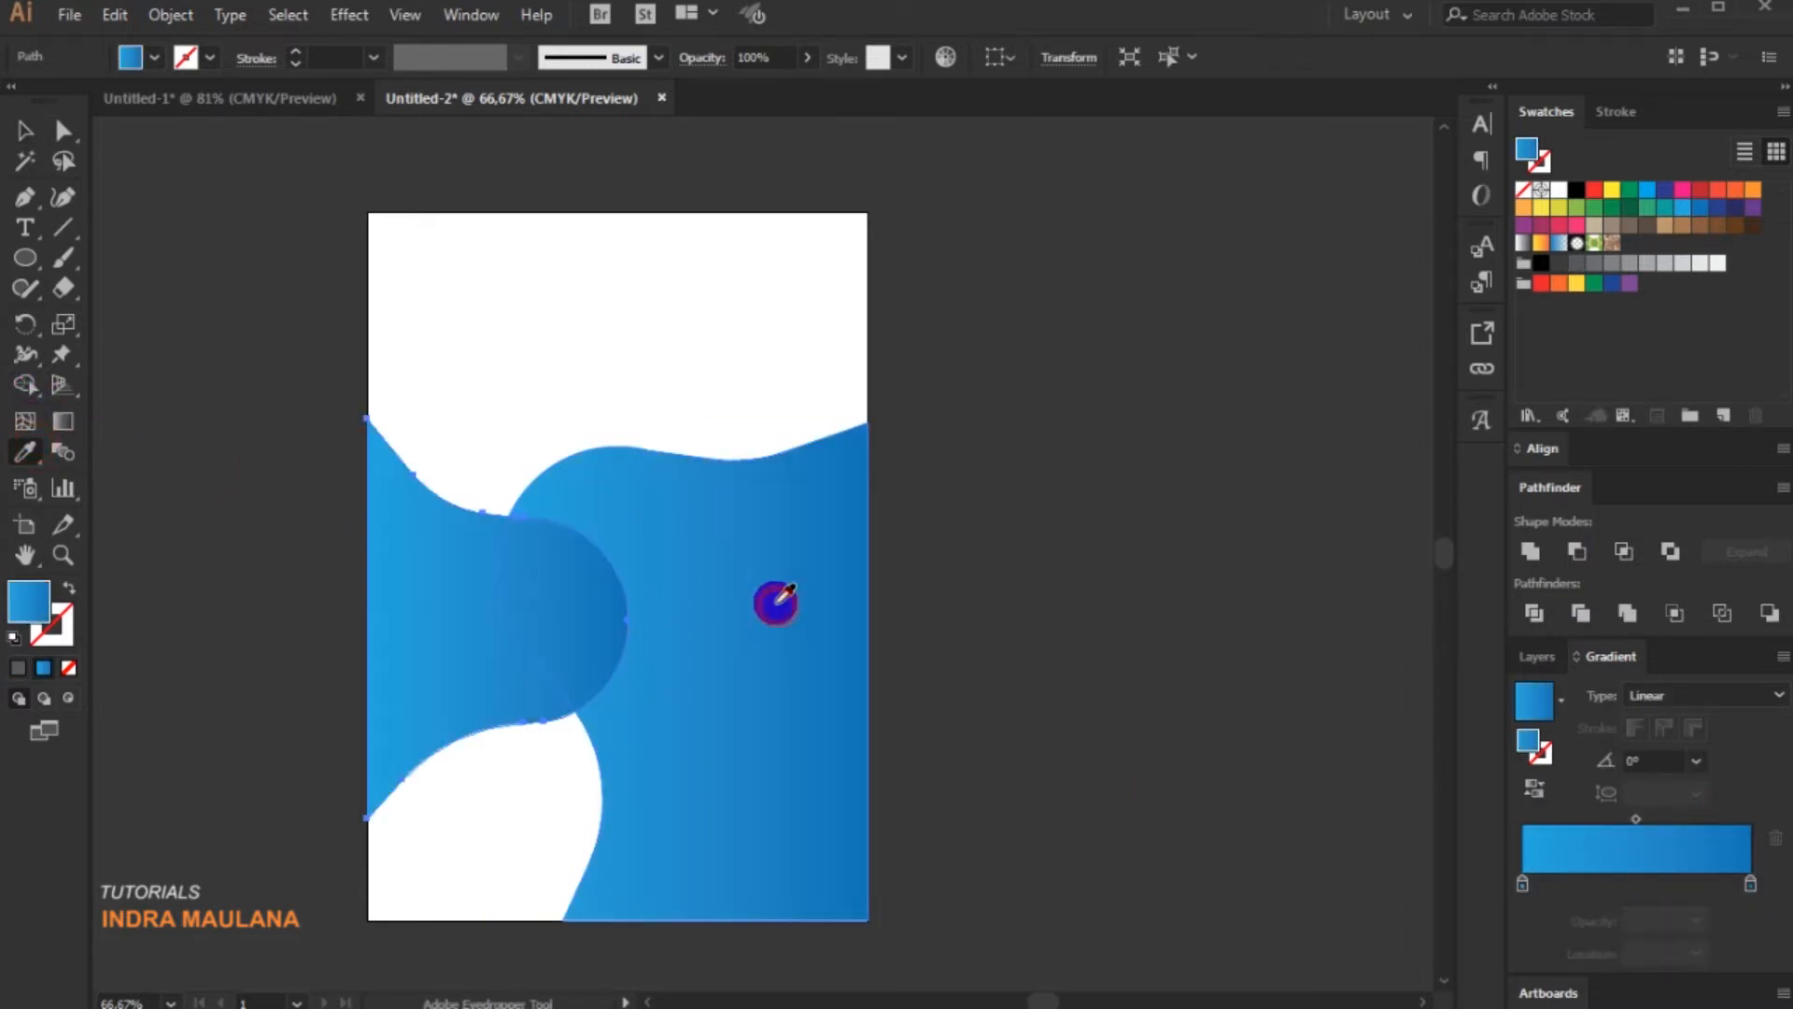
{"action": "left_click", "coordinate": [53, 435]}
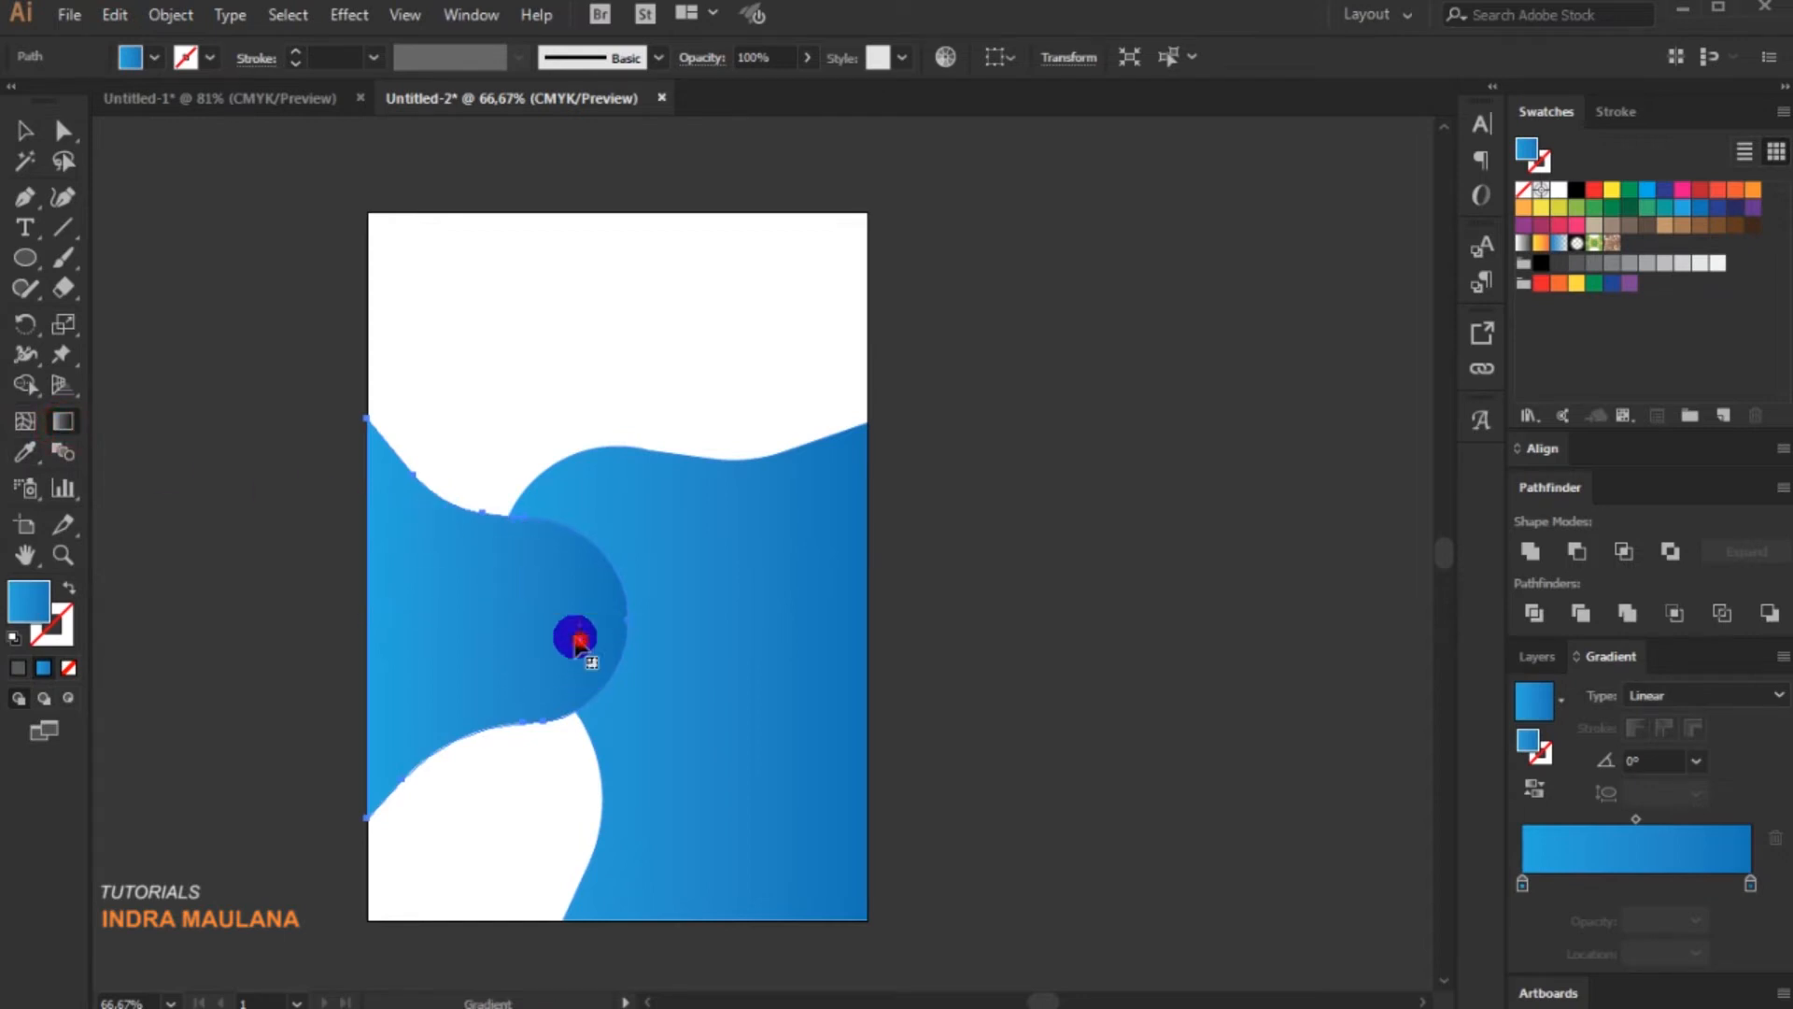
{"action": "left_click_drag", "start_coordinate": [515, 537], "coordinate": [281, 685]}
{"action": "mouse_move", "coordinate": [545, 581]}
{"action": "left_mouse_down"}
{"action": "mouse_move", "coordinate": [300, 825]}
{"action": "mouse_move", "coordinate": [322, 806]}
{"action": "mouse_move", "coordinate": [266, 753]}
{"action": "left_mouse_up"}
- Redirect the large shape's gradient from its upper edge down to the artboard's bottom at an angle of about -96.6°
{"action": "left_click", "coordinate": [27, 136]}
{"action": "left_click", "coordinate": [708, 568]}
{"action": "left_click", "coordinate": [63, 420]}
{"action": "left_click_drag", "start_coordinate": [686, 487], "coordinate": [680, 949]}
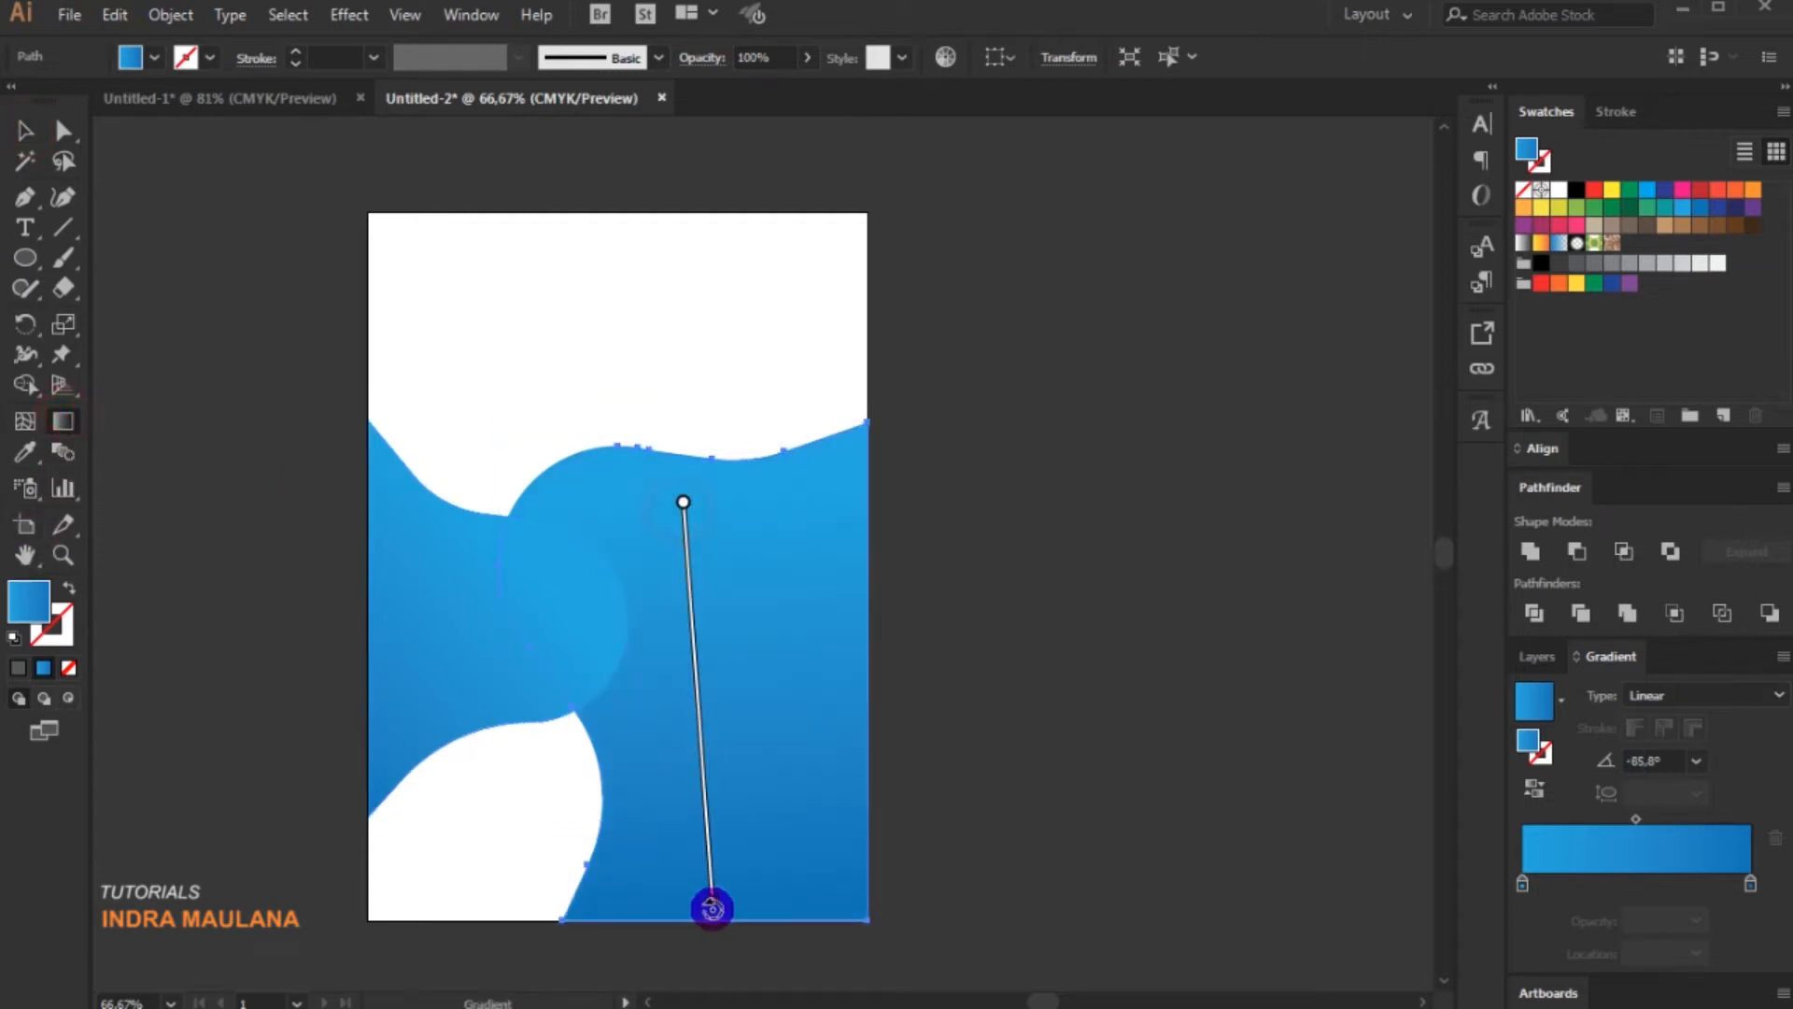
{"action": "mouse_move", "coordinate": [717, 443]}
{"action": "left_mouse_down"}
{"action": "mouse_move", "coordinate": [728, 768]}
{"action": "mouse_move", "coordinate": [664, 907]}
{"action": "left_mouse_up"}
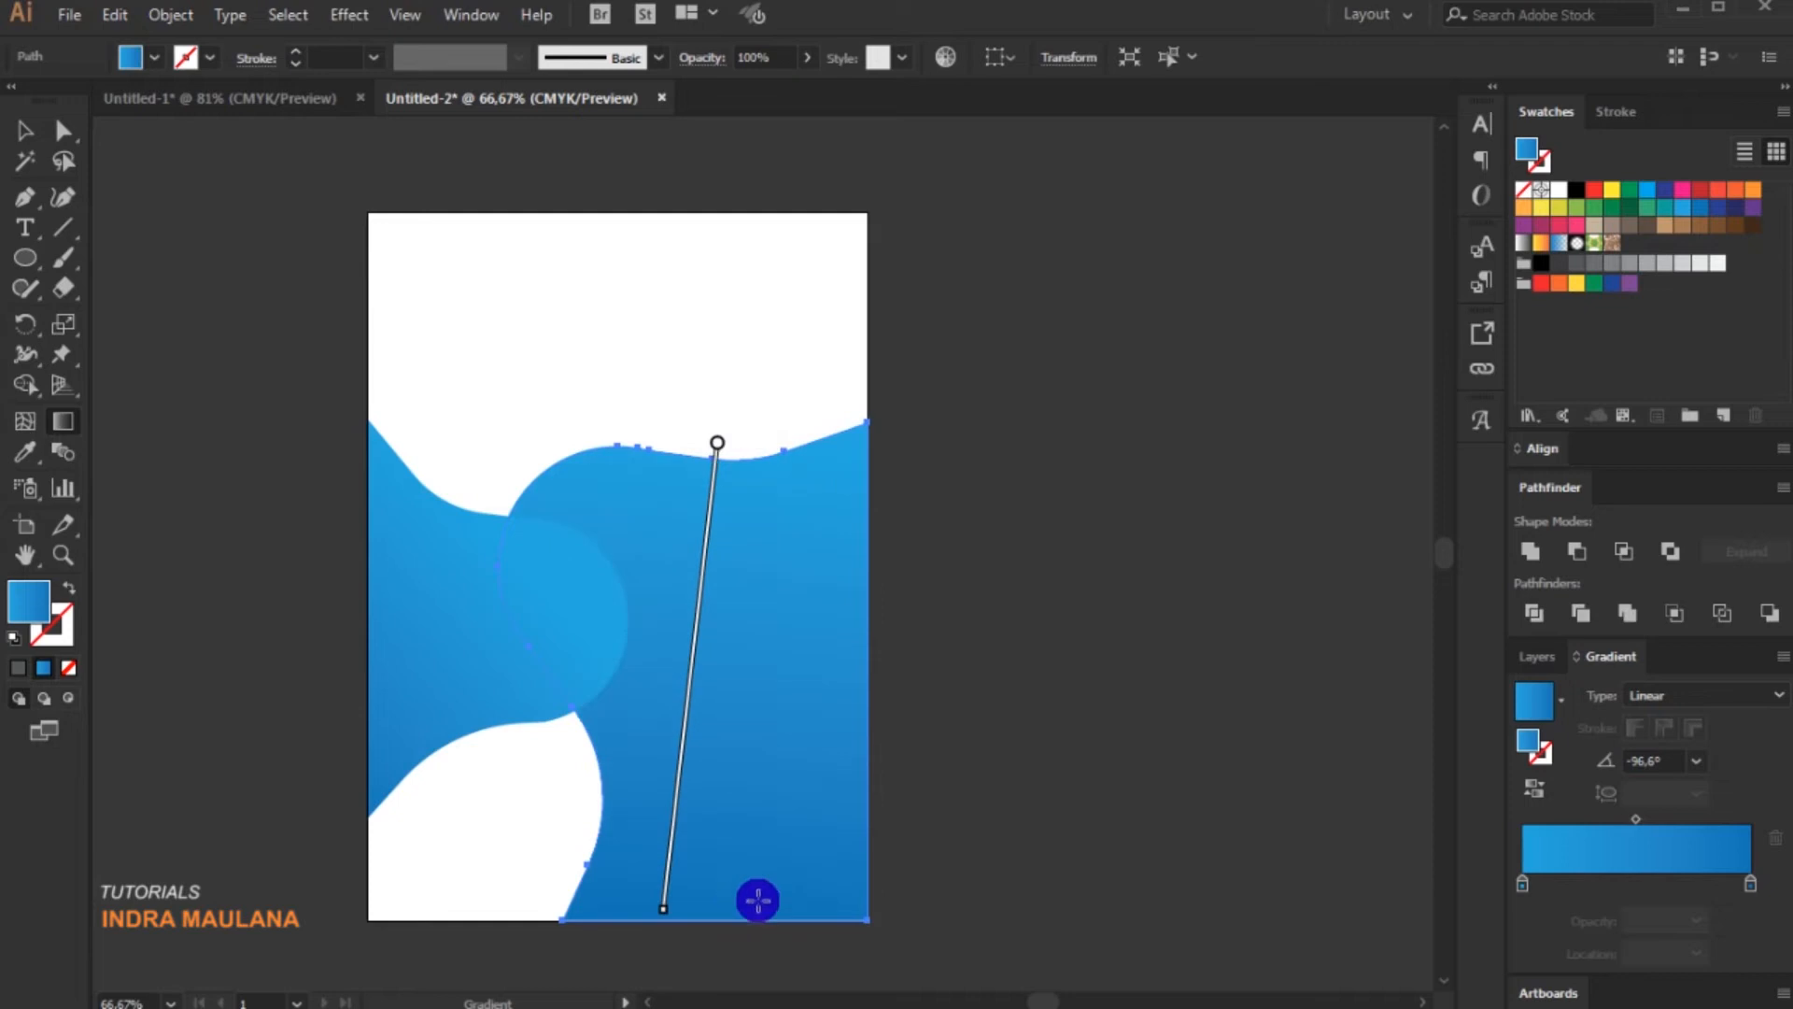
{"action": "left_click", "coordinate": [1041, 511], "text": "ctrl"}
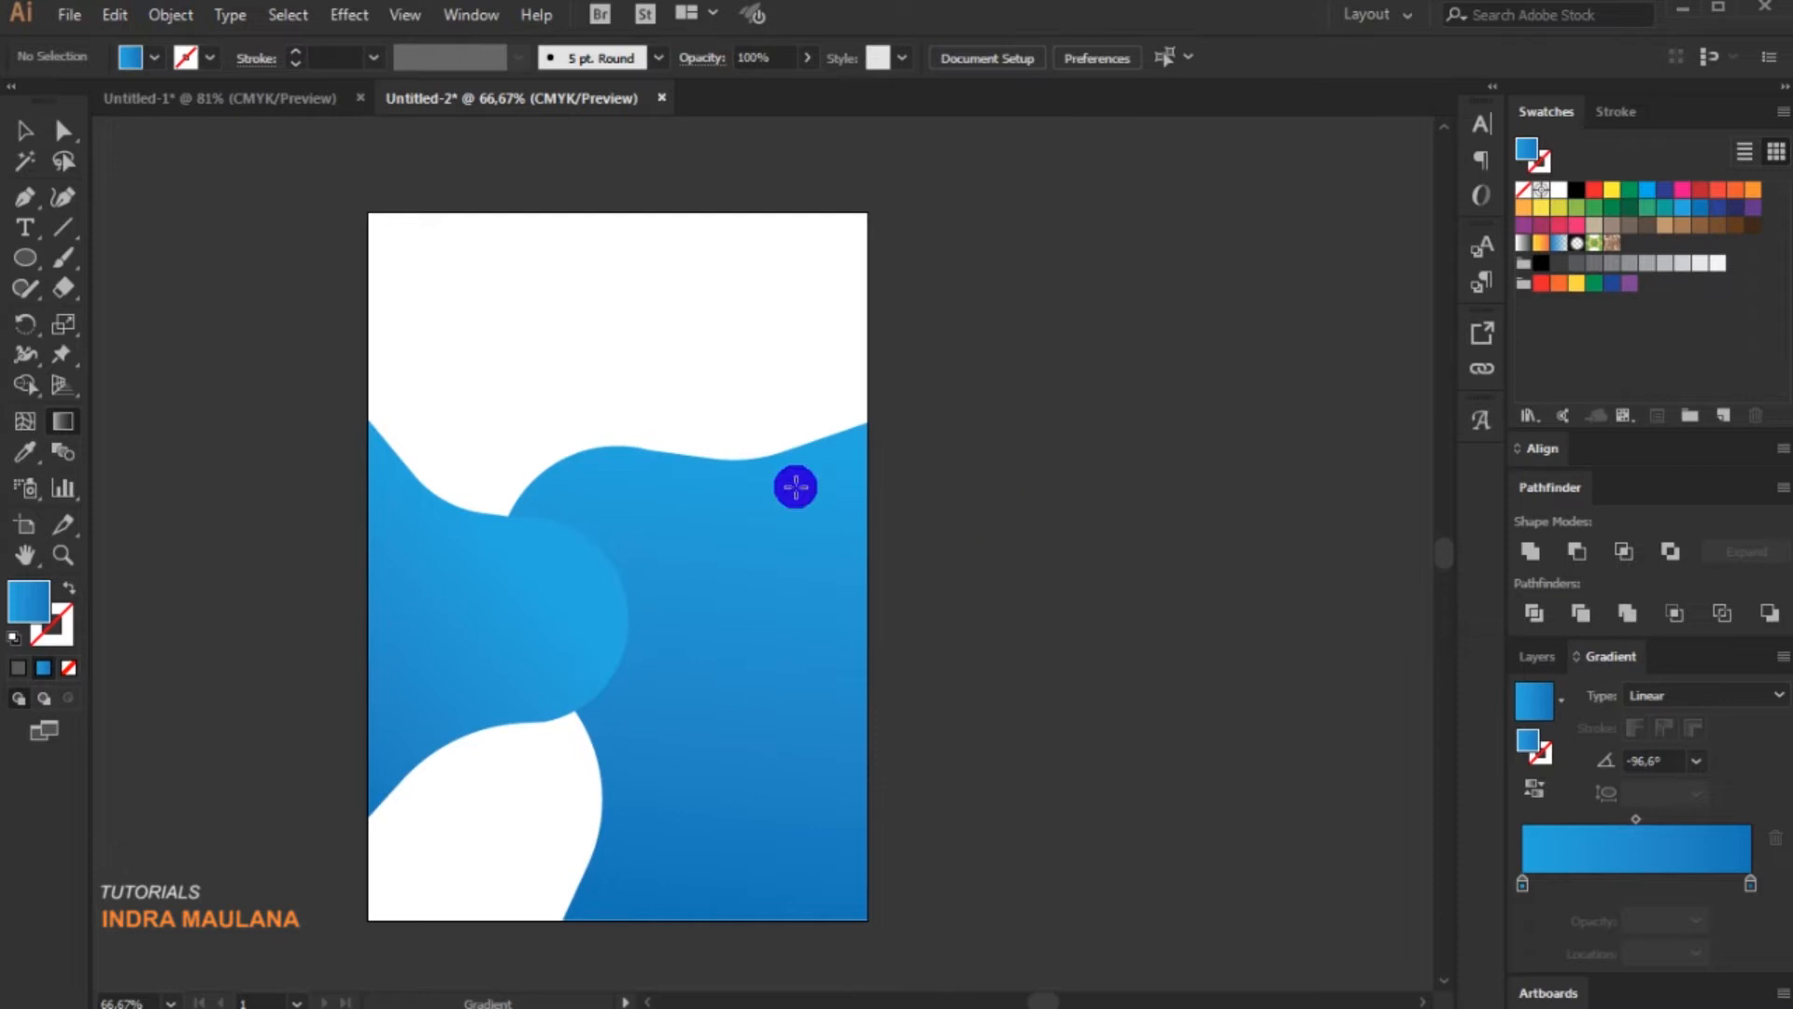
- Reshape the large shape's upper edge by raising its right-edge anchor to Y 74.21 mm and re-rounding the inward corner into a smooth curve
{"action": "left_click", "coordinate": [63, 130]}
{"action": "left_click", "coordinate": [767, 542]}
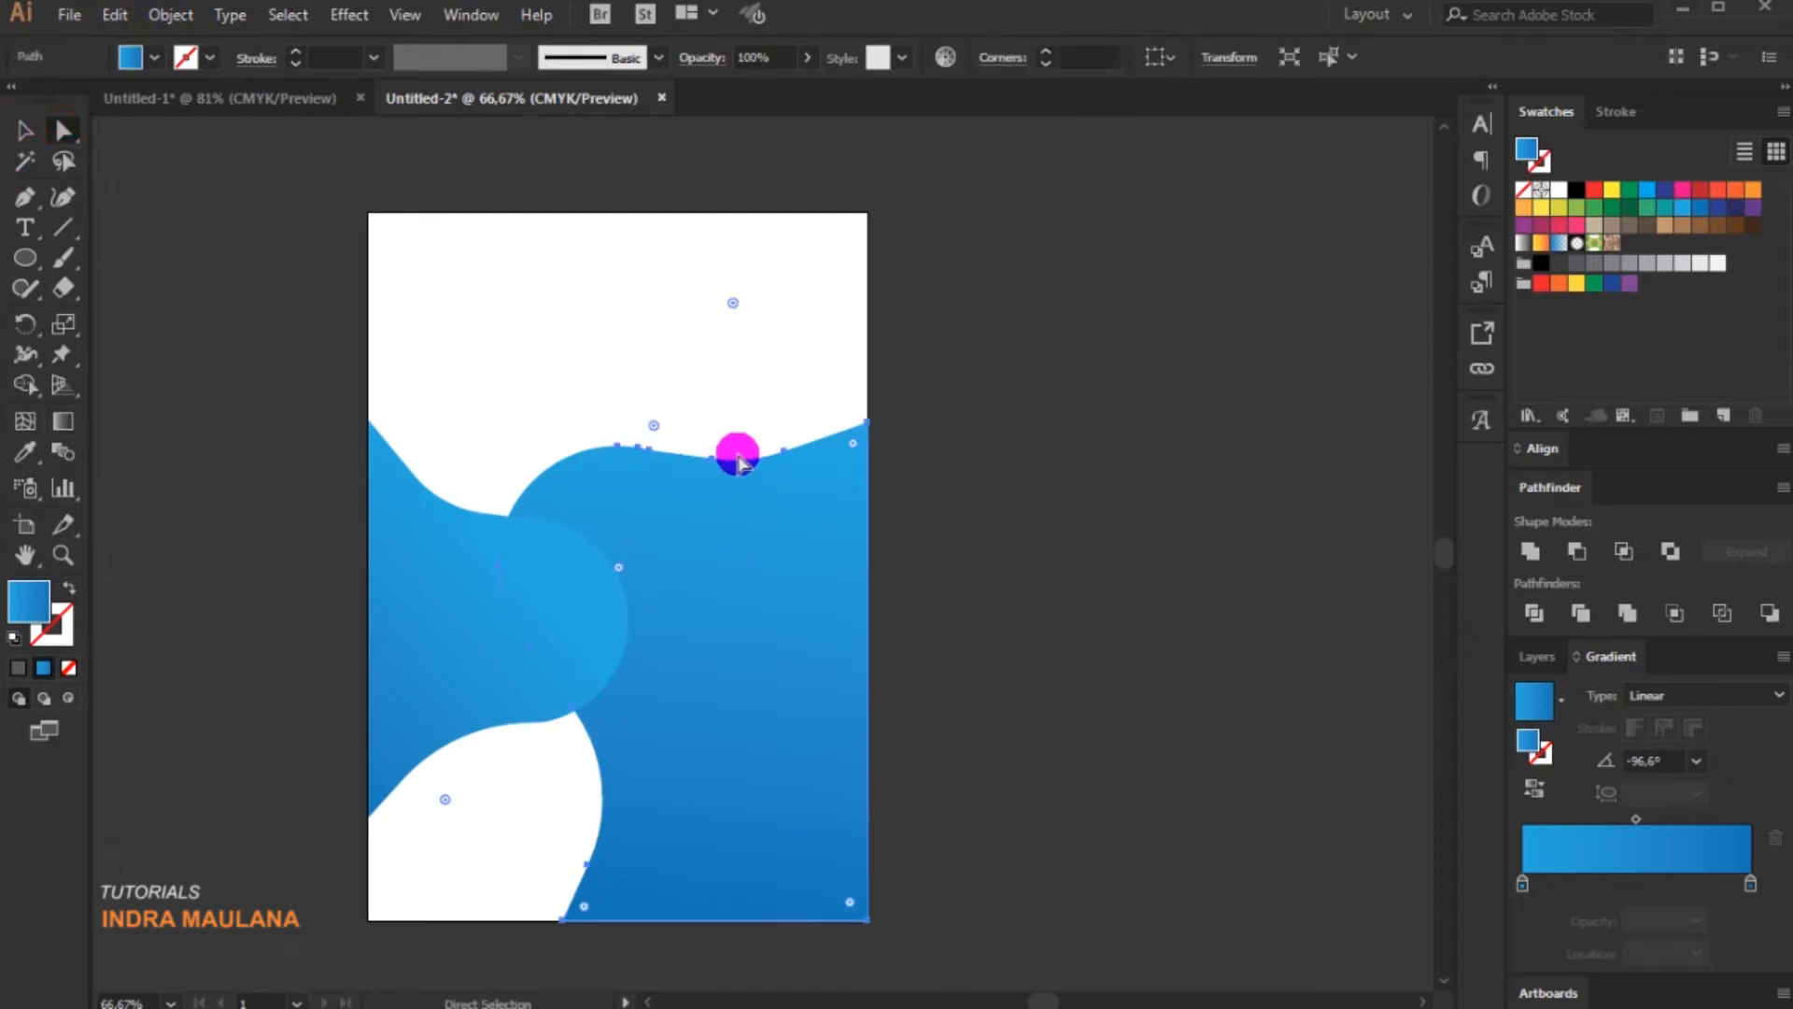
{"action": "left_click", "coordinate": [789, 454]}
{"action": "left_click_drag", "start_coordinate": [733, 302], "coordinate": [747, 437]}
{"action": "left_click", "coordinate": [867, 423]}
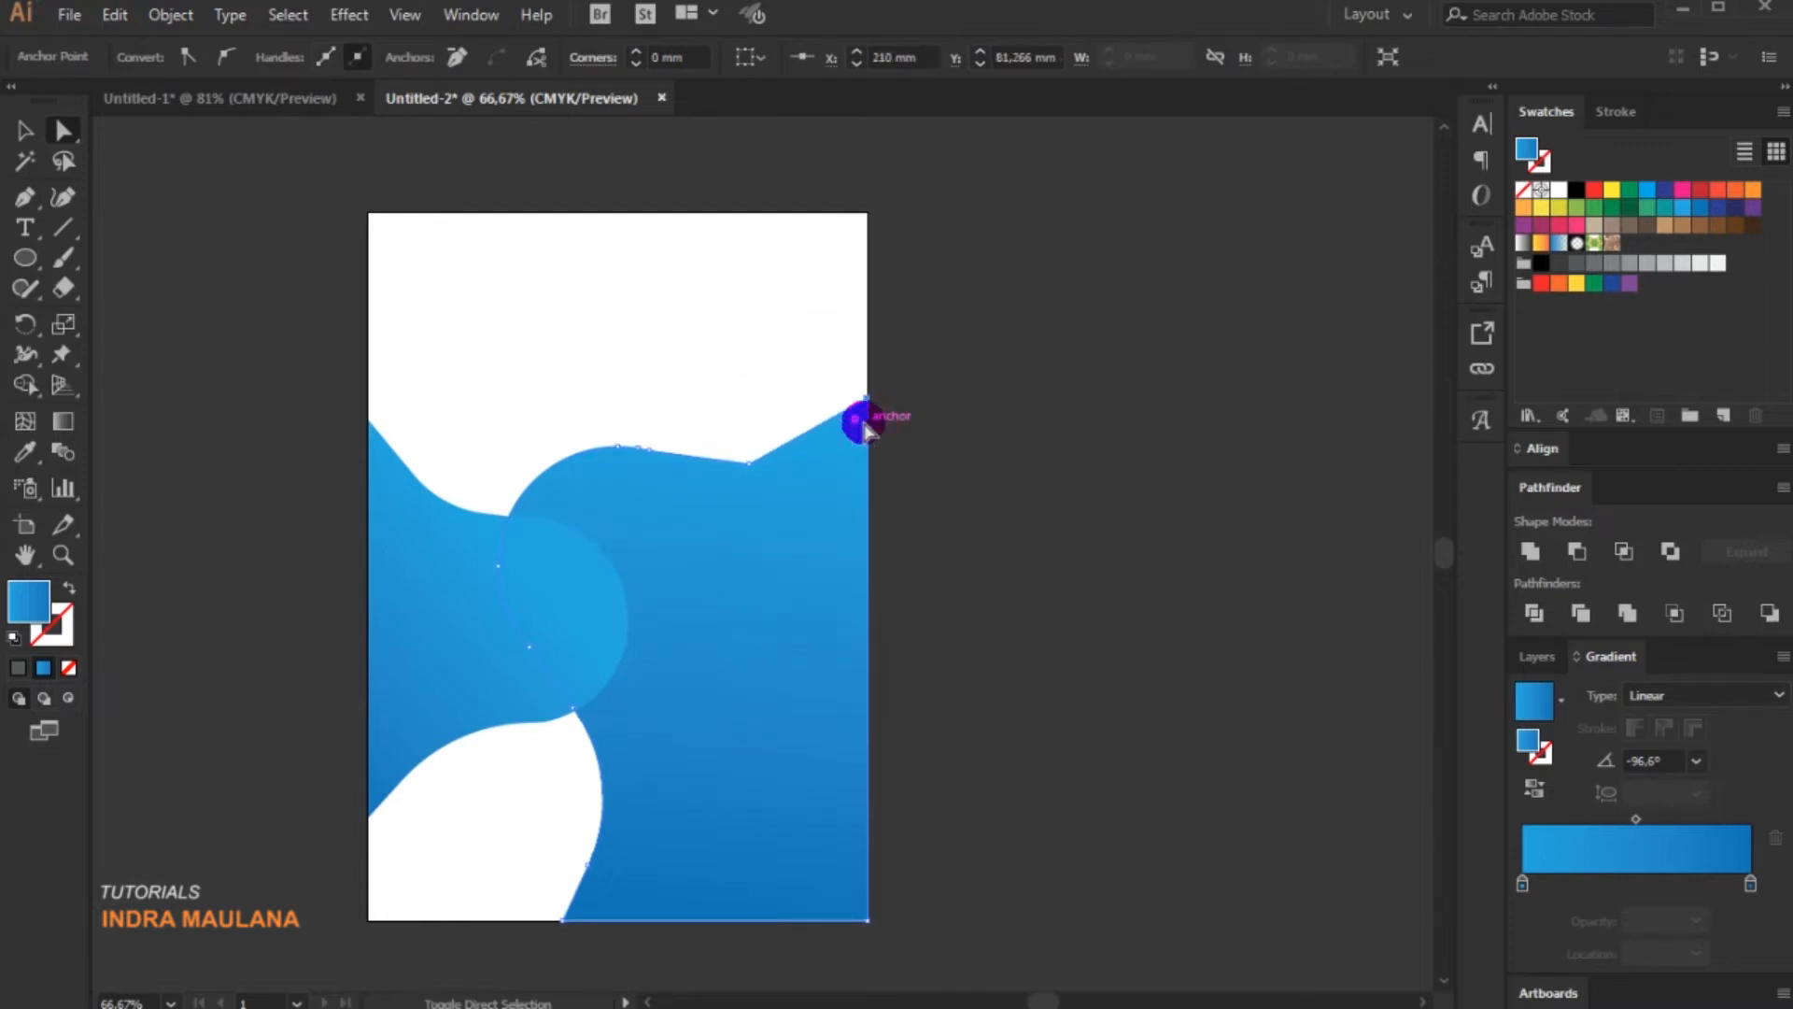
{"action": "left_click", "coordinate": [721, 461]}
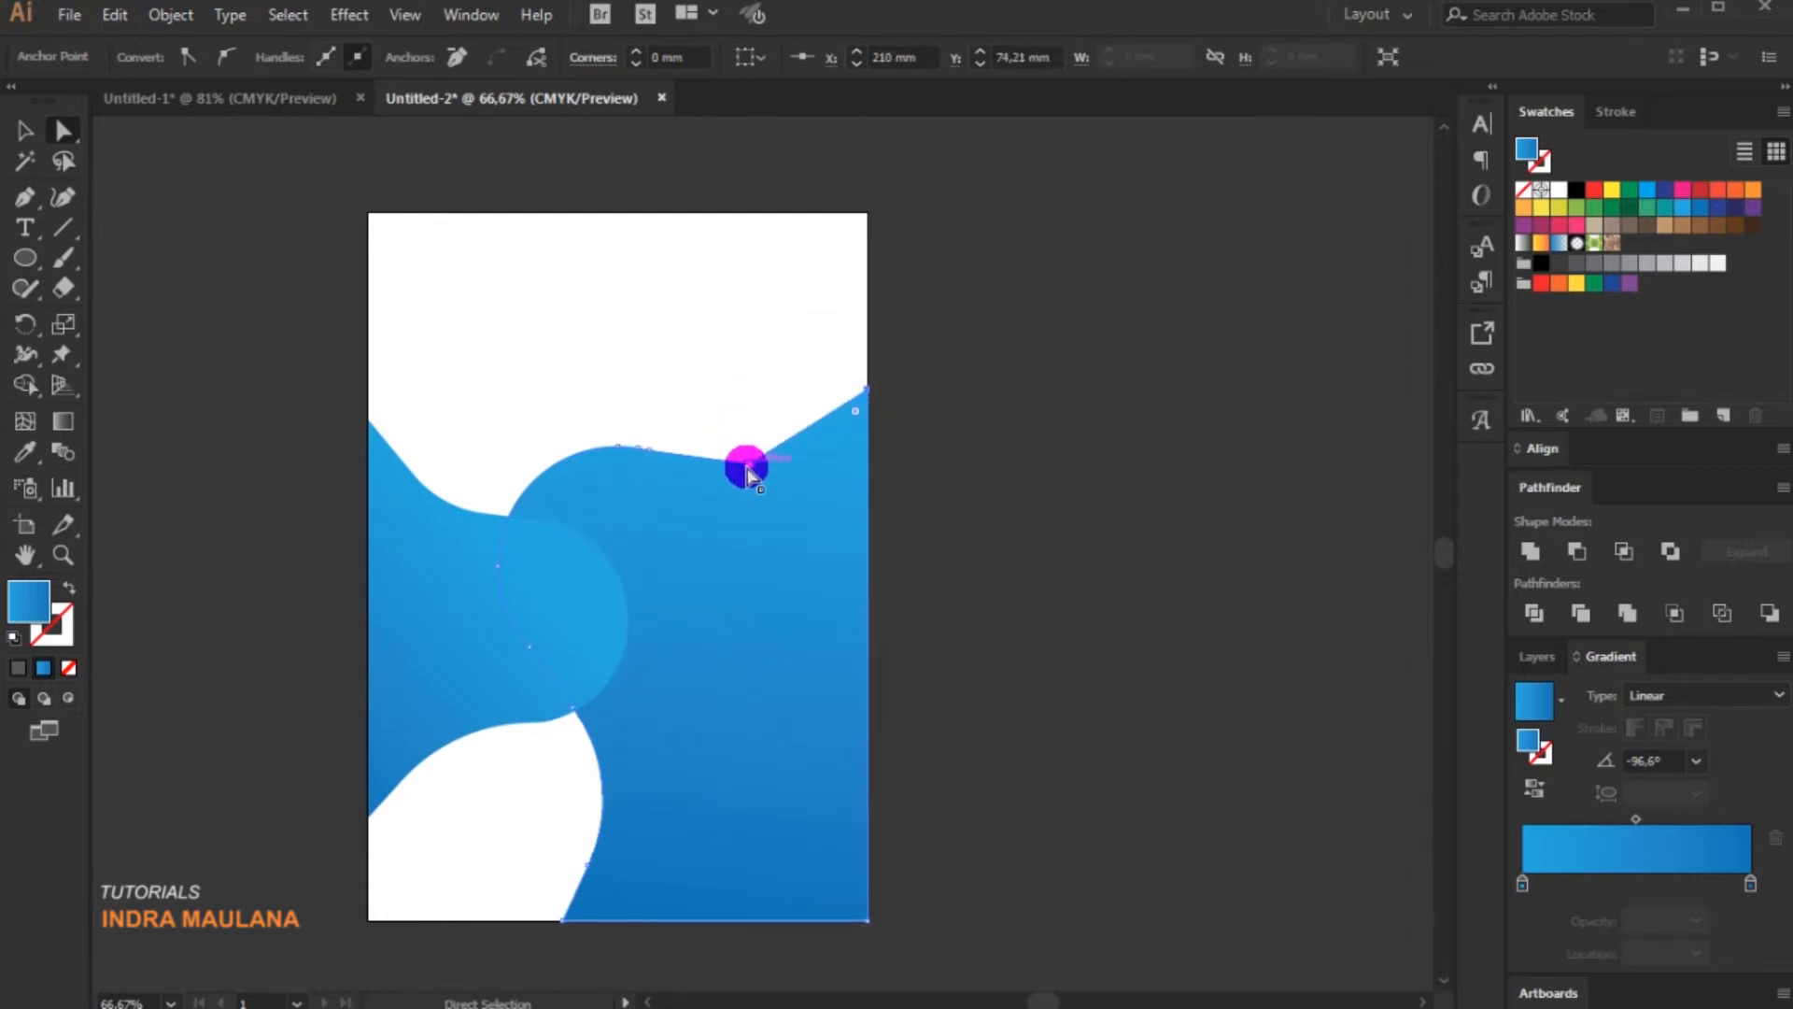
{"action": "left_click_drag", "start_coordinate": [744, 432], "coordinate": [728, 301]}
{"action": "left_click", "coordinate": [1085, 379]}
{"action": "left_click_drag", "start_coordinate": [1082, 372], "coordinate": [1105, 377]}
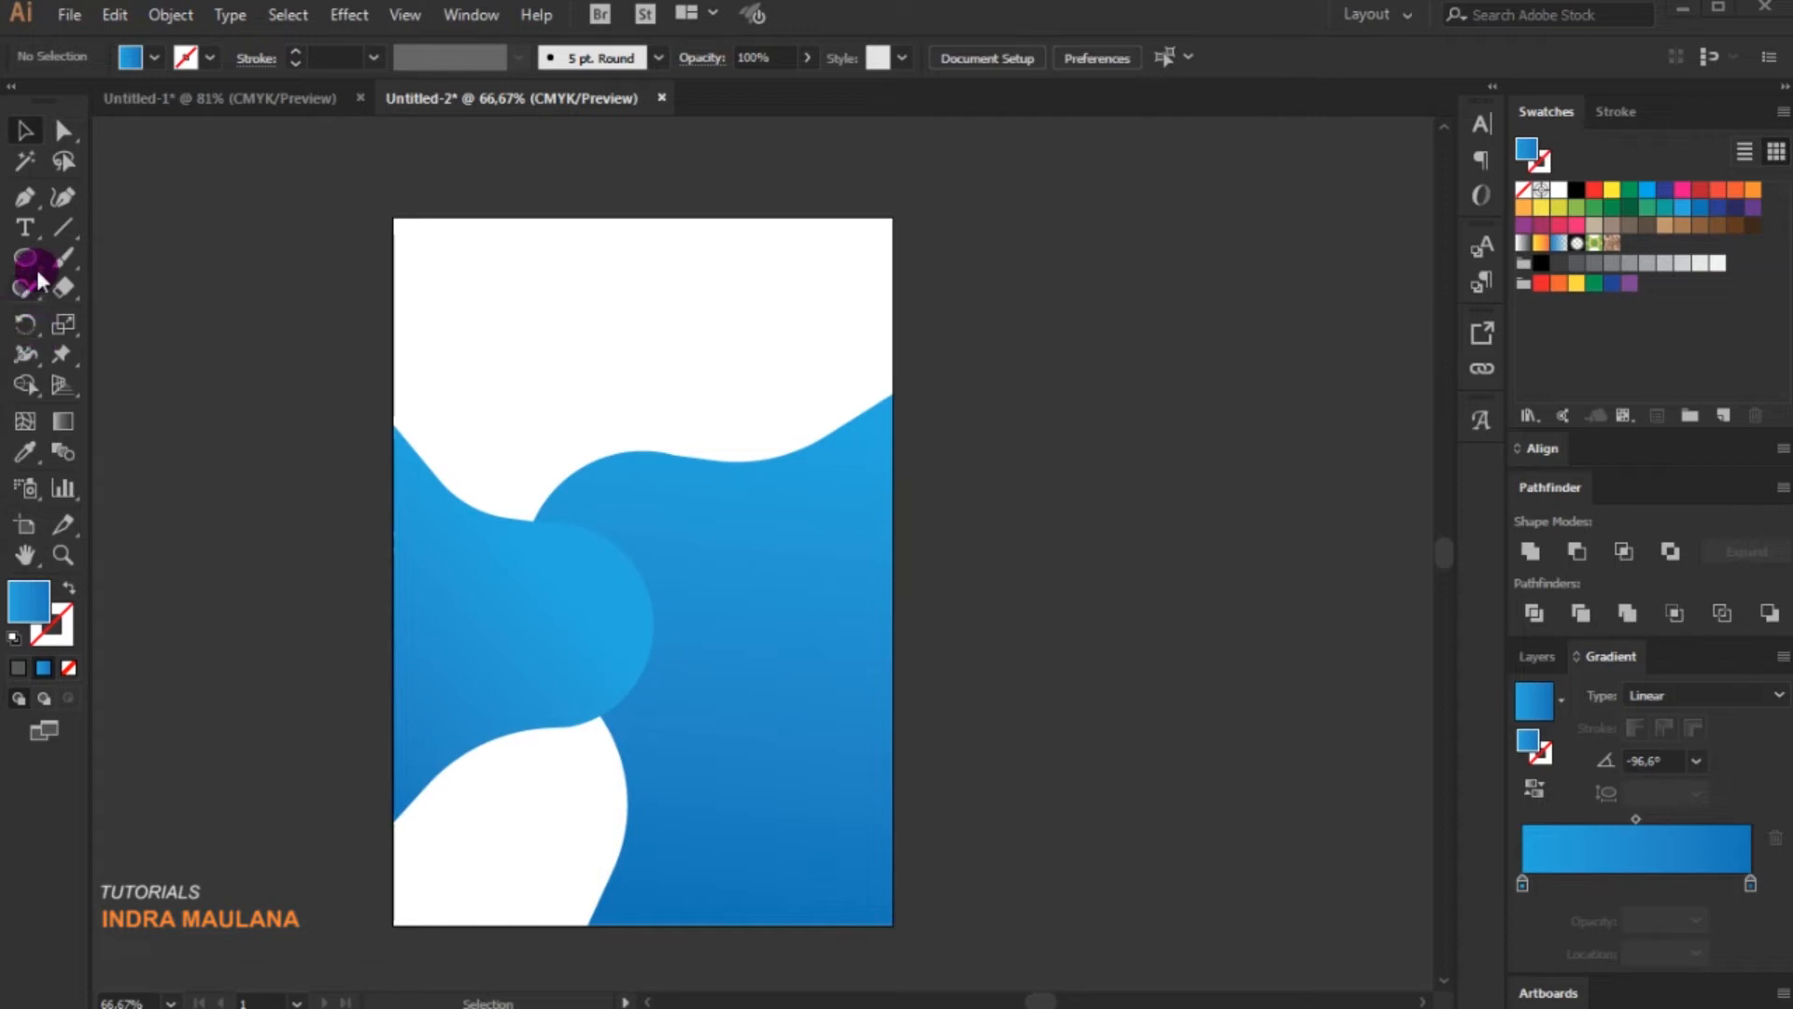
- Draw a circle about 167 mm wide centred on the artboard's lower-right corner and trim away the part outside the artboard
{"action": "scroll", "coordinate": [672, 635], "scroll_direction": "down", "scroll_amount": 2}
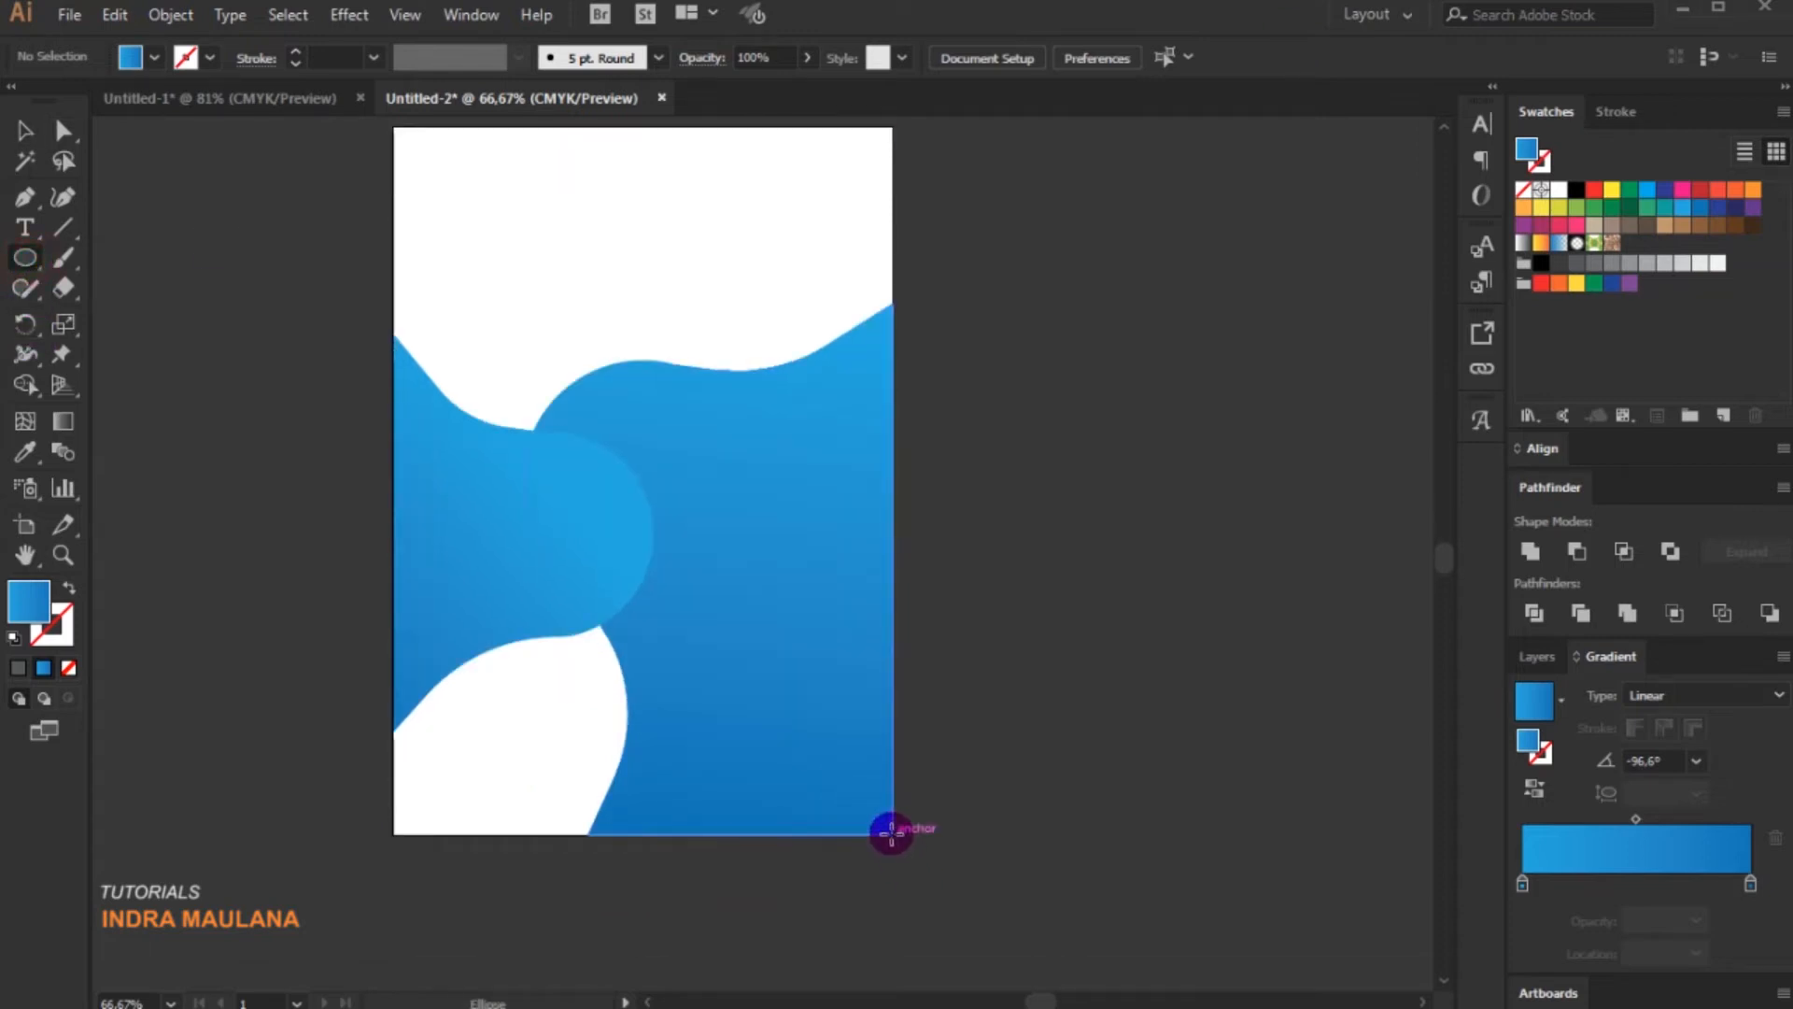
{"action": "mouse_move", "coordinate": [894, 839]}
{"action": "left_mouse_down"}
{"action": "mouse_move", "coordinate": [1080, 949]}
{"action": "mouse_move", "coordinate": [1092, 992]}
{"action": "left_mouse_up"}
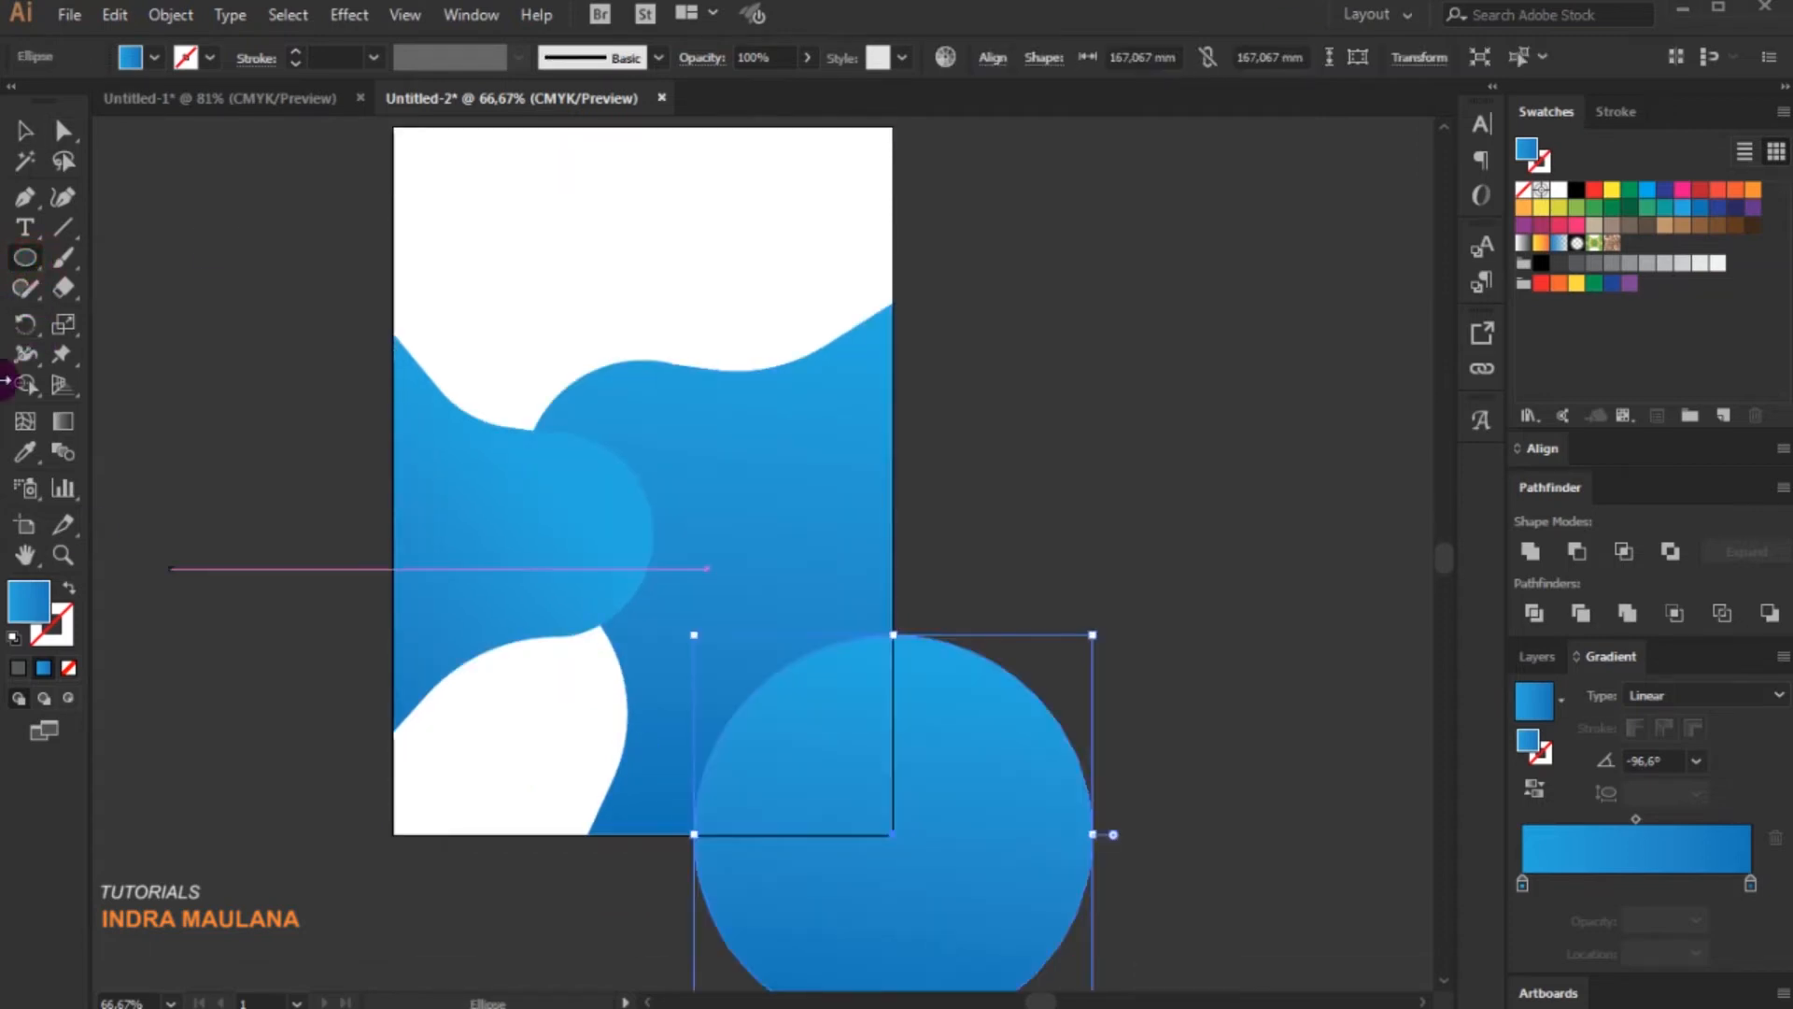
{"action": "left_click", "coordinate": [24, 129]}
{"action": "left_click_drag", "start_coordinate": [1133, 589], "coordinate": [659, 948]}
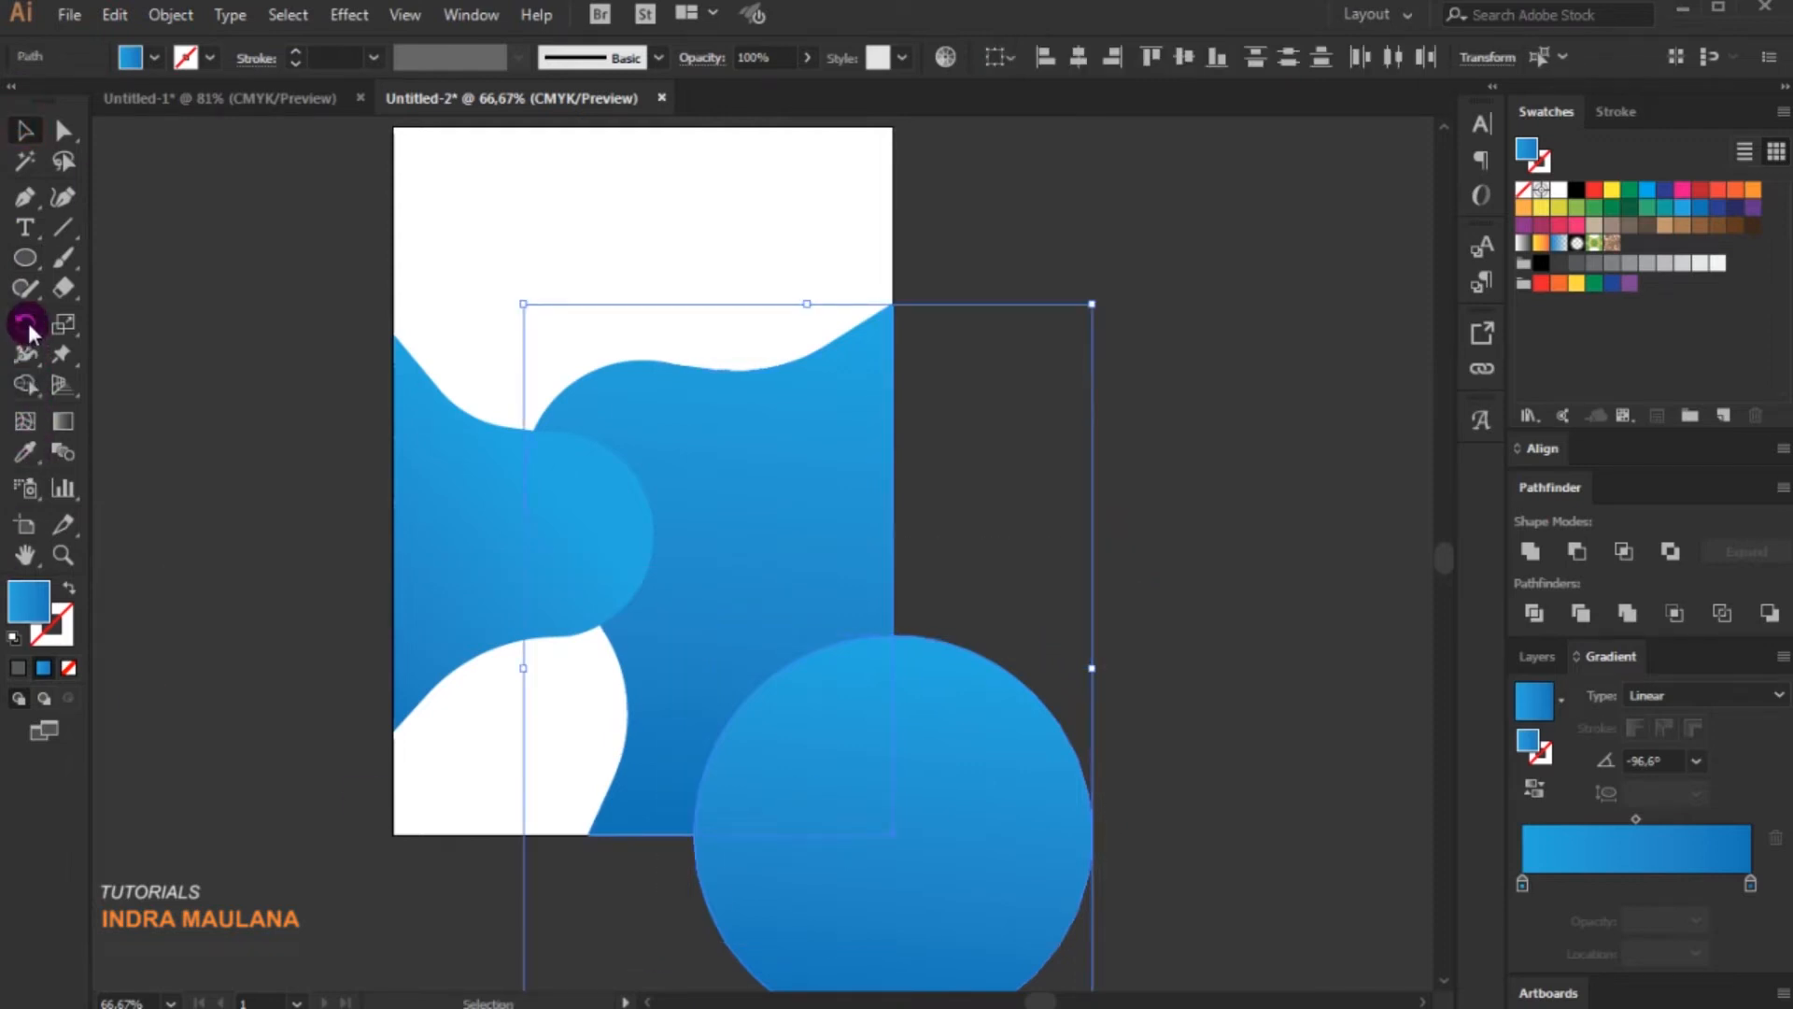
{"action": "left_click", "coordinate": [25, 385]}
{"action": "left_click_drag", "start_coordinate": [1023, 816], "coordinate": [1525, 732]}
{"action": "left_click", "coordinate": [24, 131]}
{"action": "left_click", "coordinate": [1091, 407]}
{"action": "left_click_drag", "start_coordinate": [860, 792], "coordinate": [1175, 355]}
{"action": "key", "text": "Delete"}
- Enlarge the quarter circle in the artboard's lower-right corner to about 101 mm wide and high
{"action": "left_click", "coordinate": [714, 773]}
{"action": "left_click_drag", "start_coordinate": [621, 645], "coordinate": [560, 556]}
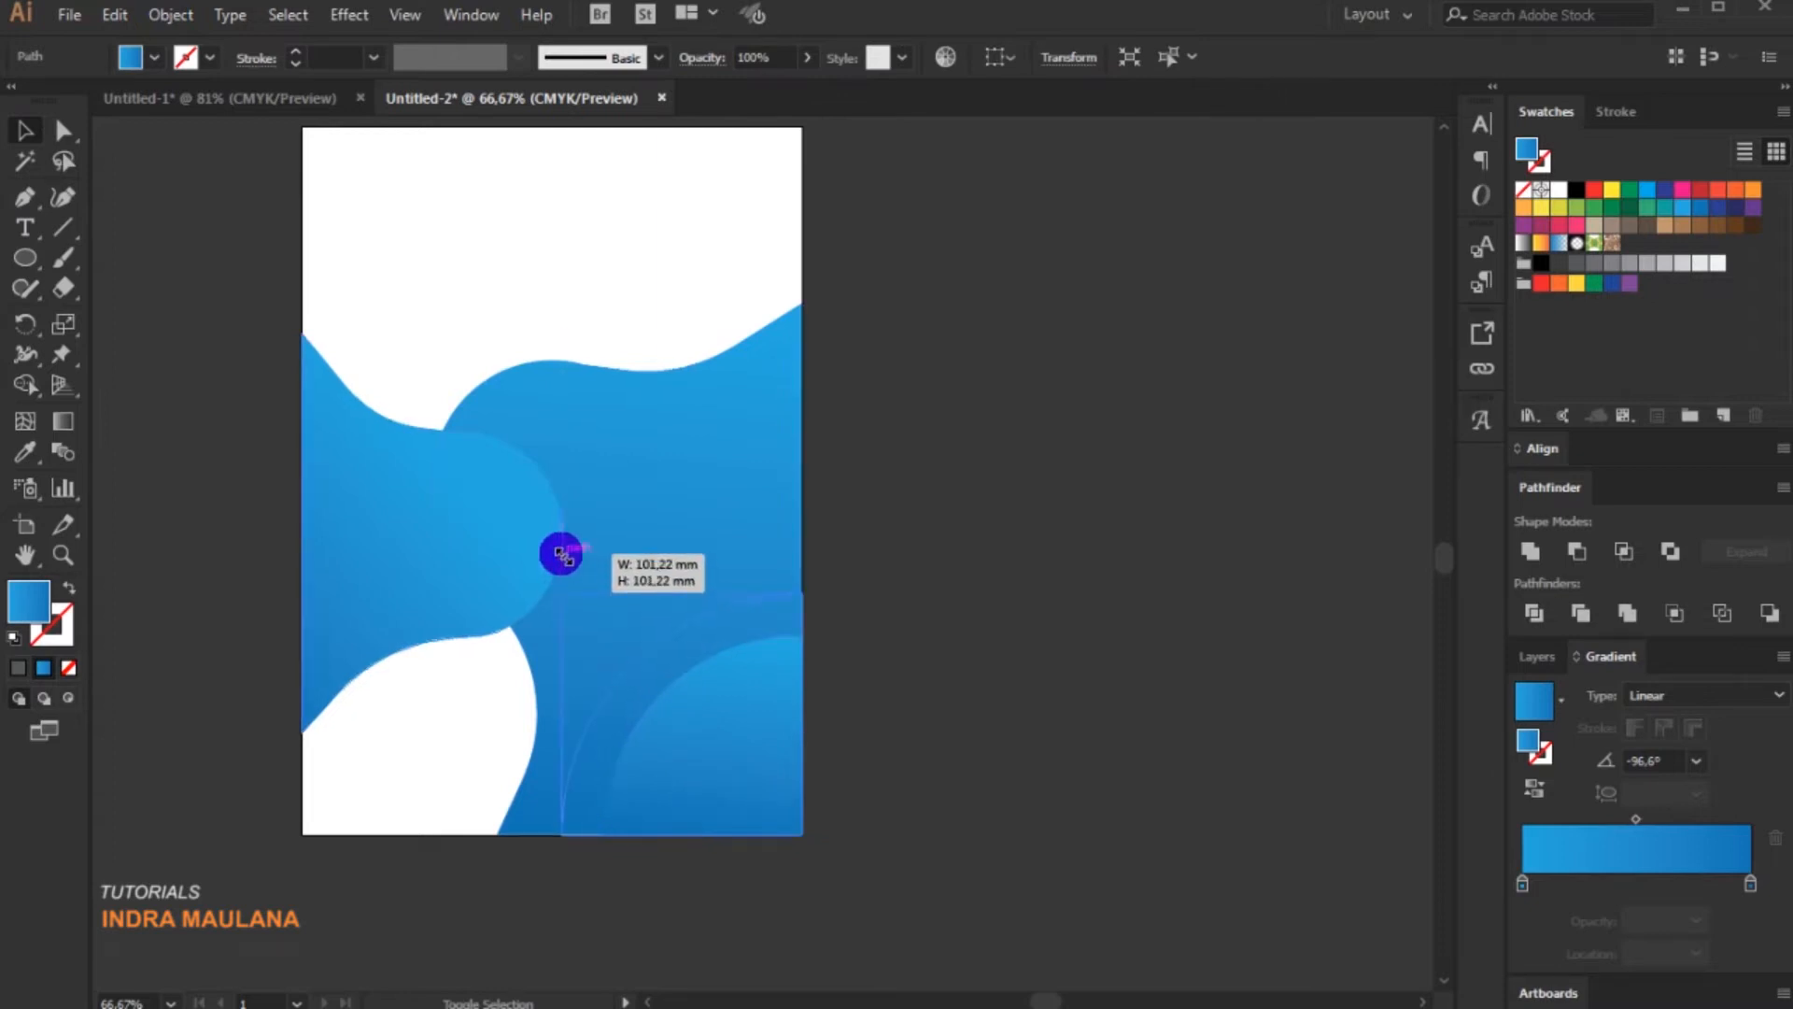
{"action": "left_click", "coordinate": [1017, 559]}
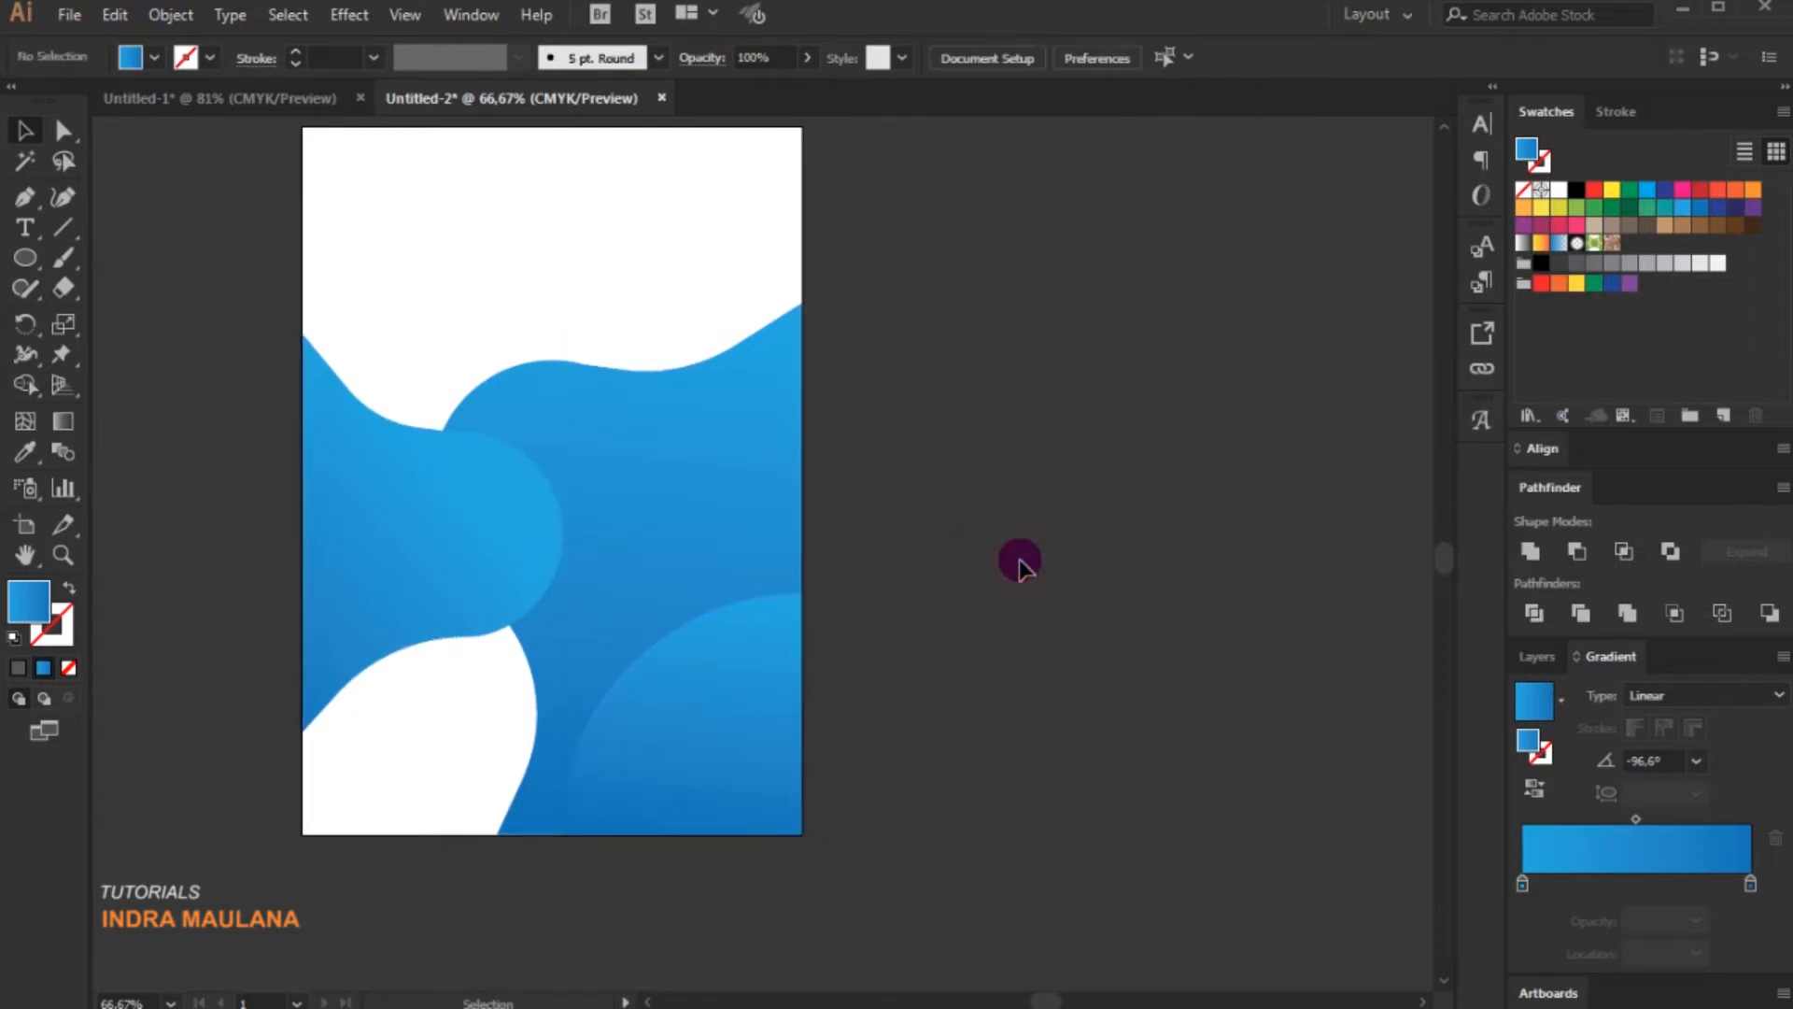
- Fill the quarter circle with the dark grey swatch
{"action": "scroll", "coordinate": [1009, 558], "scroll_direction": "up", "scroll_amount": 2}
{"action": "left_click", "coordinate": [780, 821]}
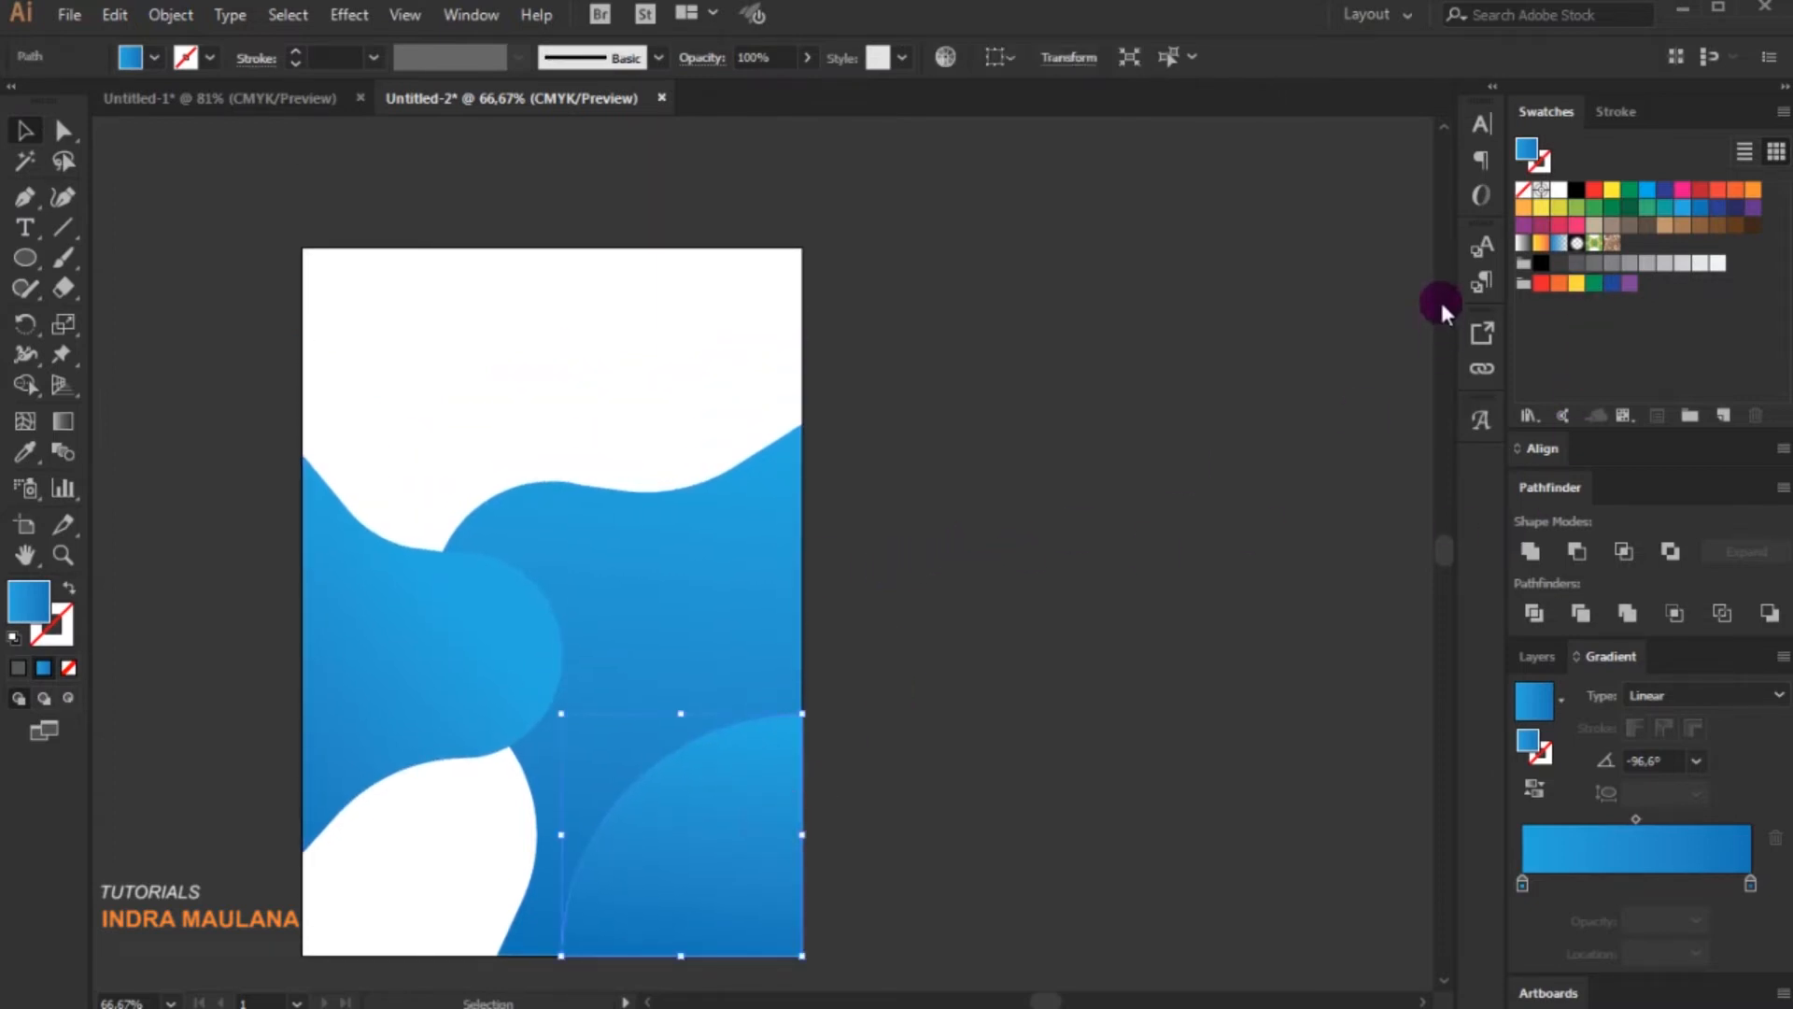
{"action": "left_click", "coordinate": [1554, 269]}
{"action": "left_click", "coordinate": [1143, 560]}
{"action": "left_click_drag", "start_coordinate": [989, 524], "coordinate": [1045, 532]}
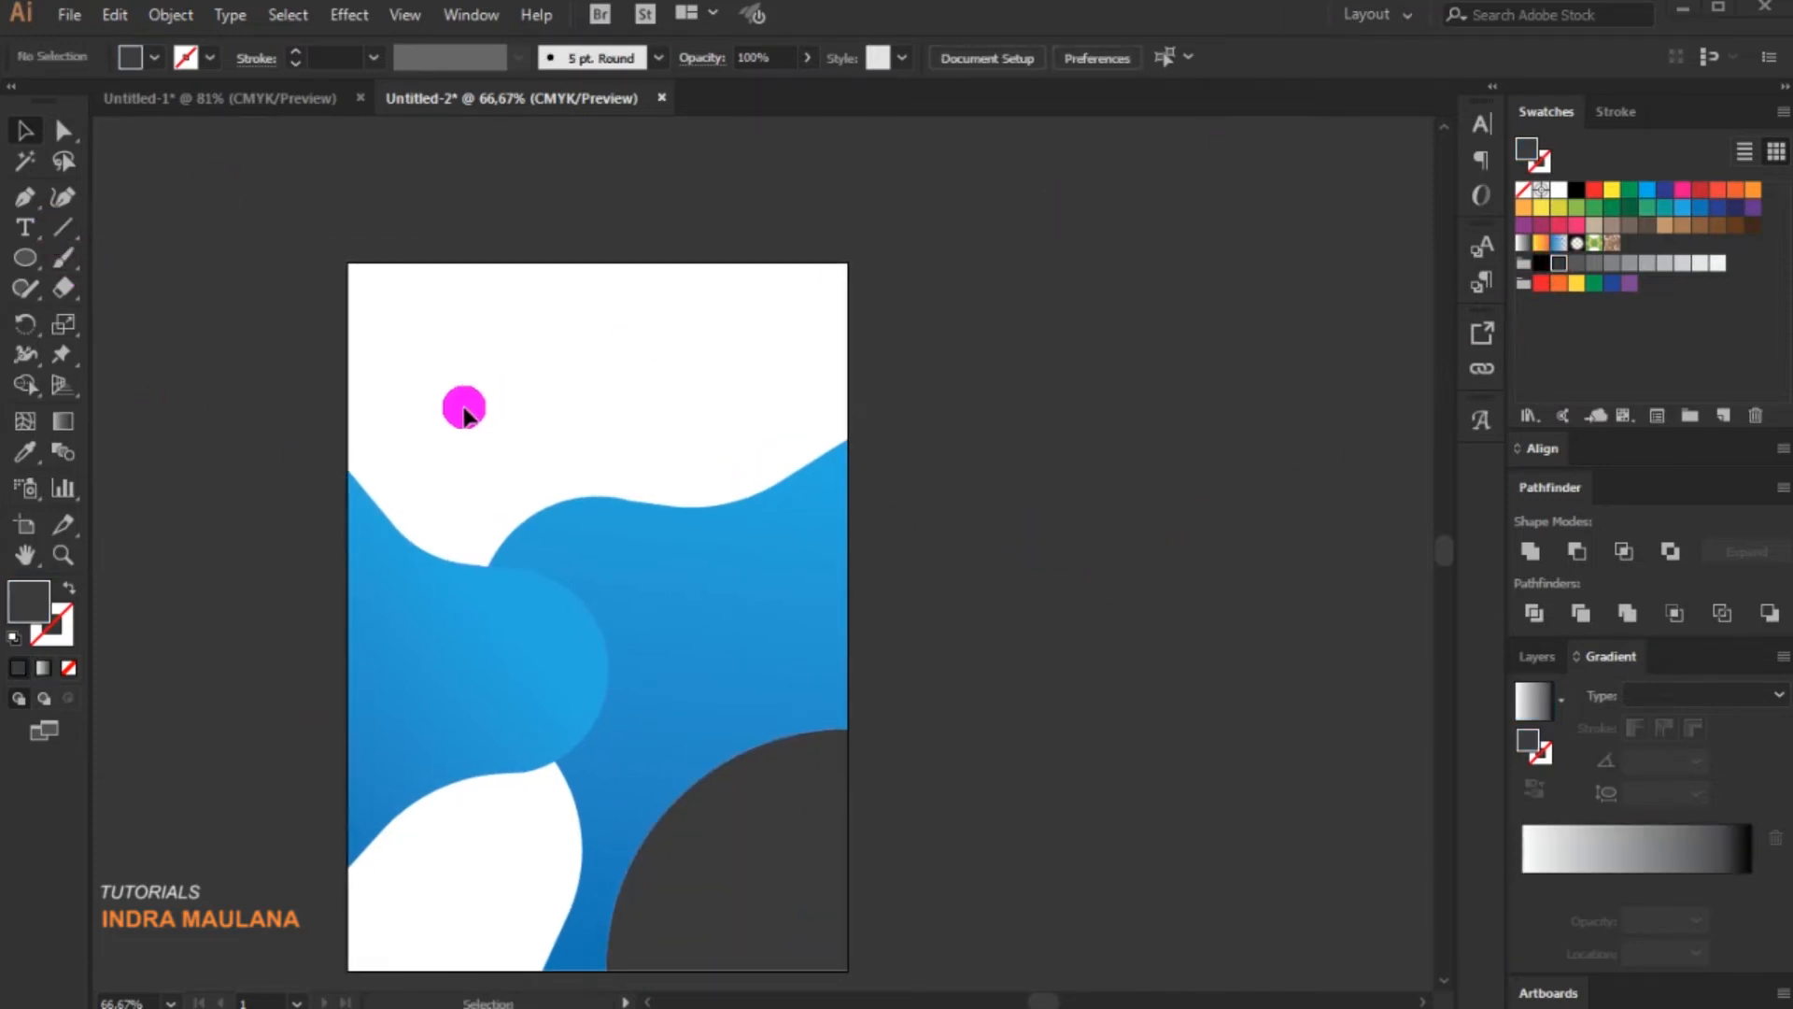
- Draw a closed dark grey Pen shape with a curved upper edge reaching the artboard's right side and extending down to the lower-left corner
{"action": "left_click", "coordinate": [24, 197]}
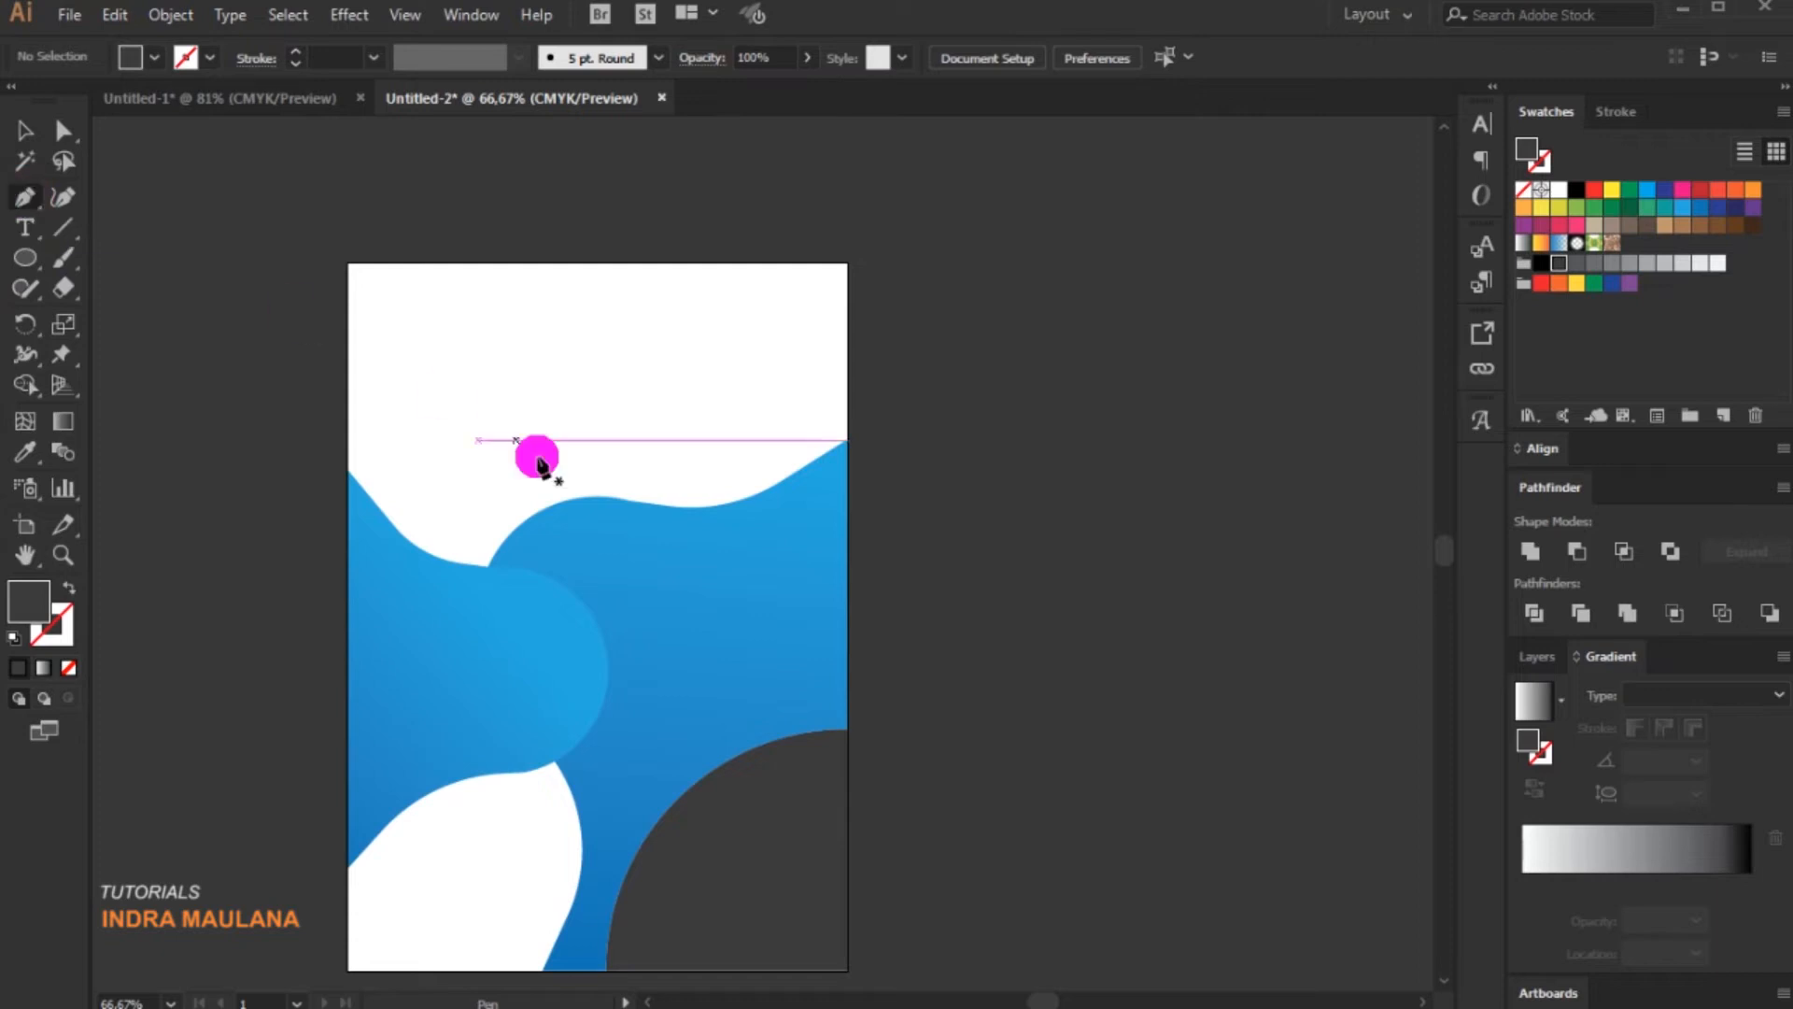
{"action": "left_click", "coordinate": [634, 499]}
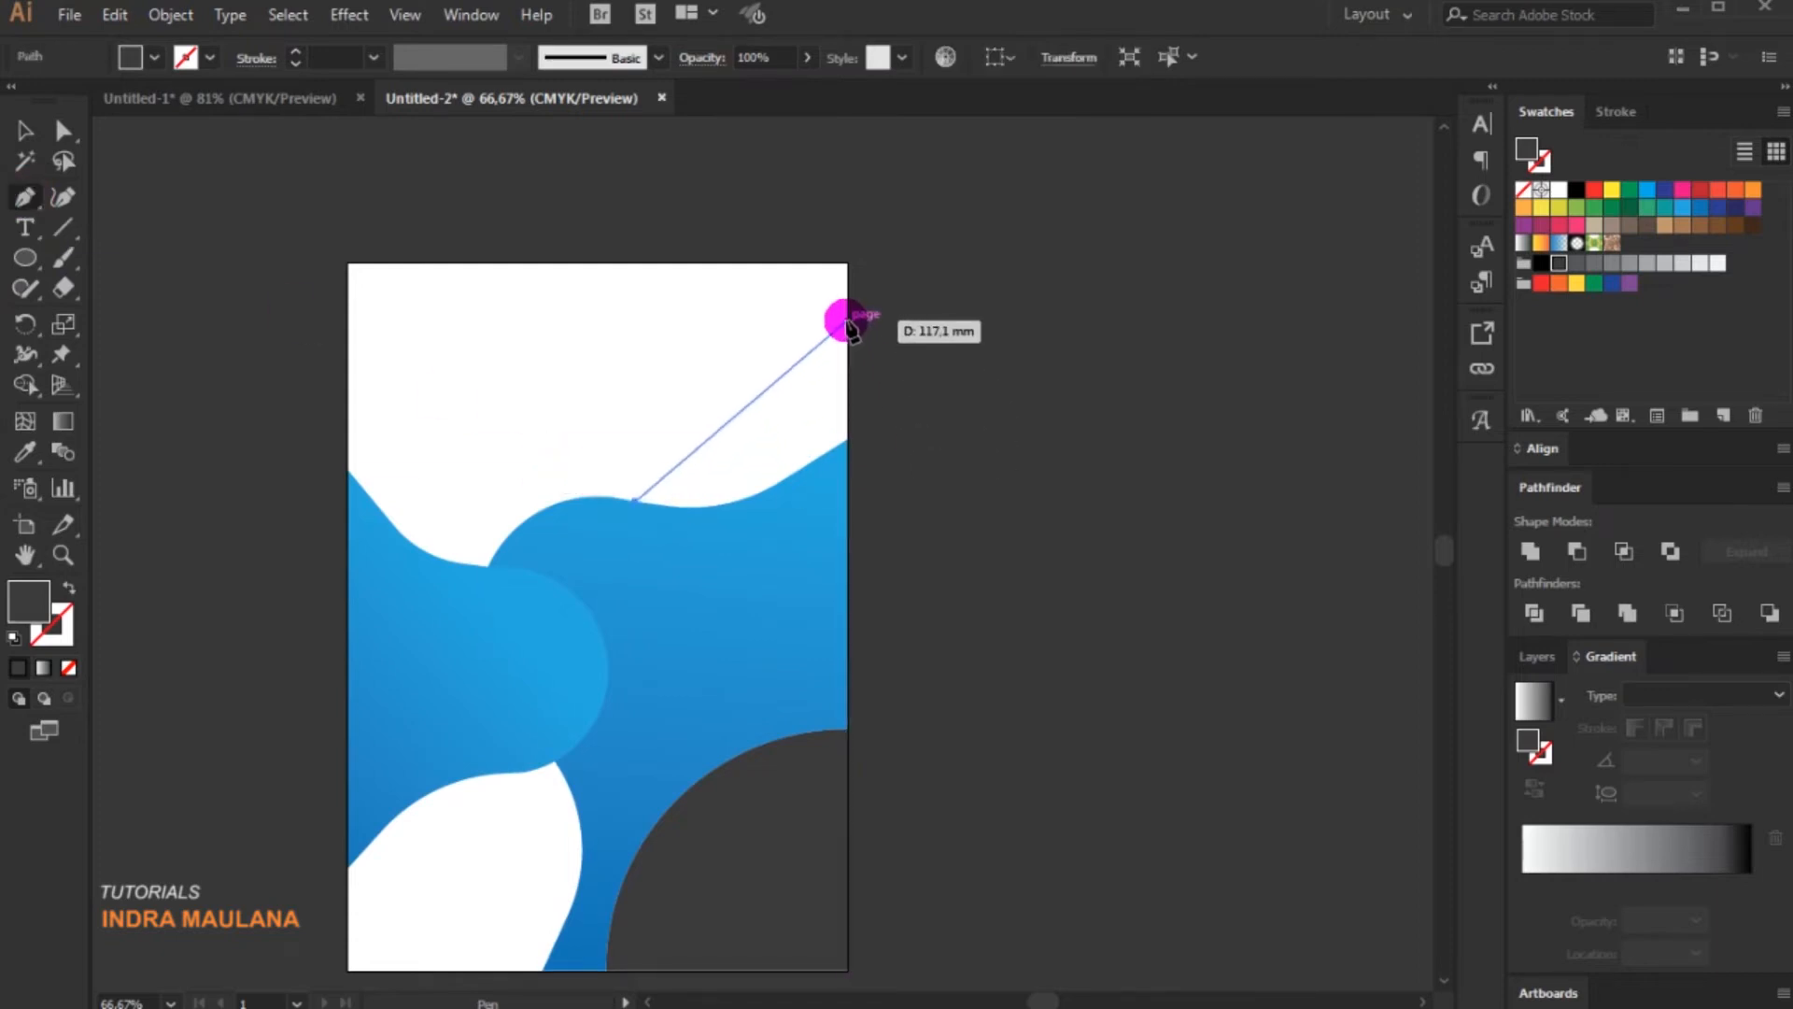
{"action": "left_click_drag", "start_coordinate": [847, 315], "coordinate": [866, 148]}
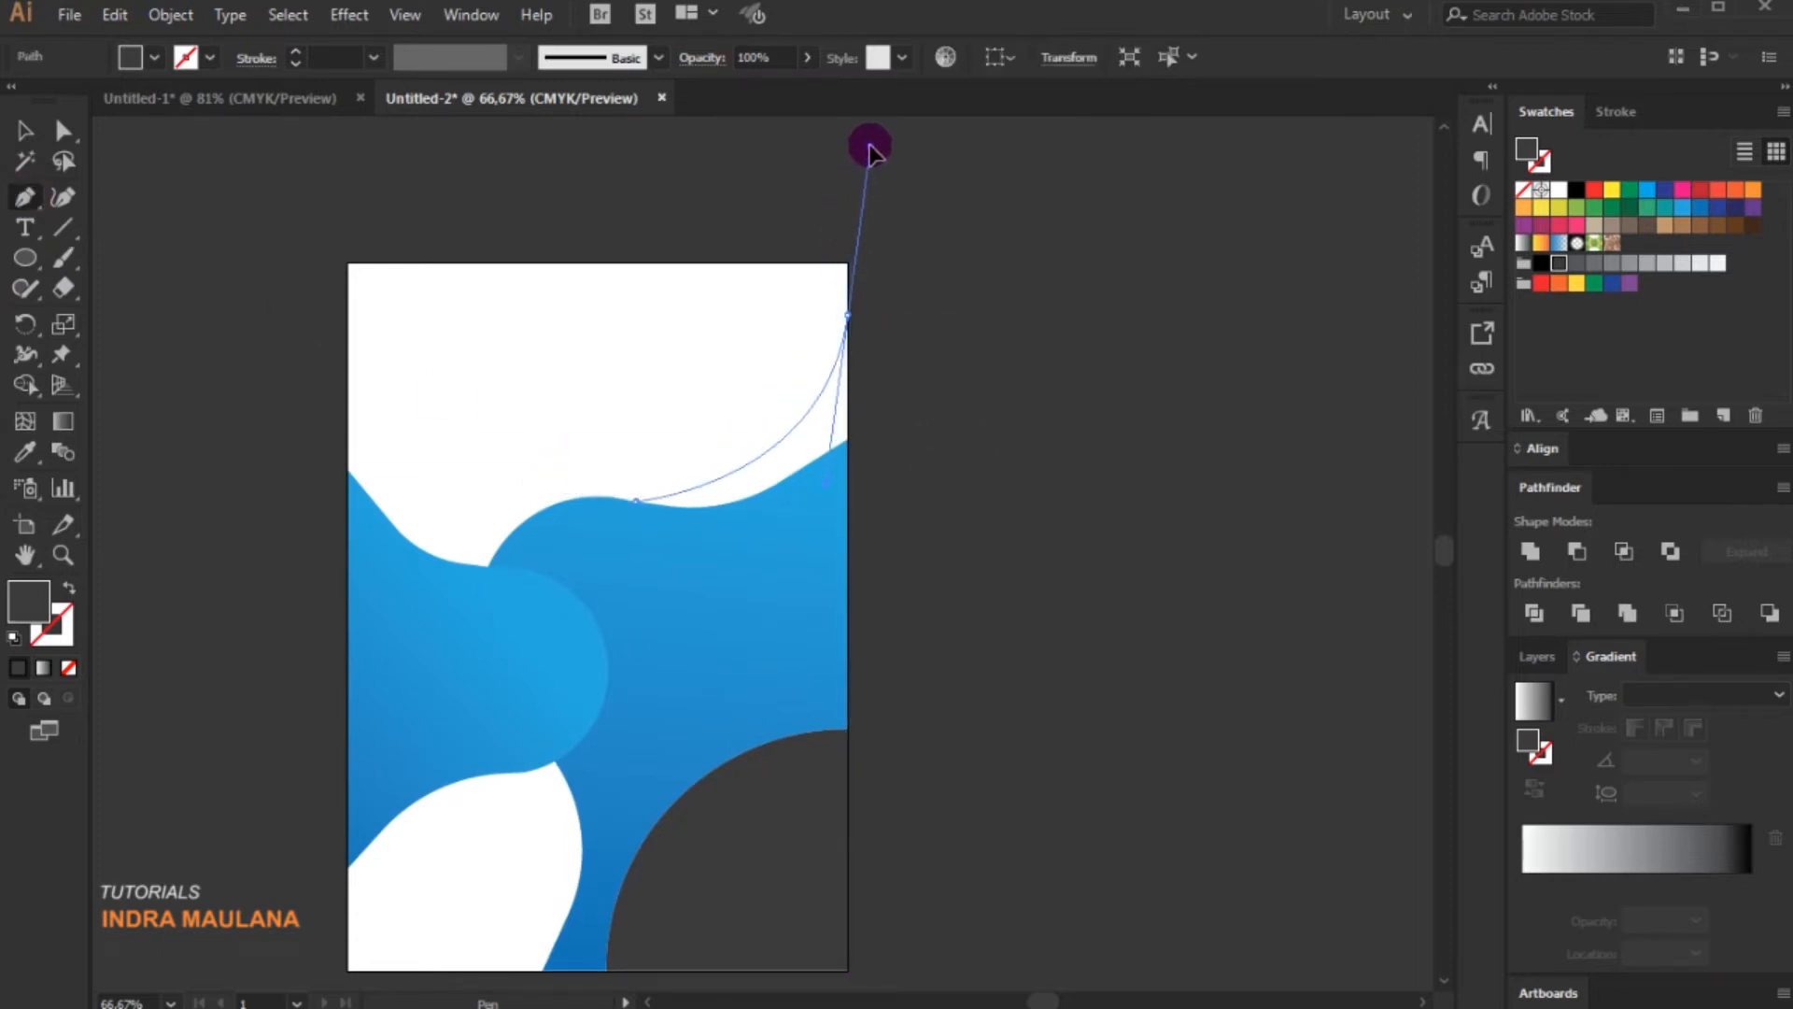
{"action": "left_click", "coordinate": [847, 316]}
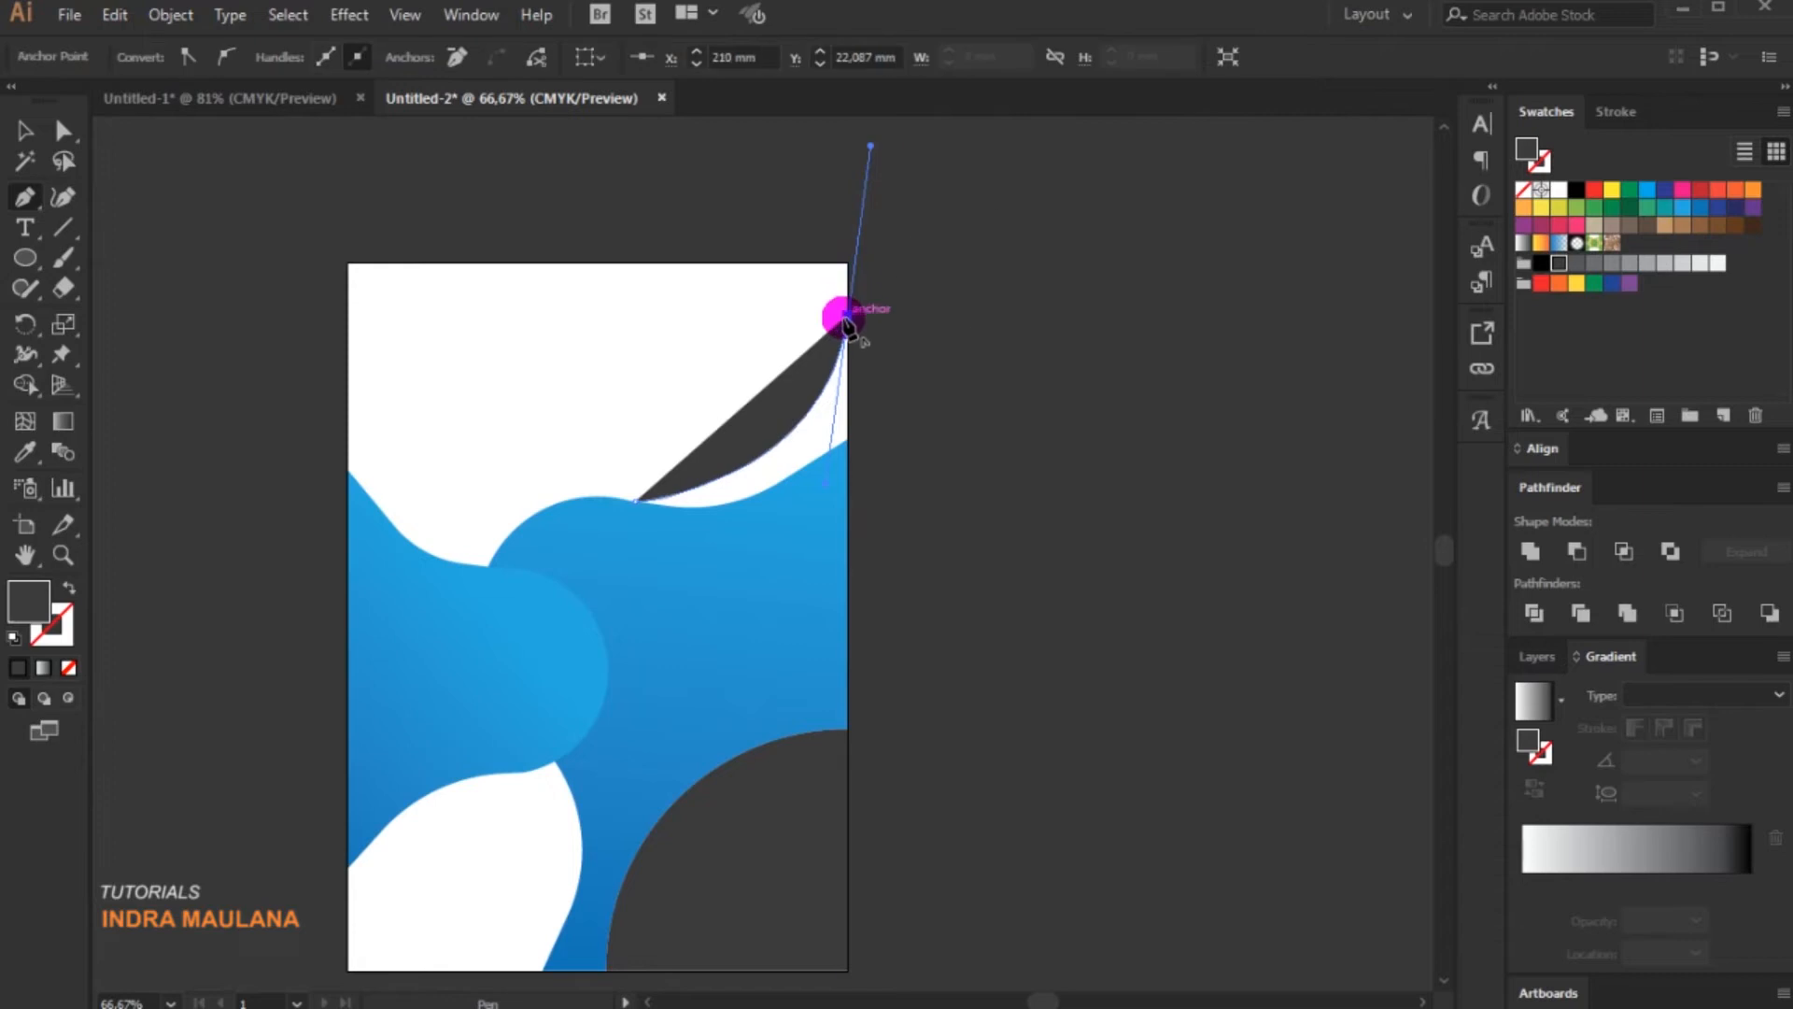
{"action": "left_click", "coordinate": [846, 529]}
{"action": "left_click", "coordinate": [648, 759]}
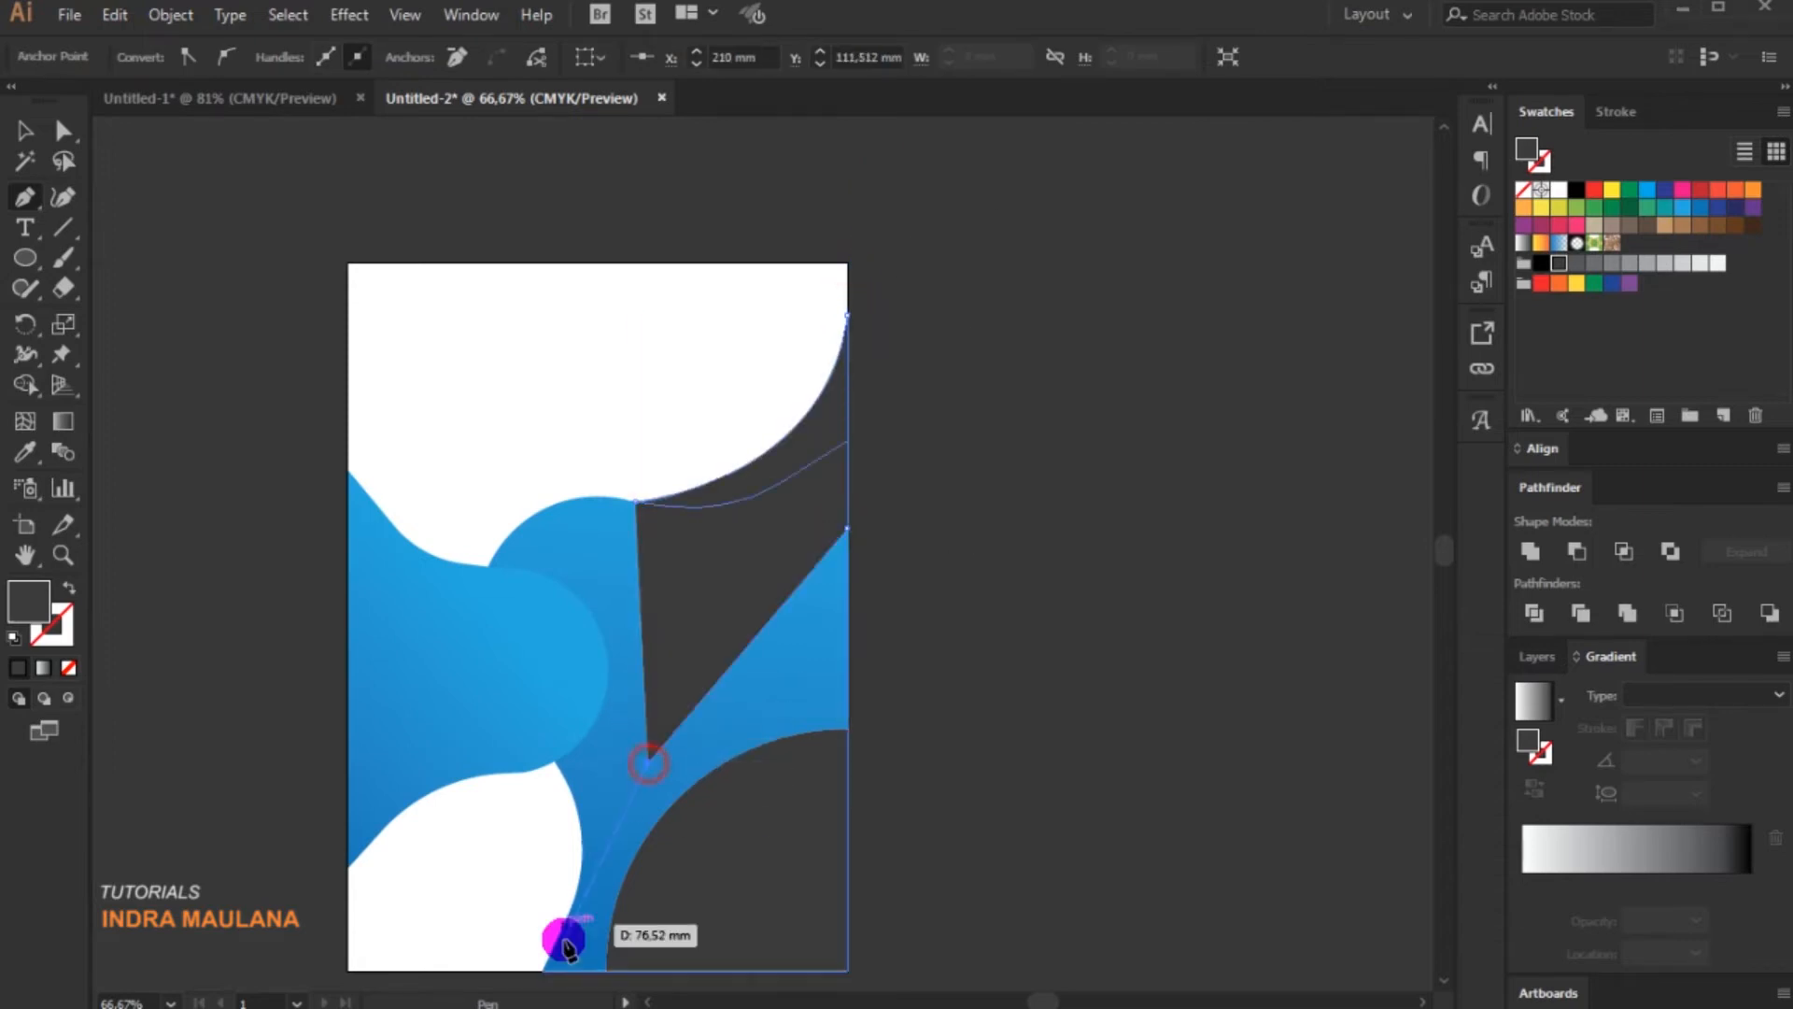
{"action": "left_click", "coordinate": [349, 972]}
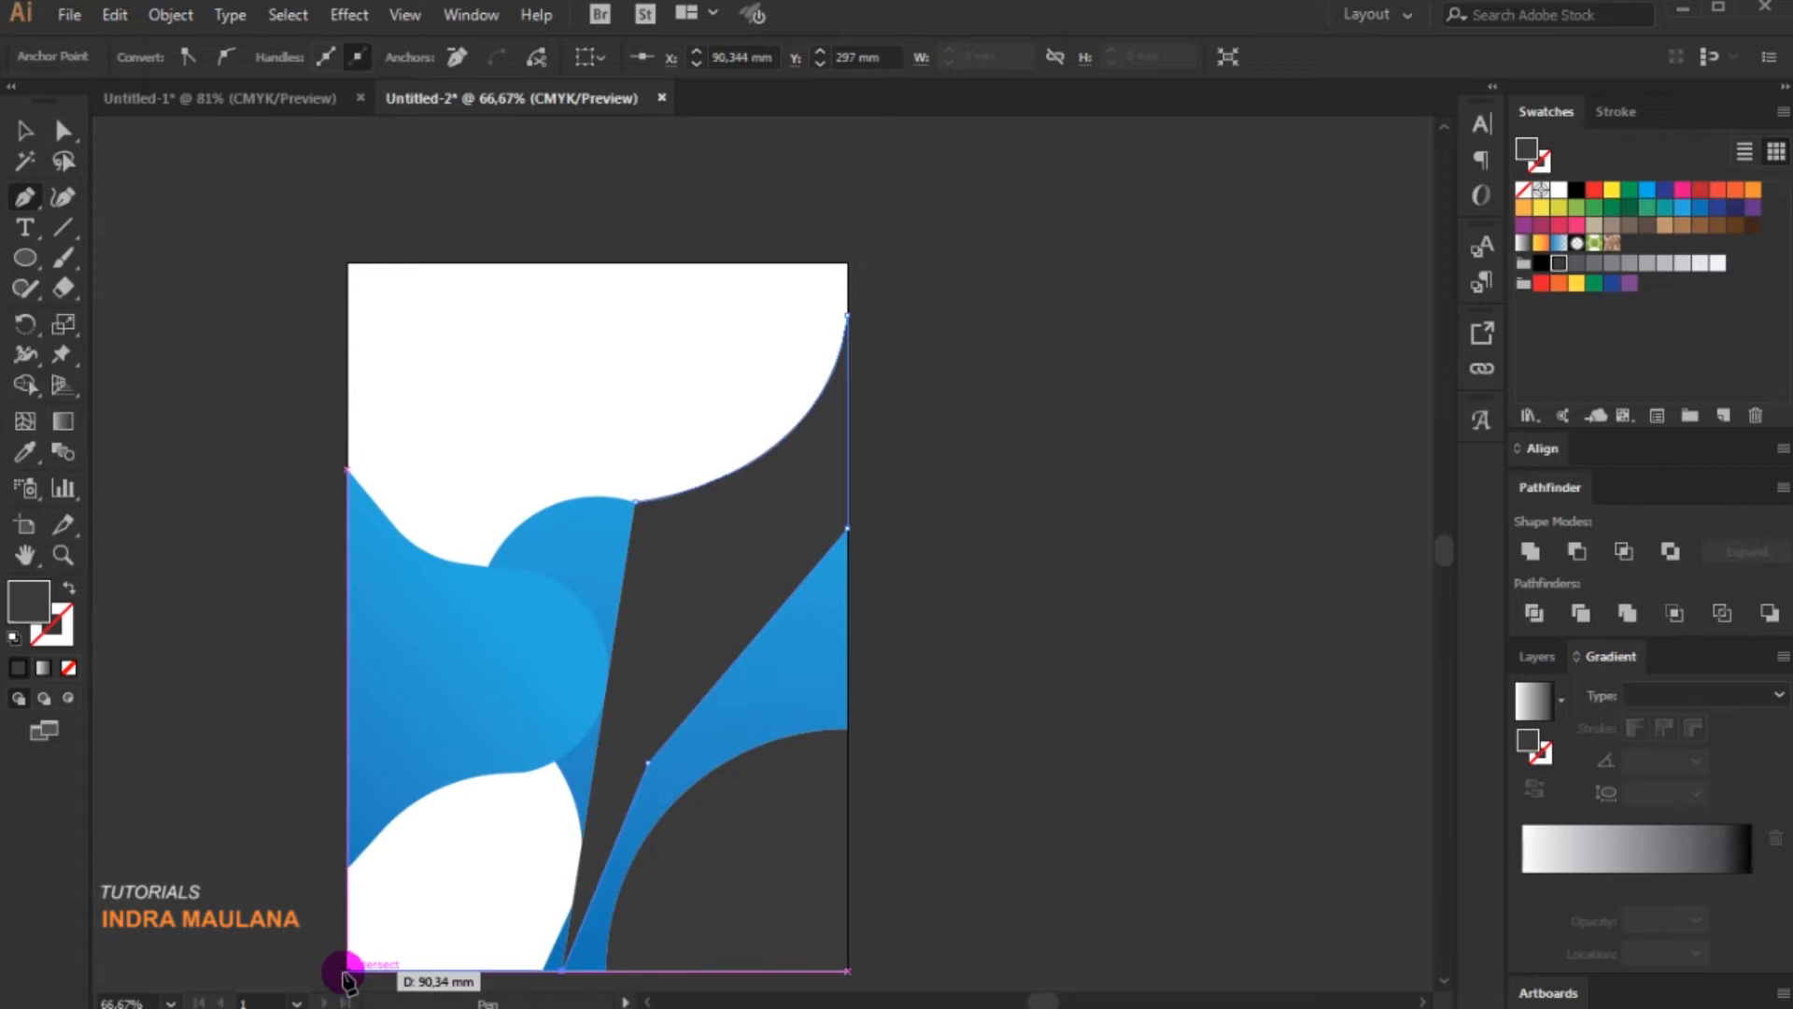
{"action": "left_click", "coordinate": [347, 820]}
{"action": "left_click", "coordinate": [629, 511]}
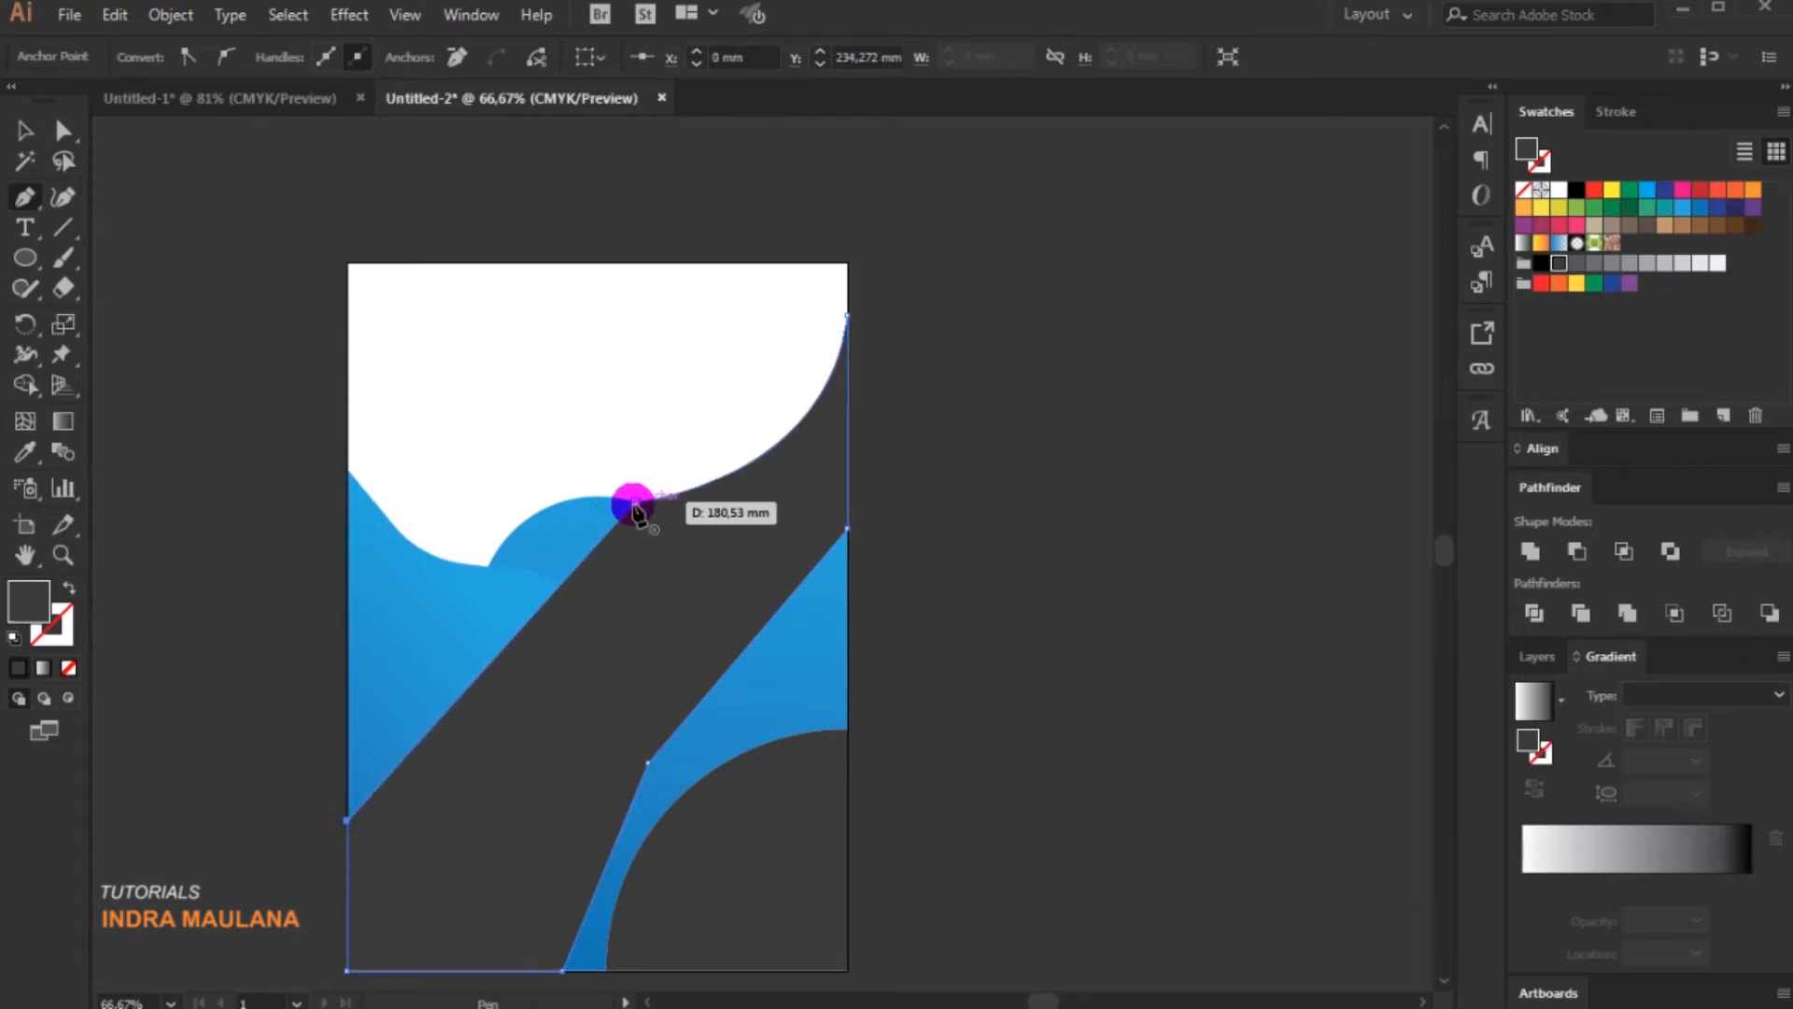
- Send the dark grey Pen shape to the back, behind the blue shapes
{"action": "left_click", "coordinate": [23, 128]}
{"action": "right_click", "coordinate": [675, 609]}
{"action": "mouse_move", "coordinate": [891, 474]}
{"action": "left_click", "coordinate": [1004, 558]}
{"action": "left_click", "coordinate": [1008, 558]}
{"action": "left_click_drag", "start_coordinate": [1008, 496], "coordinate": [1046, 509]}
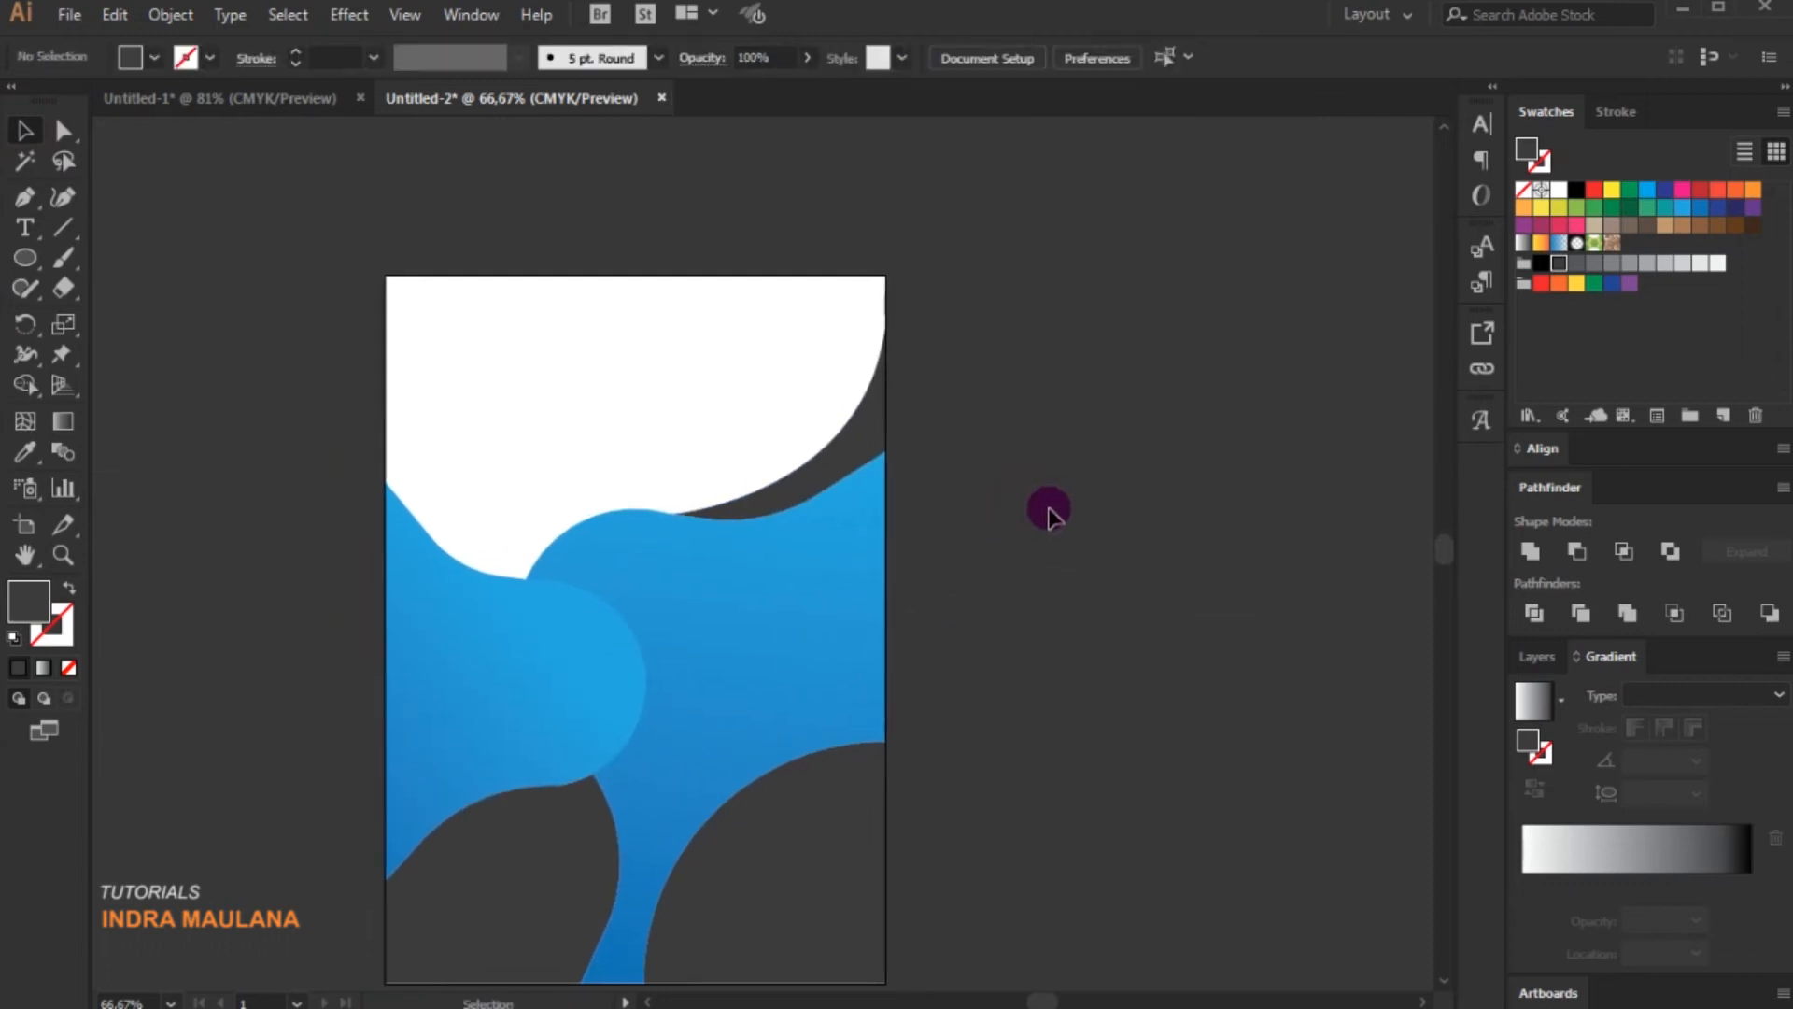
- Duplicate the large blue shape, placing the copy to the right of the artboard, and fill the copy with white
{"action": "left_click", "coordinate": [801, 573]}
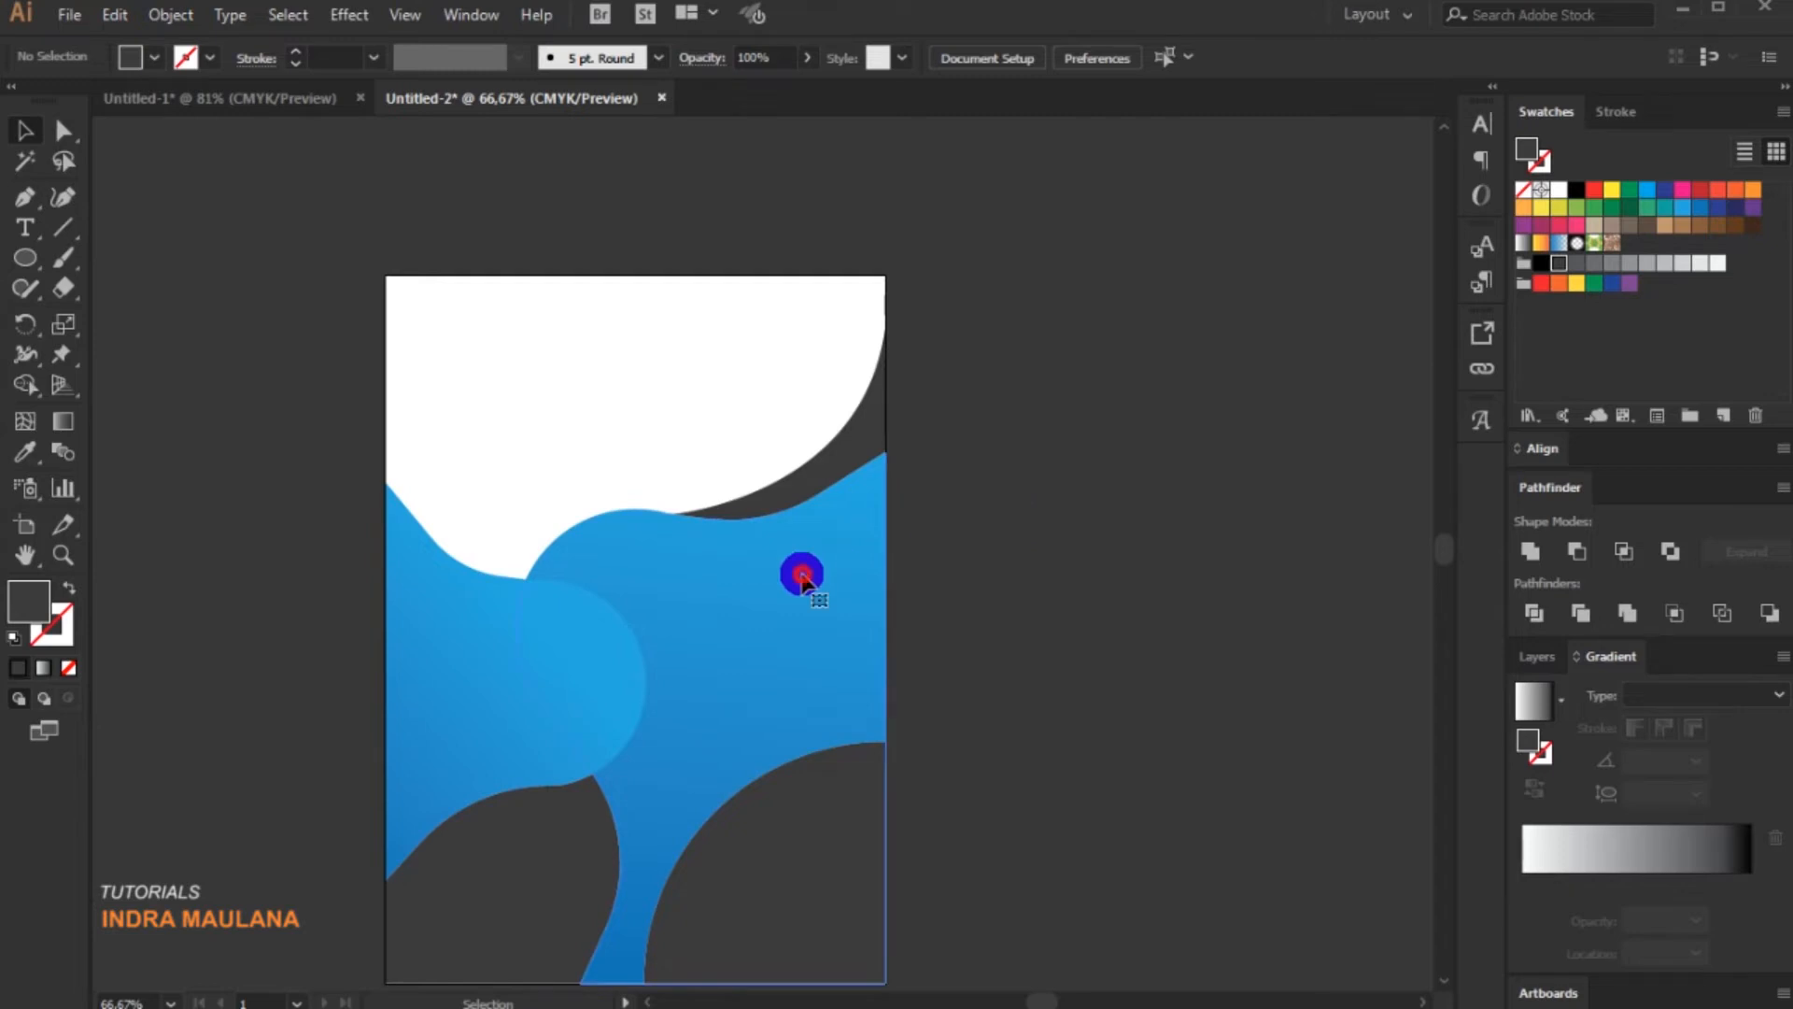
{"action": "left_click", "coordinate": [109, 19]}
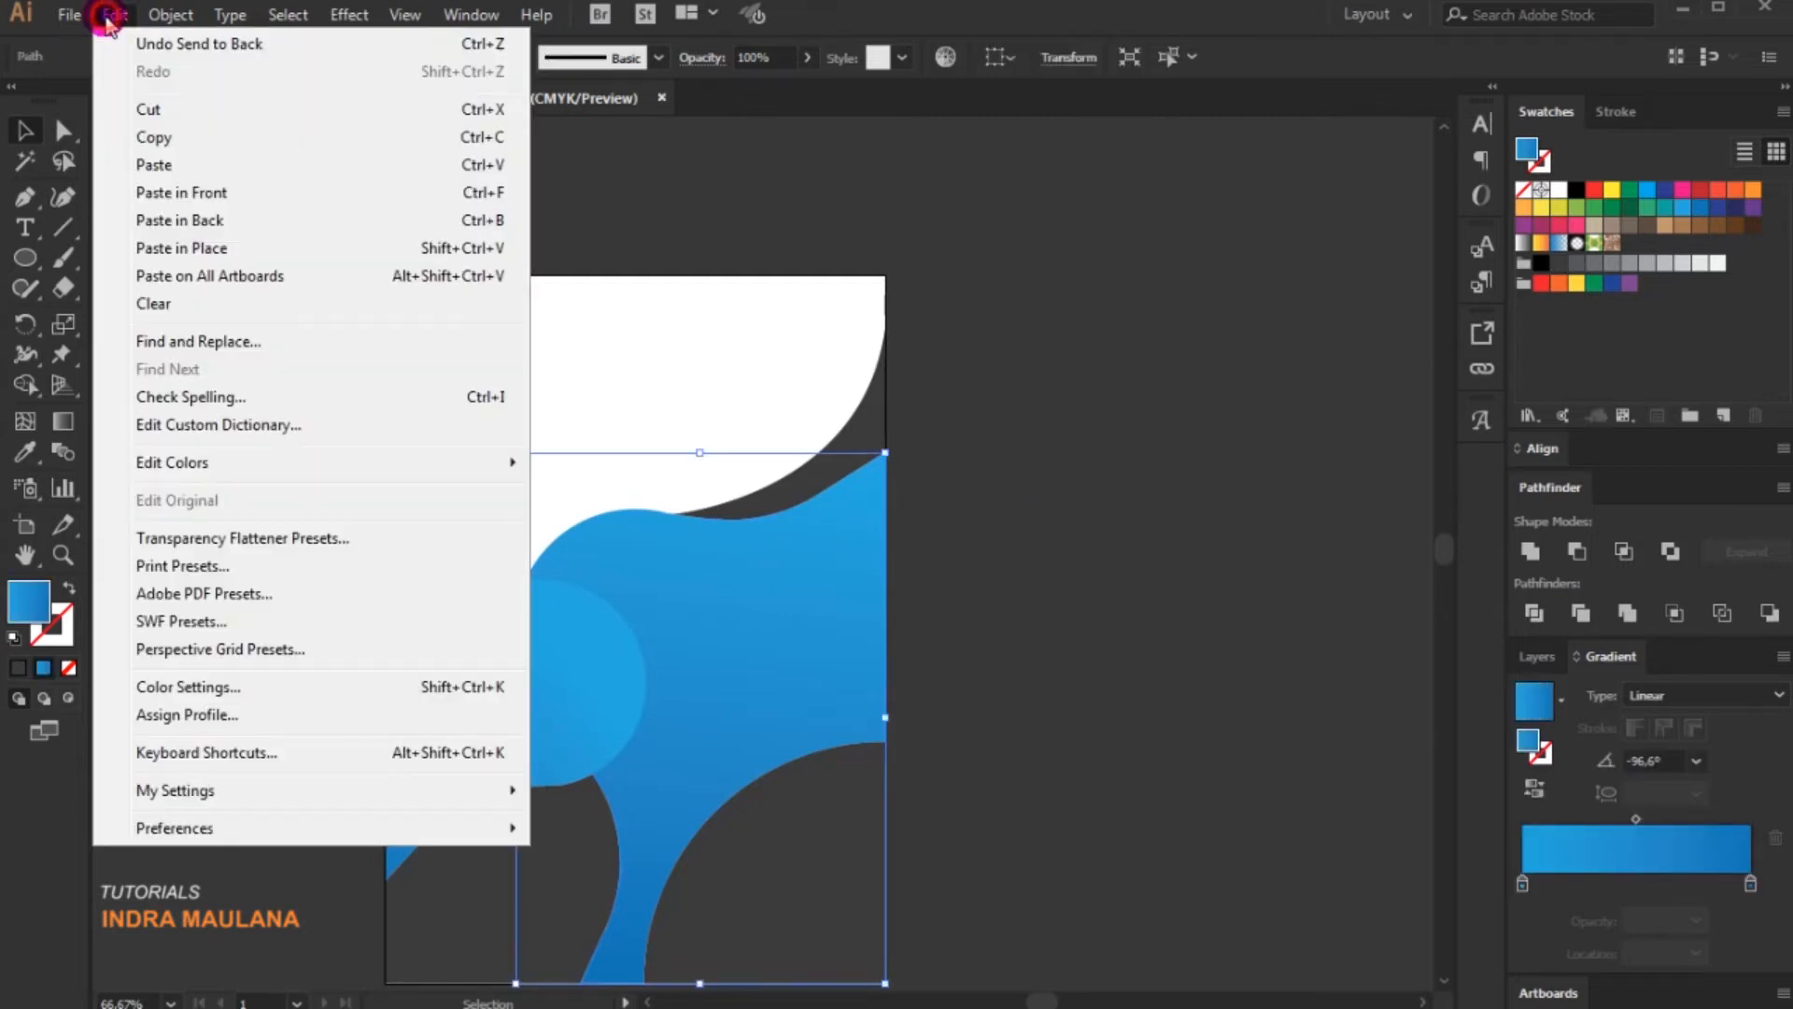
{"action": "left_click", "coordinate": [140, 143]}
{"action": "left_click", "coordinate": [116, 19]}
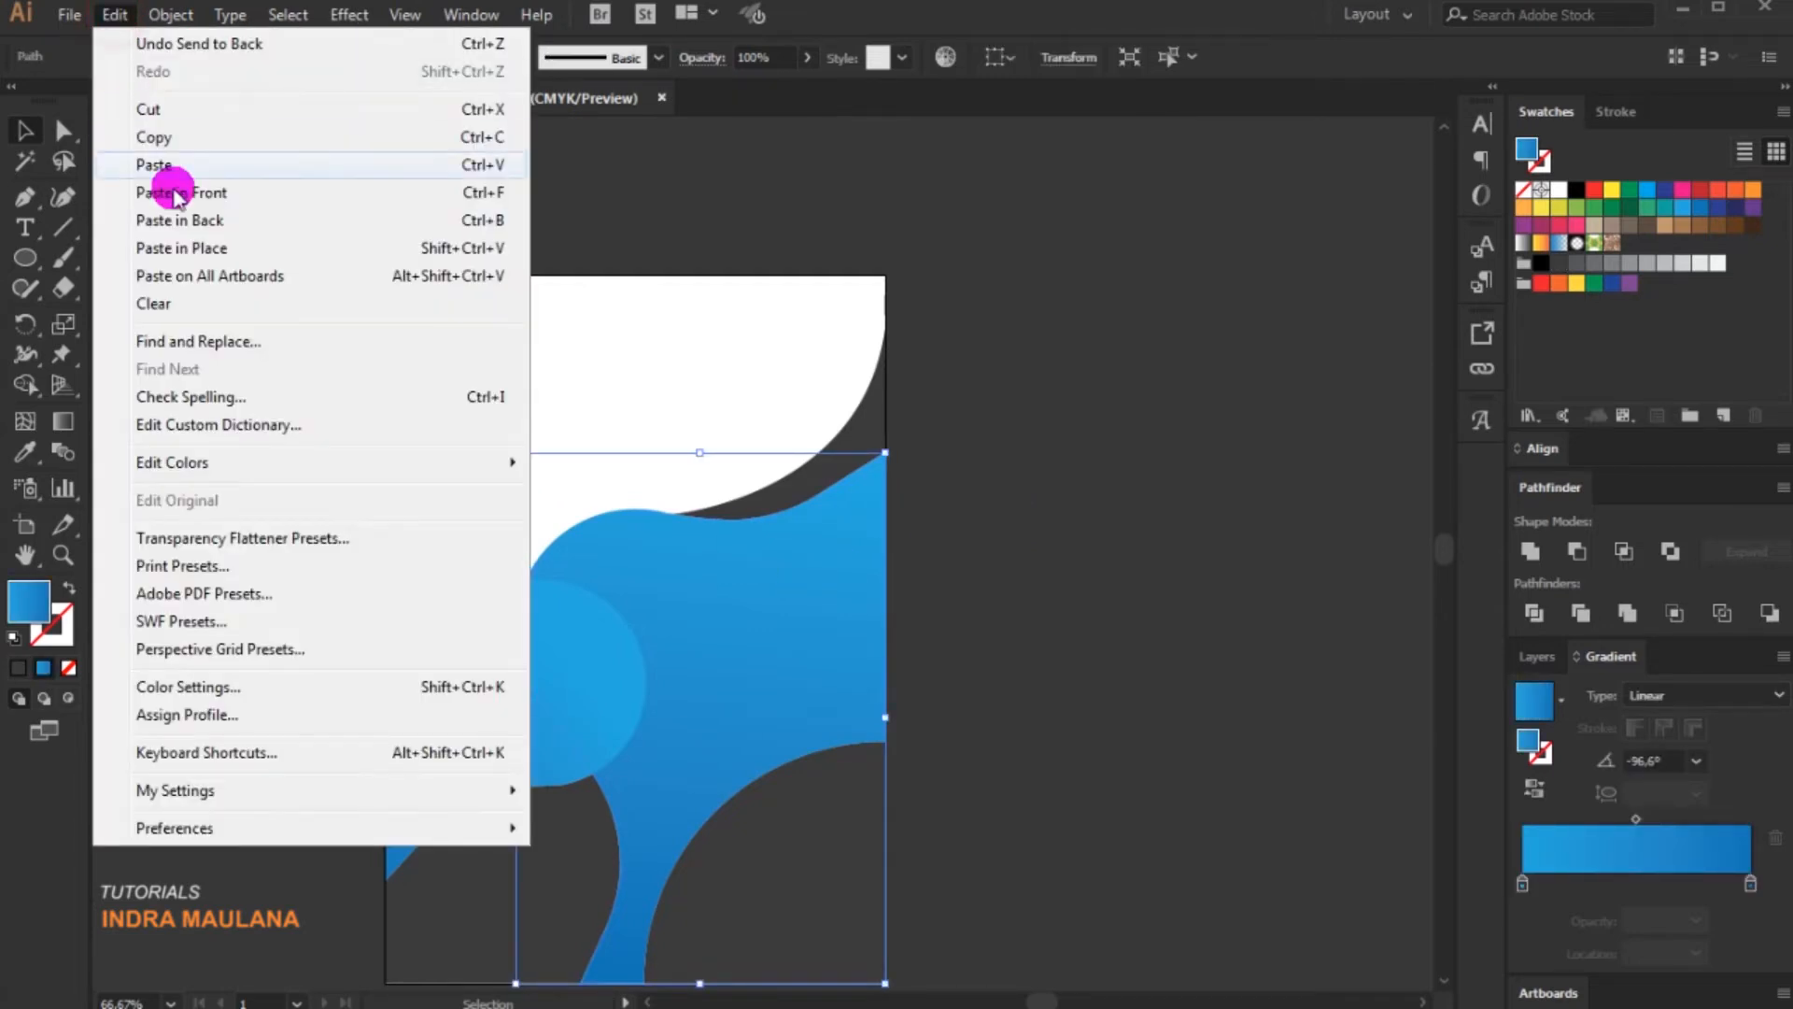
{"action": "left_click", "coordinate": [420, 208]}
{"action": "scroll", "coordinate": [747, 586], "scroll_direction": "down", "scroll_amount": 2}
{"action": "left_click_drag", "start_coordinate": [747, 587], "coordinate": [1192, 586]}
{"action": "left_click", "coordinate": [1563, 191]}
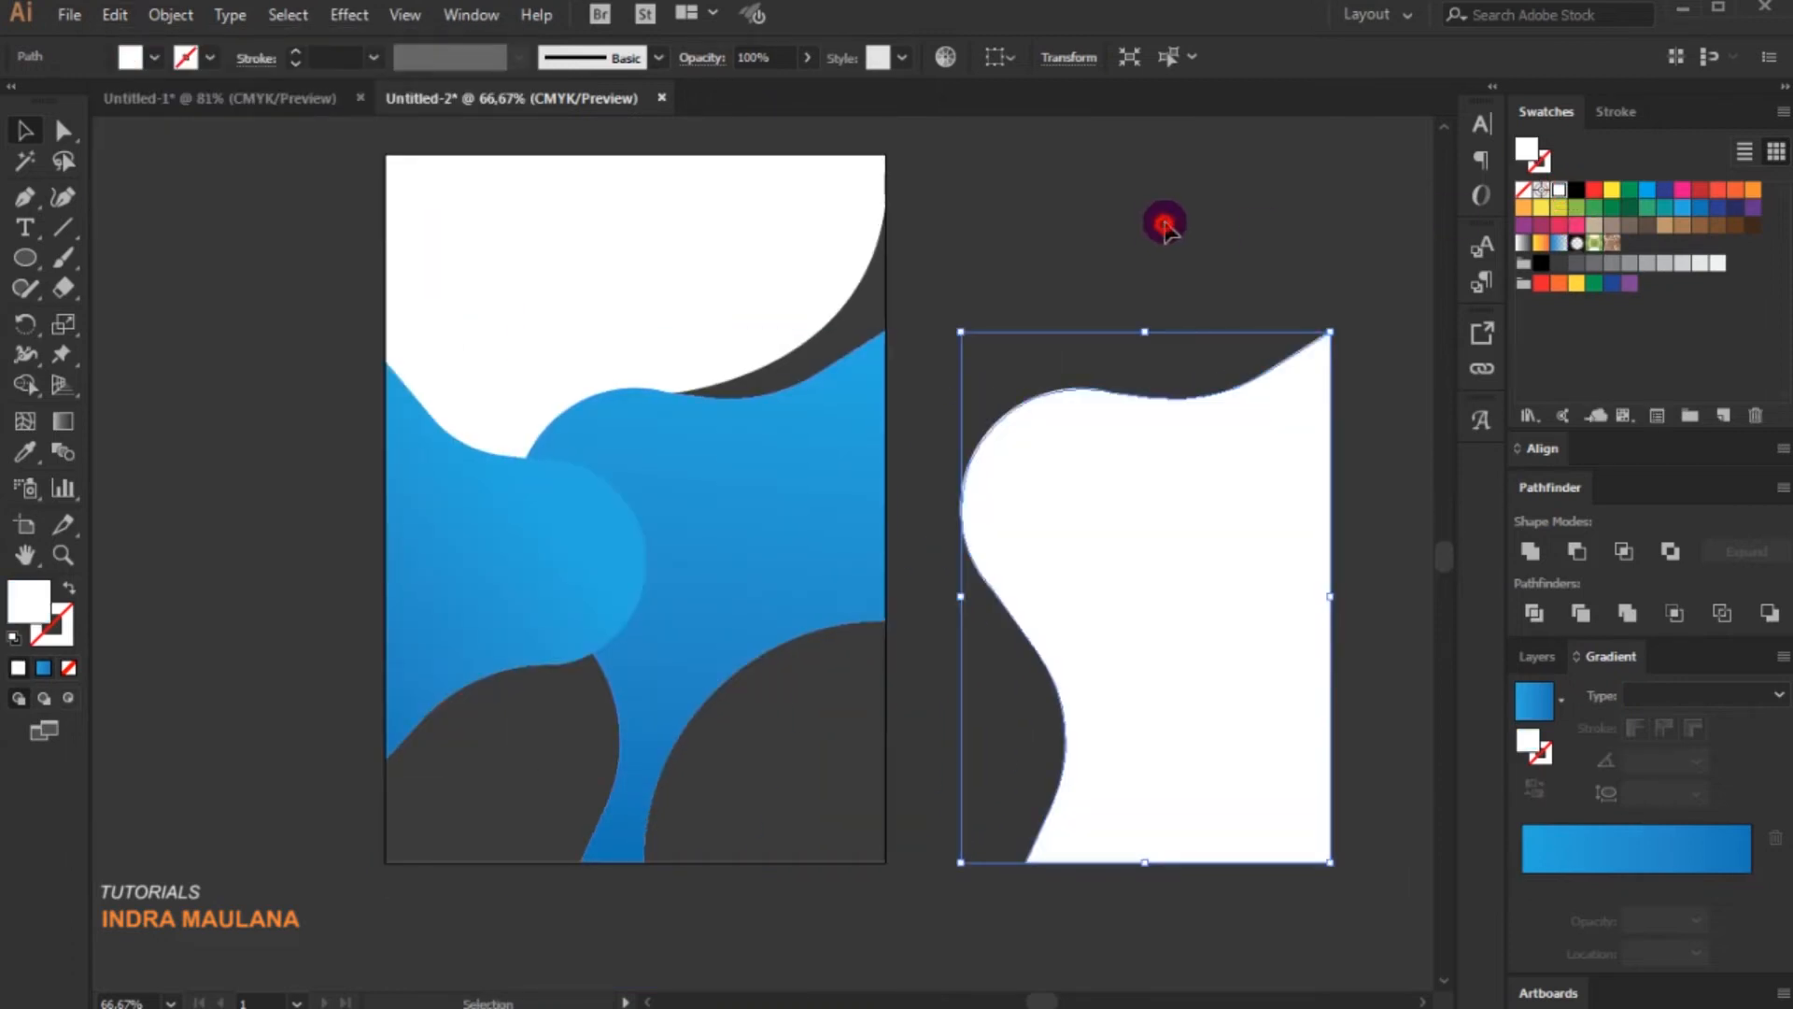
{"action": "left_click", "coordinate": [939, 256]}
- Place the Empire State Building photo over the white shape and send it to the back
{"action": "left_click", "coordinate": [68, 15]}
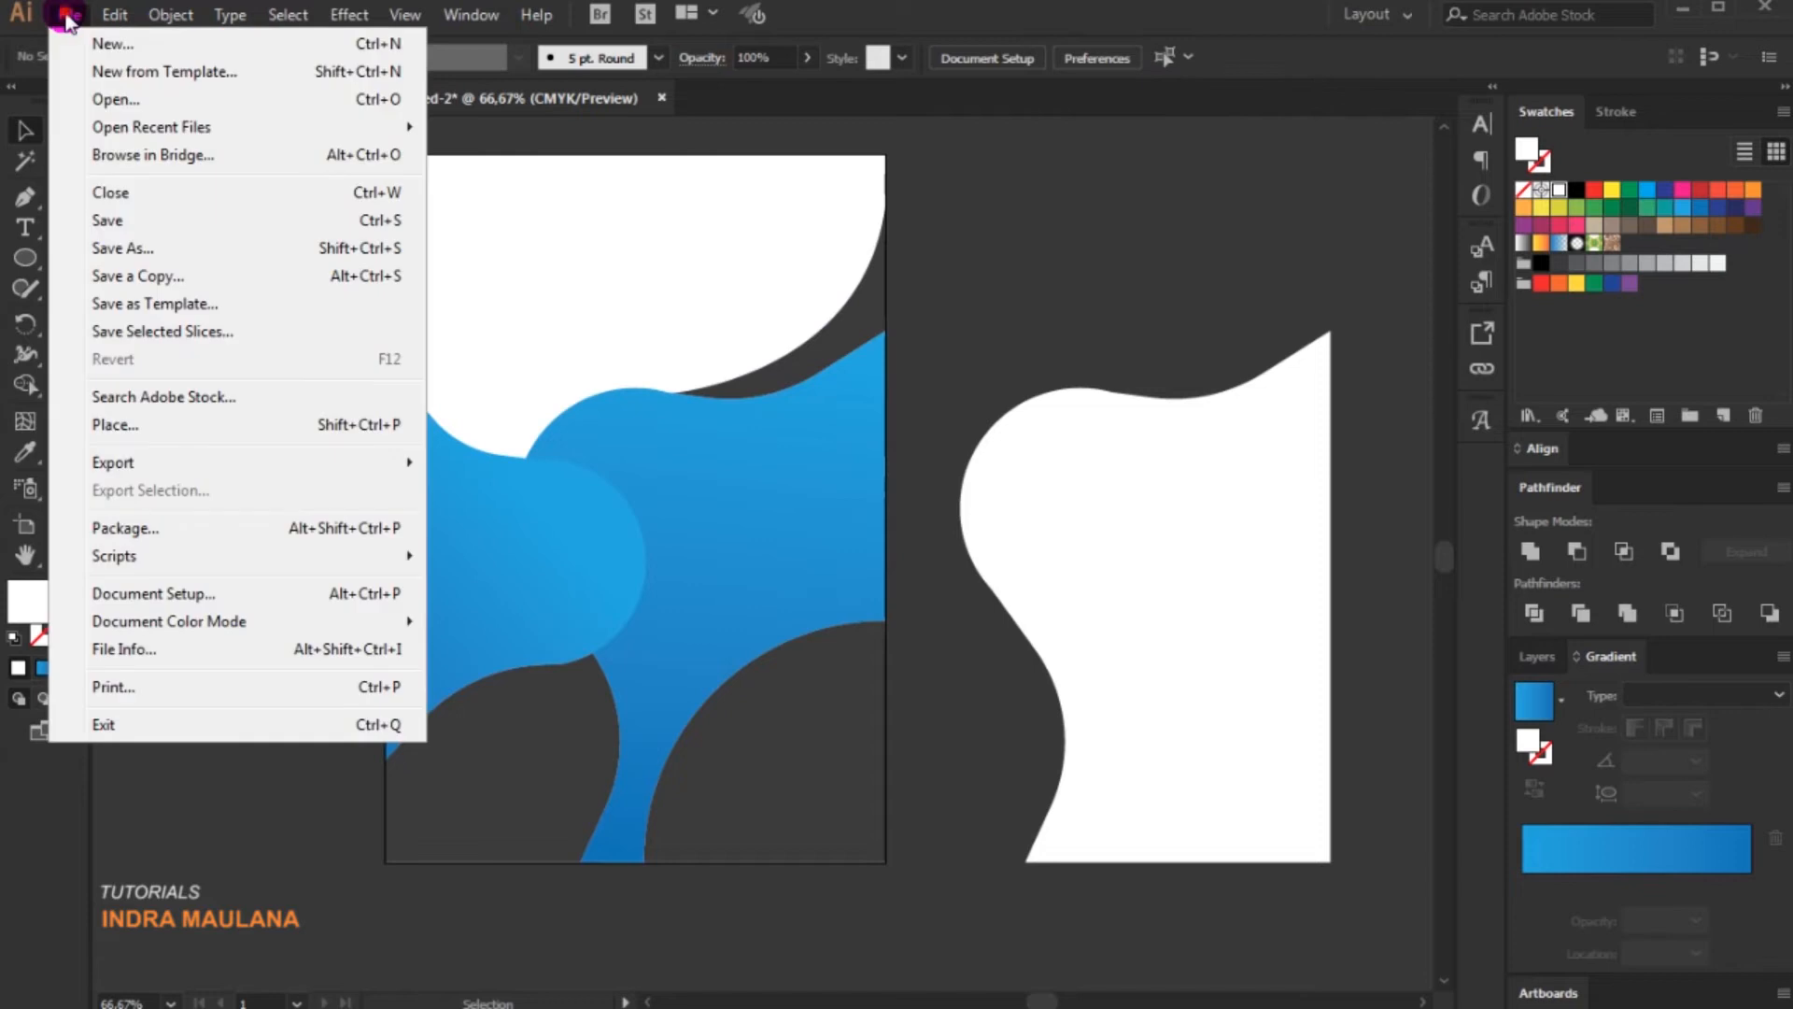
{"action": "left_click", "coordinate": [130, 425]}
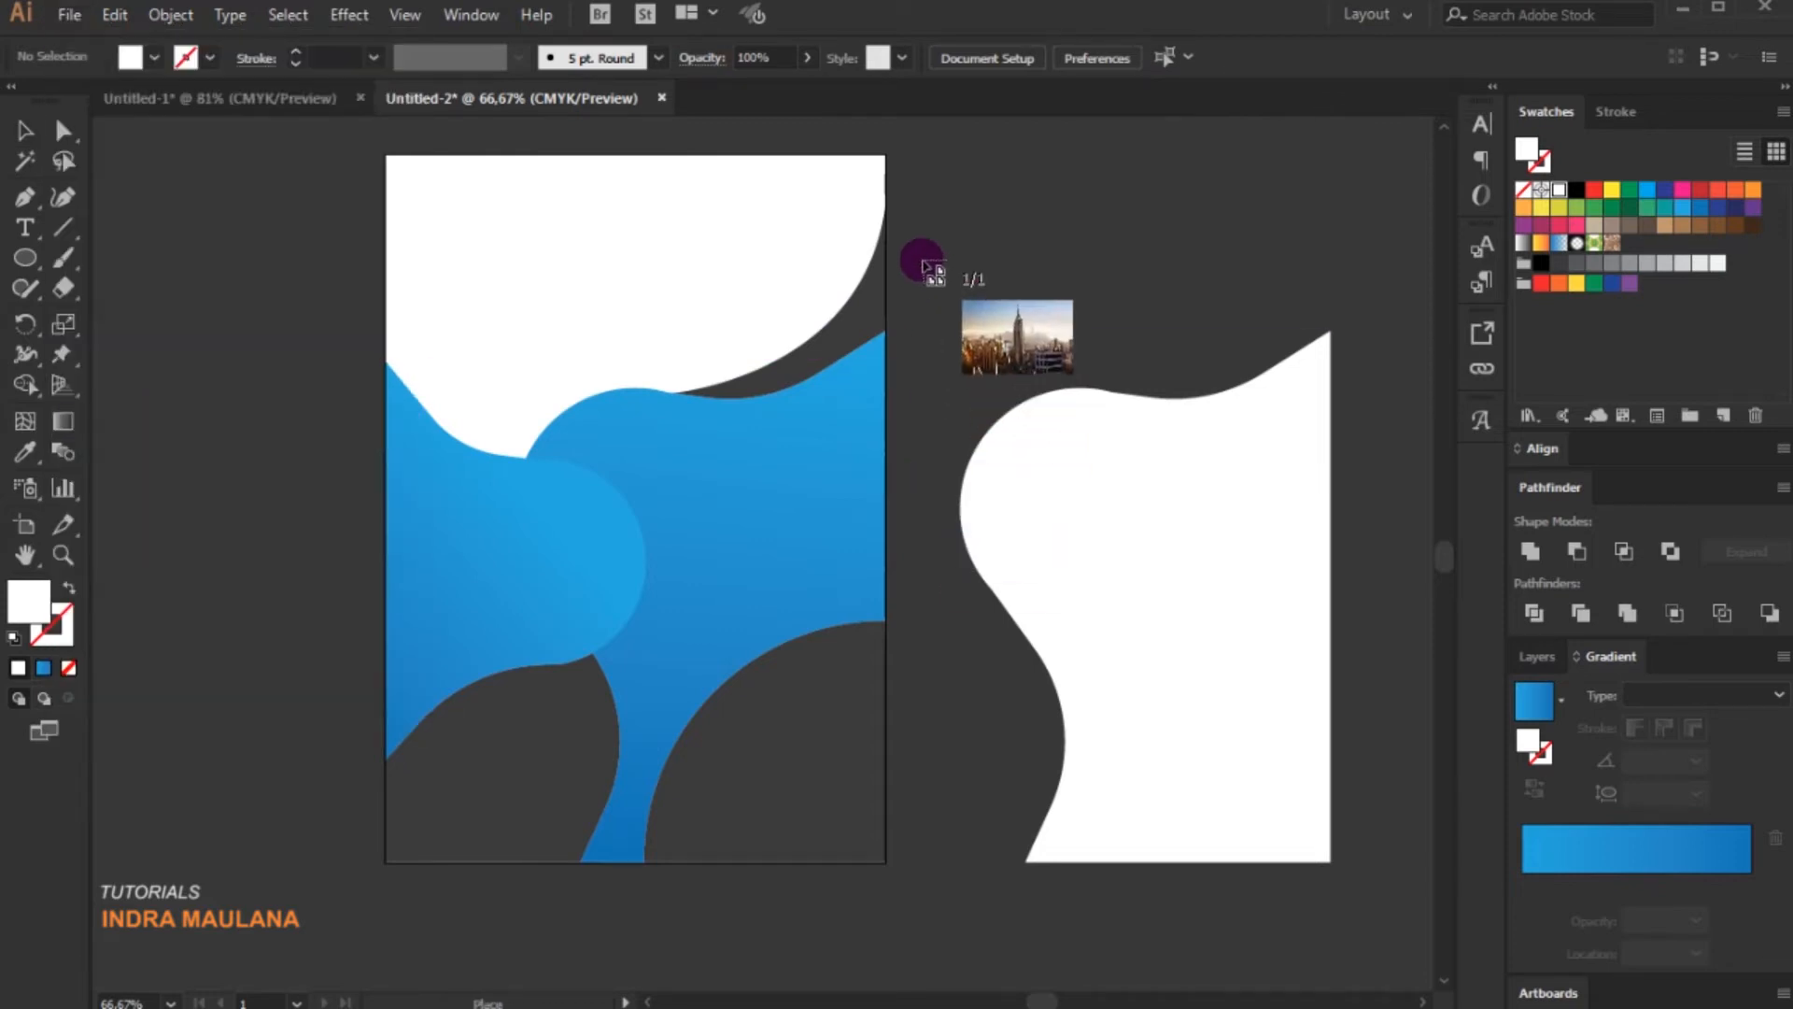
{"action": "left_click_drag", "start_coordinate": [912, 240], "coordinate": [1191, 862]}
{"action": "key", "text": "space"}
{"action": "left_click_drag", "start_coordinate": [691, 199], "coordinate": [904, 234]}
{"action": "left_click_drag", "start_coordinate": [1102, 467], "coordinate": [882, 484]}
{"action": "right_click", "coordinate": [962, 463]}
{"action": "mouse_move", "coordinate": [1088, 674]}
{"action": "left_click", "coordinate": [1303, 756]}
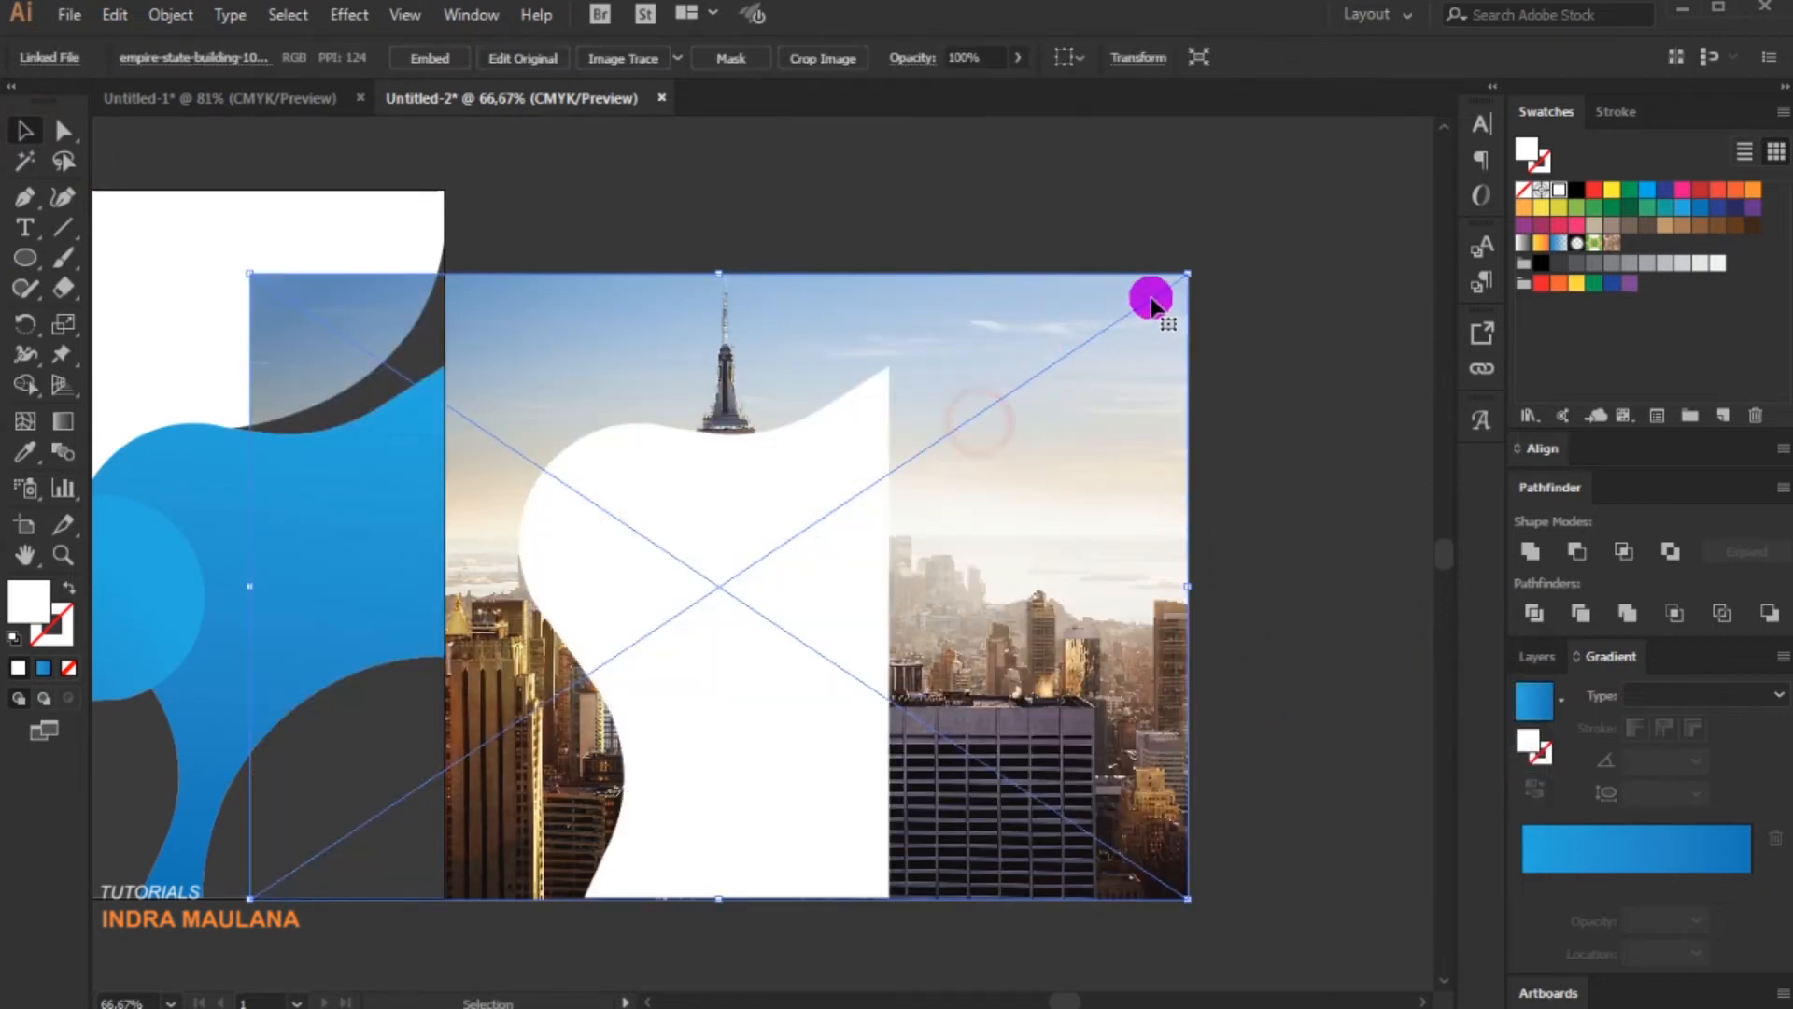
- Scale the photo down to about 335 × 224 mm and position it so the skyscraper lies behind the white shape
{"action": "left_click_drag", "start_coordinate": [1181, 268], "coordinate": [1070, 314]}
{"action": "left_click_drag", "start_coordinate": [458, 631], "coordinate": [486, 631]}
{"action": "mouse_move", "coordinate": [280, 353]}
{"action": "left_mouse_down"}
{"action": "mouse_move", "coordinate": [346, 369]}
{"action": "mouse_move", "coordinate": [300, 368]}
{"action": "left_mouse_up"}
{"action": "left_click_drag", "start_coordinate": [949, 604], "coordinate": [896, 617]}
- Clip the photo to the white shape with a clipping mask
{"action": "left_click_drag", "start_coordinate": [1004, 327], "coordinate": [628, 925]}
{"action": "right_click", "coordinate": [745, 569]}
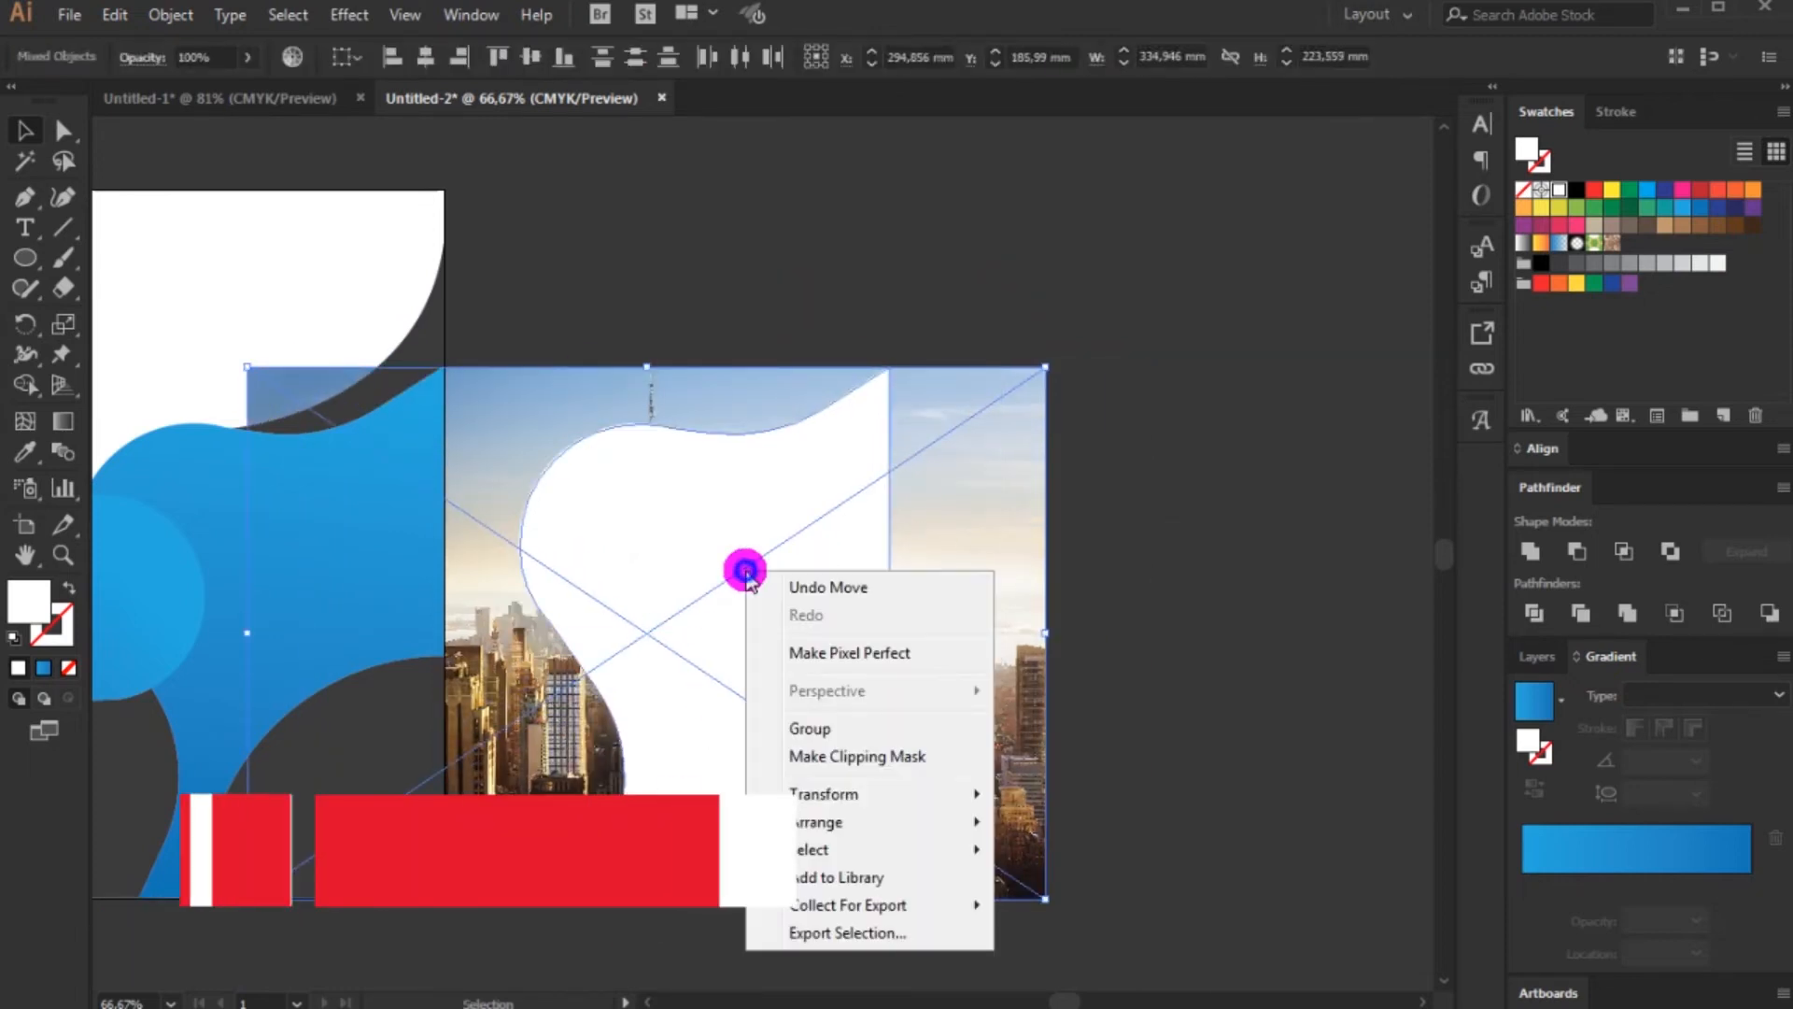
{"action": "left_click", "coordinate": [852, 758]}
{"action": "left_click", "coordinate": [1124, 556]}
{"action": "key", "text": "space"}
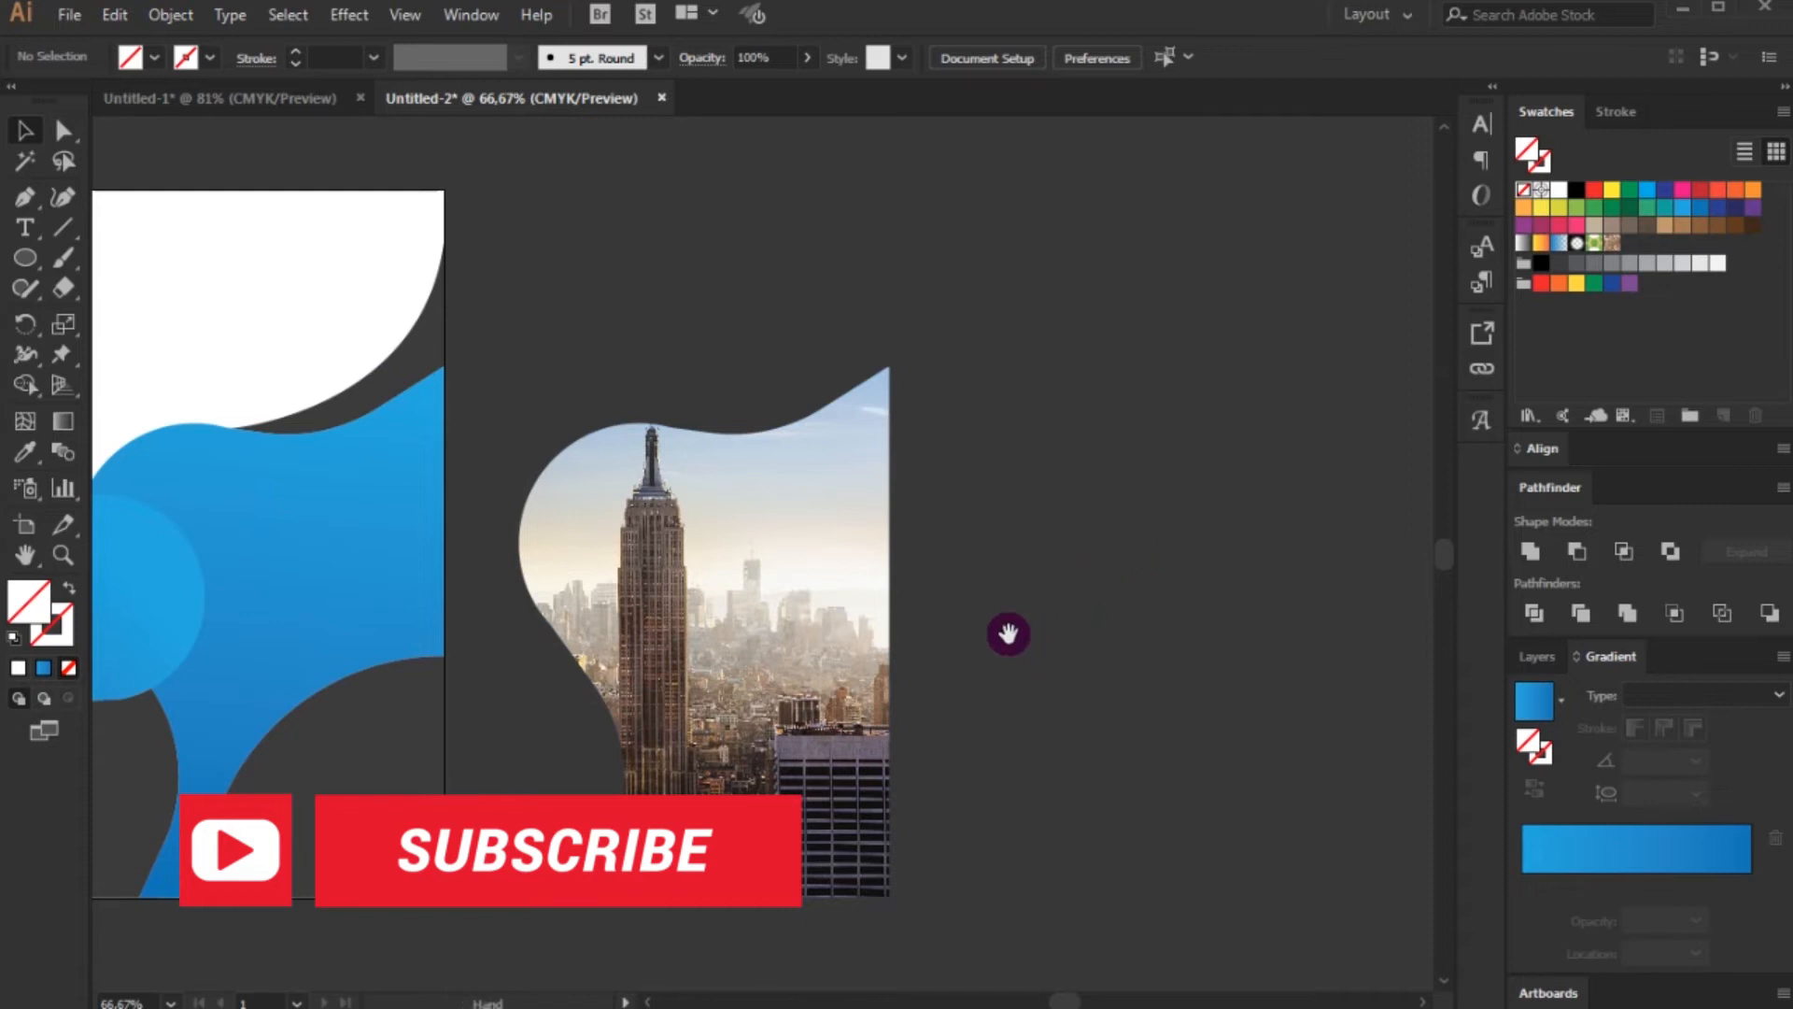
- Bring the clipped skyscraper photo to the front and move it onto the artboard, exactly over the large blue shape
{"action": "left_click_drag", "start_coordinate": [1007, 633], "coordinate": [1139, 636]}
{"action": "right_click", "coordinate": [896, 534]}
{"action": "mouse_move", "coordinate": [1004, 814]}
{"action": "left_click", "coordinate": [1265, 813]}
{"action": "left_click_drag", "start_coordinate": [918, 595], "coordinate": [476, 598]}
- Bring the curved blue shape on the artboard's left edge in front of the clipped photo
{"action": "key", "text": "space"}
{"action": "left_click_drag", "start_coordinate": [718, 493], "coordinate": [1069, 452]}
{"action": "left_click", "coordinate": [440, 560]}
{"action": "right_click", "coordinate": [440, 563]}
{"action": "left_click", "coordinate": [513, 438]}
{"action": "left_click", "coordinate": [910, 432]}
{"action": "left_click", "coordinate": [901, 421]}
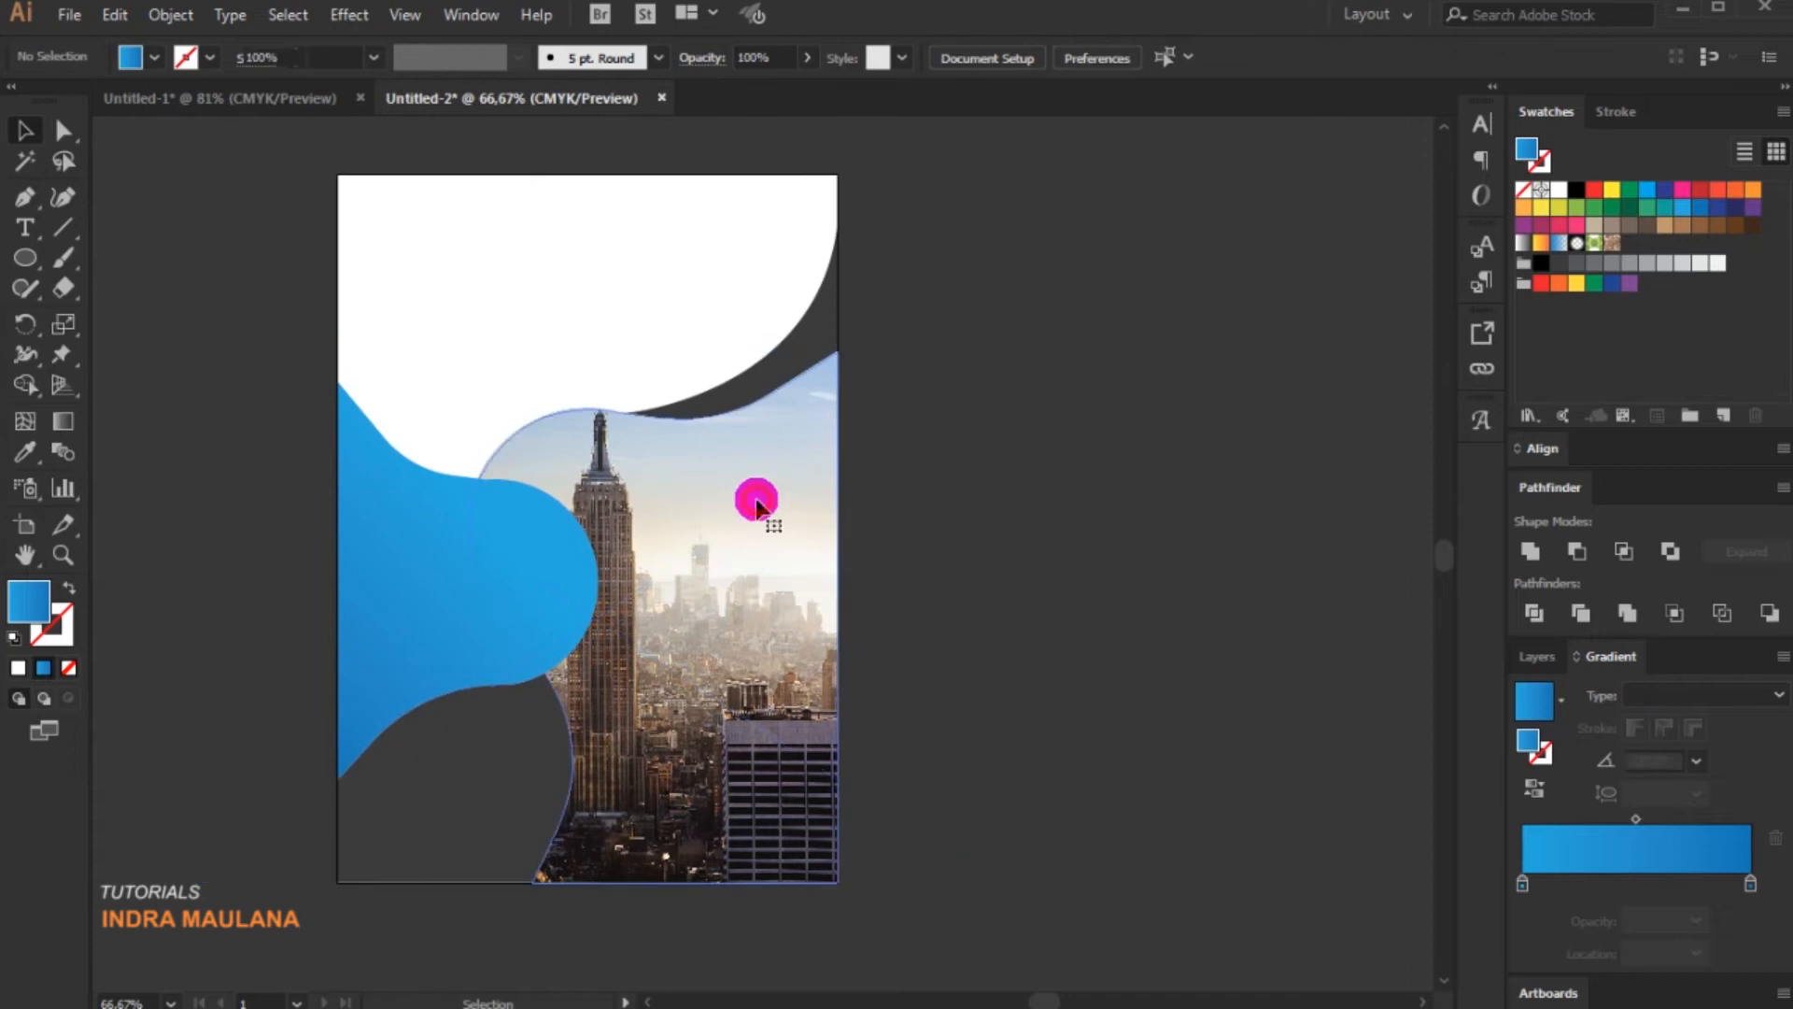
- Set the opacity of the clipped skyscraper photo to 27% so it blends with the blue shape beneath
{"action": "left_click", "coordinate": [759, 504]}
{"action": "left_click", "coordinate": [311, 57]}
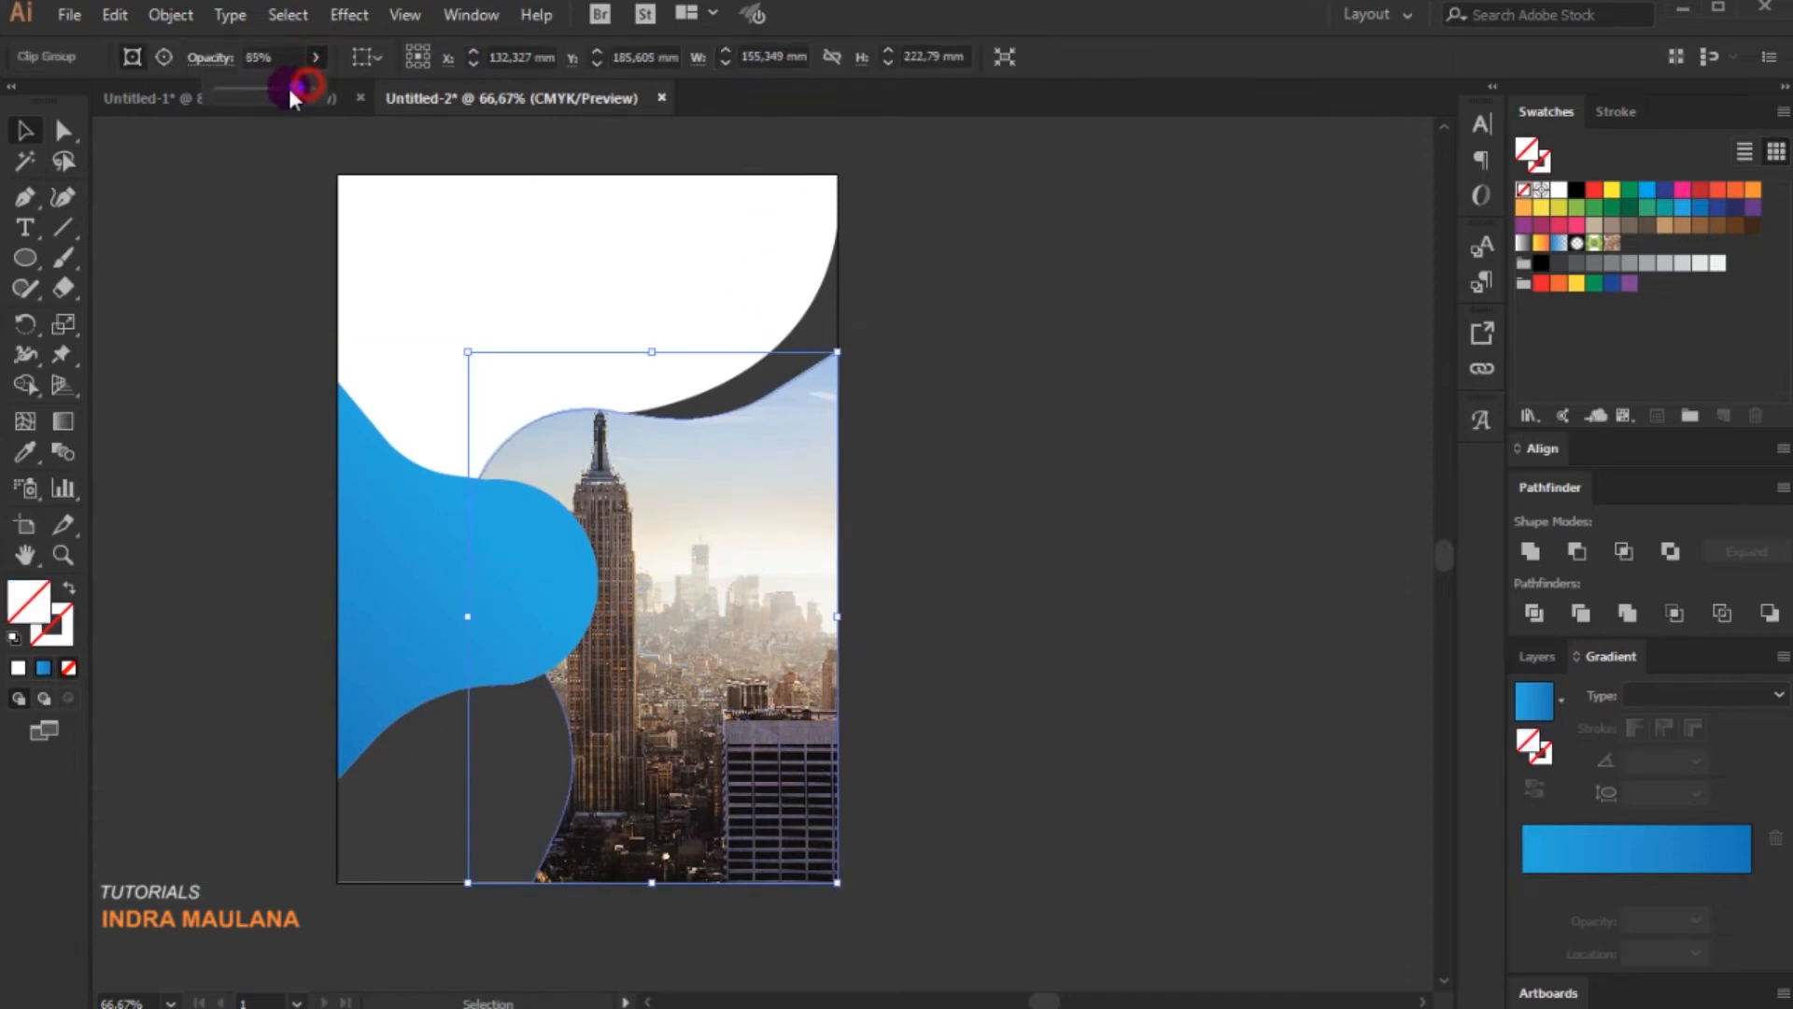
{"action": "left_click_drag", "start_coordinate": [252, 91], "coordinate": [243, 94]}
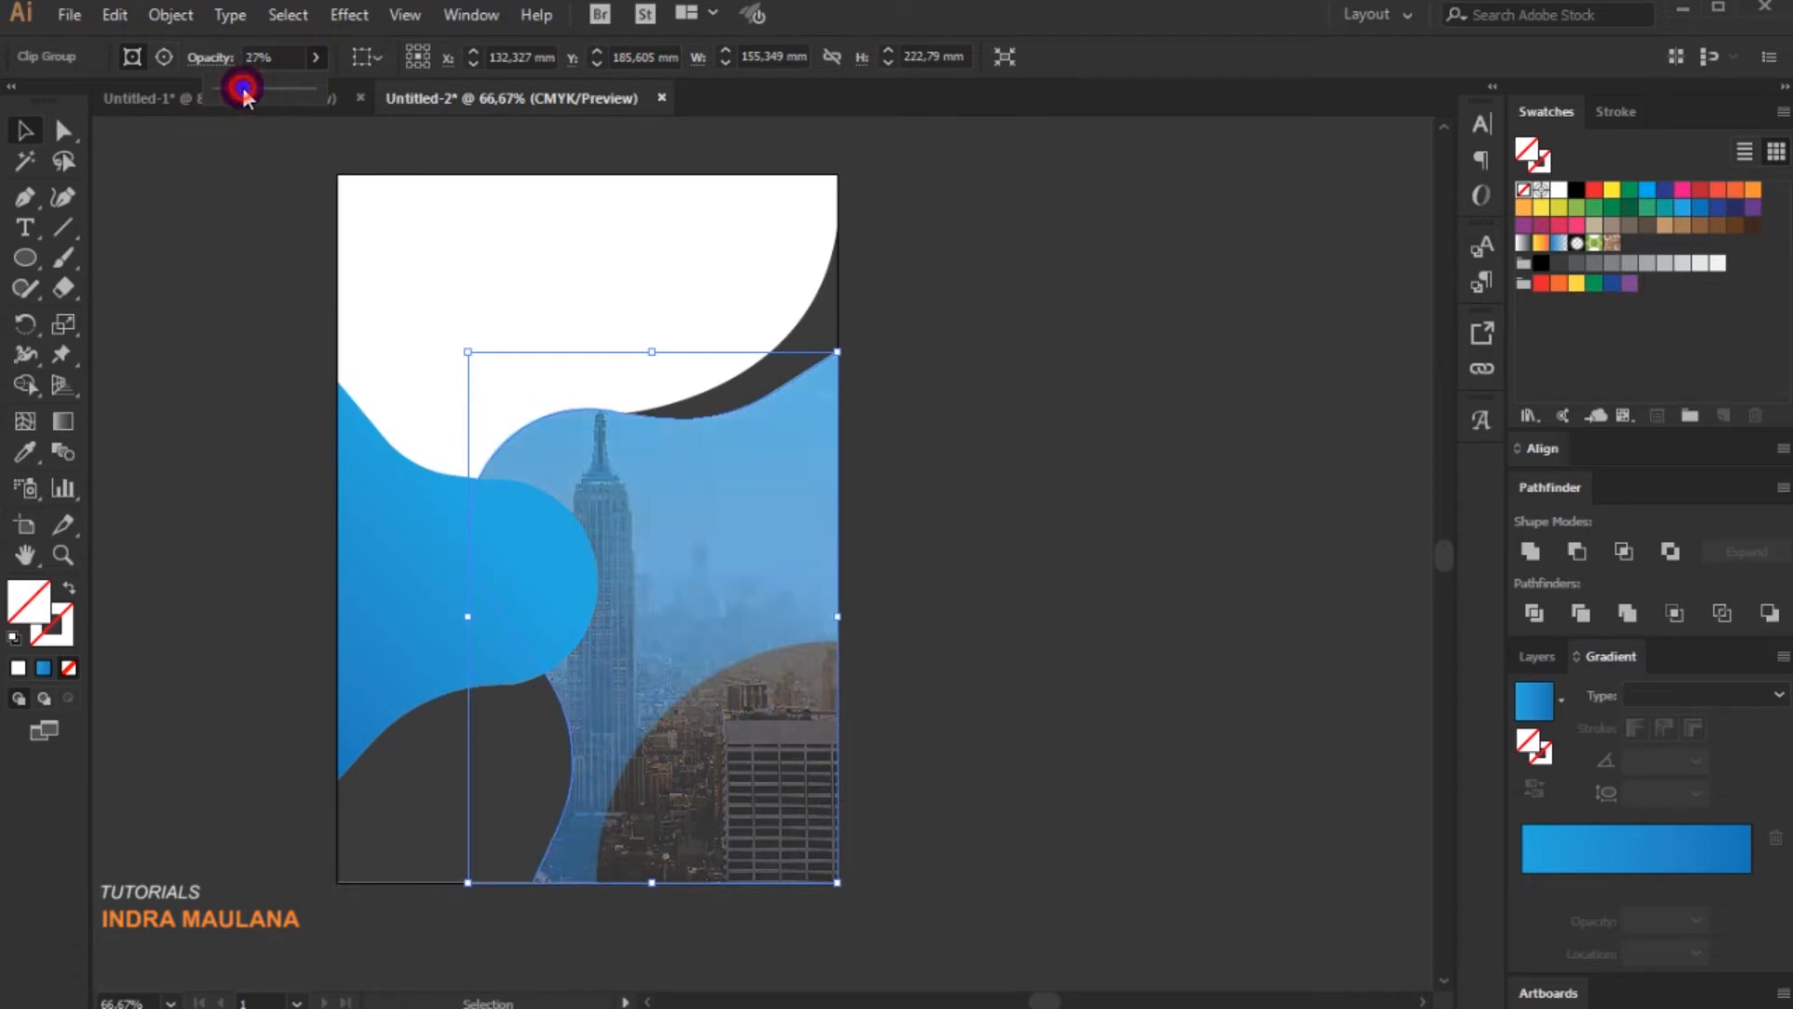
{"action": "left_click", "coordinate": [234, 549]}
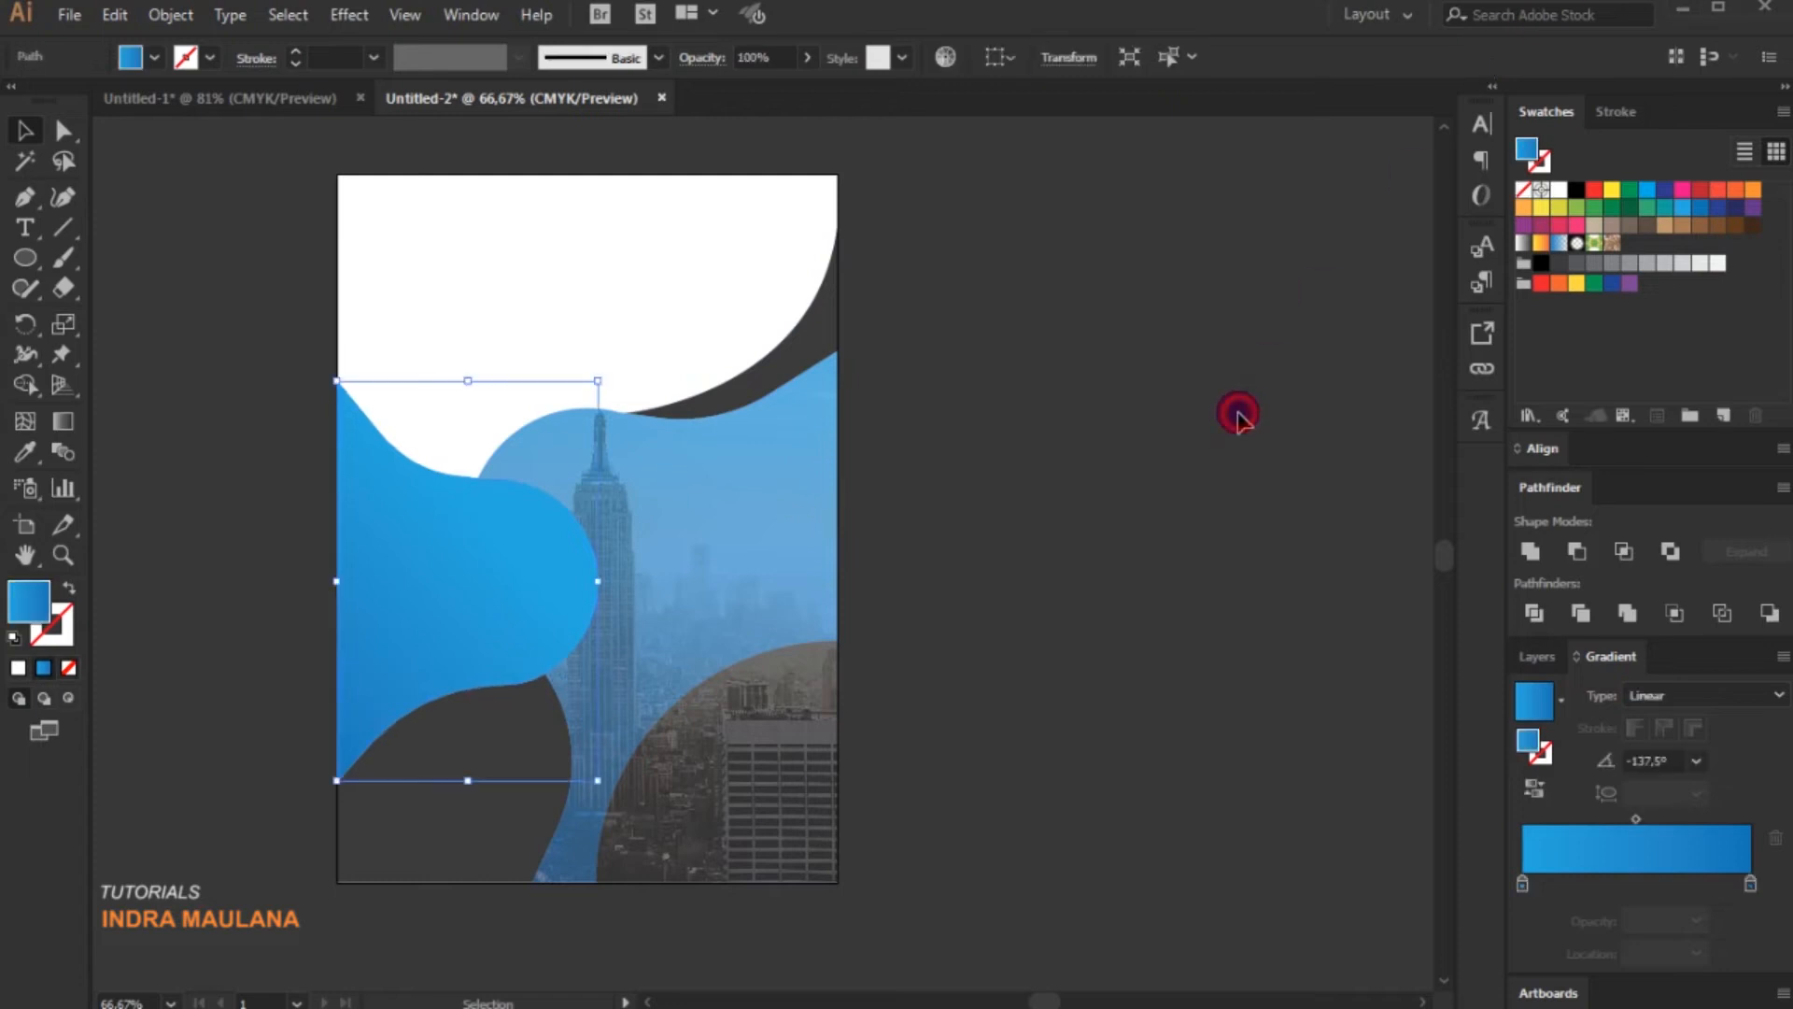
{"action": "left_click", "coordinate": [1238, 416]}
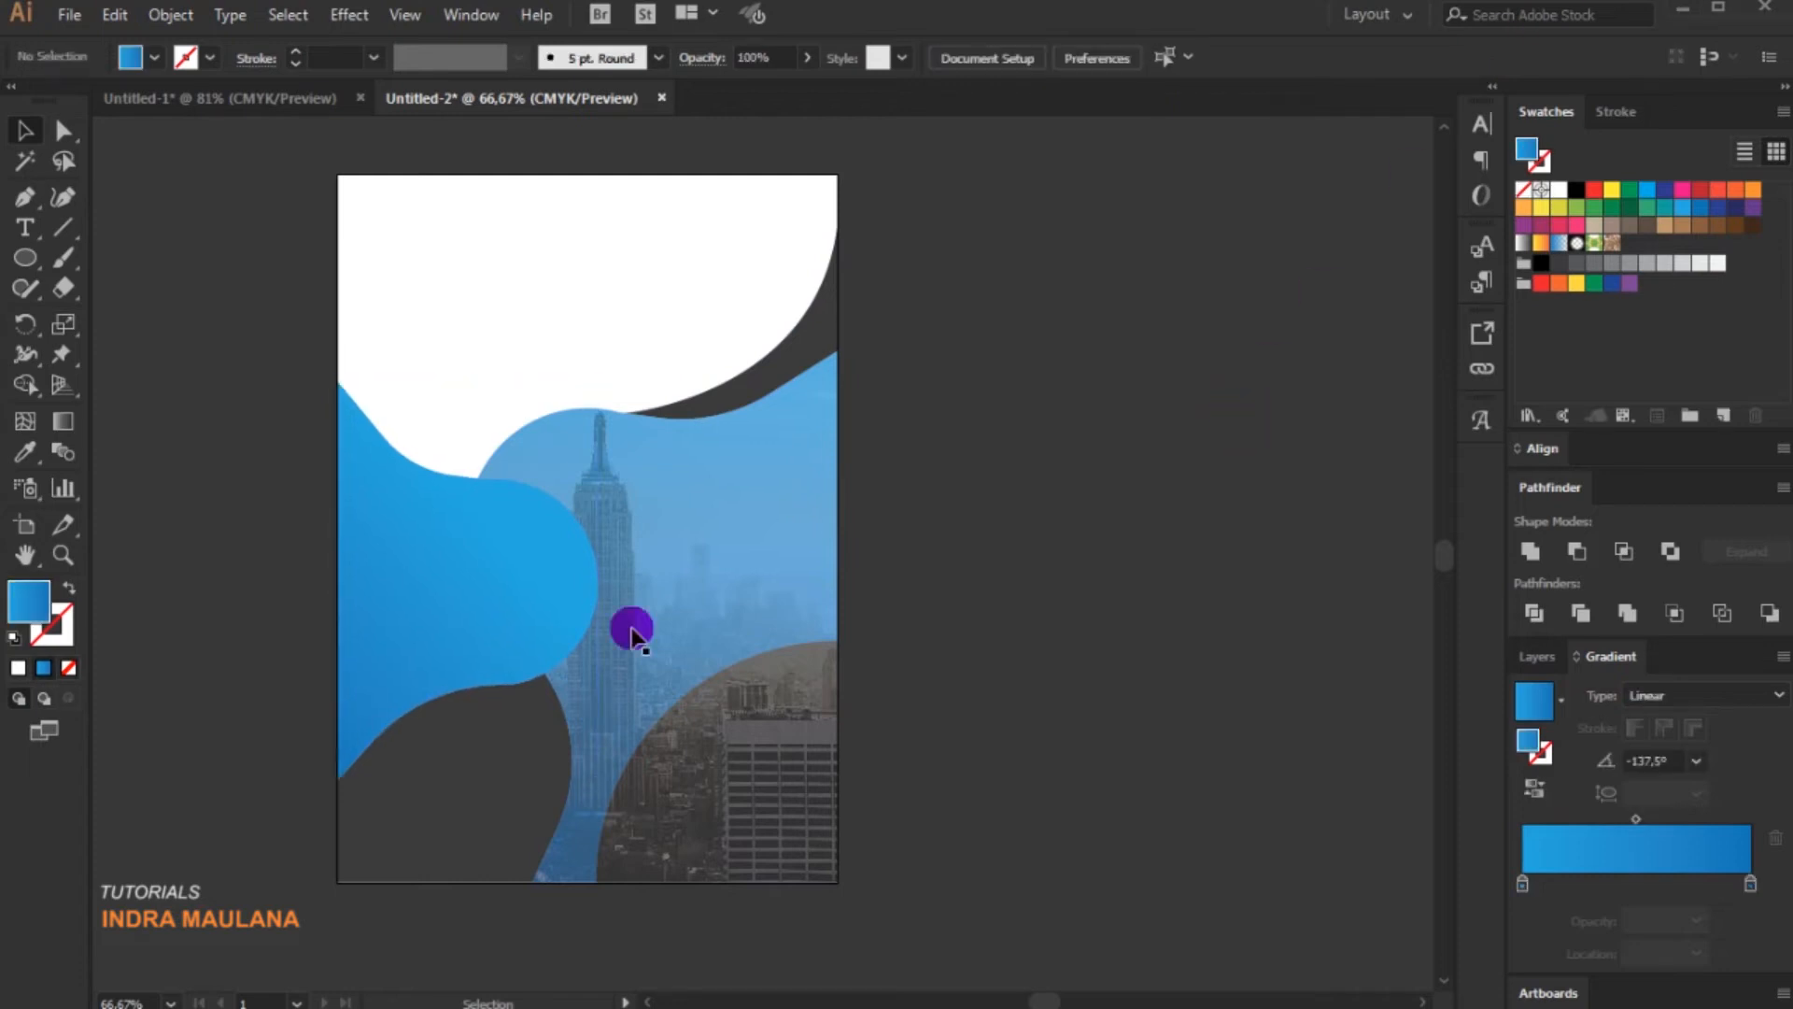
- Lock the clipped skyscraper photo so the shapes beneath it can be selected
{"action": "left_click", "coordinate": [740, 620]}
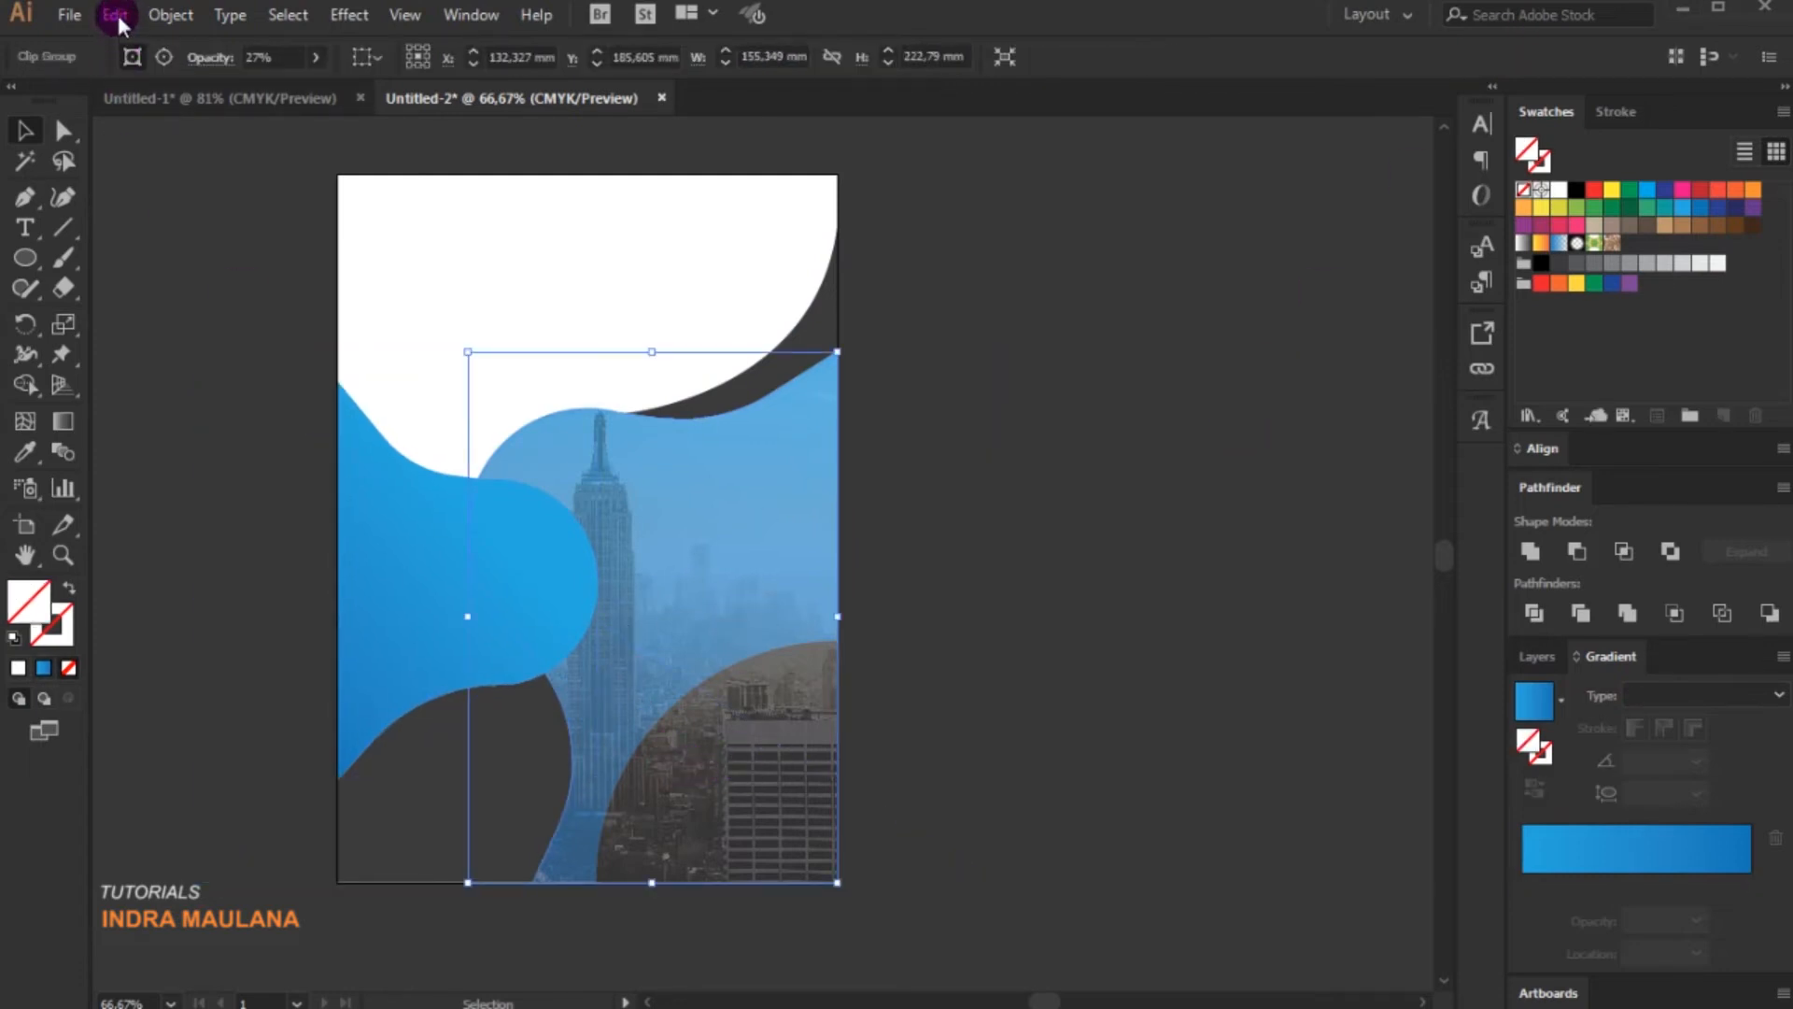
{"action": "left_click", "coordinate": [162, 17]}
{"action": "mouse_move", "coordinate": [315, 160]}
{"action": "left_click", "coordinate": [585, 160]}
- Add a Multiply drop shadow to the dark grey lower-right shape: 30% opacity, X offset -9 mm, Y offset 0 mm, blur 4 mm, black
{"action": "left_click", "coordinate": [830, 726]}
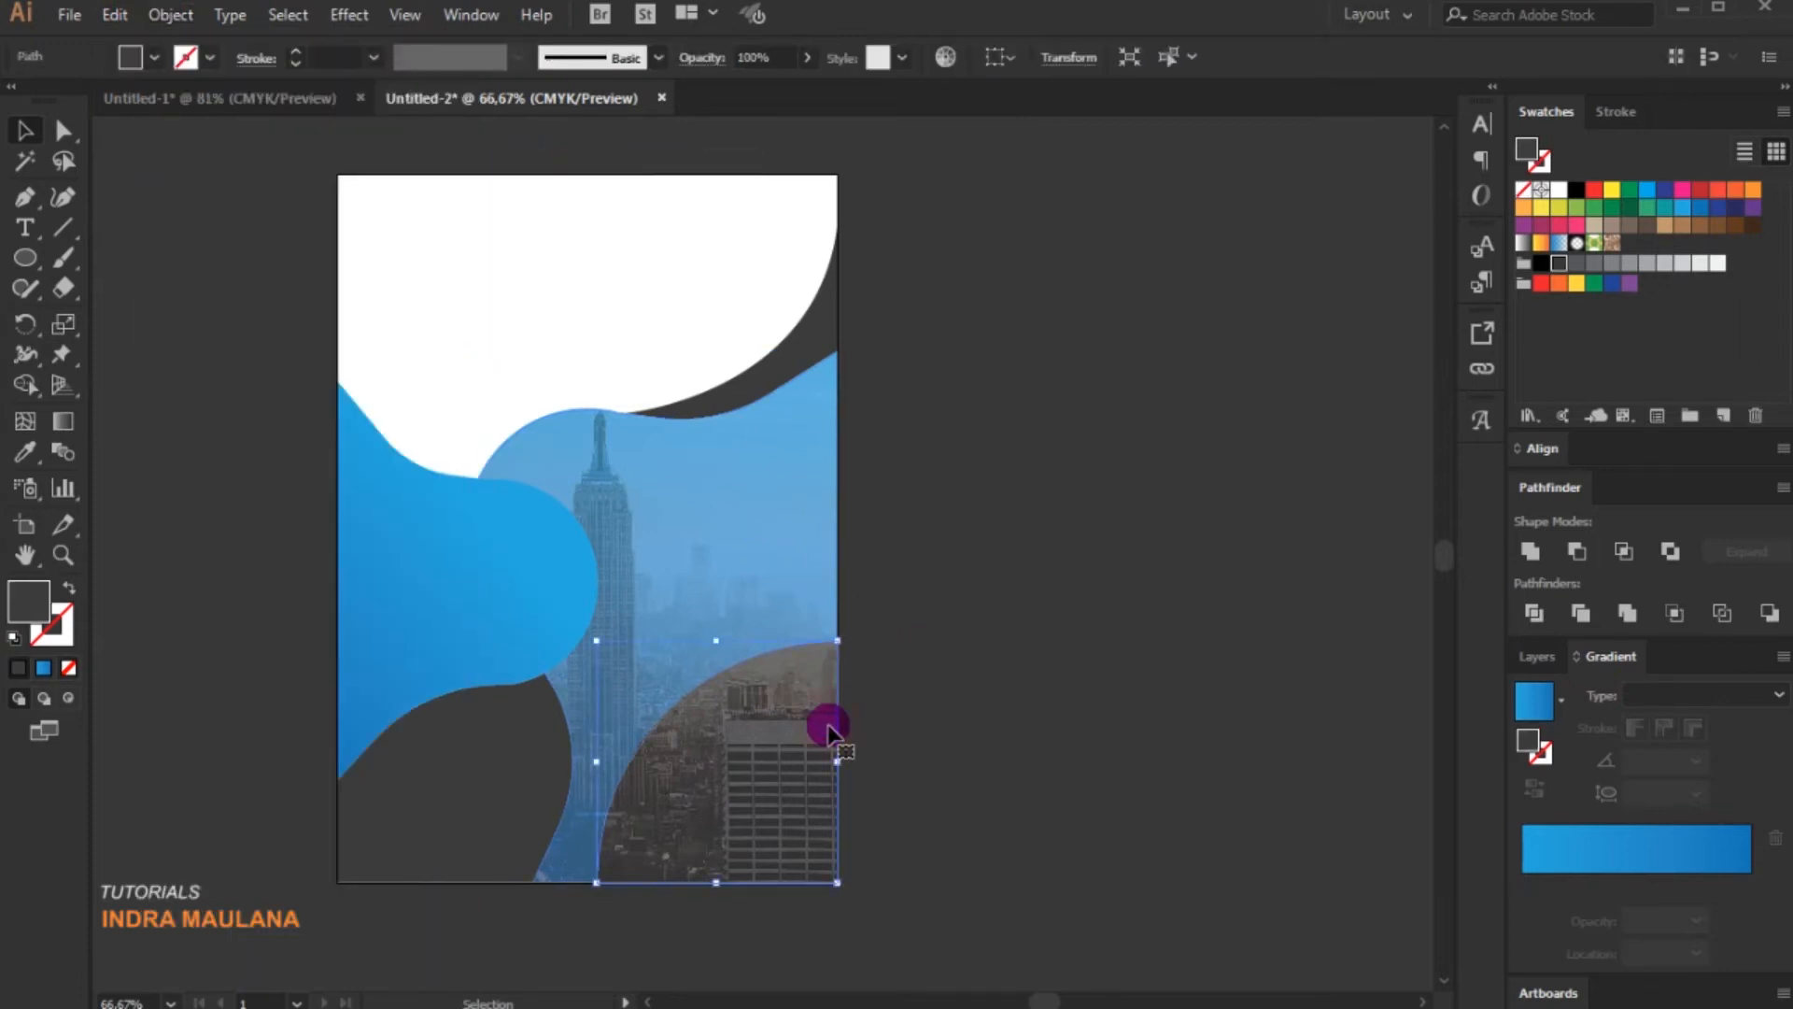
{"action": "left_click", "coordinate": [352, 26]}
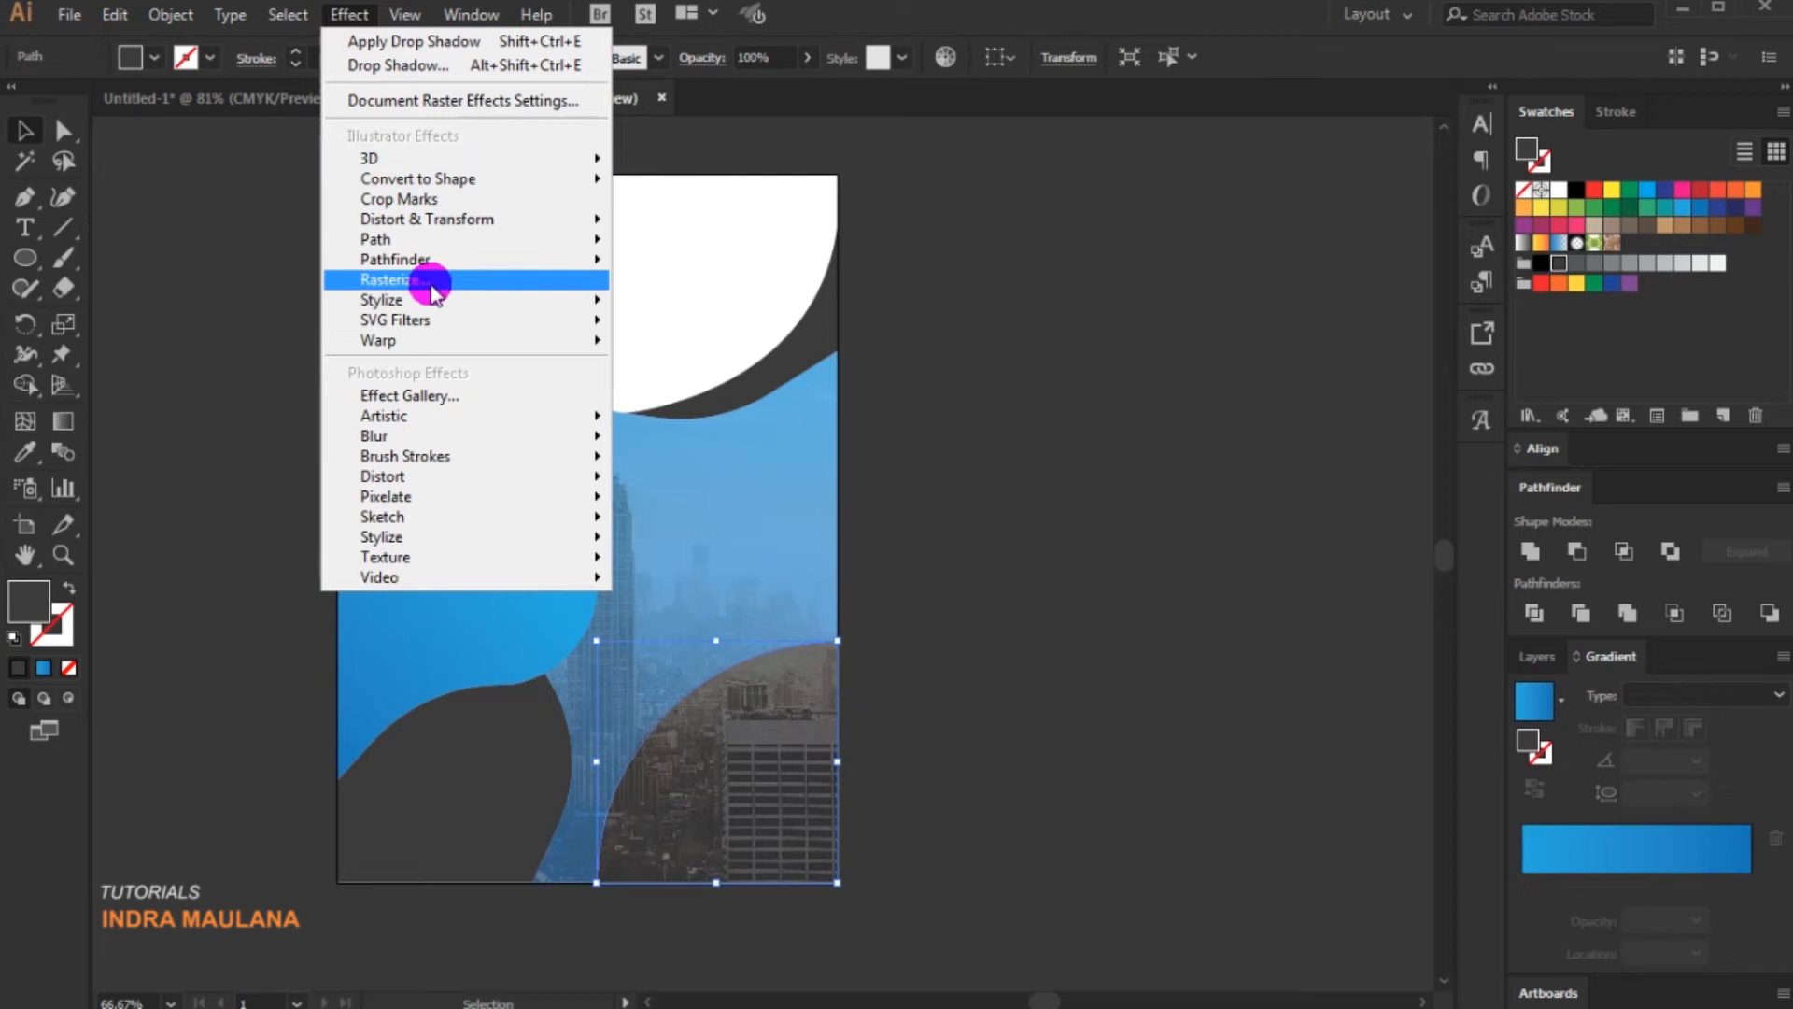
{"action": "mouse_move", "coordinate": [452, 297]}
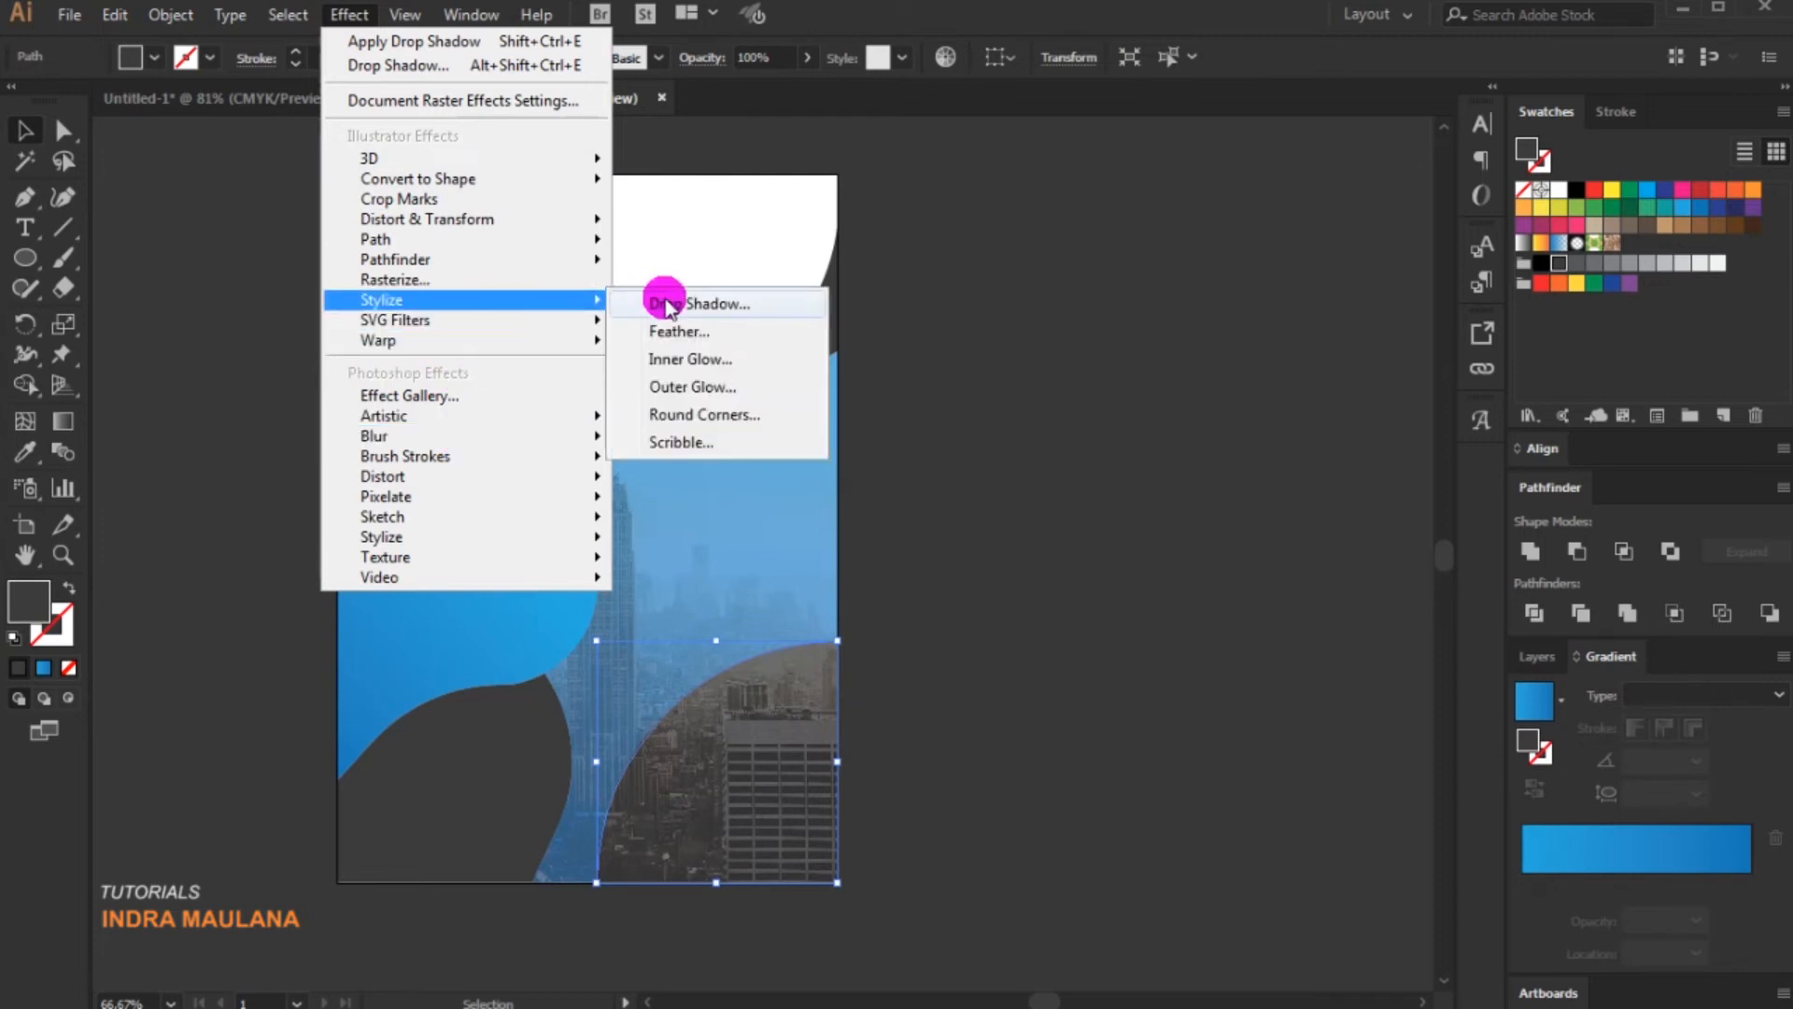
{"action": "left_click", "coordinate": [675, 306]}
{"action": "left_click", "coordinate": [1255, 574]}
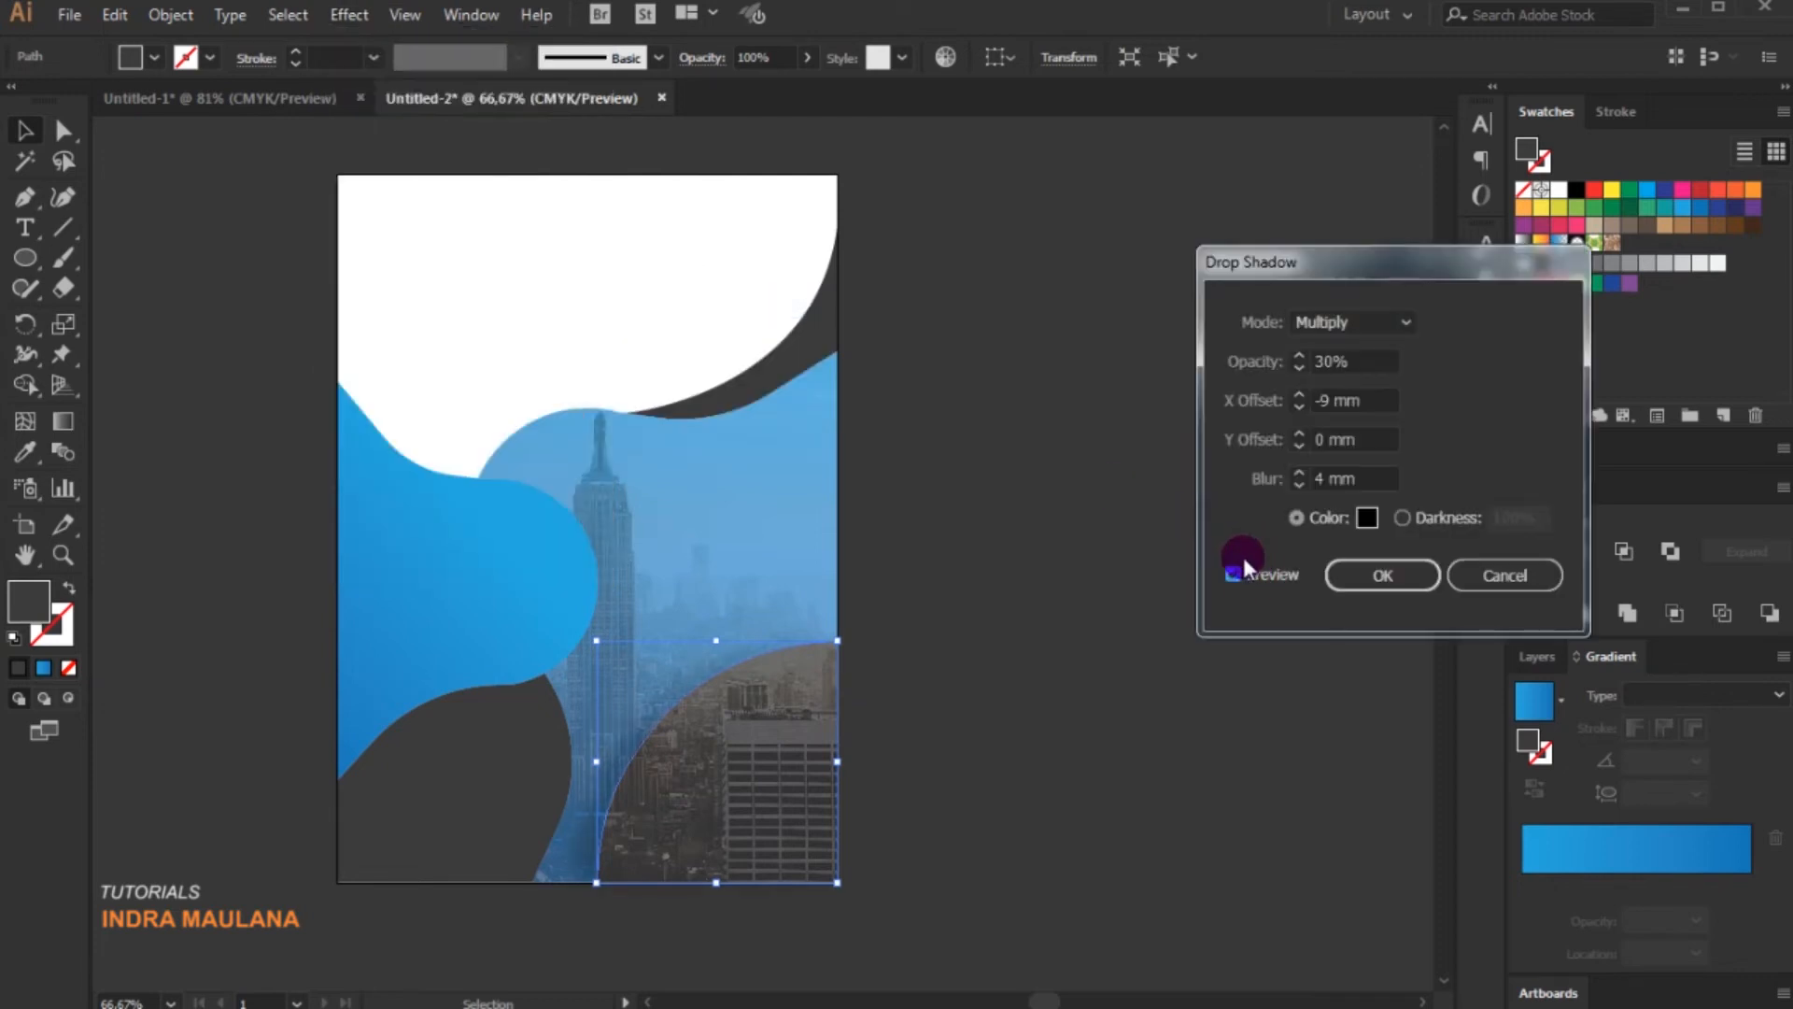
{"action": "left_click", "coordinate": [1420, 576]}
{"action": "left_click", "coordinate": [1369, 576]}
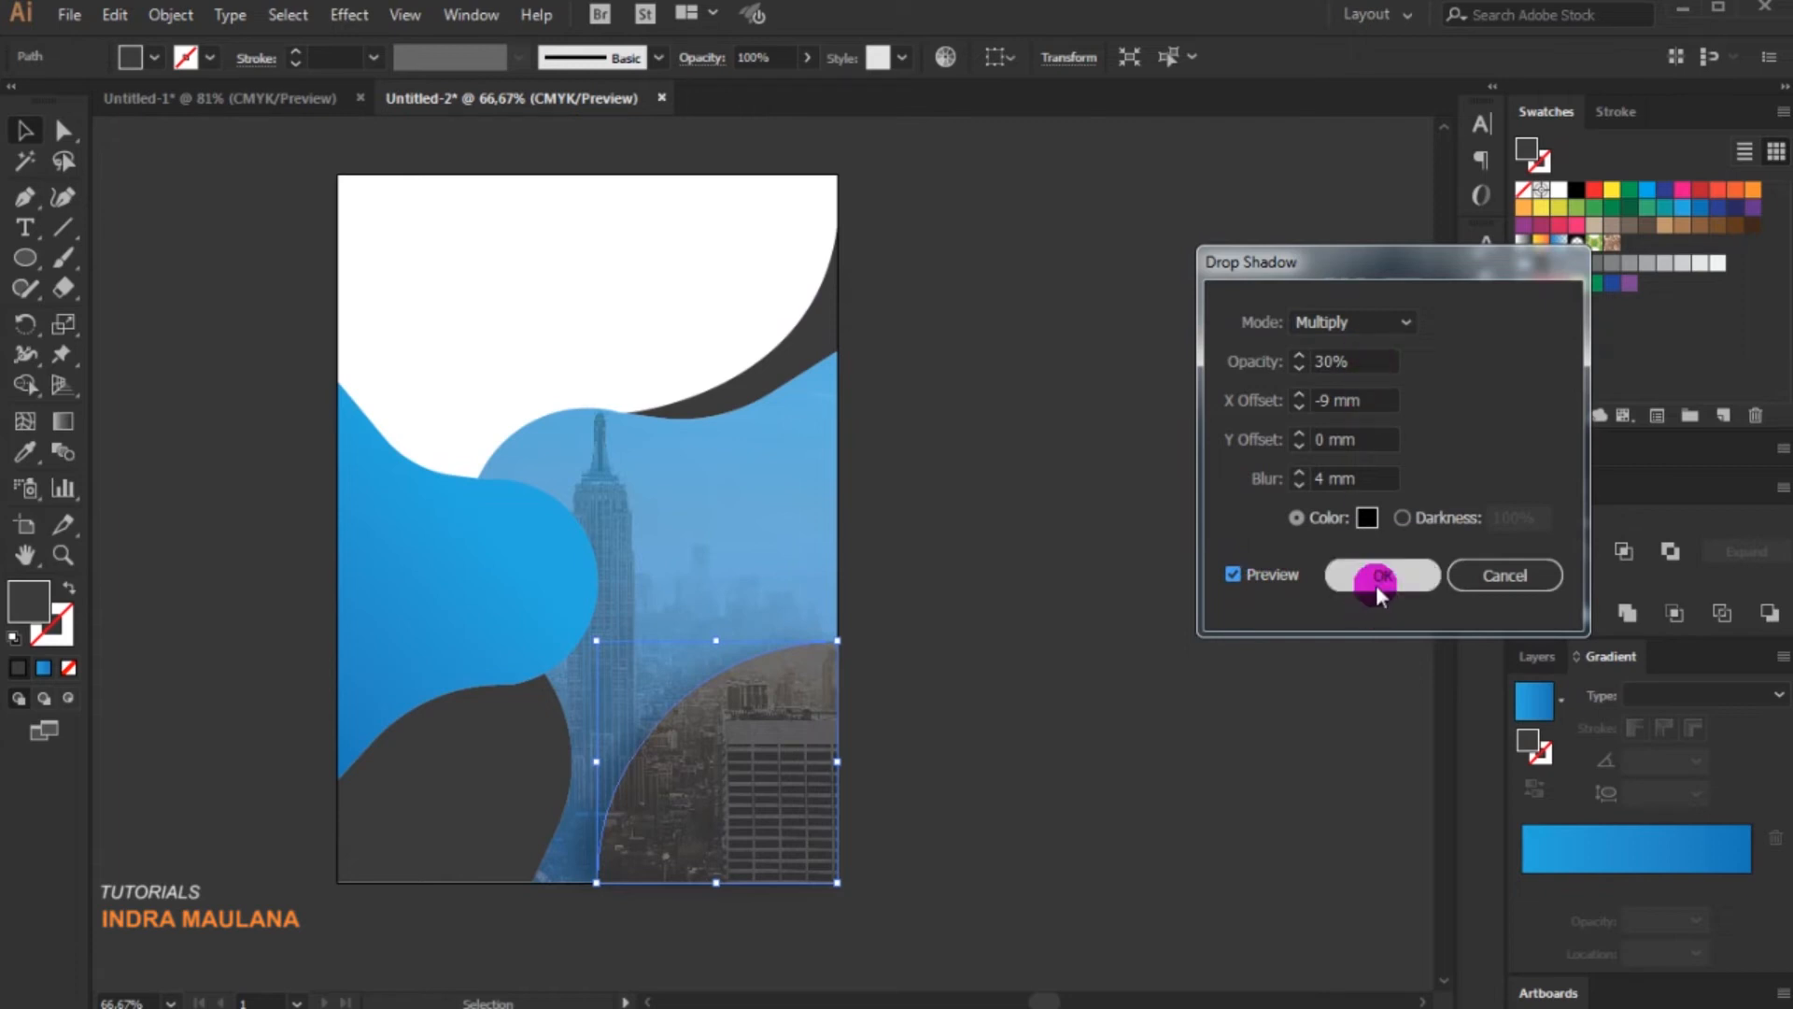
{"action": "left_click", "coordinate": [1098, 729]}
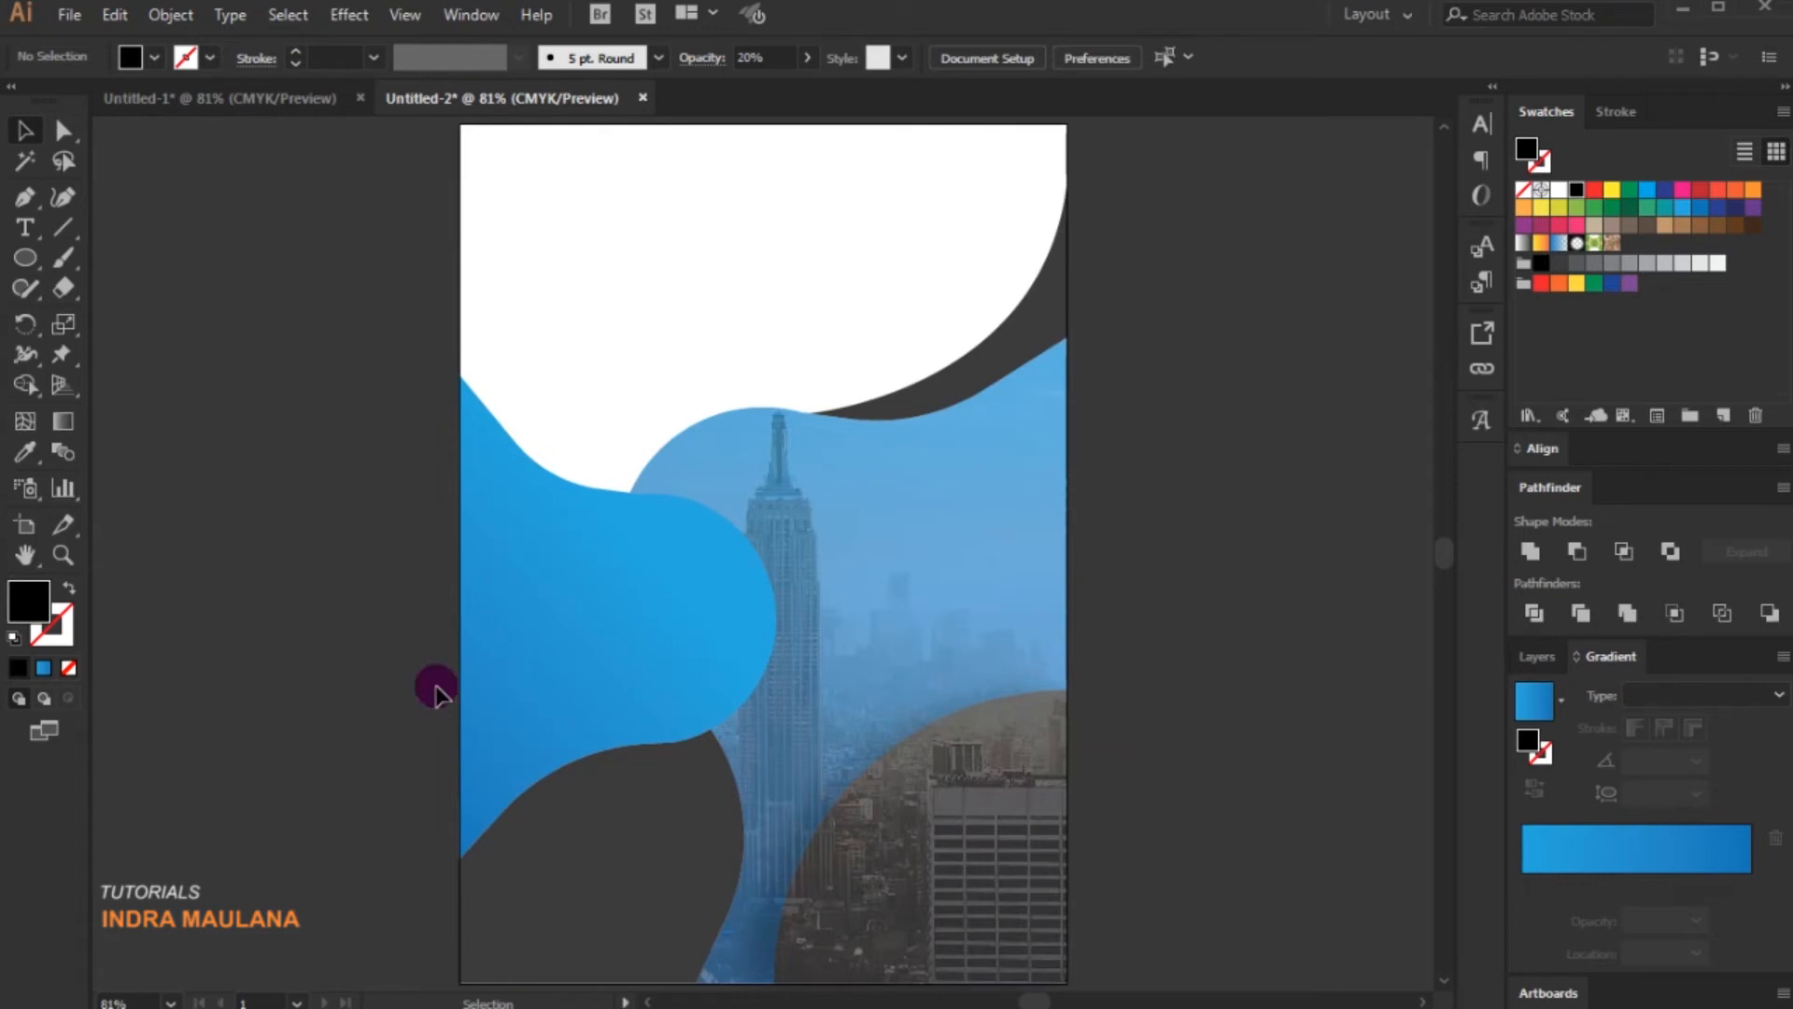
- Copy the blue left-edge shape, paste the copy in place on top of it and fill the copy with orange
{"action": "left_click", "coordinate": [547, 651]}
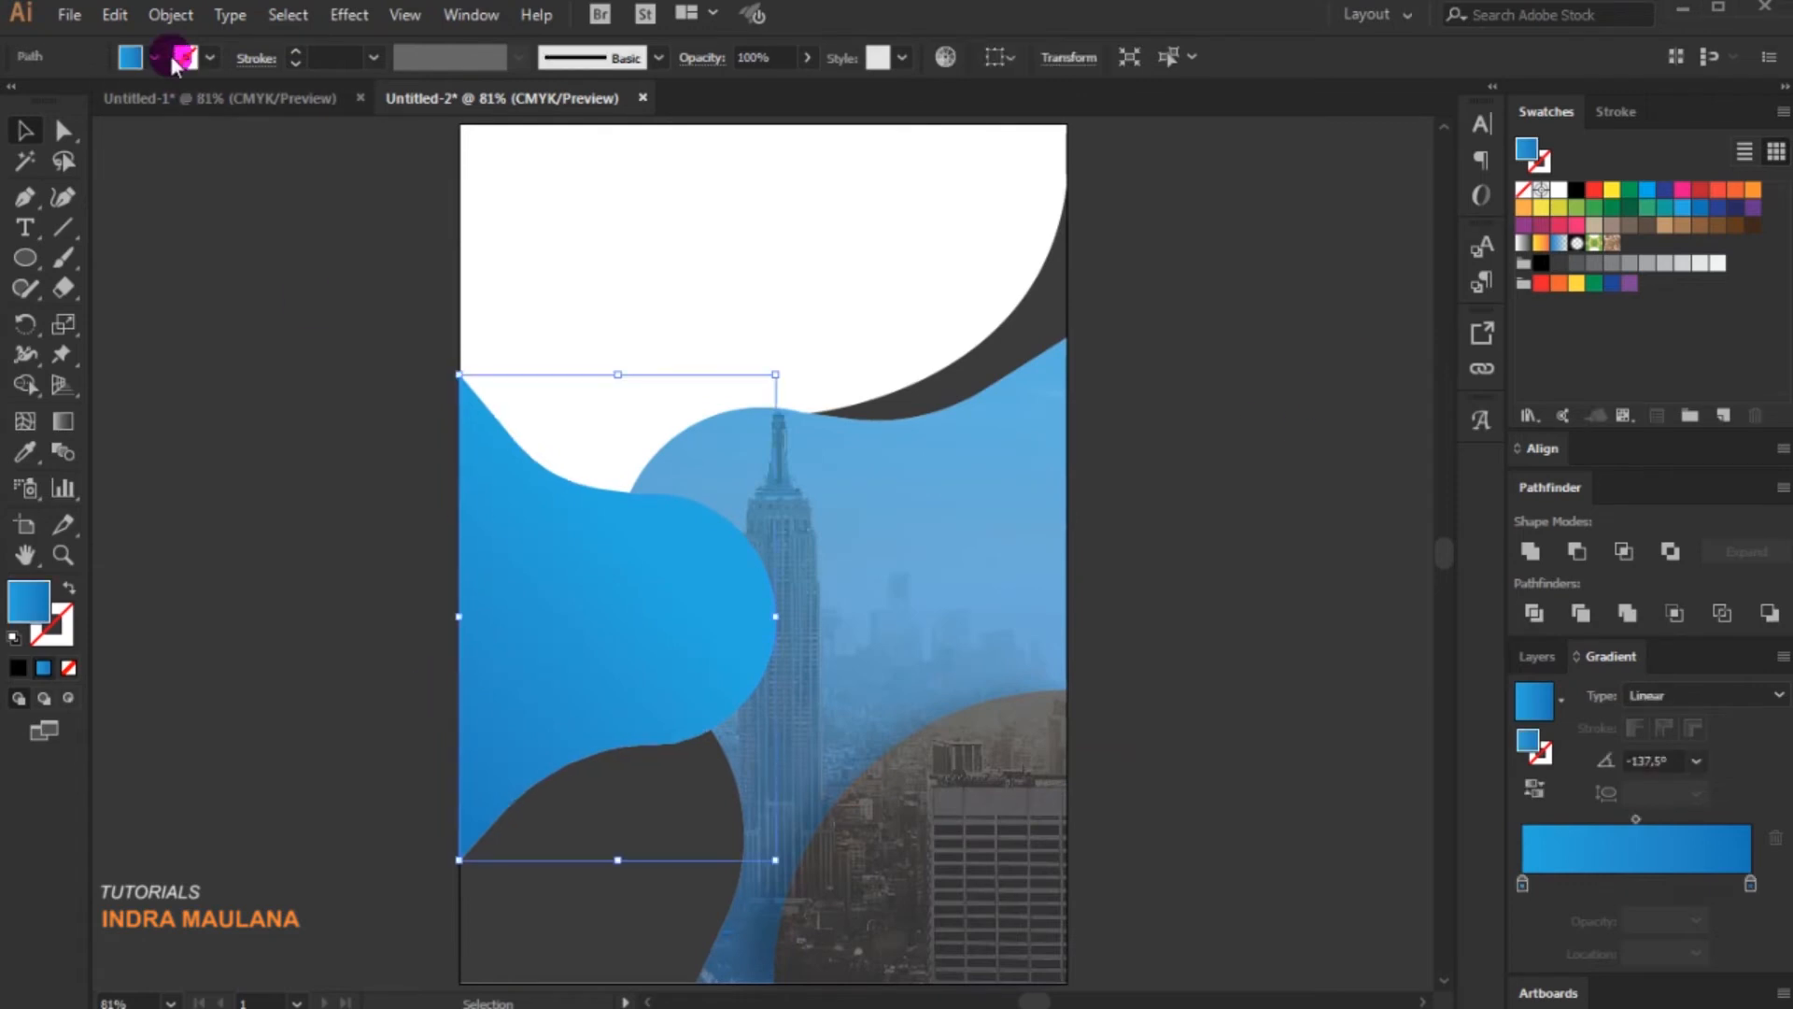
{"action": "left_click", "coordinate": [114, 16]}
{"action": "left_click", "coordinate": [158, 136]}
{"action": "left_click", "coordinate": [114, 14]}
{"action": "left_click", "coordinate": [273, 192]}
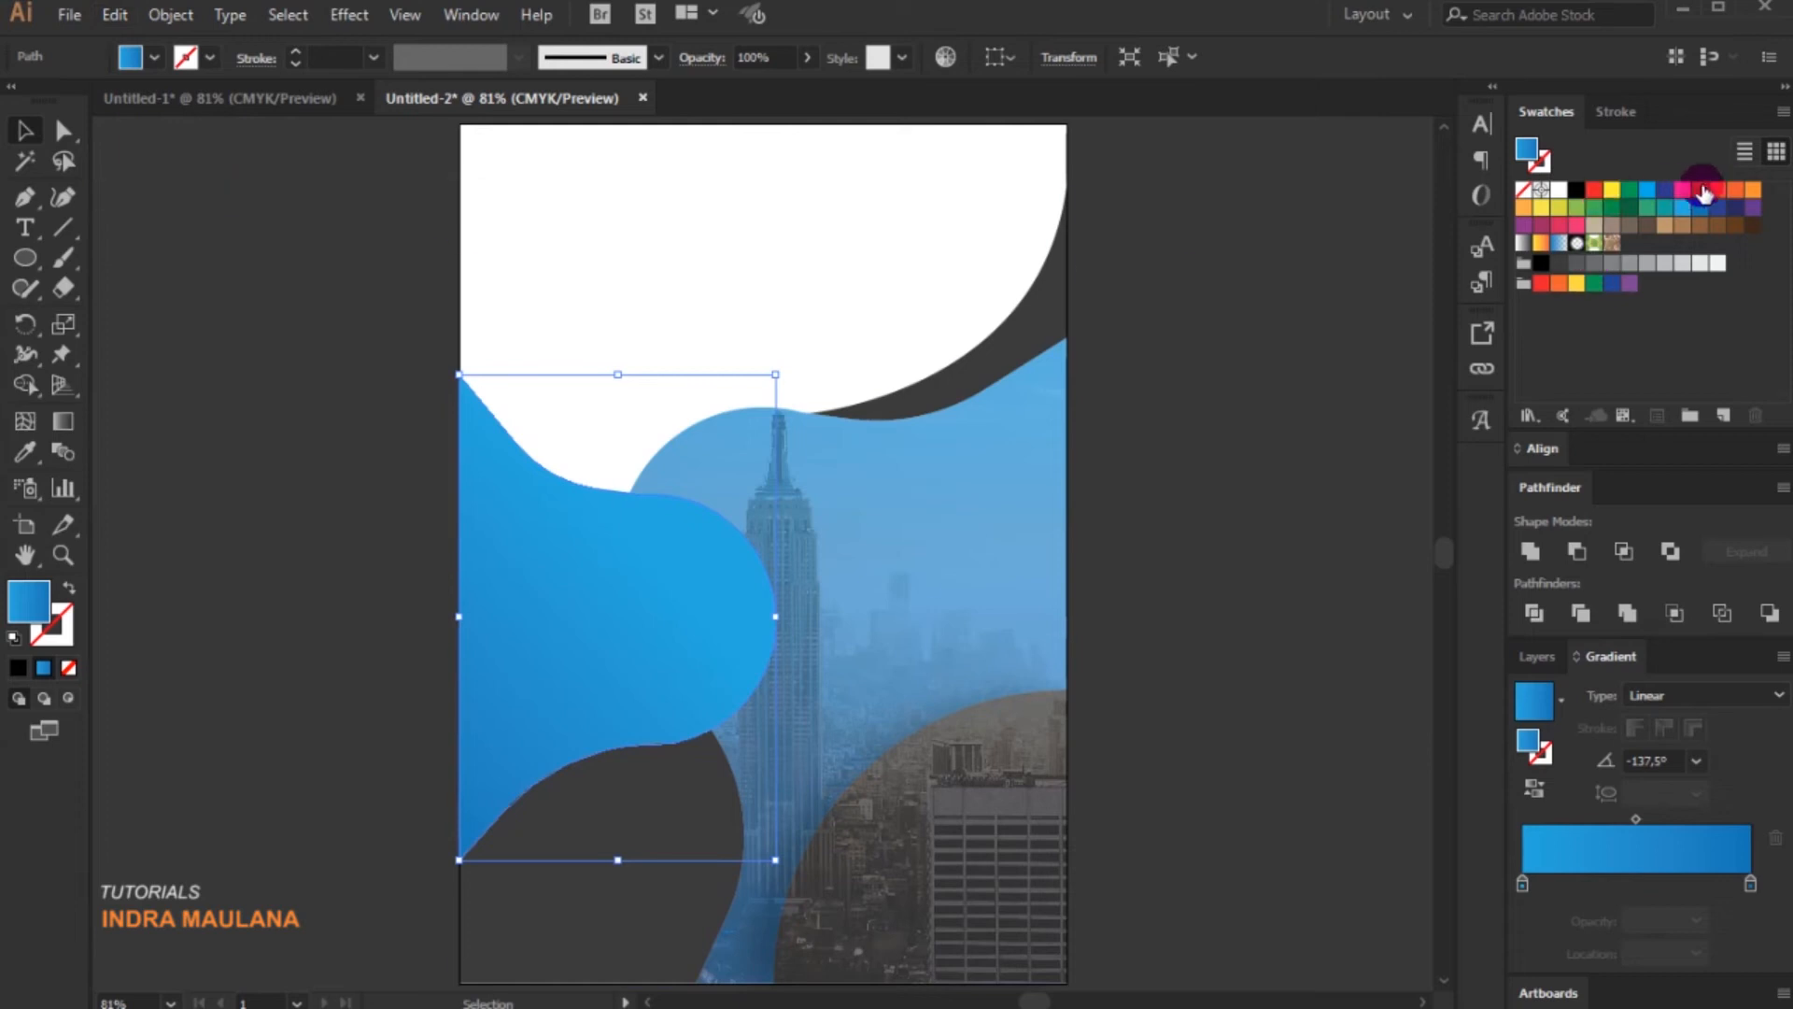
{"action": "left_click", "coordinate": [1754, 191]}
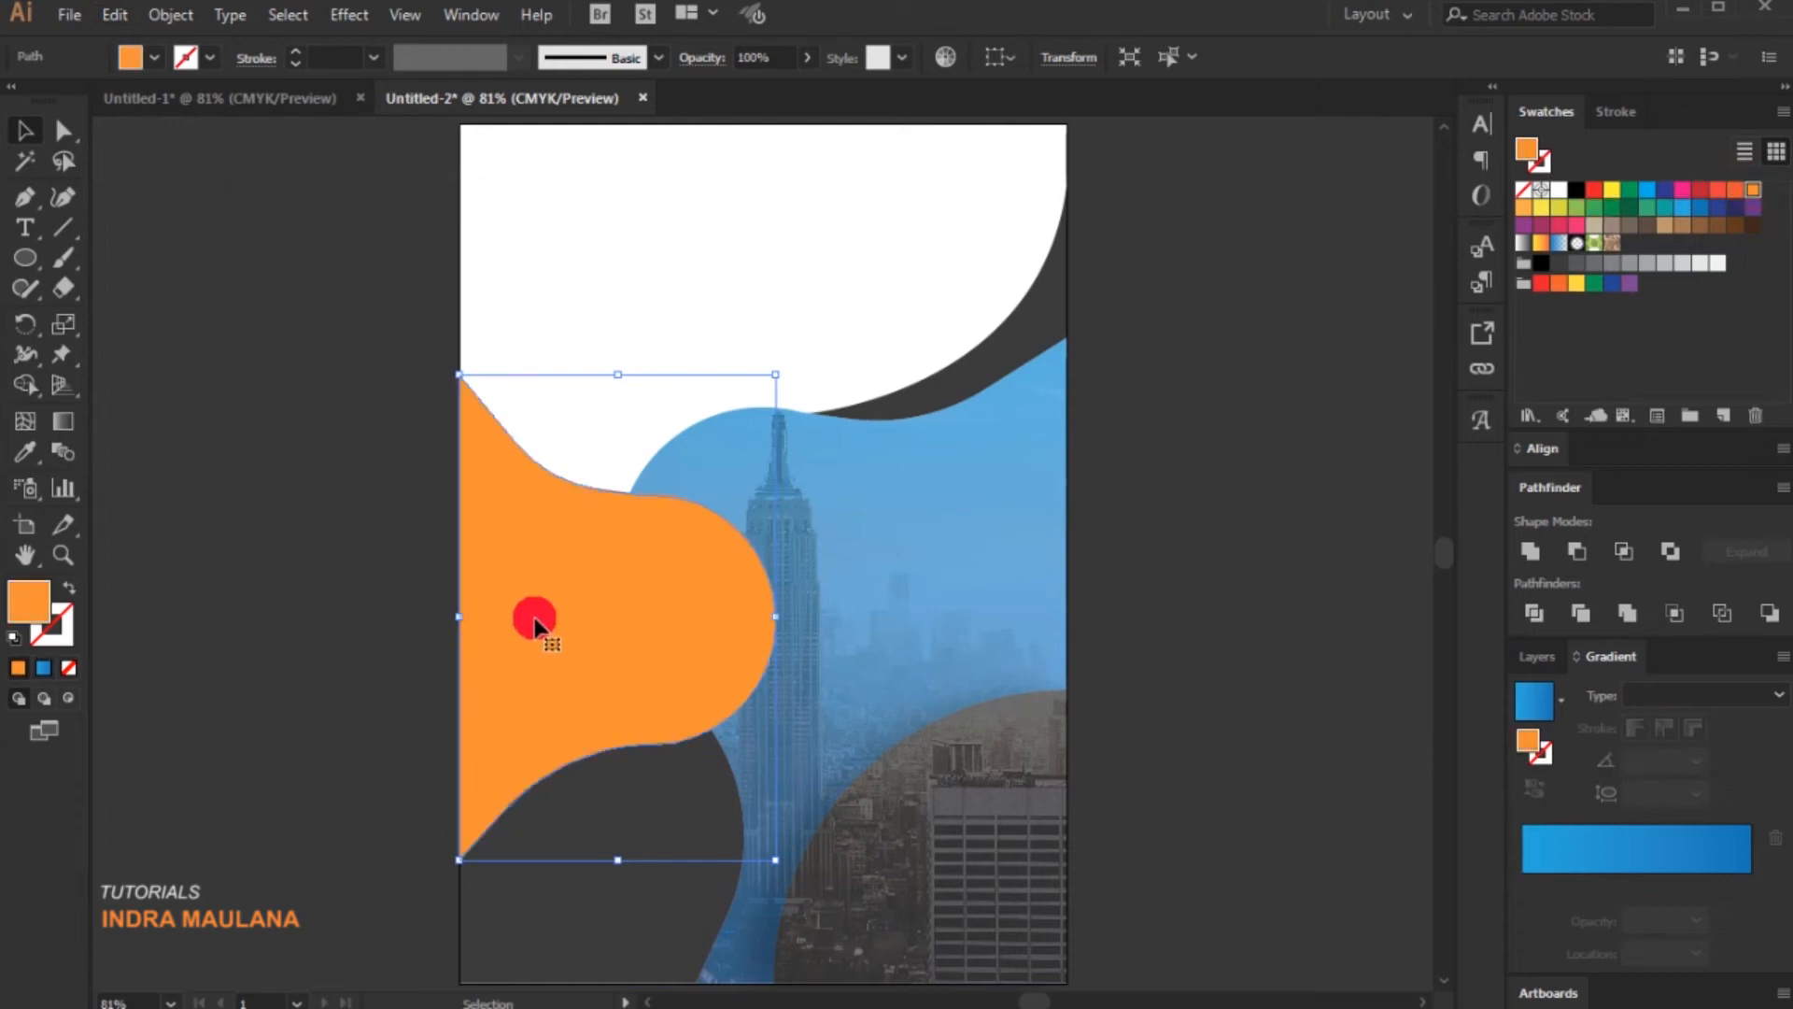
- Shift the orange copy slightly down and bring the blue left-edge shape in front of it
{"action": "left_click_drag", "start_coordinate": [535, 623], "coordinate": [535, 648]}
{"action": "right_click", "coordinate": [580, 620]}
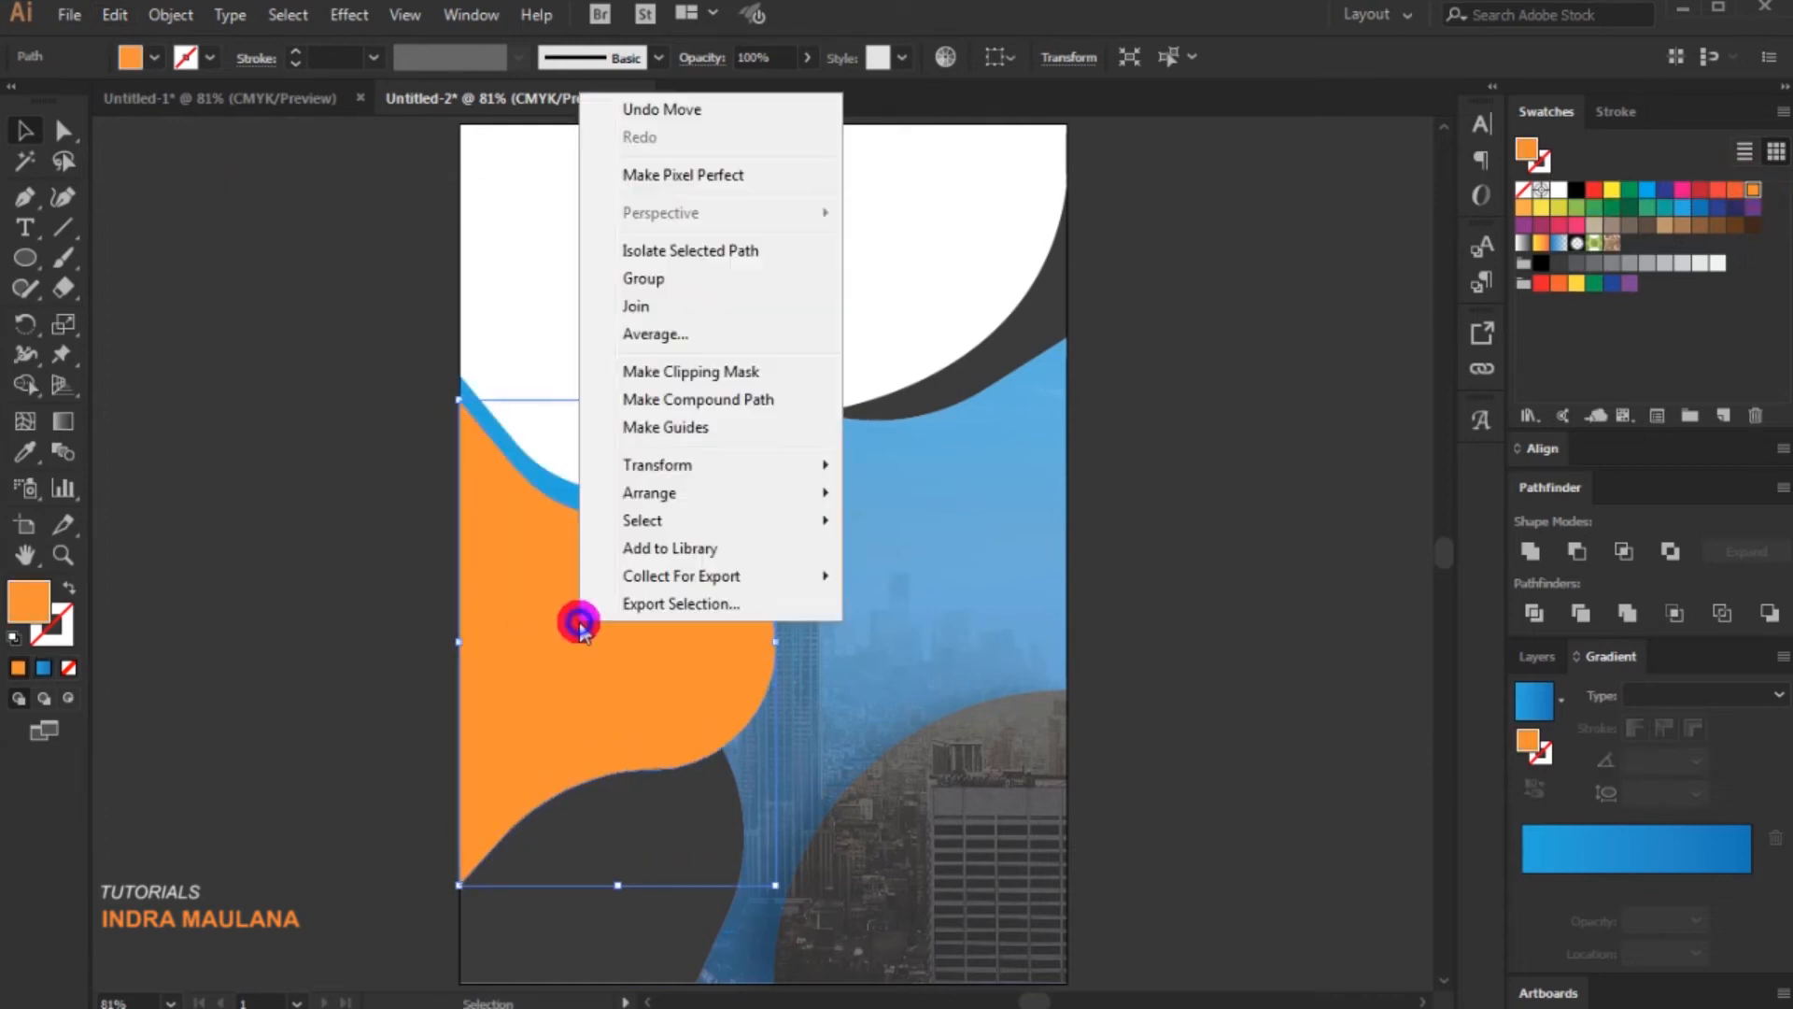
{"action": "left_click", "coordinate": [280, 618]}
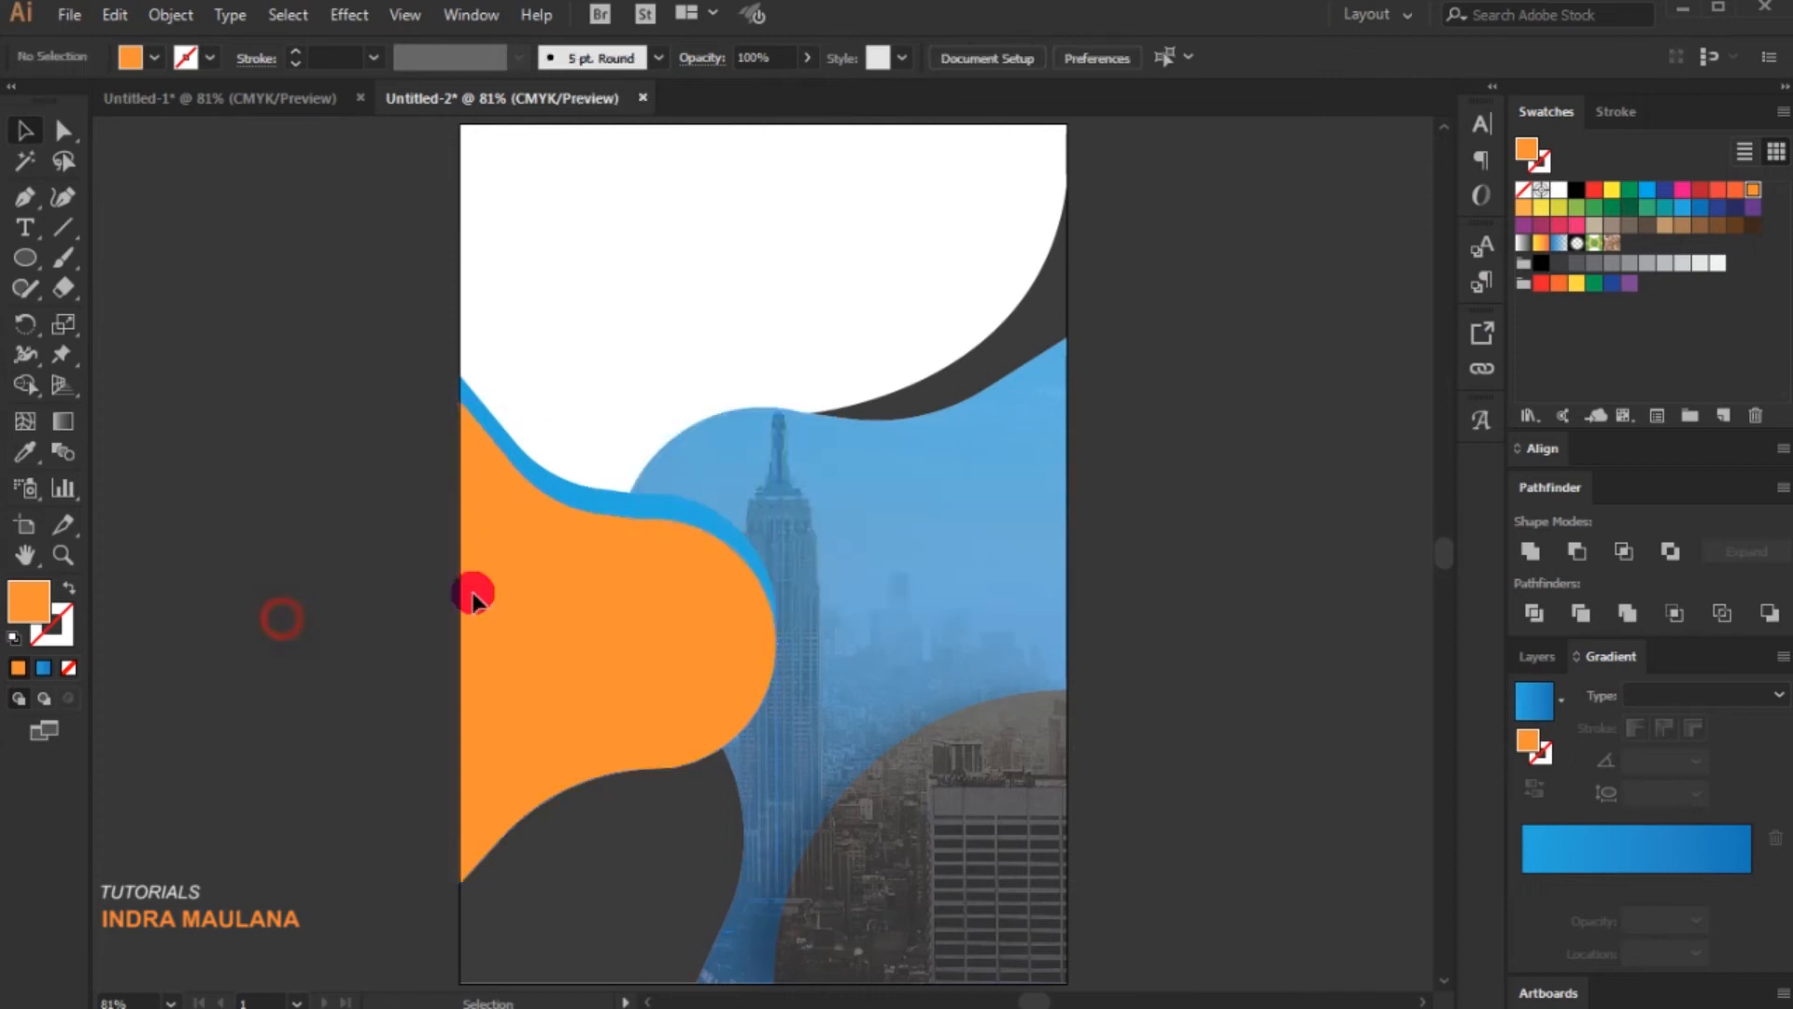
{"action": "left_click", "coordinate": [708, 514]}
{"action": "mouse_move", "coordinate": [708, 514]}
{"action": "left_mouse_down"}
{"action": "mouse_move", "coordinate": [844, 396]}
{"action": "mouse_move", "coordinate": [728, 500]}
{"action": "left_mouse_up"}
{"action": "key", "text": "ctrl+z"}
{"action": "right_click", "coordinate": [668, 500]}
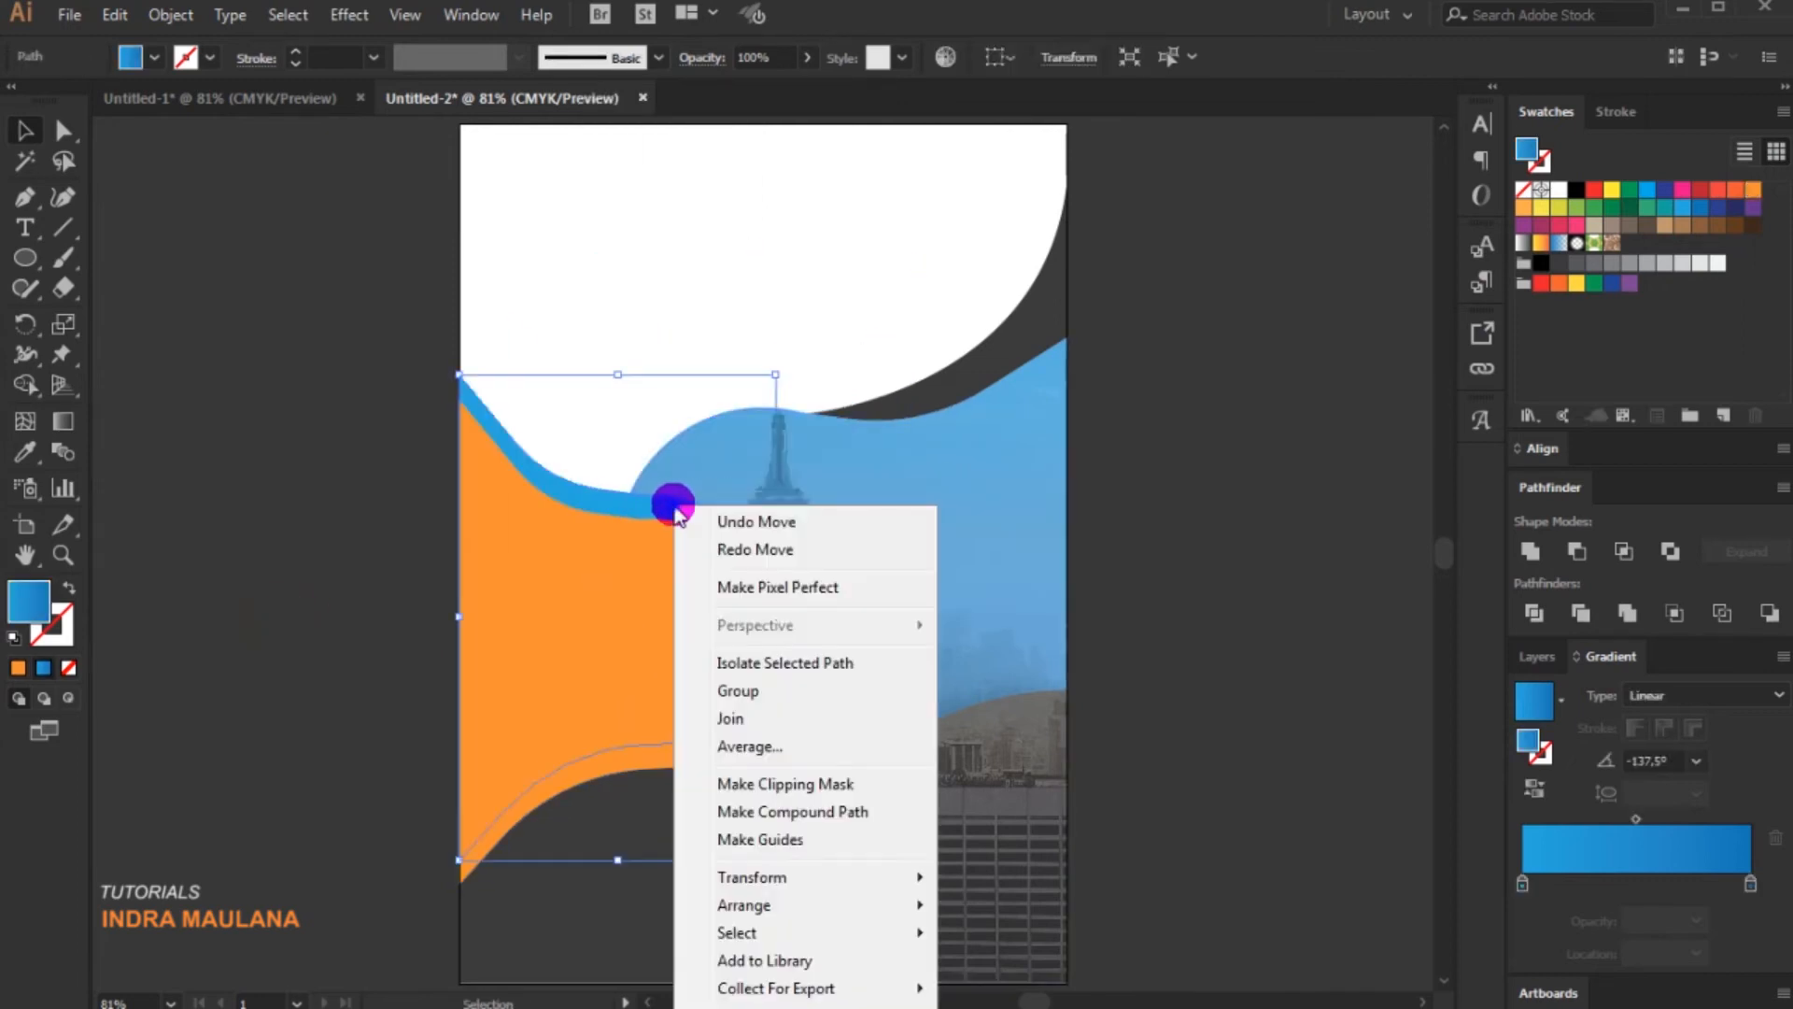
{"action": "left_click", "coordinate": [1027, 897]}
{"action": "left_click", "coordinate": [1229, 713]}
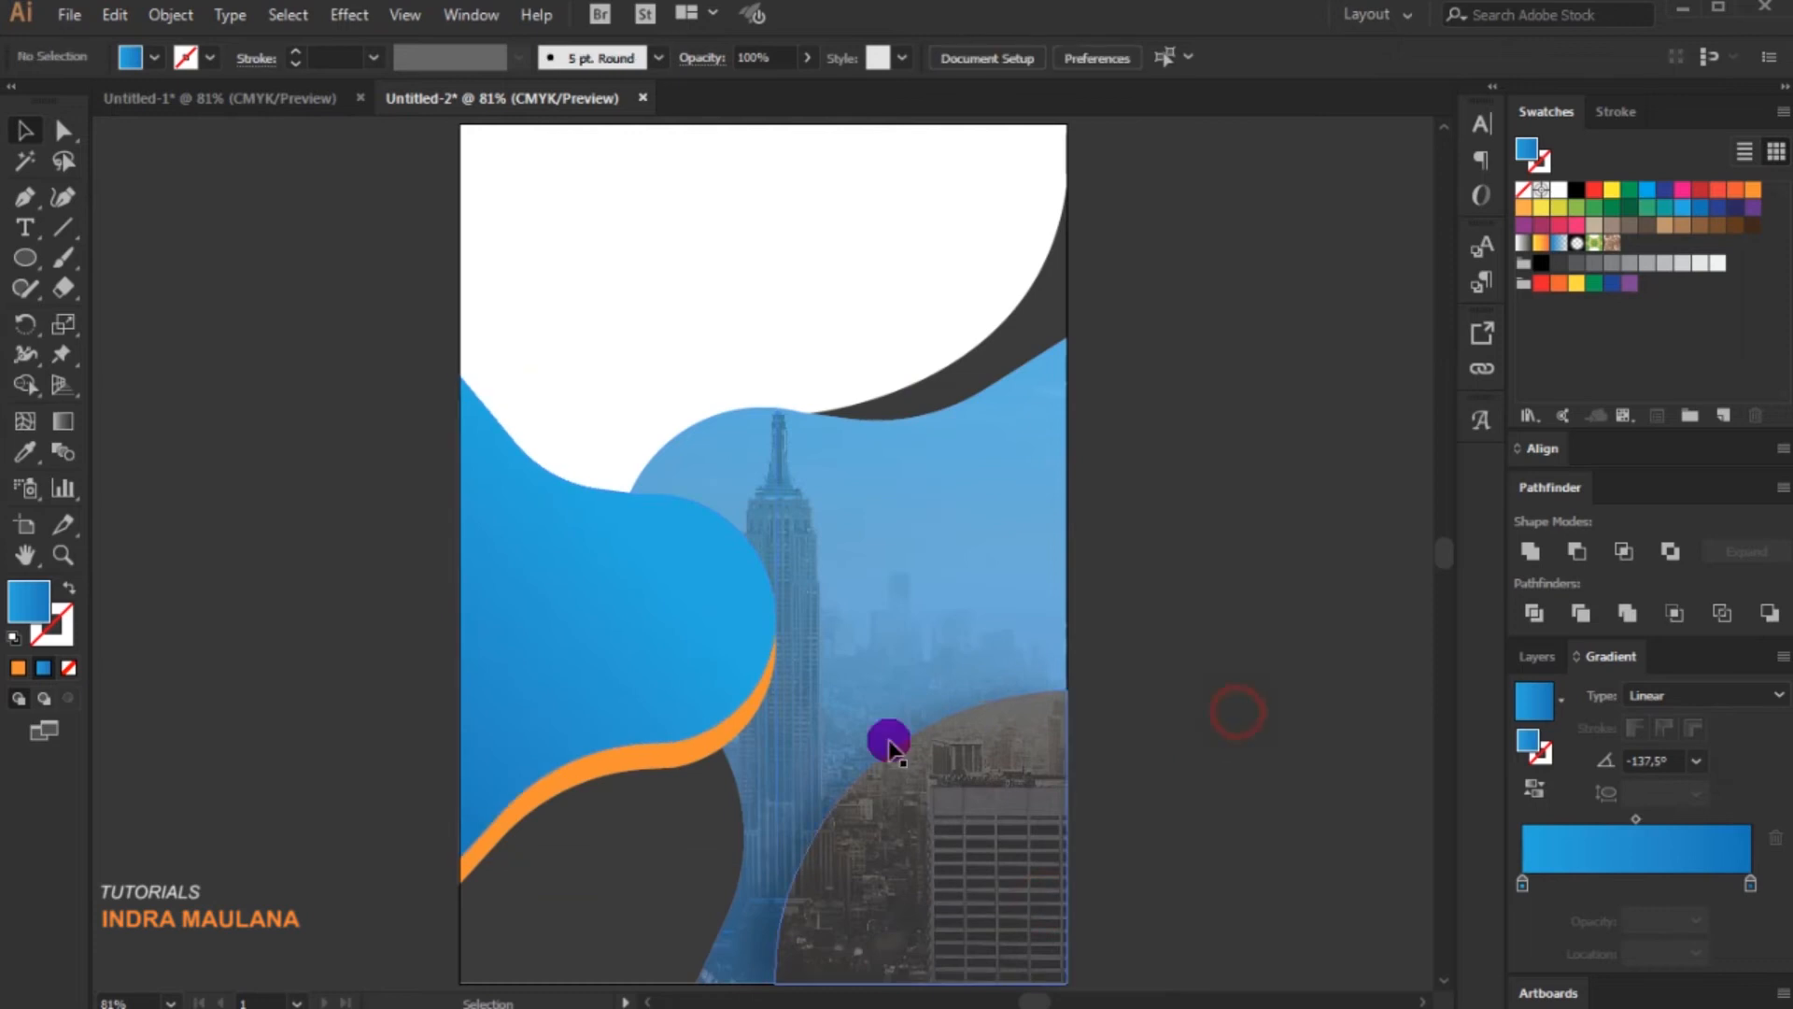
- Fill the orange copy with black and apply a Gaussian Blur with a radius of 36.4 pixels
{"action": "left_click", "coordinate": [728, 744]}
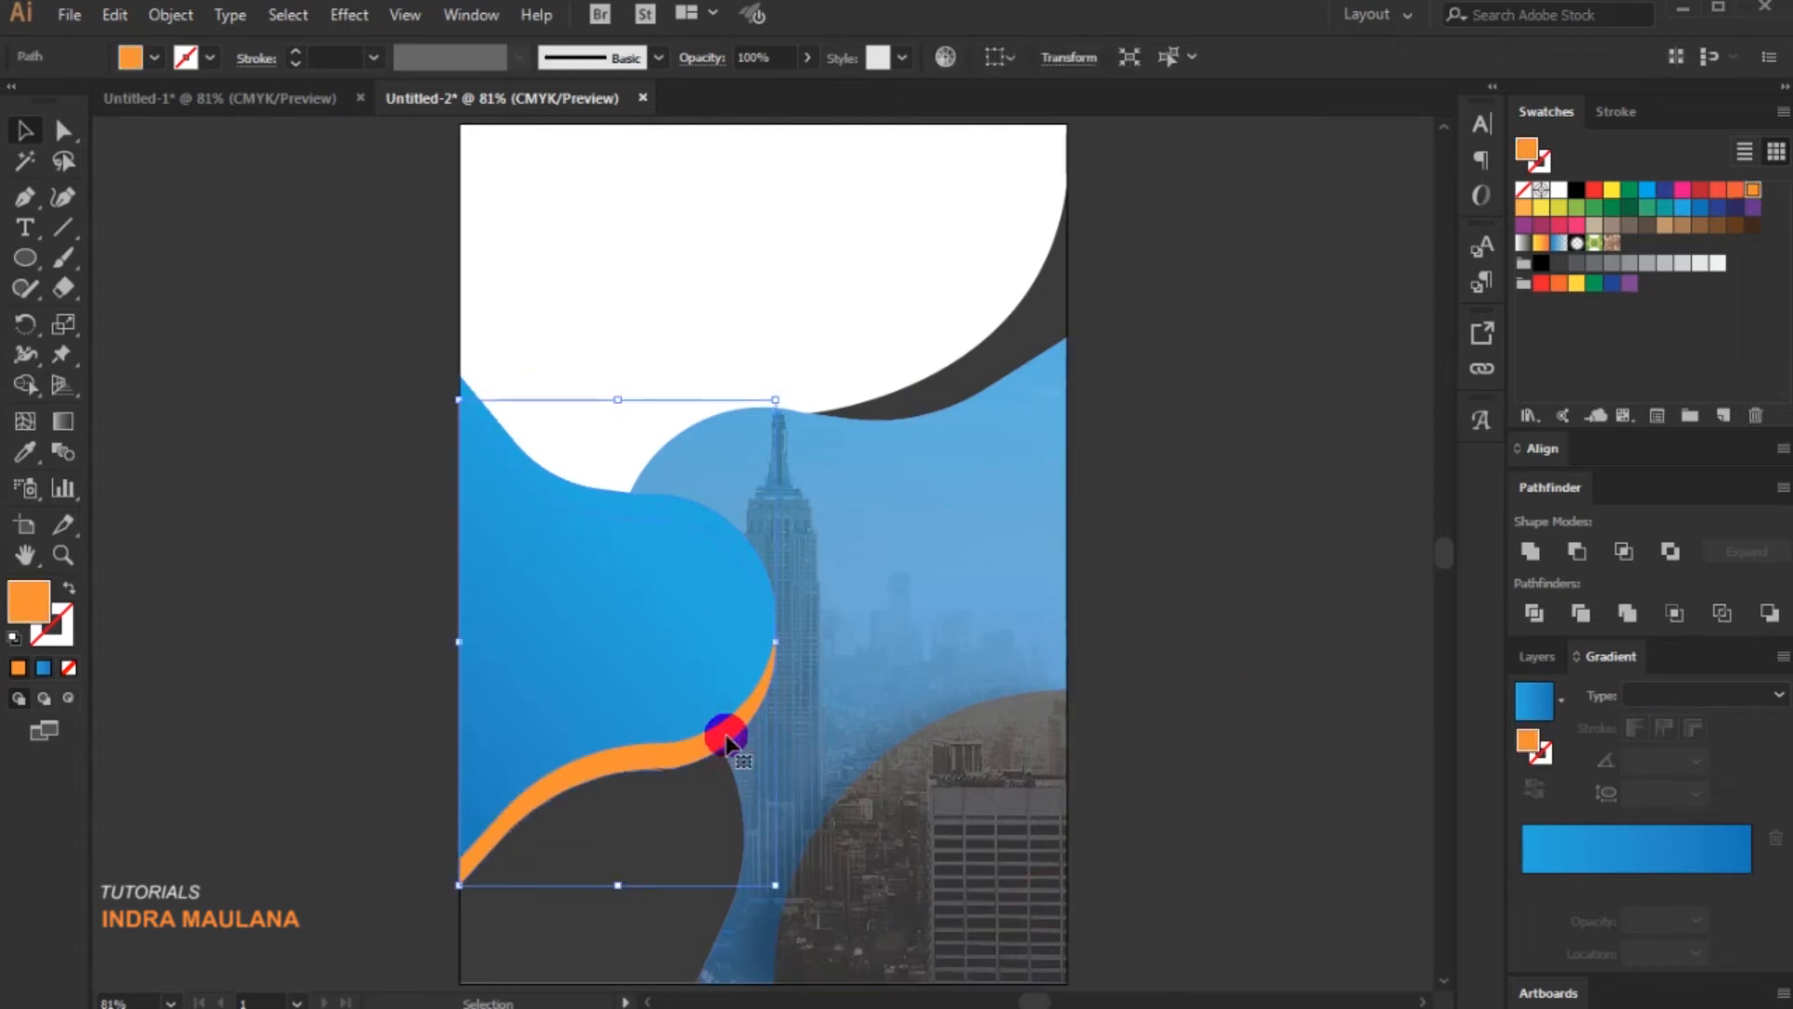
{"action": "left_click", "coordinate": [1545, 266]}
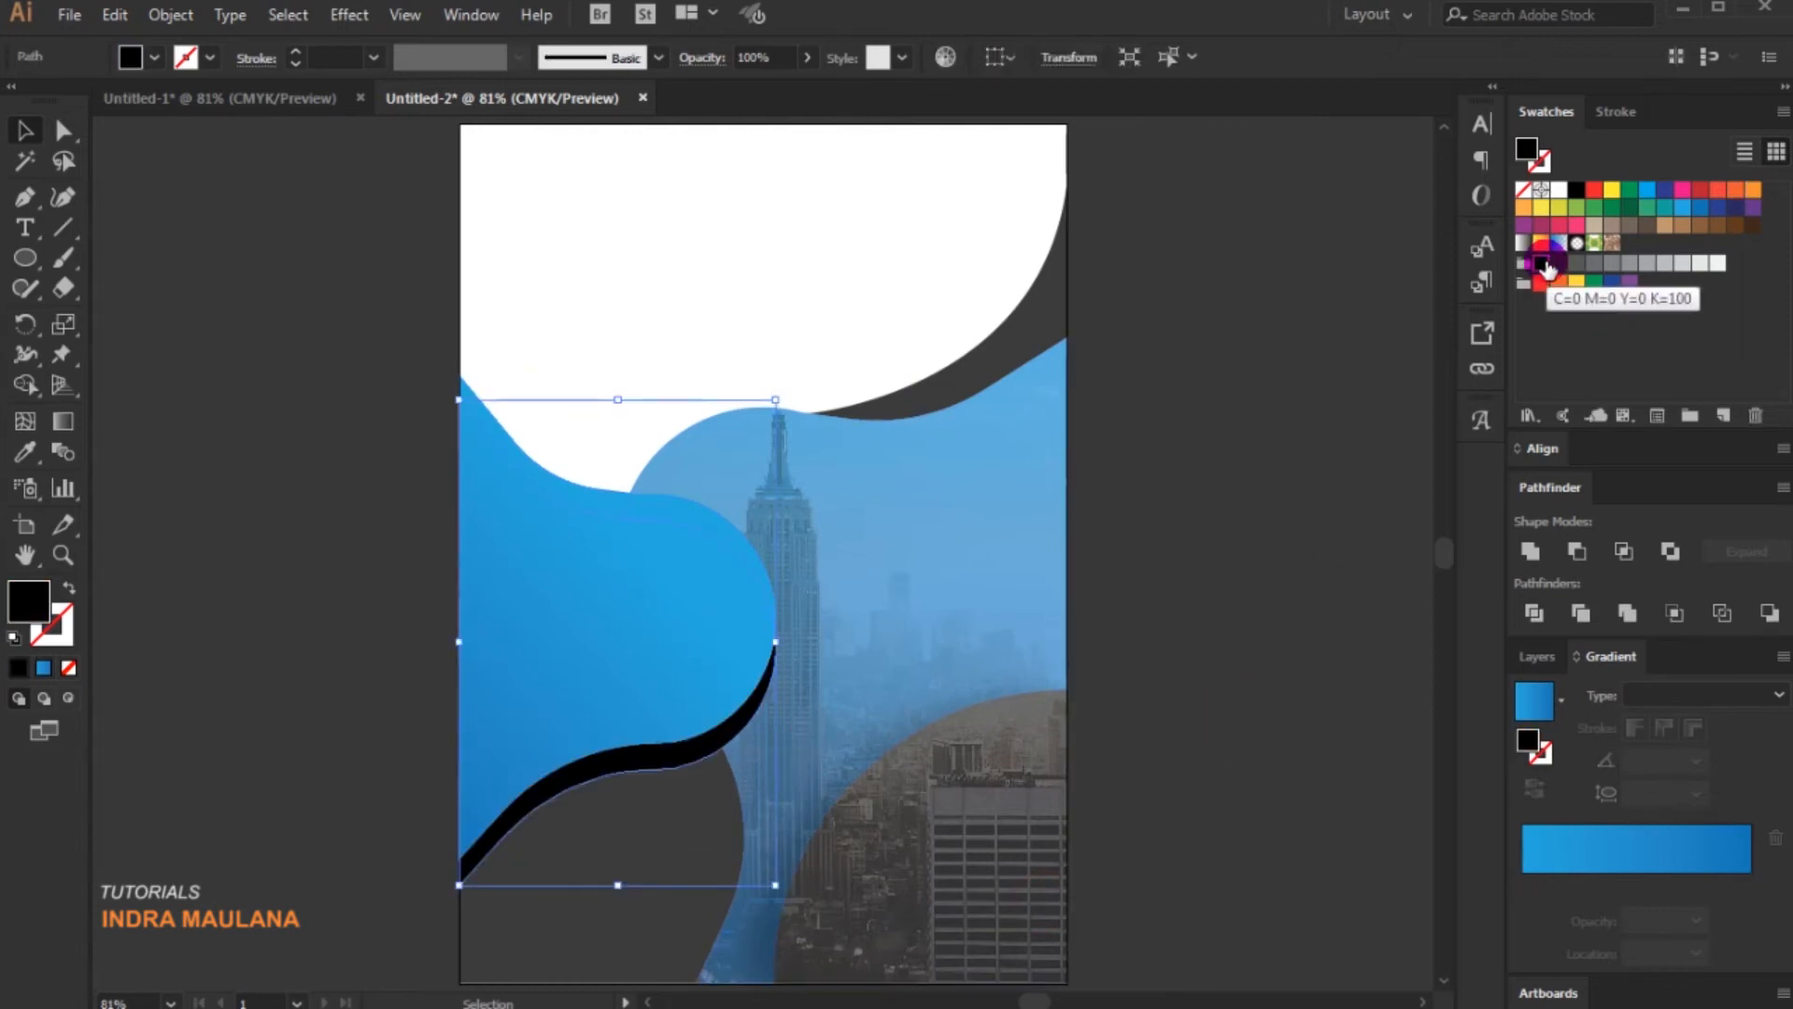
{"action": "left_click", "coordinate": [352, 15]}
{"action": "mouse_move", "coordinate": [379, 436]}
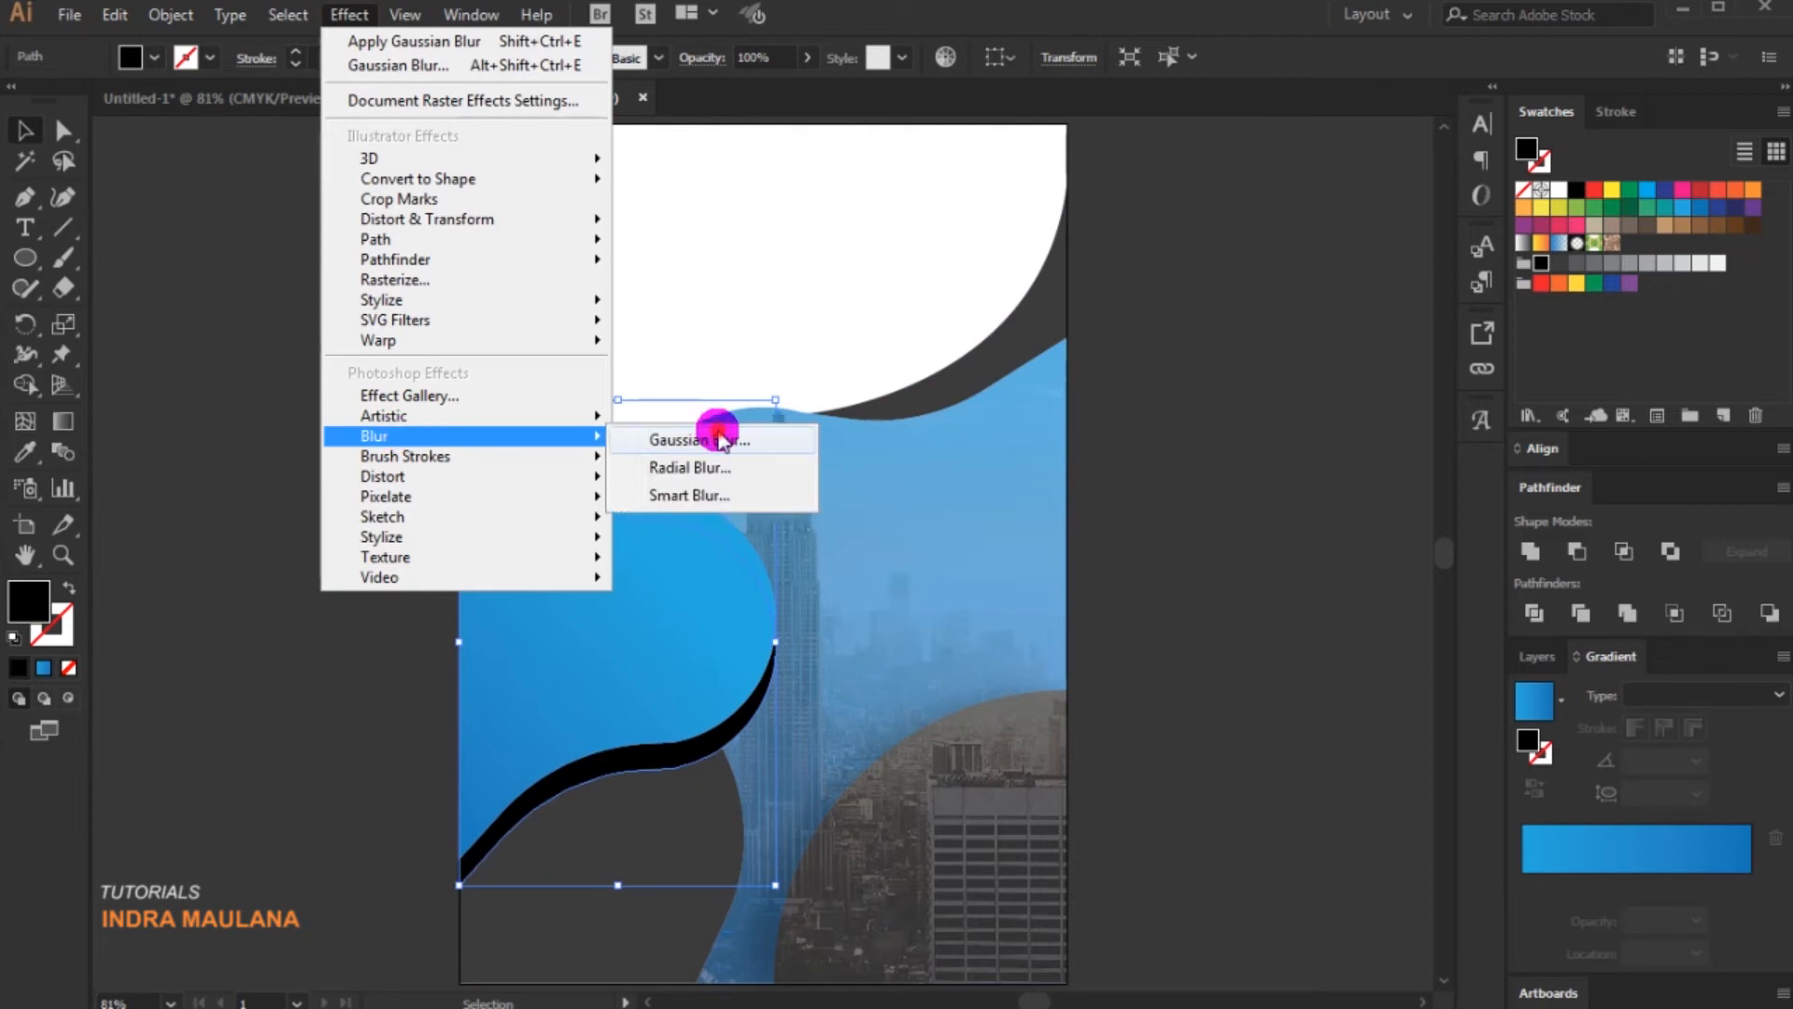
{"action": "left_click", "coordinate": [719, 440]}
{"action": "left_click", "coordinate": [1228, 457]}
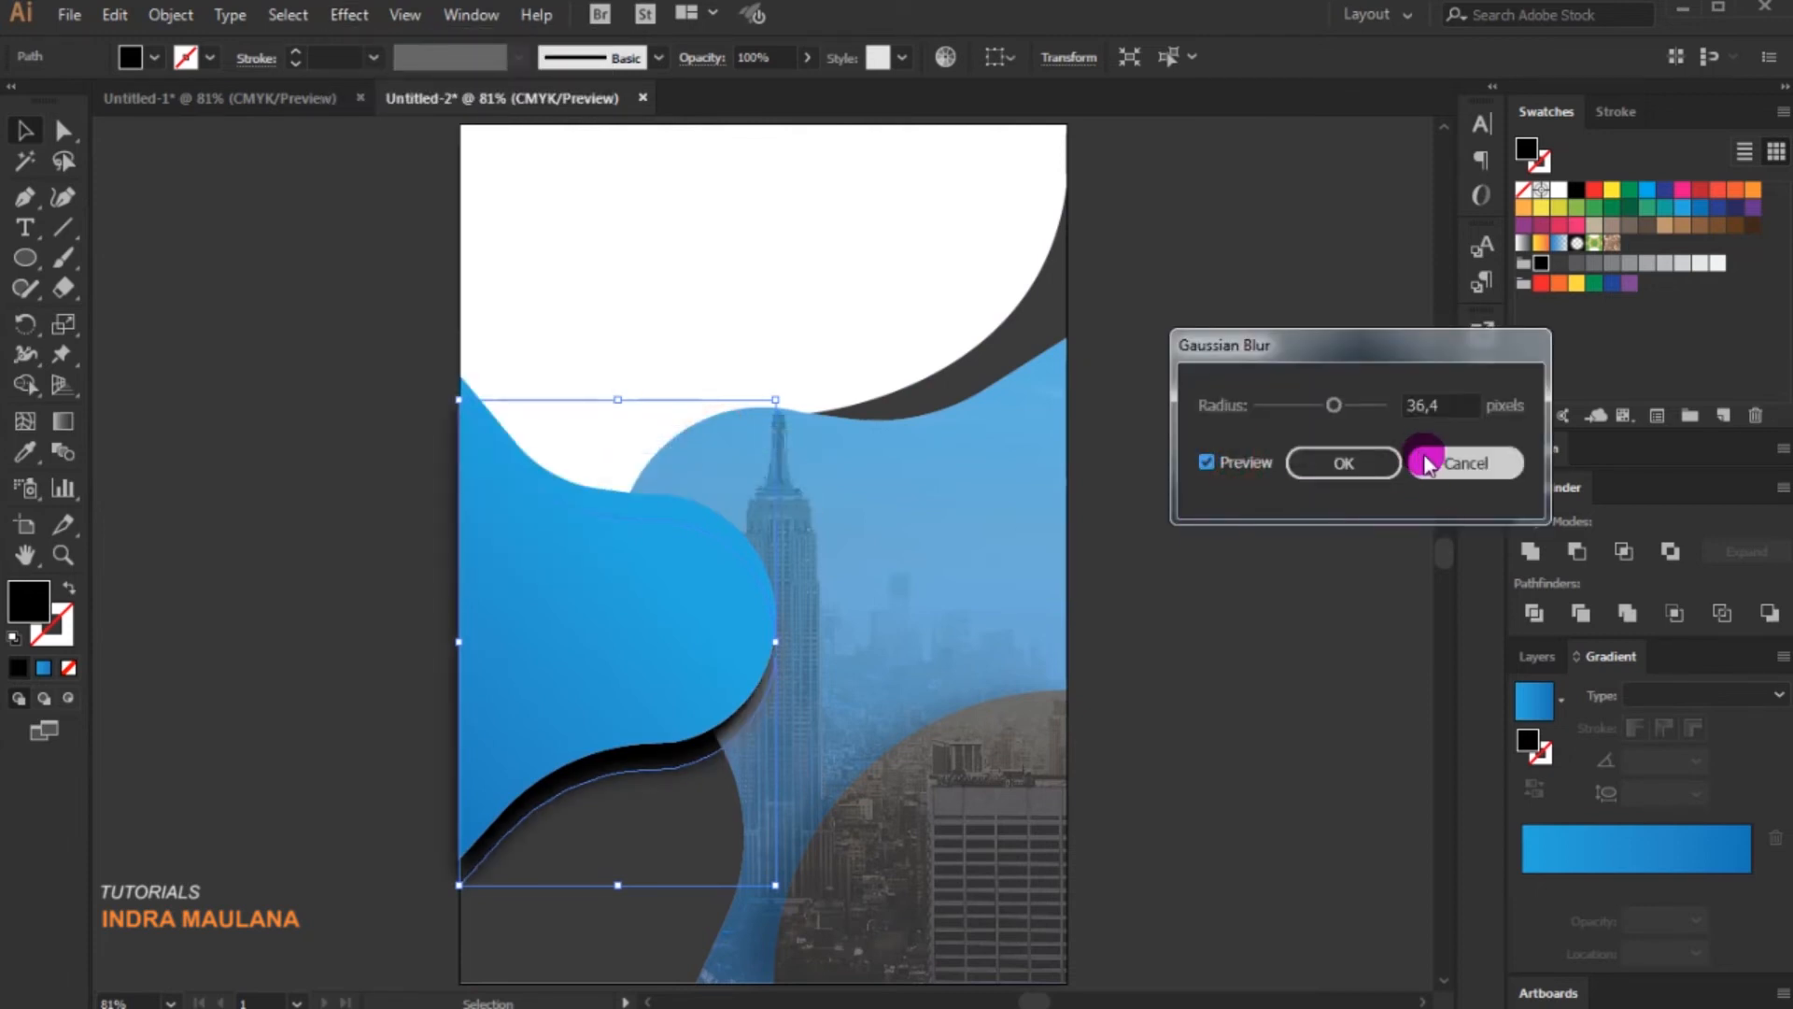
{"action": "left_click_drag", "start_coordinate": [1358, 405], "coordinate": [1336, 403]}
{"action": "left_click", "coordinate": [1342, 465]}
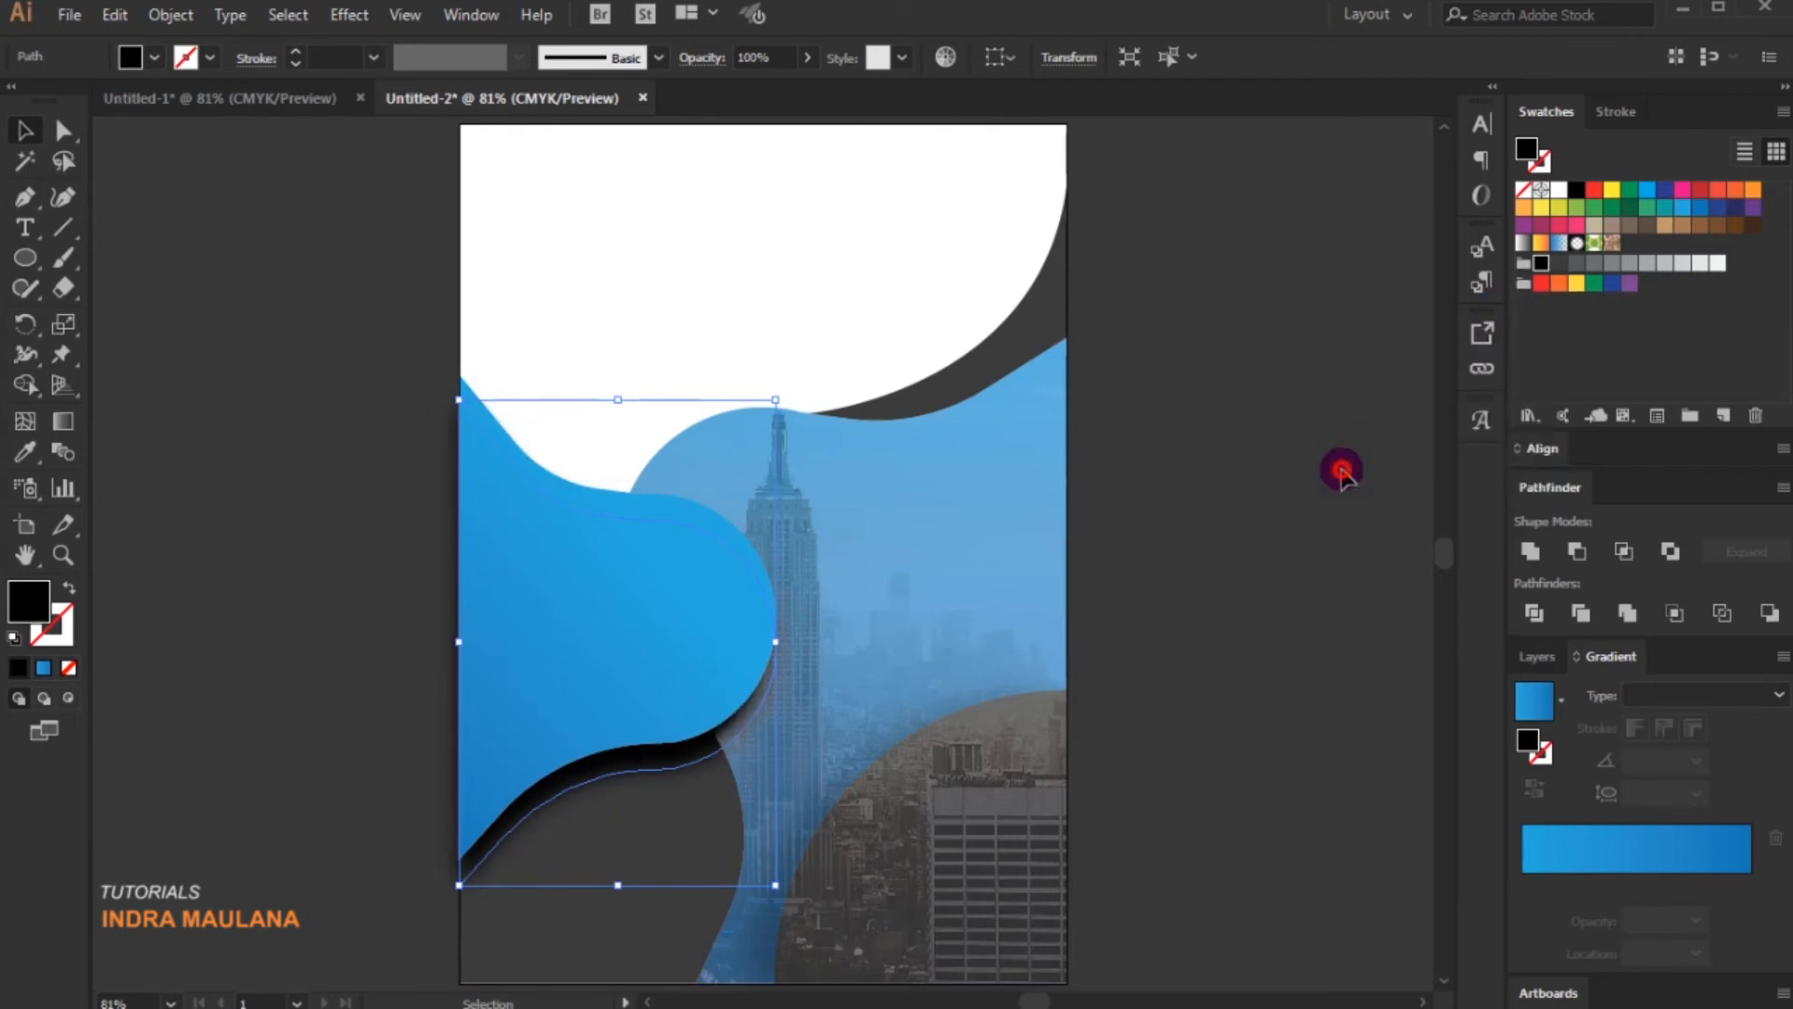
{"action": "left_click", "coordinate": [1341, 471]}
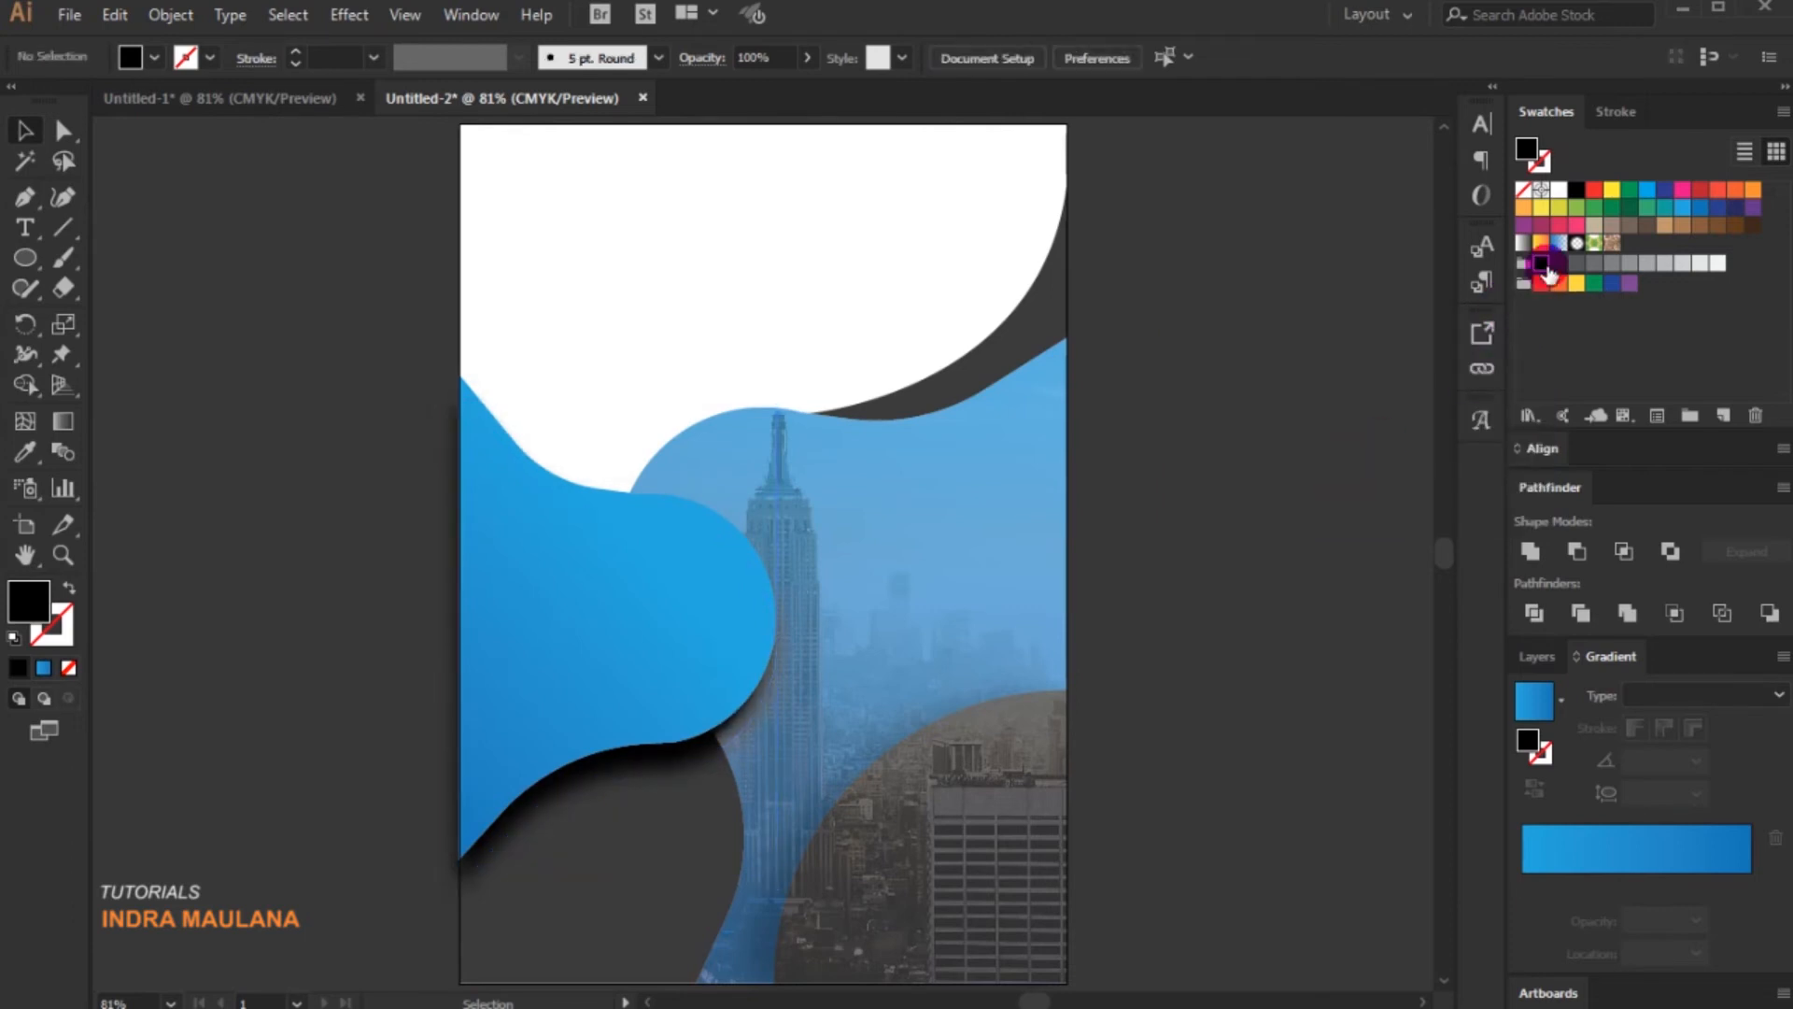
- Try filling the blurred black copy with the dark grey K=90 swatch
{"action": "left_click", "coordinate": [668, 761]}
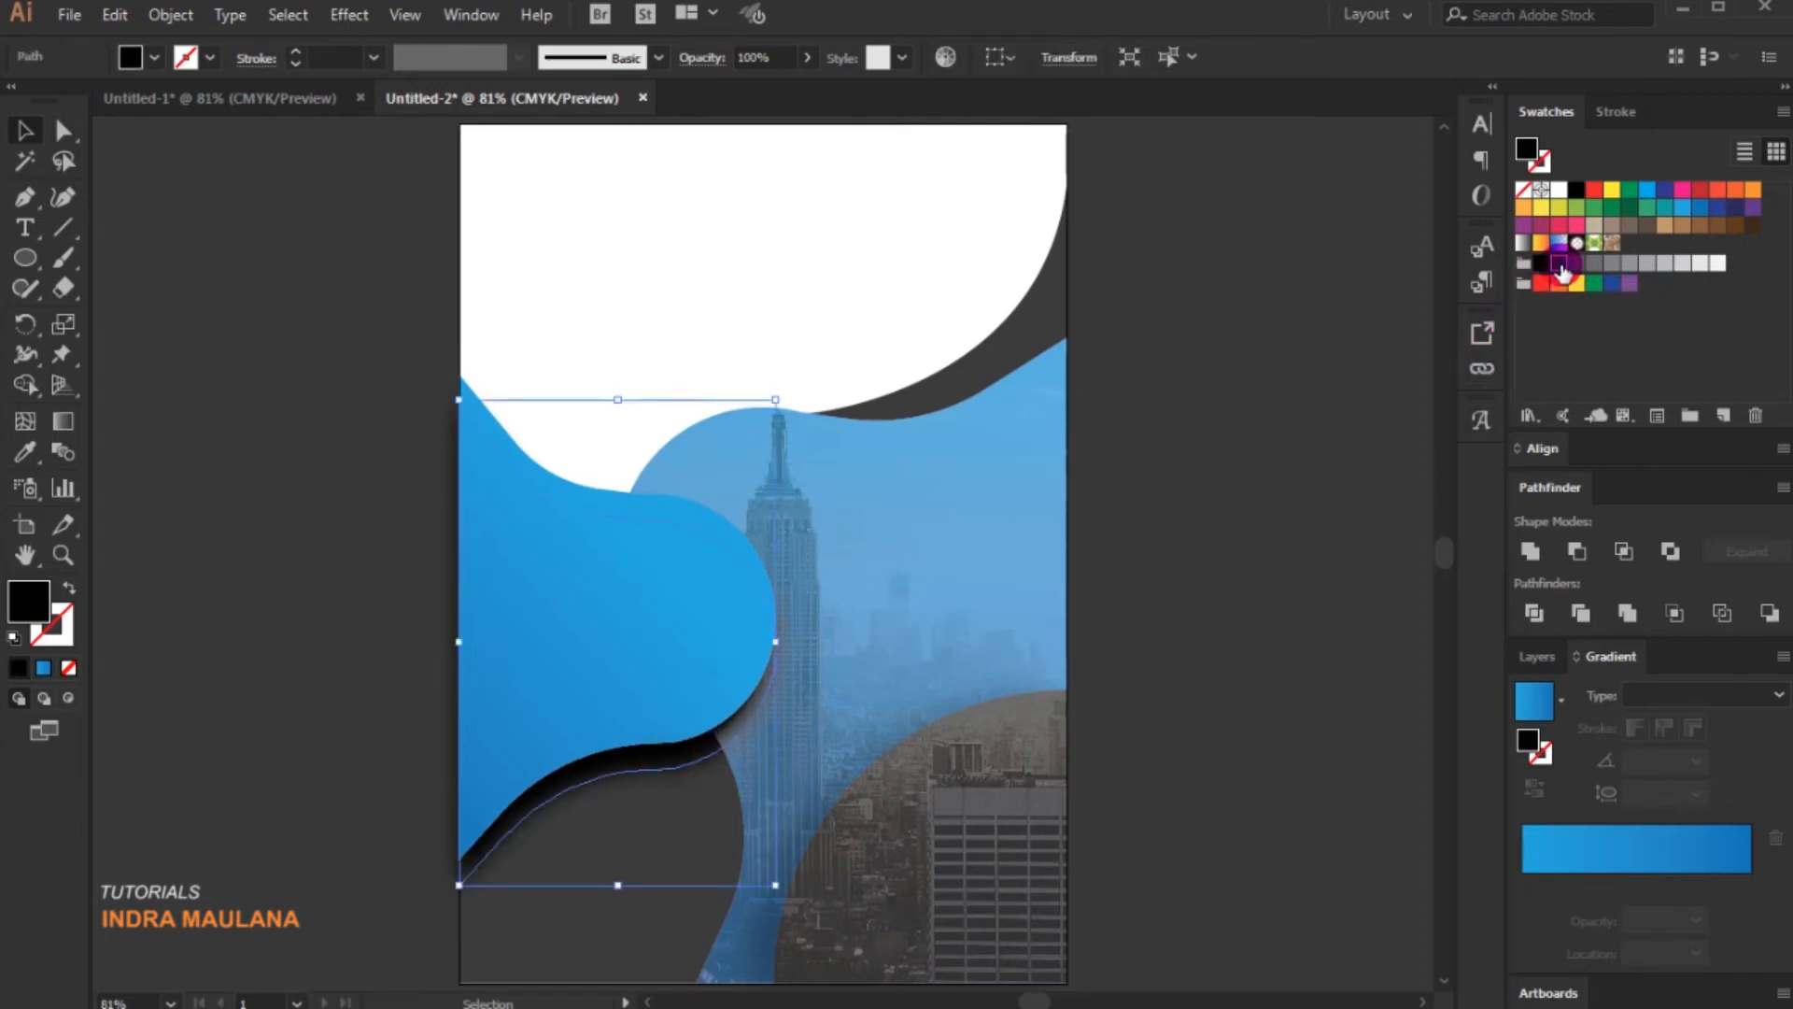
{"action": "left_click", "coordinate": [1560, 265]}
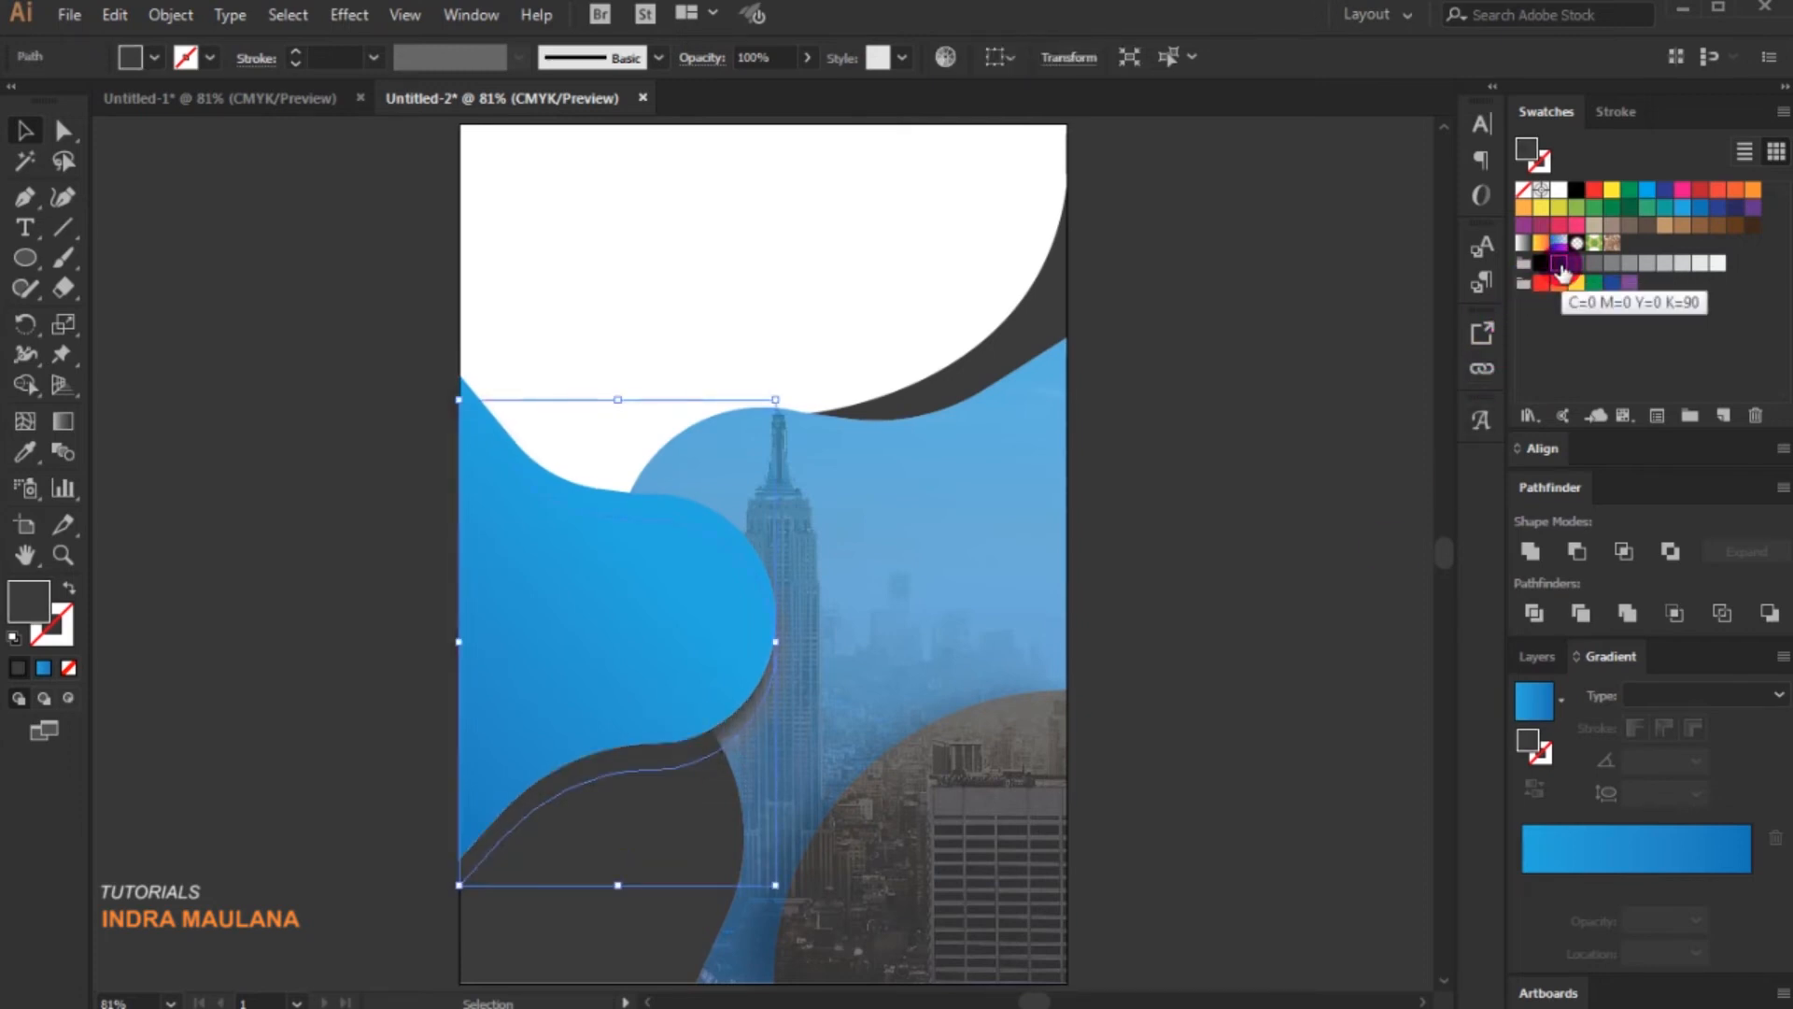
{"action": "left_click", "coordinate": [1317, 557]}
- Set the opacity of the blurred black shadow shape to 20% and nudge it upward
{"action": "left_click", "coordinate": [712, 752]}
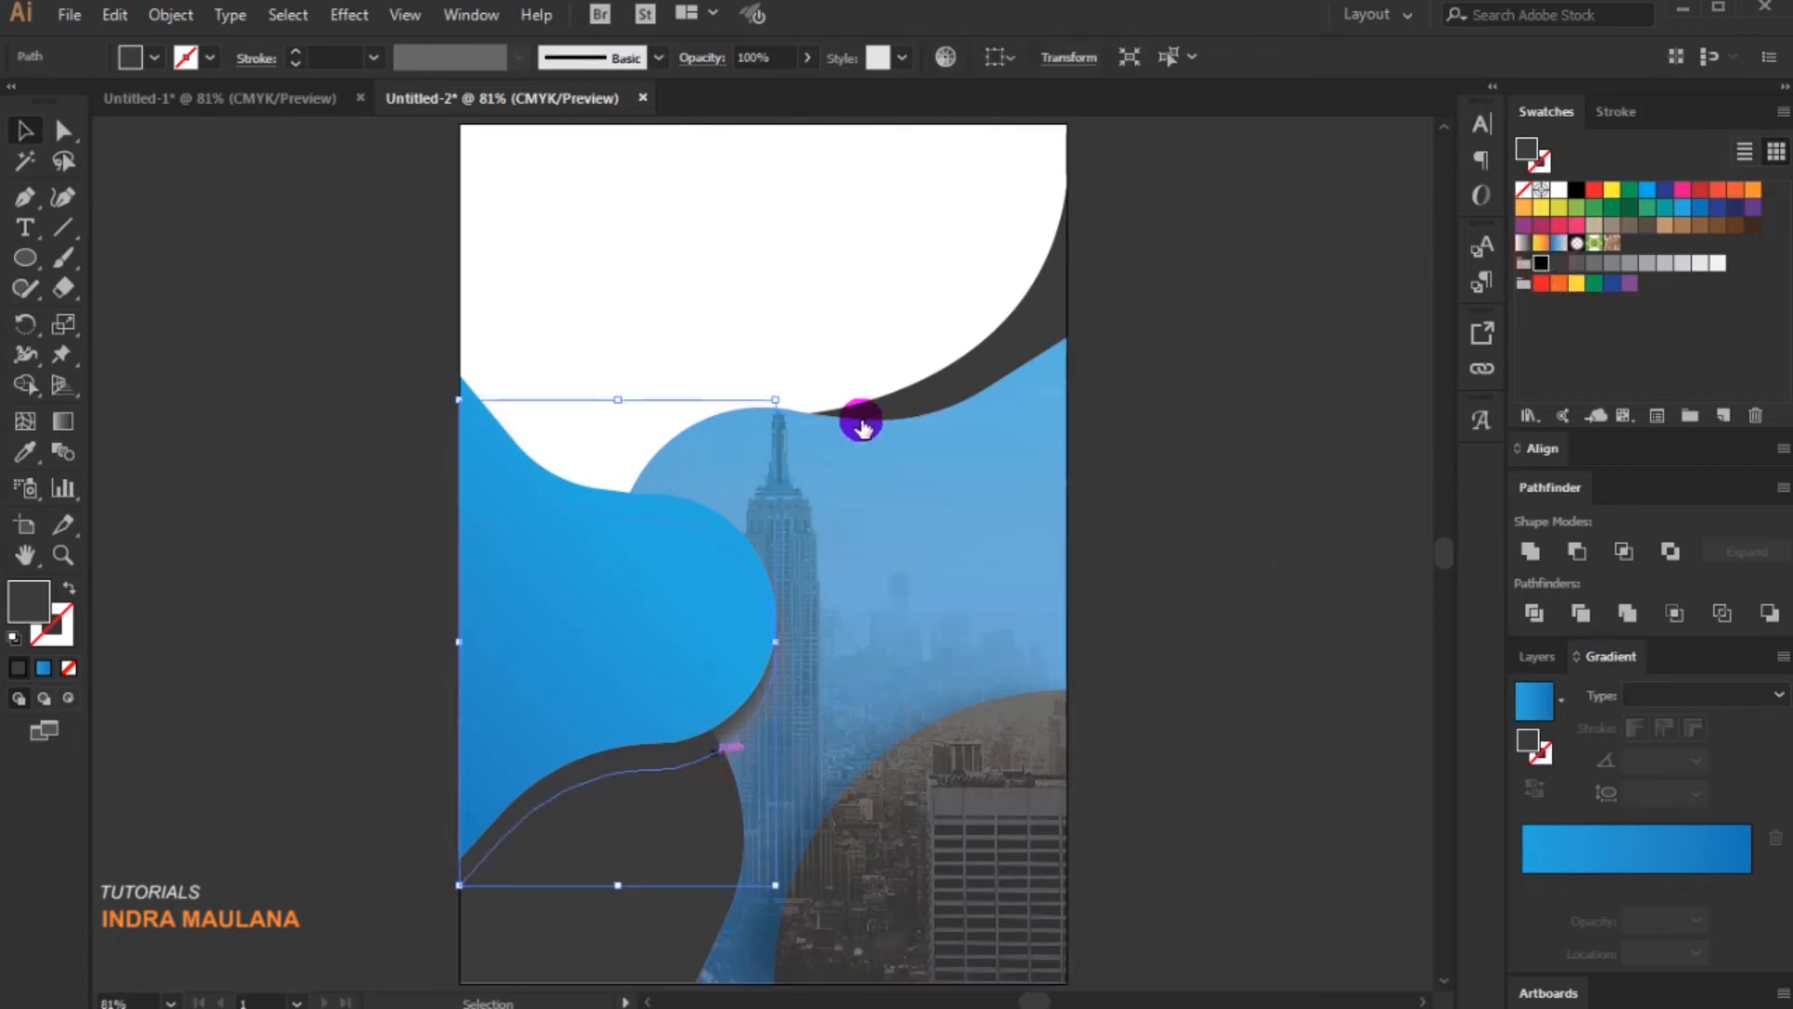
{"action": "left_click", "coordinate": [773, 58]}
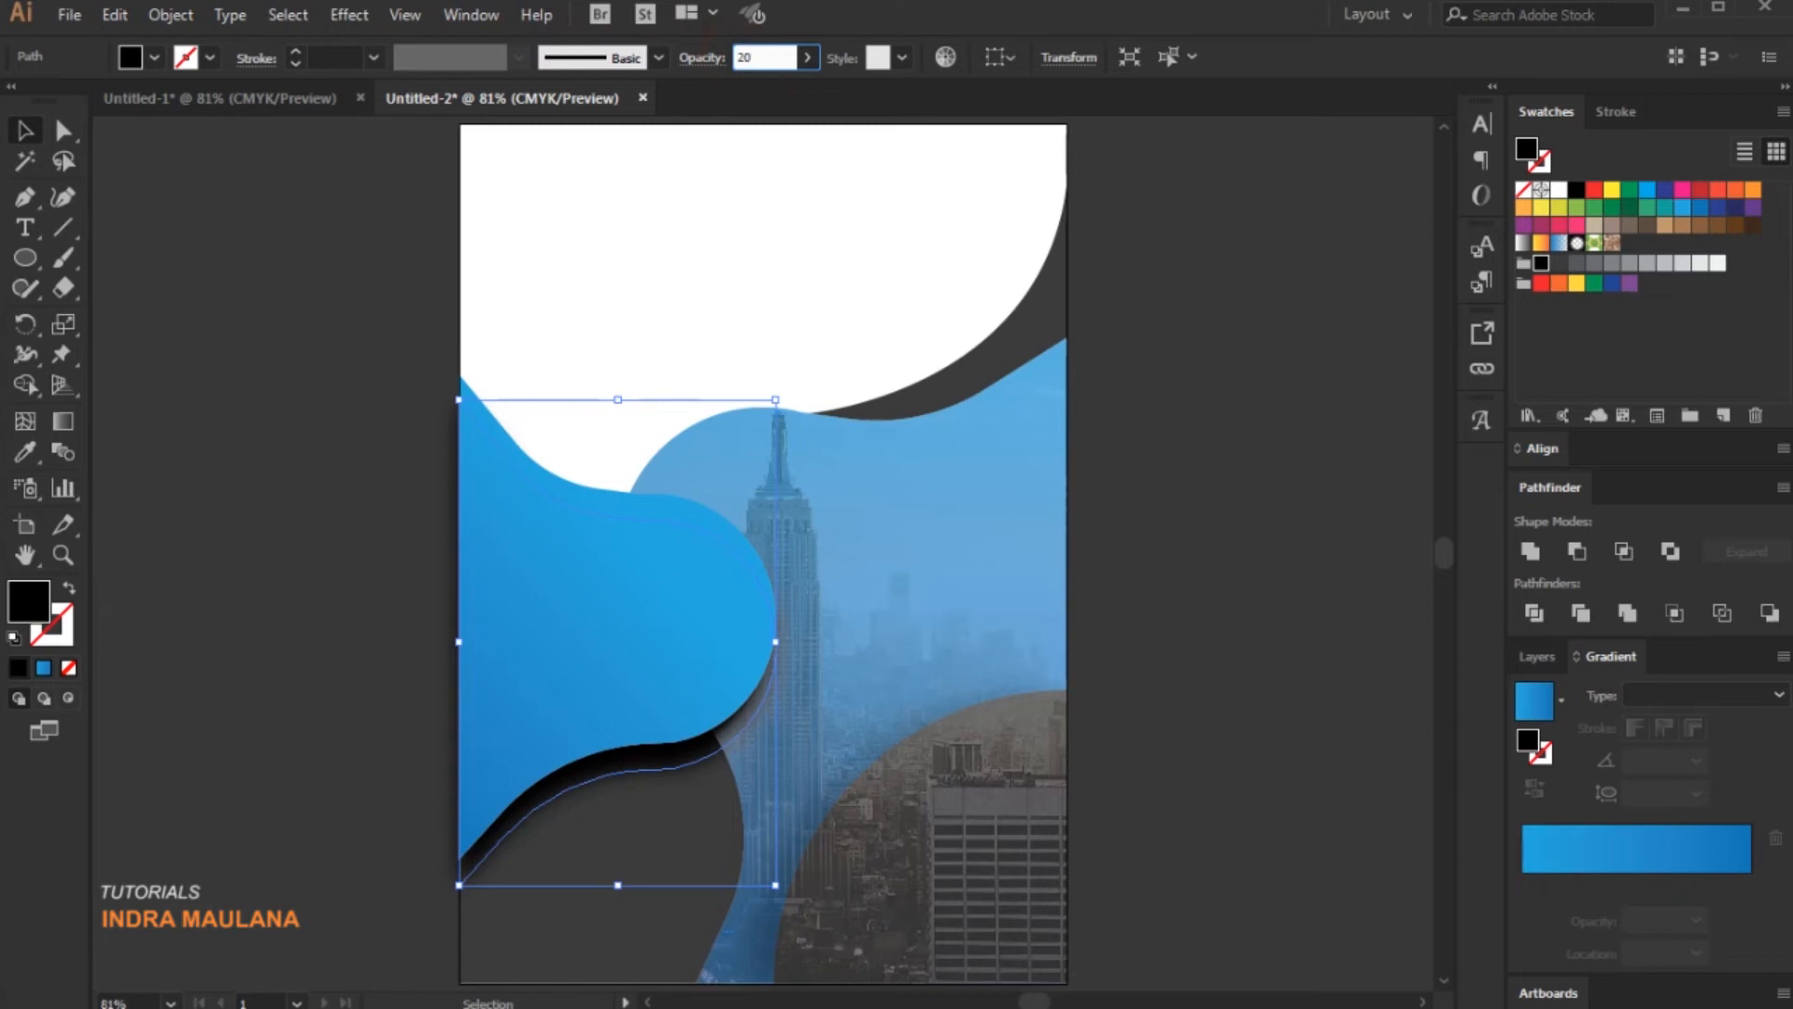
{"action": "type", "text": "20"}
{"action": "key", "text": "Return"}
{"action": "left_click", "coordinate": [377, 753]}
{"action": "left_click", "coordinate": [590, 785]}
{"action": "key", "text": "shift+Up"}
{"action": "left_click", "coordinate": [261, 633]}
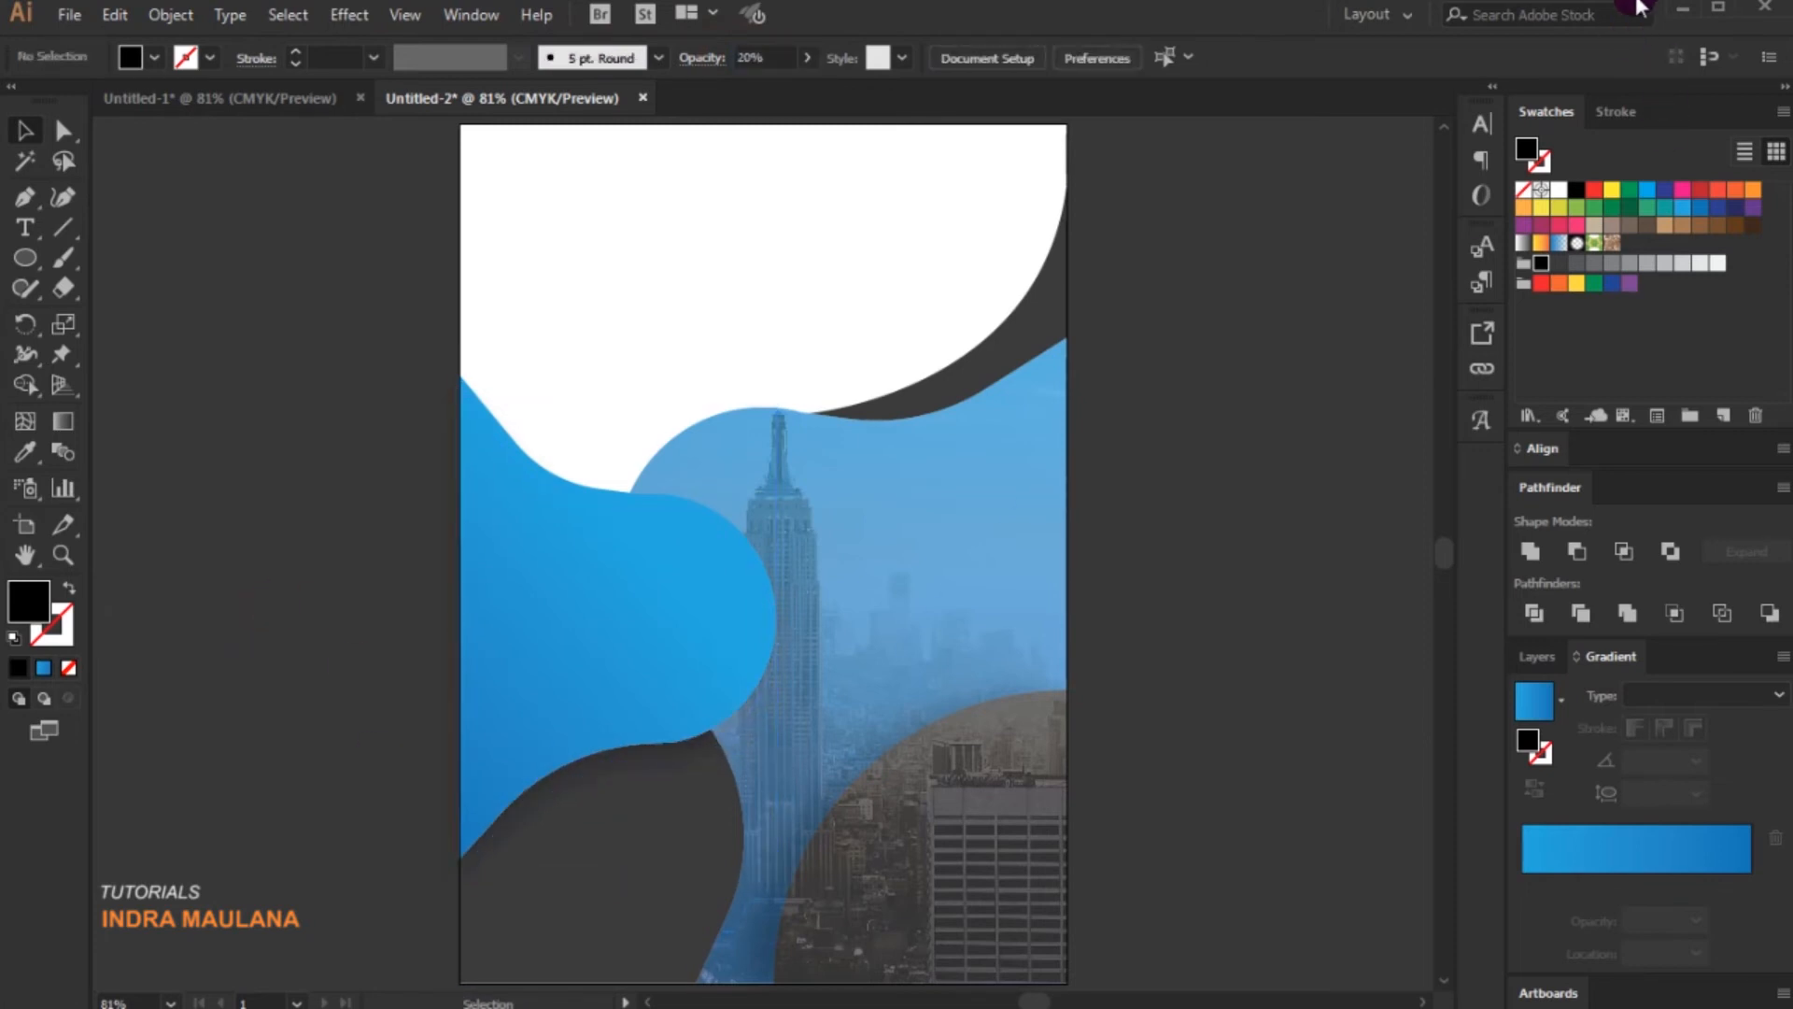
- Unlock all locked objects in the document and clear the selection
{"action": "key", "text": "ctrl+minus"}
{"action": "left_click", "coordinate": [170, 14]}
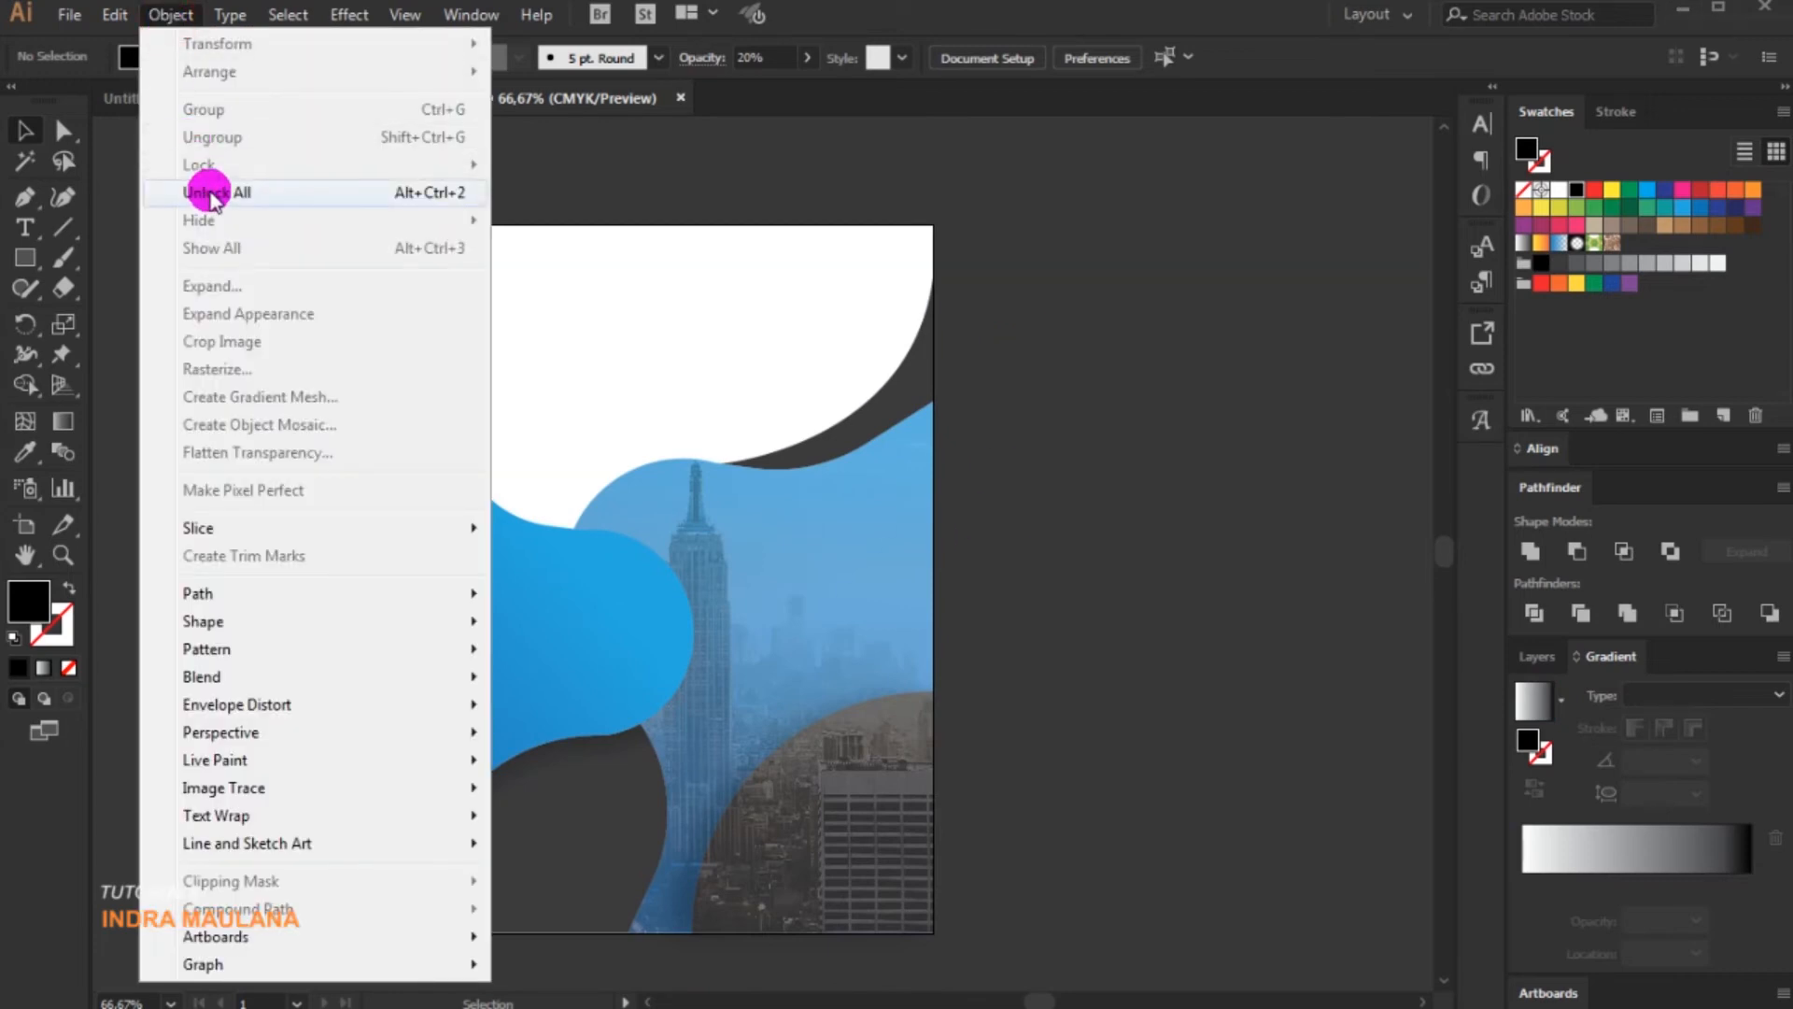
{"action": "left_click", "coordinate": [301, 192]}
{"action": "left_click", "coordinate": [192, 490]}
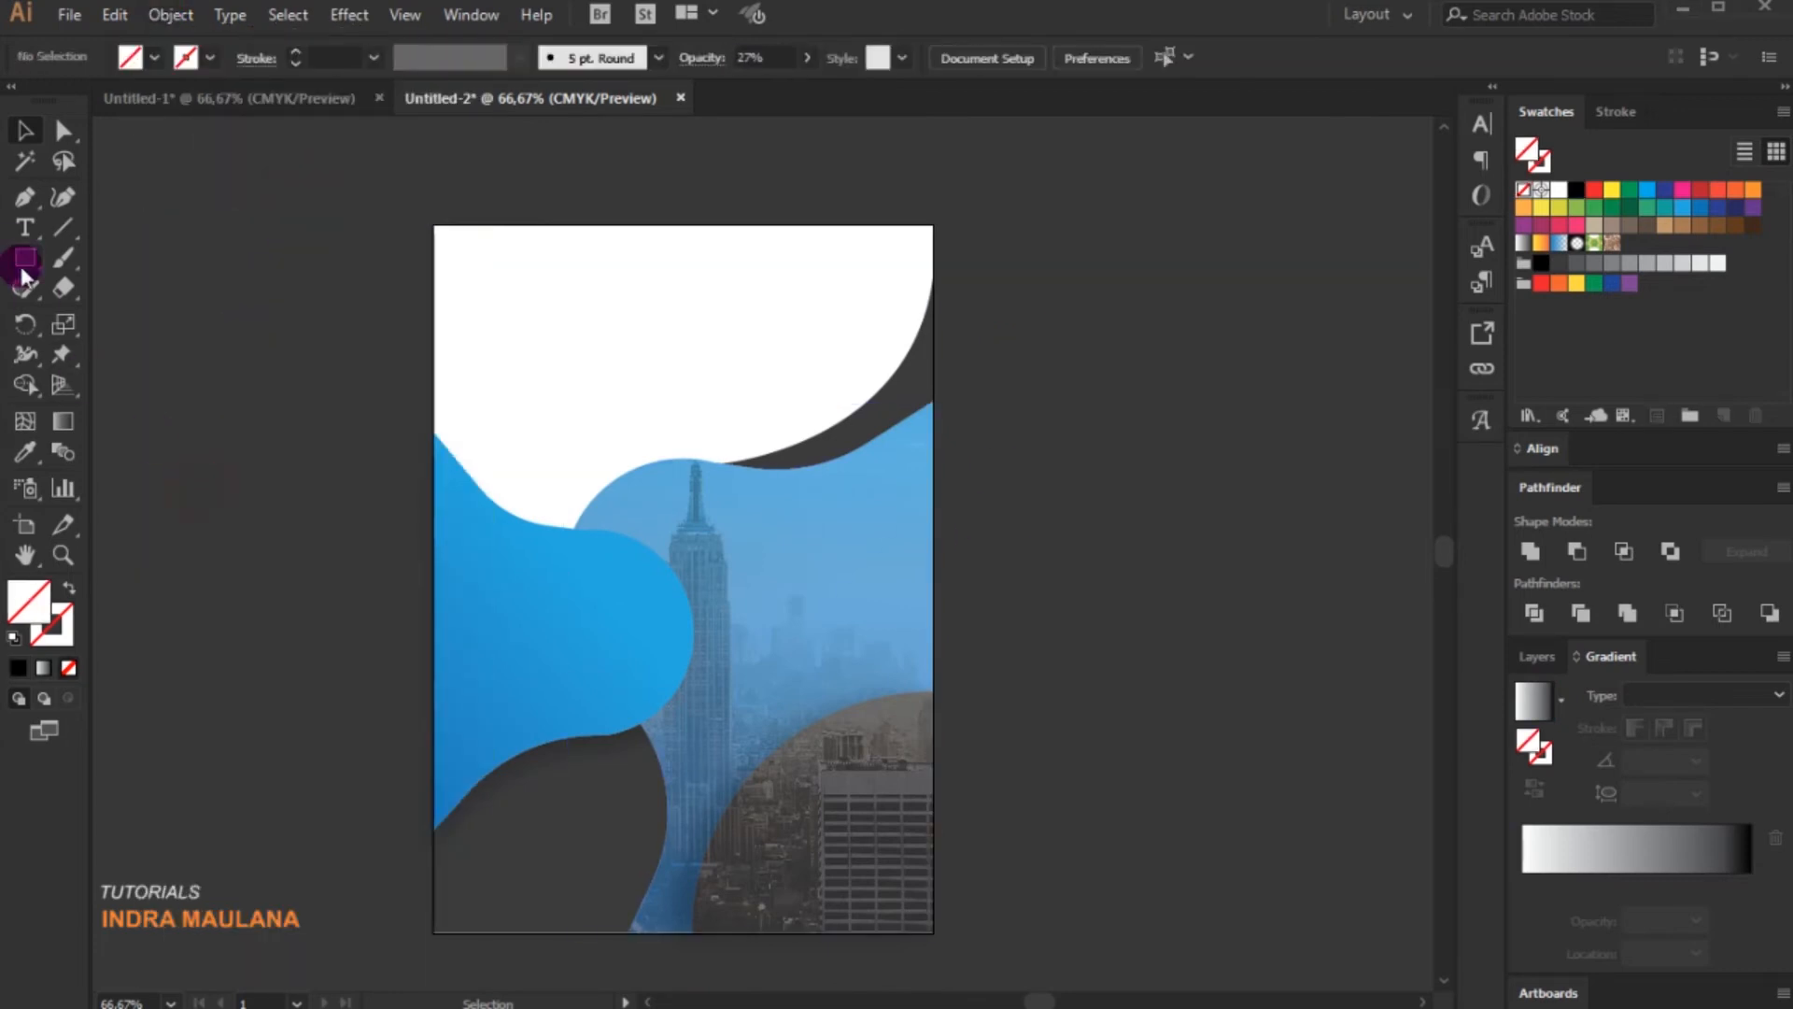
- Draw a rectangle covering the whole artboard, fill it with black and send it to the back
{"action": "left_click_drag", "start_coordinate": [433, 225], "coordinate": [933, 932]}
{"action": "left_click", "coordinate": [27, 133]}
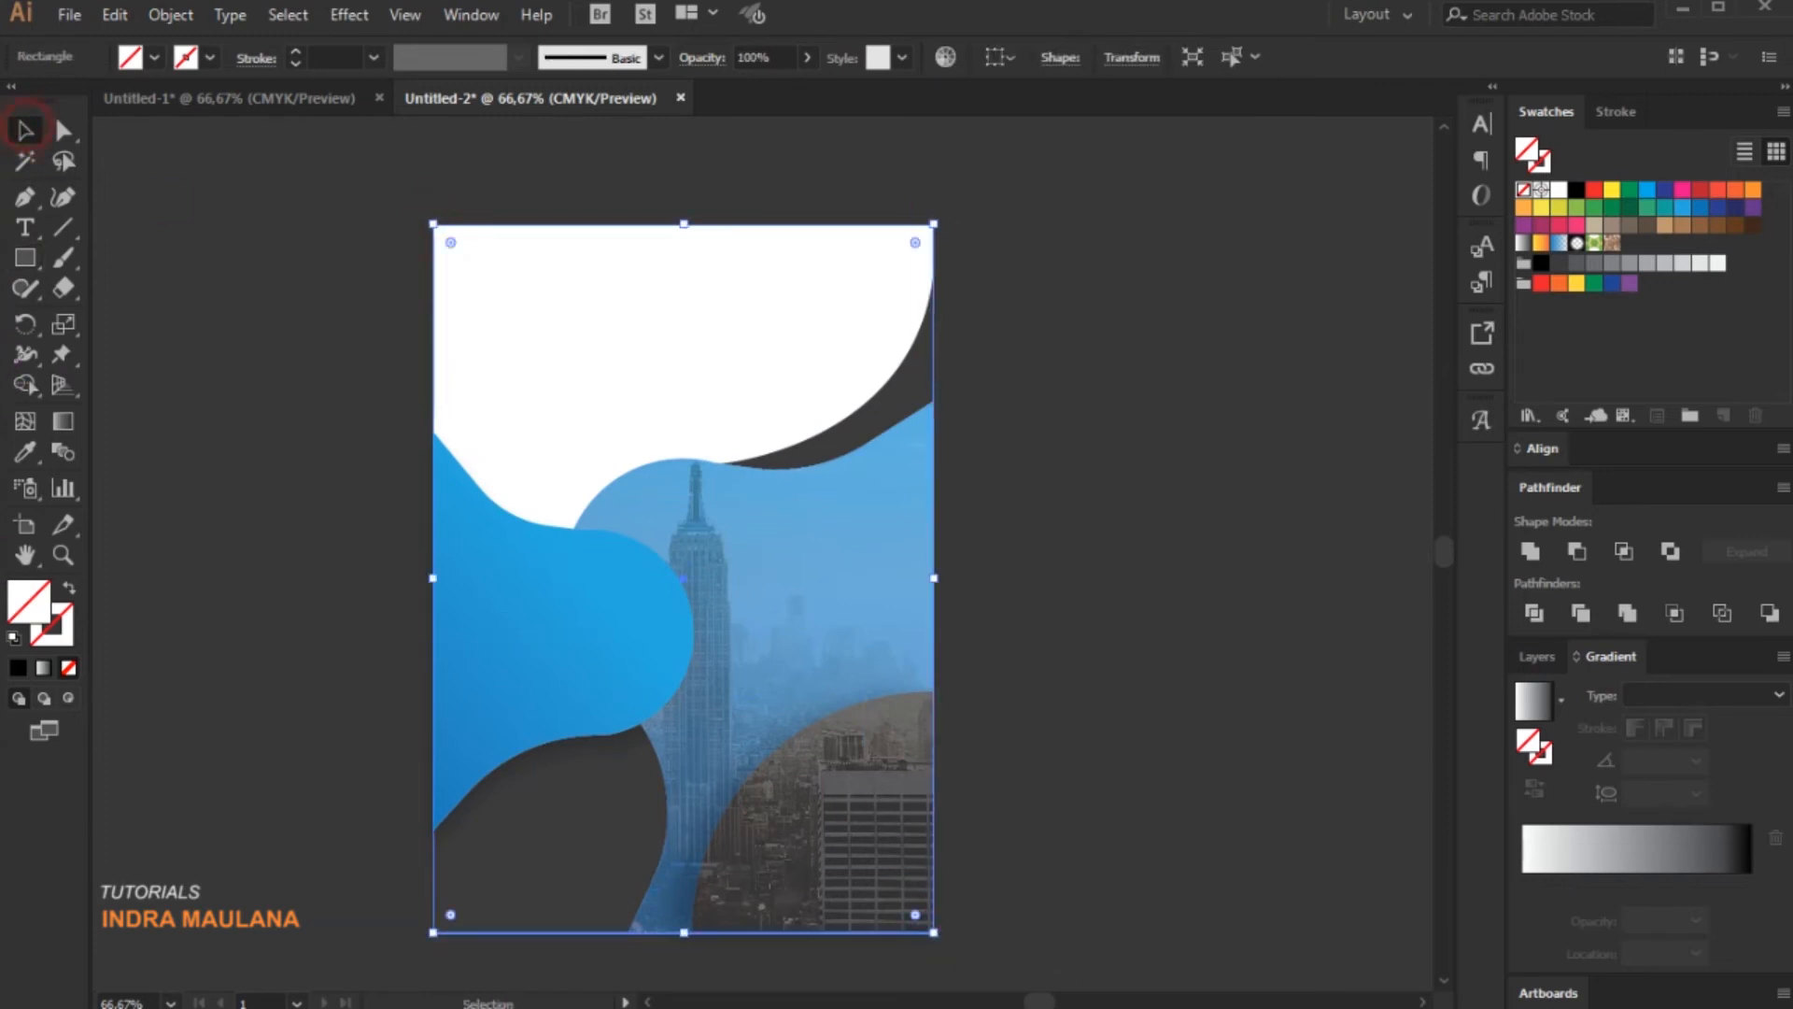
{"action": "left_click", "coordinate": [1562, 191]}
{"action": "right_click", "coordinate": [659, 377]}
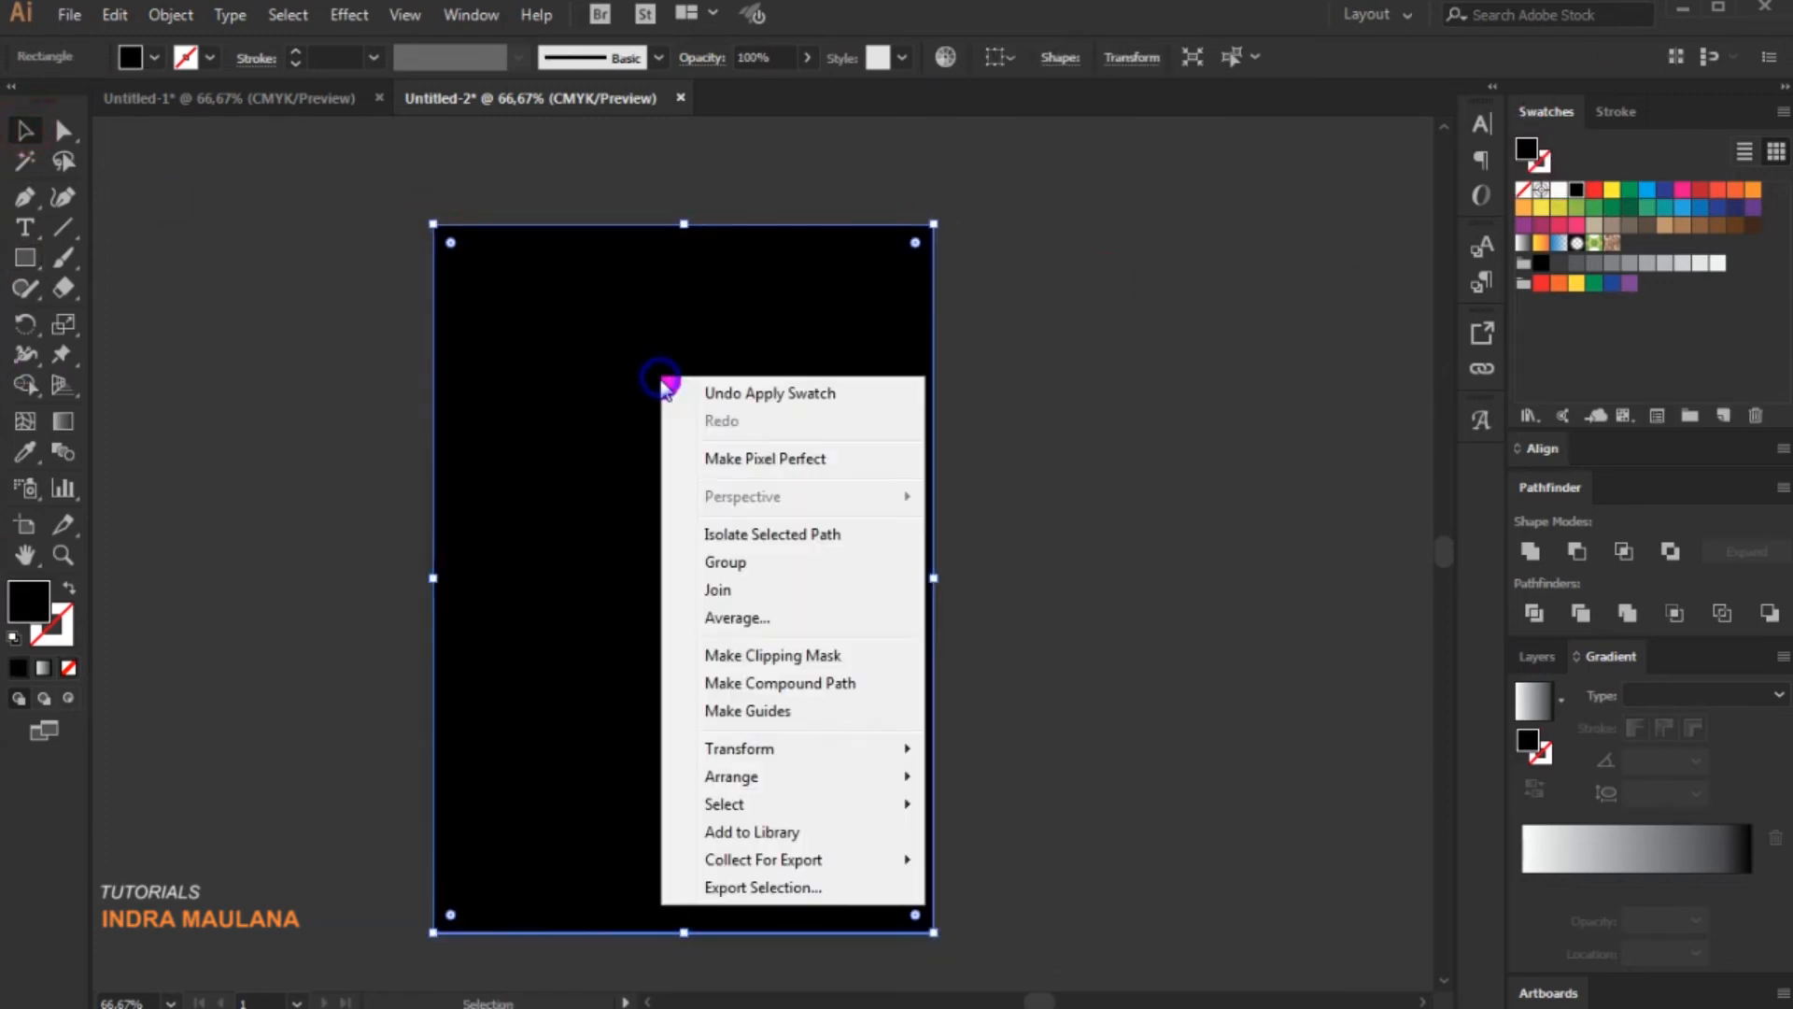
{"action": "mouse_move", "coordinate": [788, 778]}
{"action": "left_click", "coordinate": [1067, 859]}
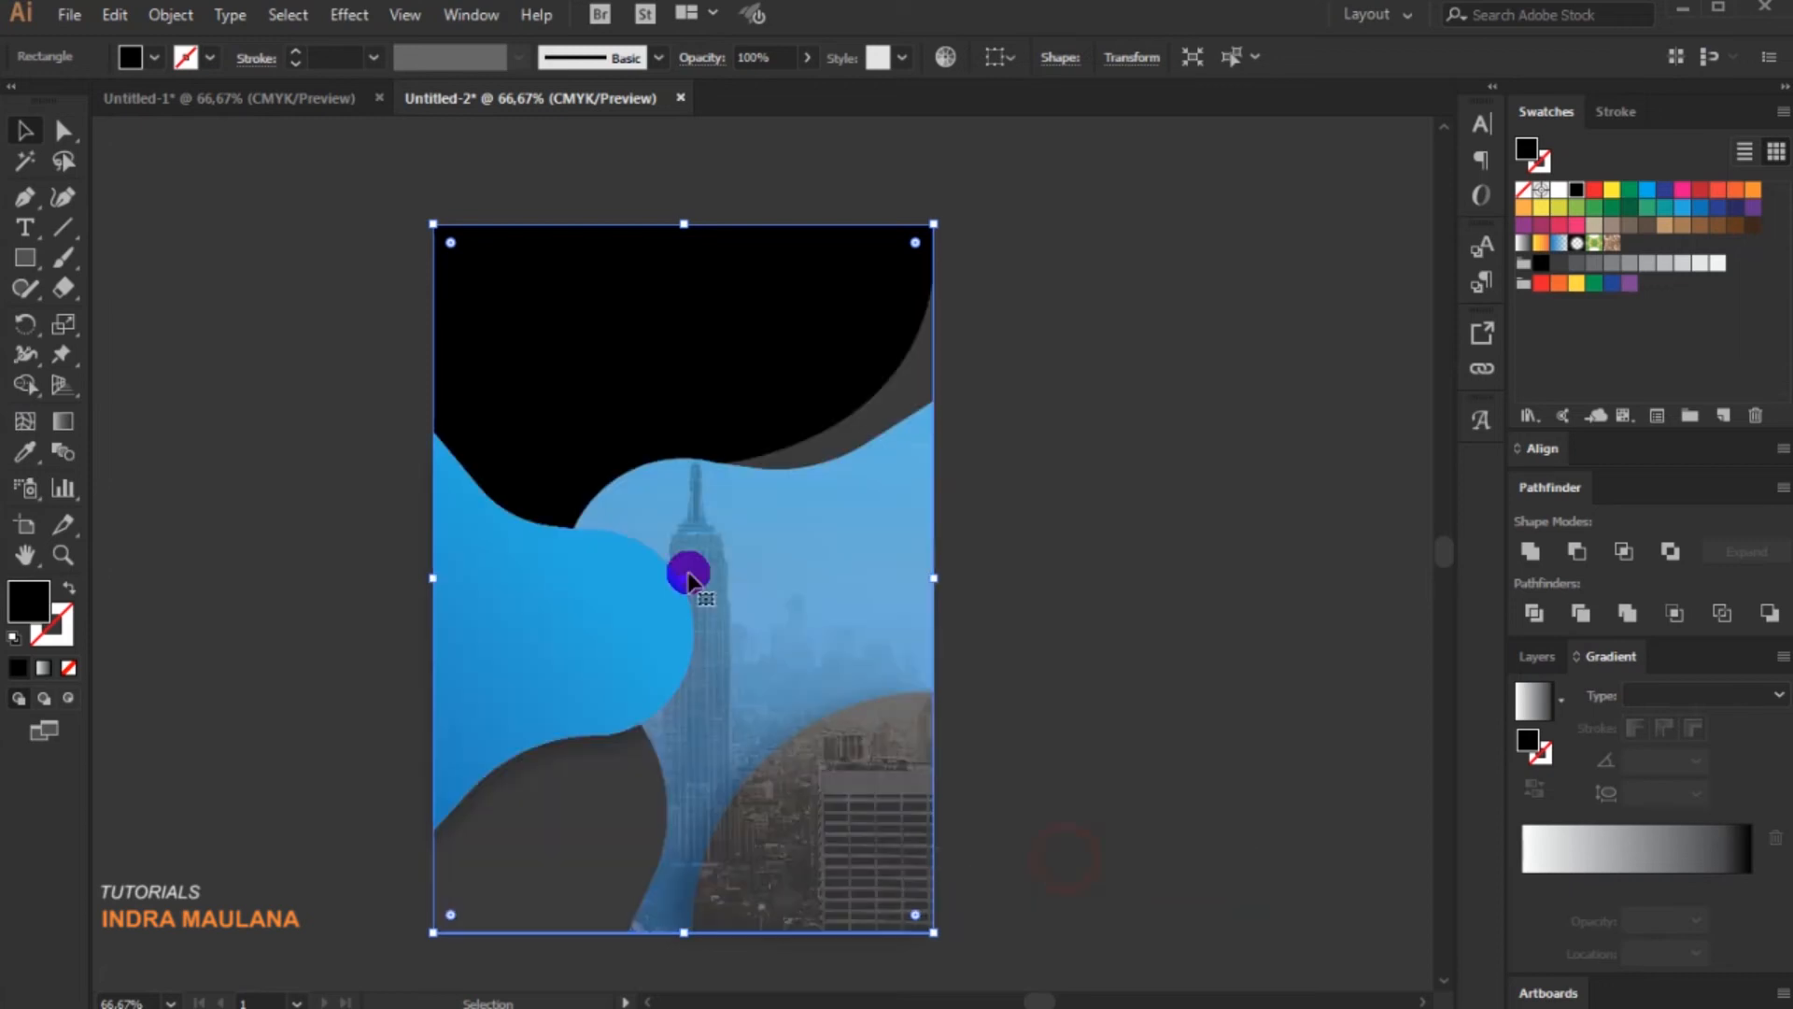
- Copy the black background rectangle, paste the copy in place and bring it to the front of all artwork
{"action": "left_click", "coordinate": [114, 15]}
{"action": "left_click", "coordinate": [158, 136]}
{"action": "left_click", "coordinate": [114, 15]}
{"action": "left_click", "coordinate": [412, 189]}
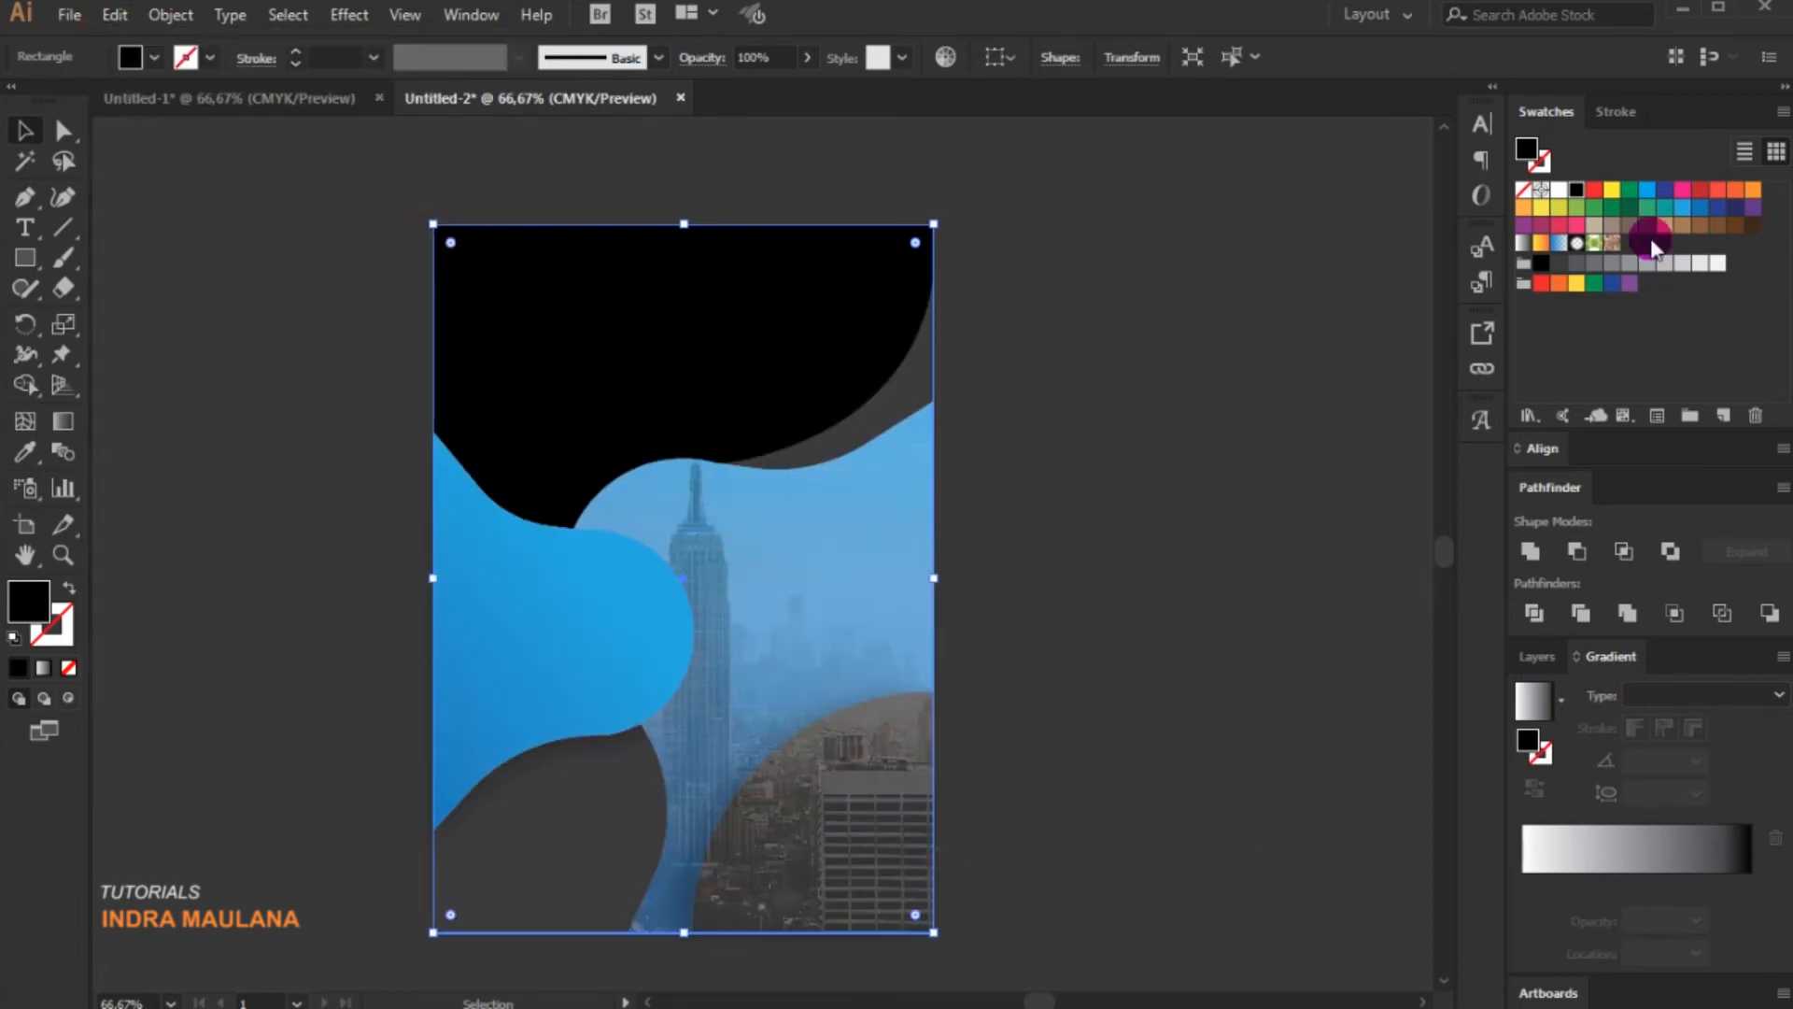
{"action": "right_click", "coordinate": [948, 280]}
{"action": "mouse_move", "coordinate": [1061, 678]}
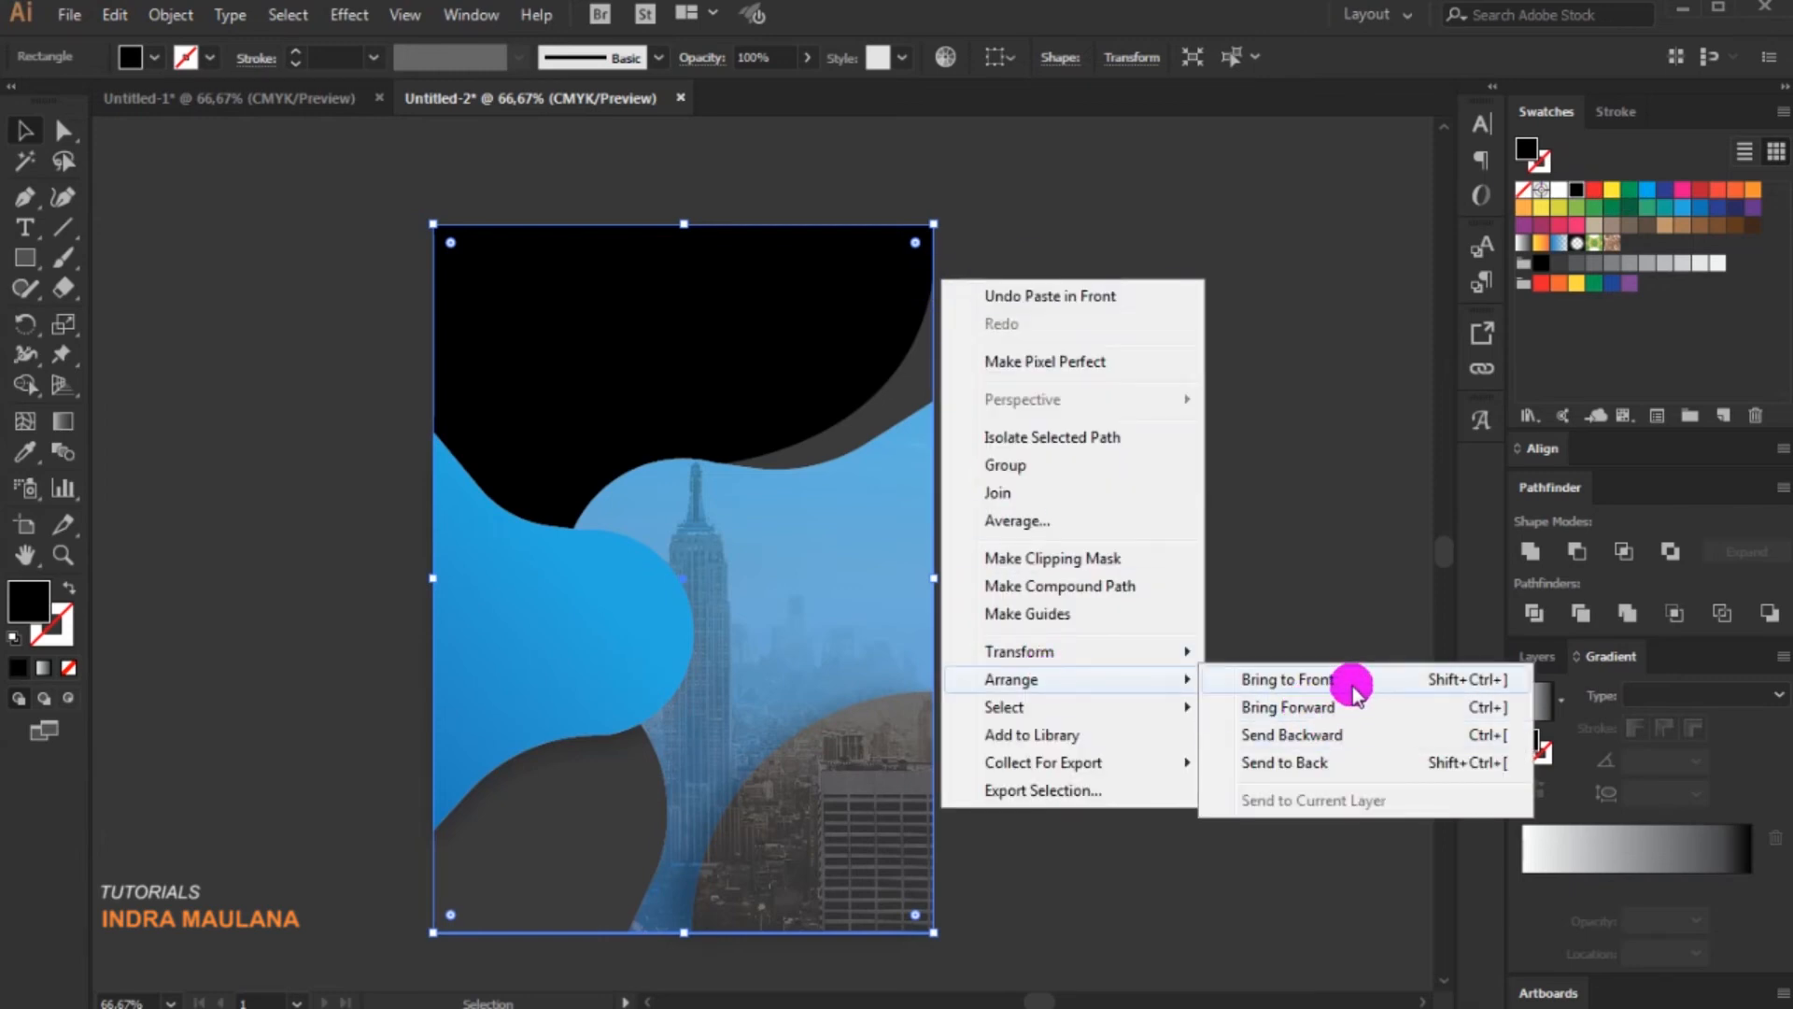
{"action": "left_click", "coordinate": [1352, 679]}
- Select all the flyer artwork and clip it with a clipping mask made from the front rectangle
{"action": "left_click_drag", "start_coordinate": [348, 152], "coordinate": [1061, 945]}
{"action": "right_click", "coordinate": [660, 421]}
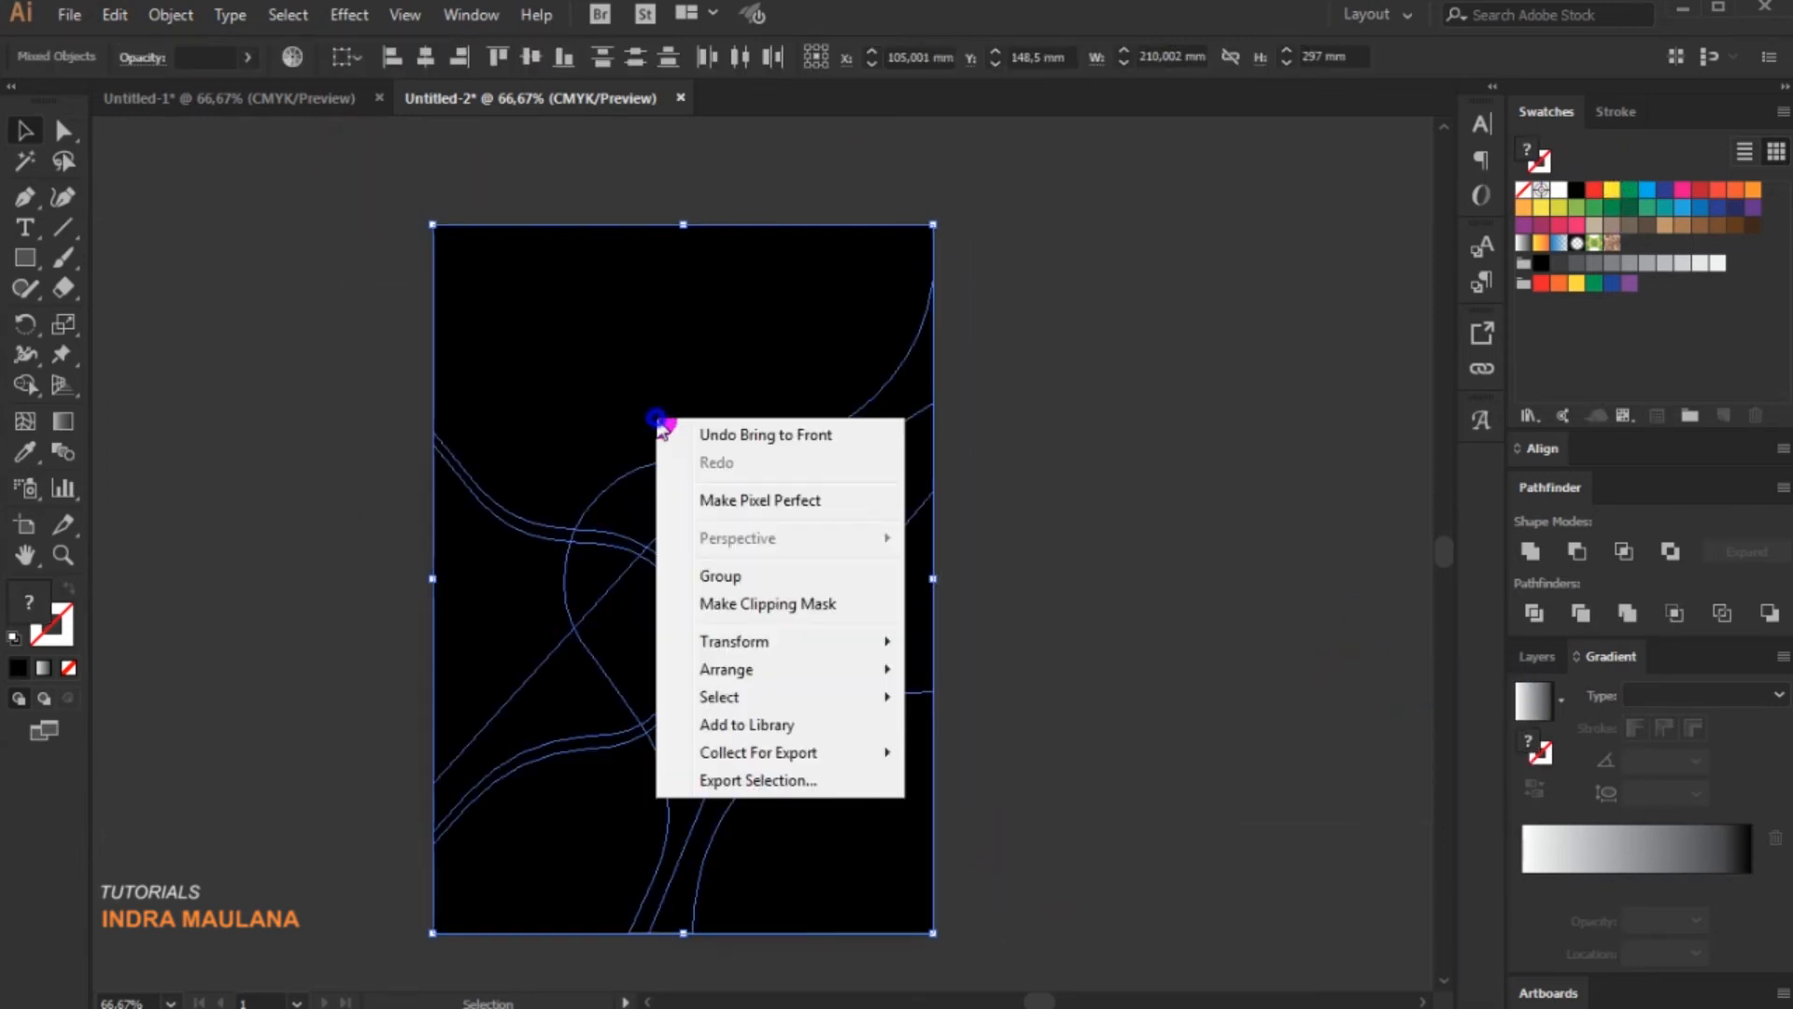
{"action": "left_click", "coordinate": [792, 616]}
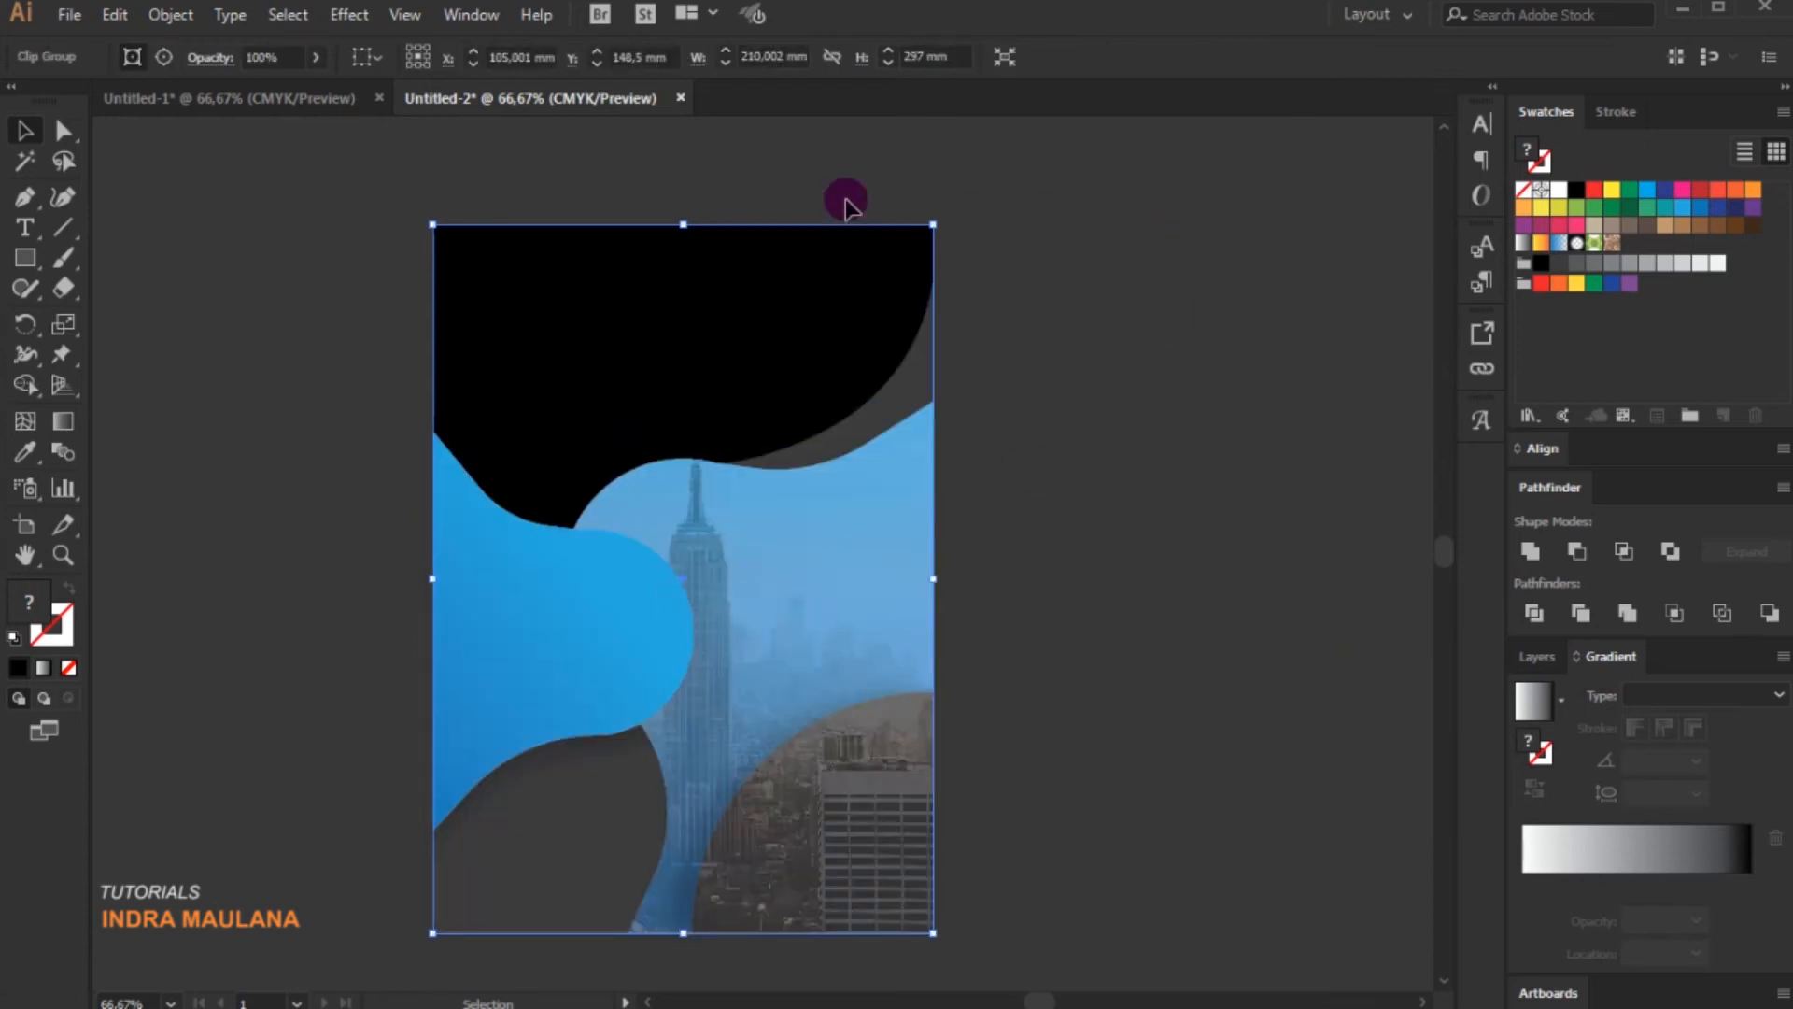
- Isolate the clip group, fill its black background rectangle with white and leave isolation mode
{"action": "double_click", "coordinate": [578, 308]}
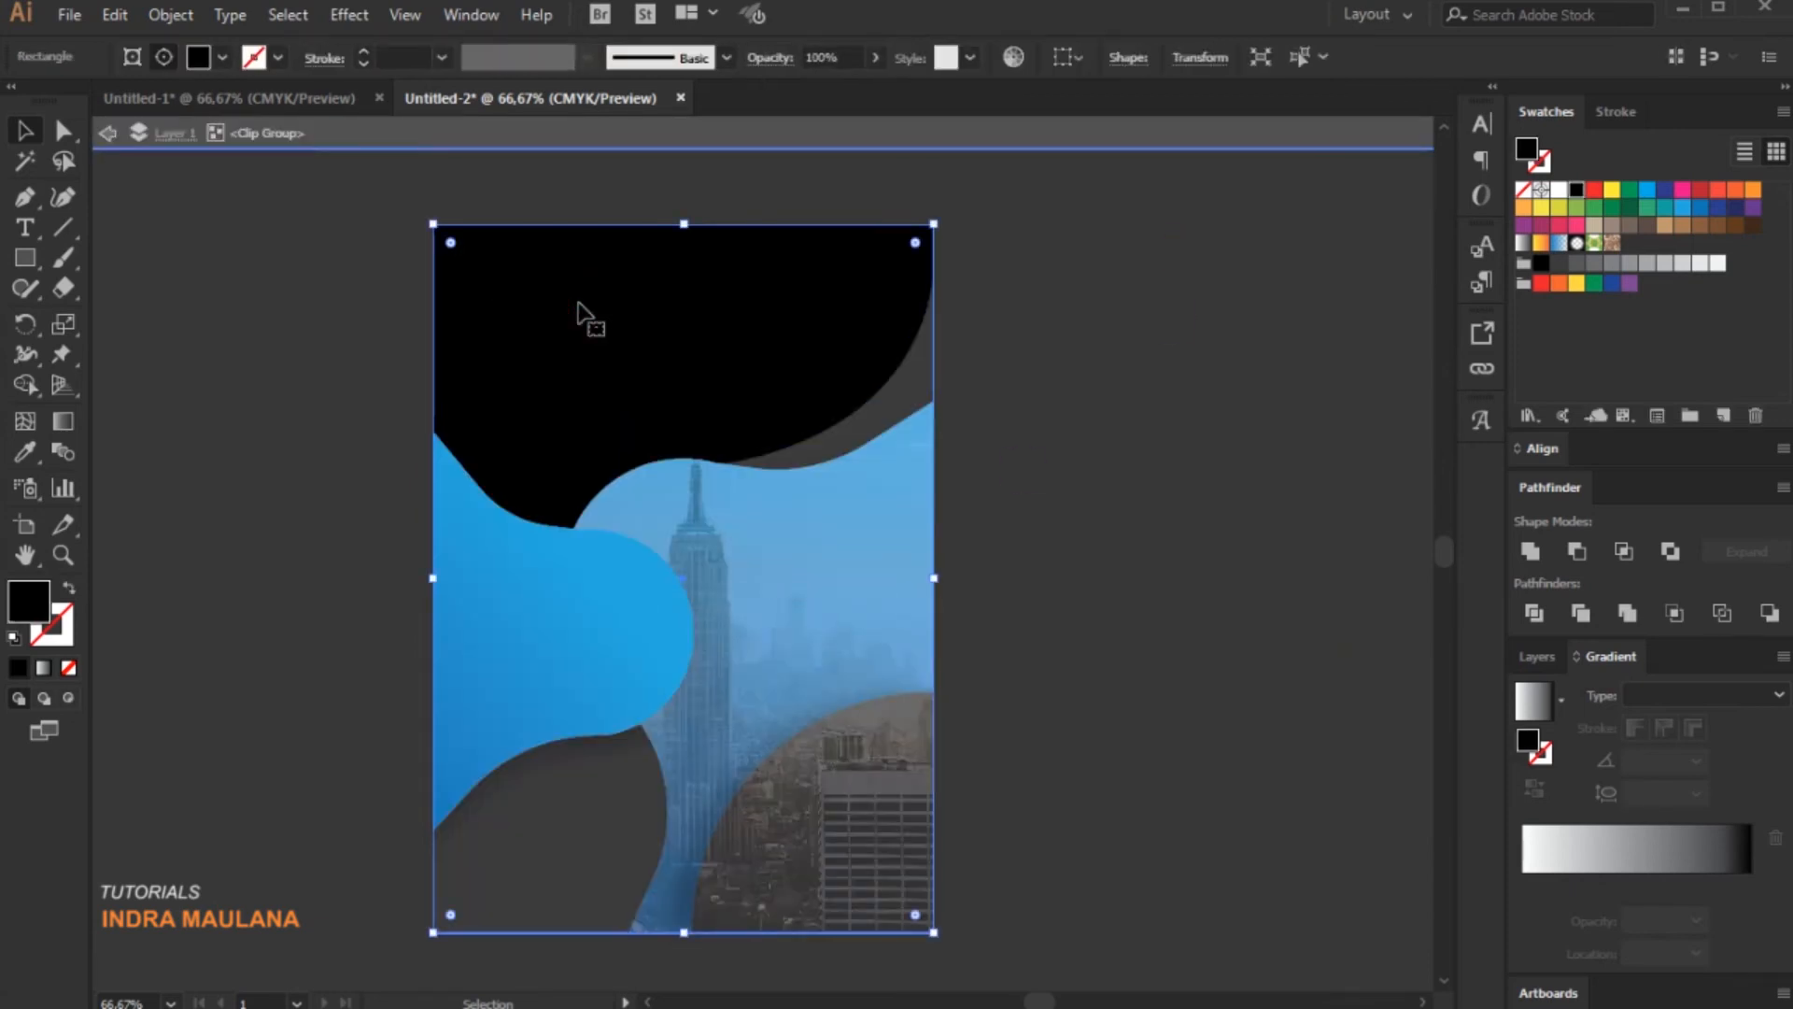
{"action": "left_click", "coordinate": [1559, 191]}
{"action": "double_click", "coordinate": [1268, 287]}
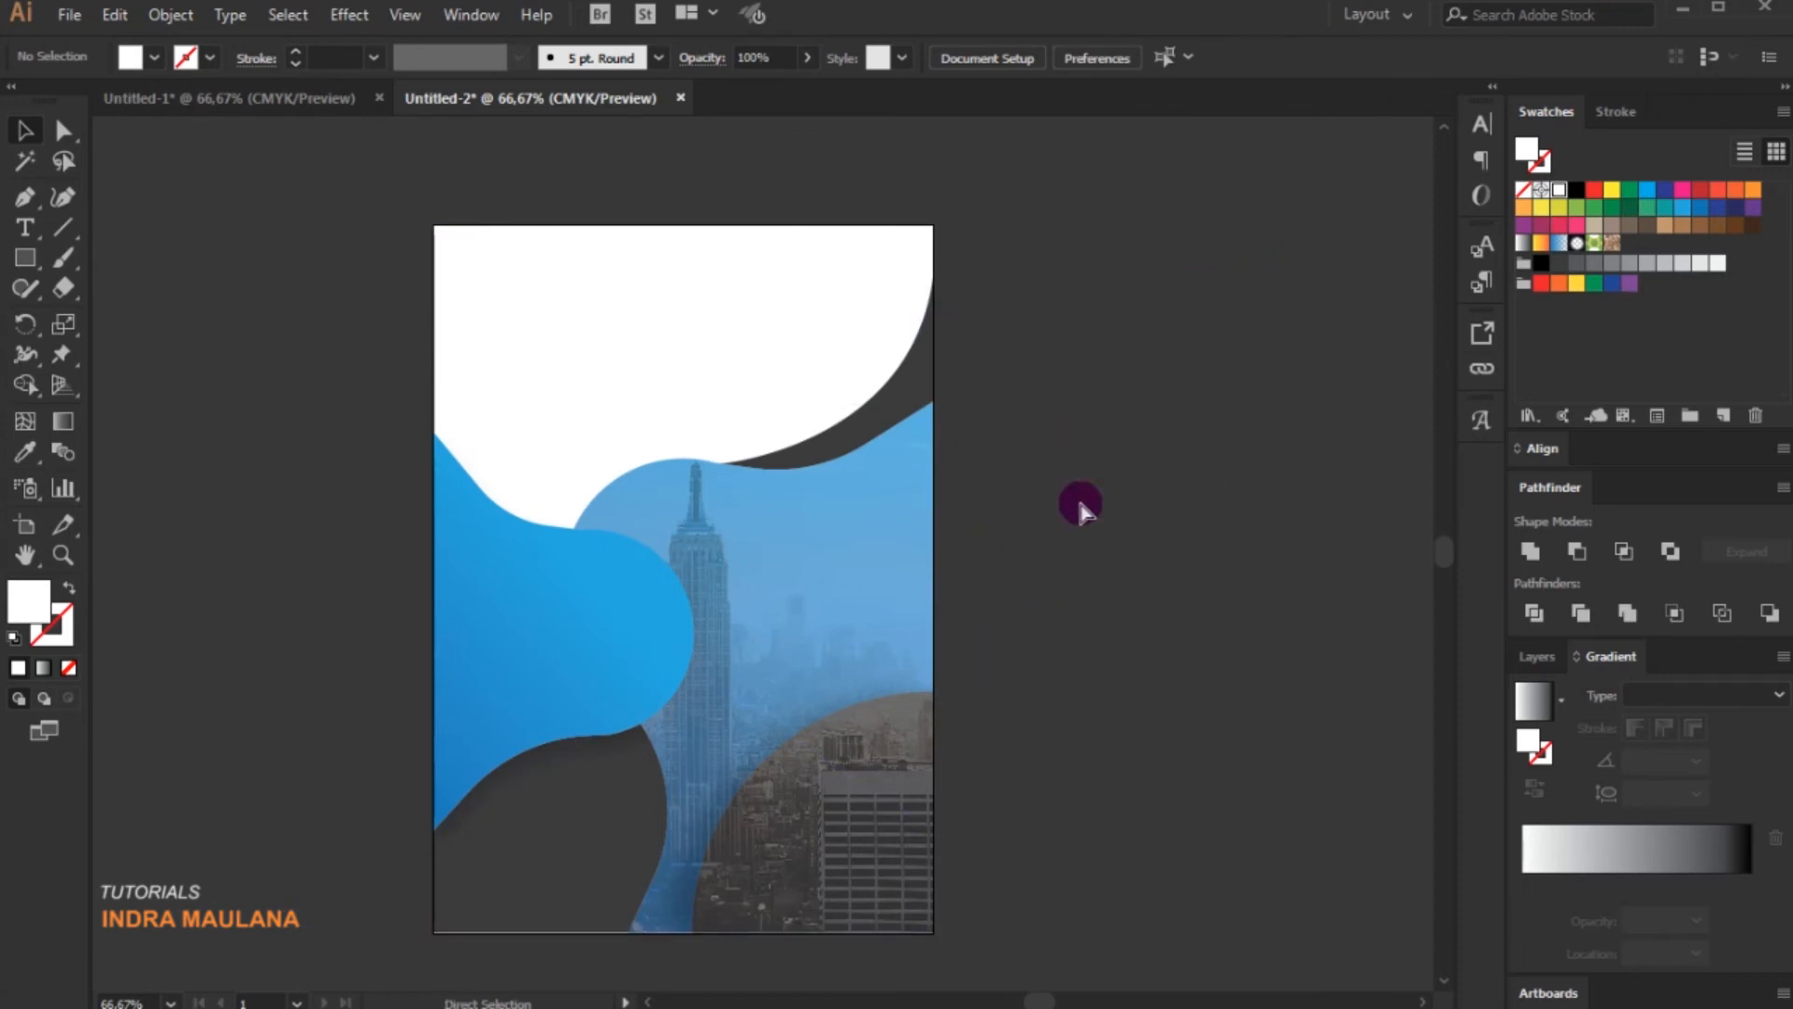
- Paste the copied flyer text and icons into the document and position them over the background within the artboard
{"action": "key", "text": "ctrl+f"}
{"action": "key", "text": "ctrl+z"}
{"action": "key", "text": "ctrl+v"}
{"action": "left_click_drag", "start_coordinate": [867, 273], "coordinate": [782, 288]}
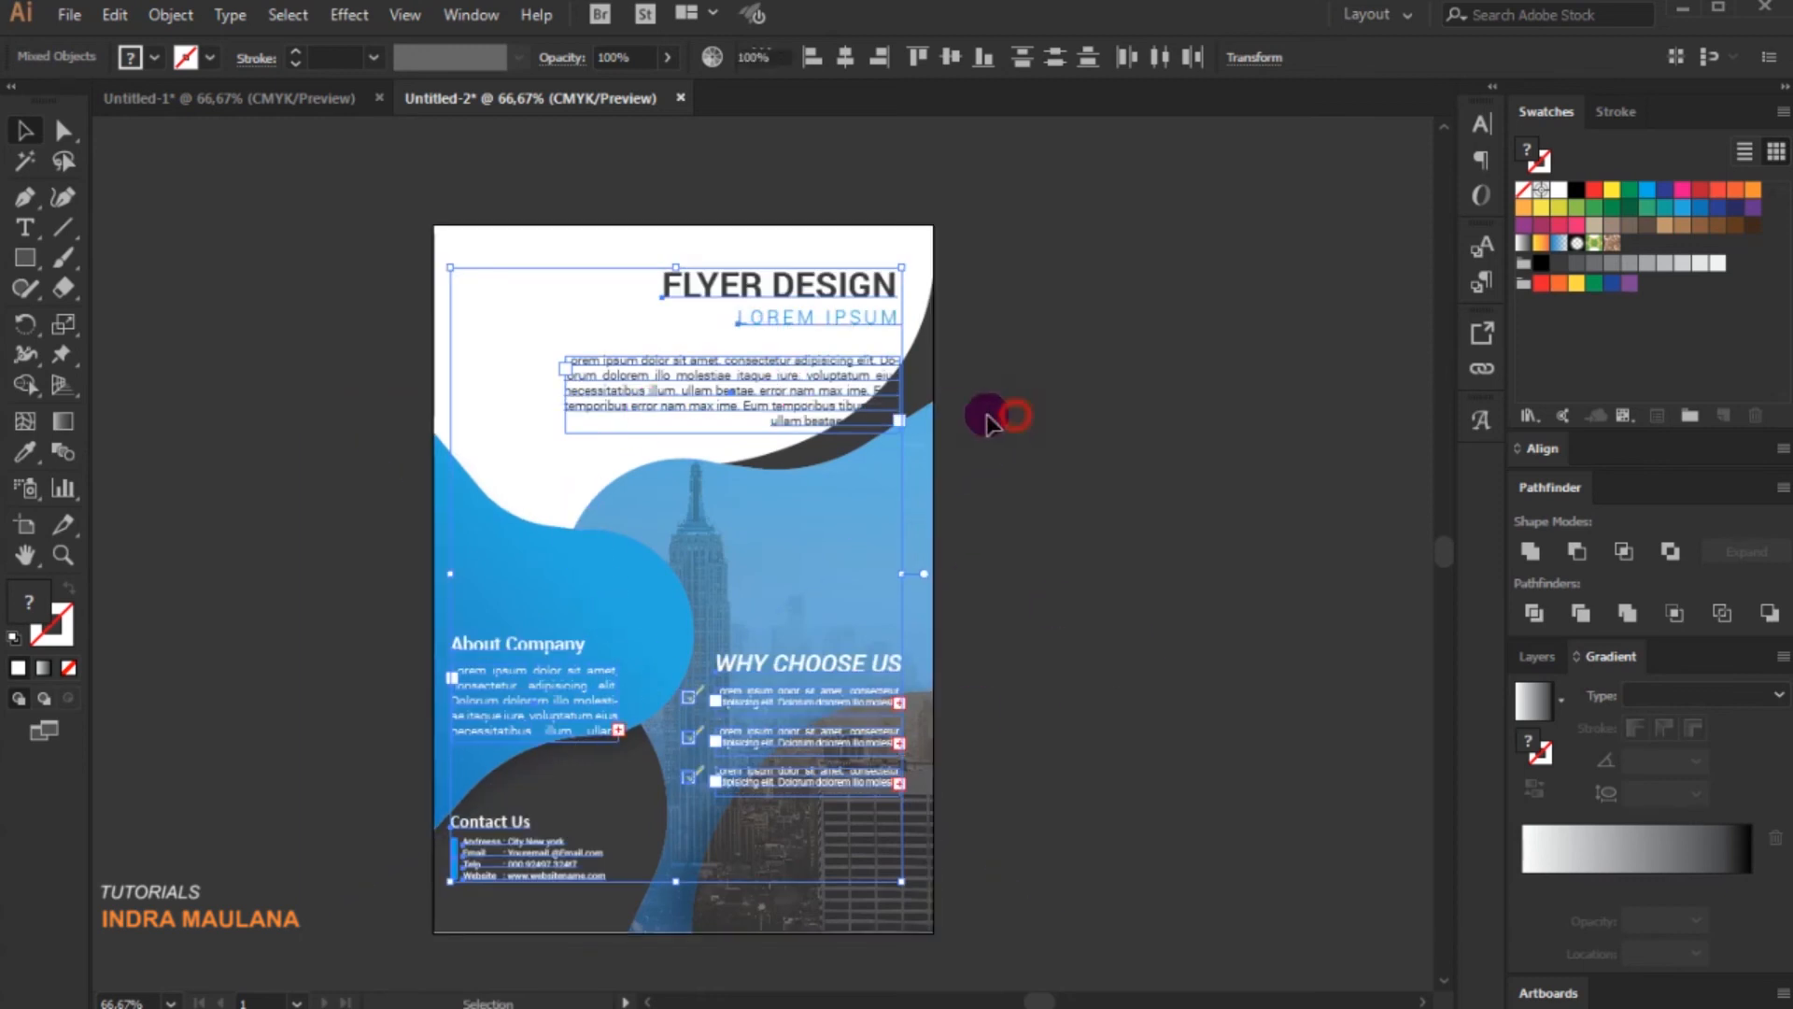
{"action": "left_click", "coordinate": [1013, 415]}
- Move the FLYER DESIGN title, its subtitle and the intro paragraph together away from the dark curved edge
{"action": "left_click", "coordinate": [824, 363]}
{"action": "left_click", "coordinate": [821, 315], "text": "shift"}
{"action": "left_click", "coordinate": [821, 280], "text": "shift"}
{"action": "scroll", "coordinate": [821, 290], "scroll_direction": "up", "scroll_amount": 1}
{"action": "left_click_drag", "start_coordinate": [823, 297], "coordinate": [800, 263]}
{"action": "left_click", "coordinate": [1149, 269]}
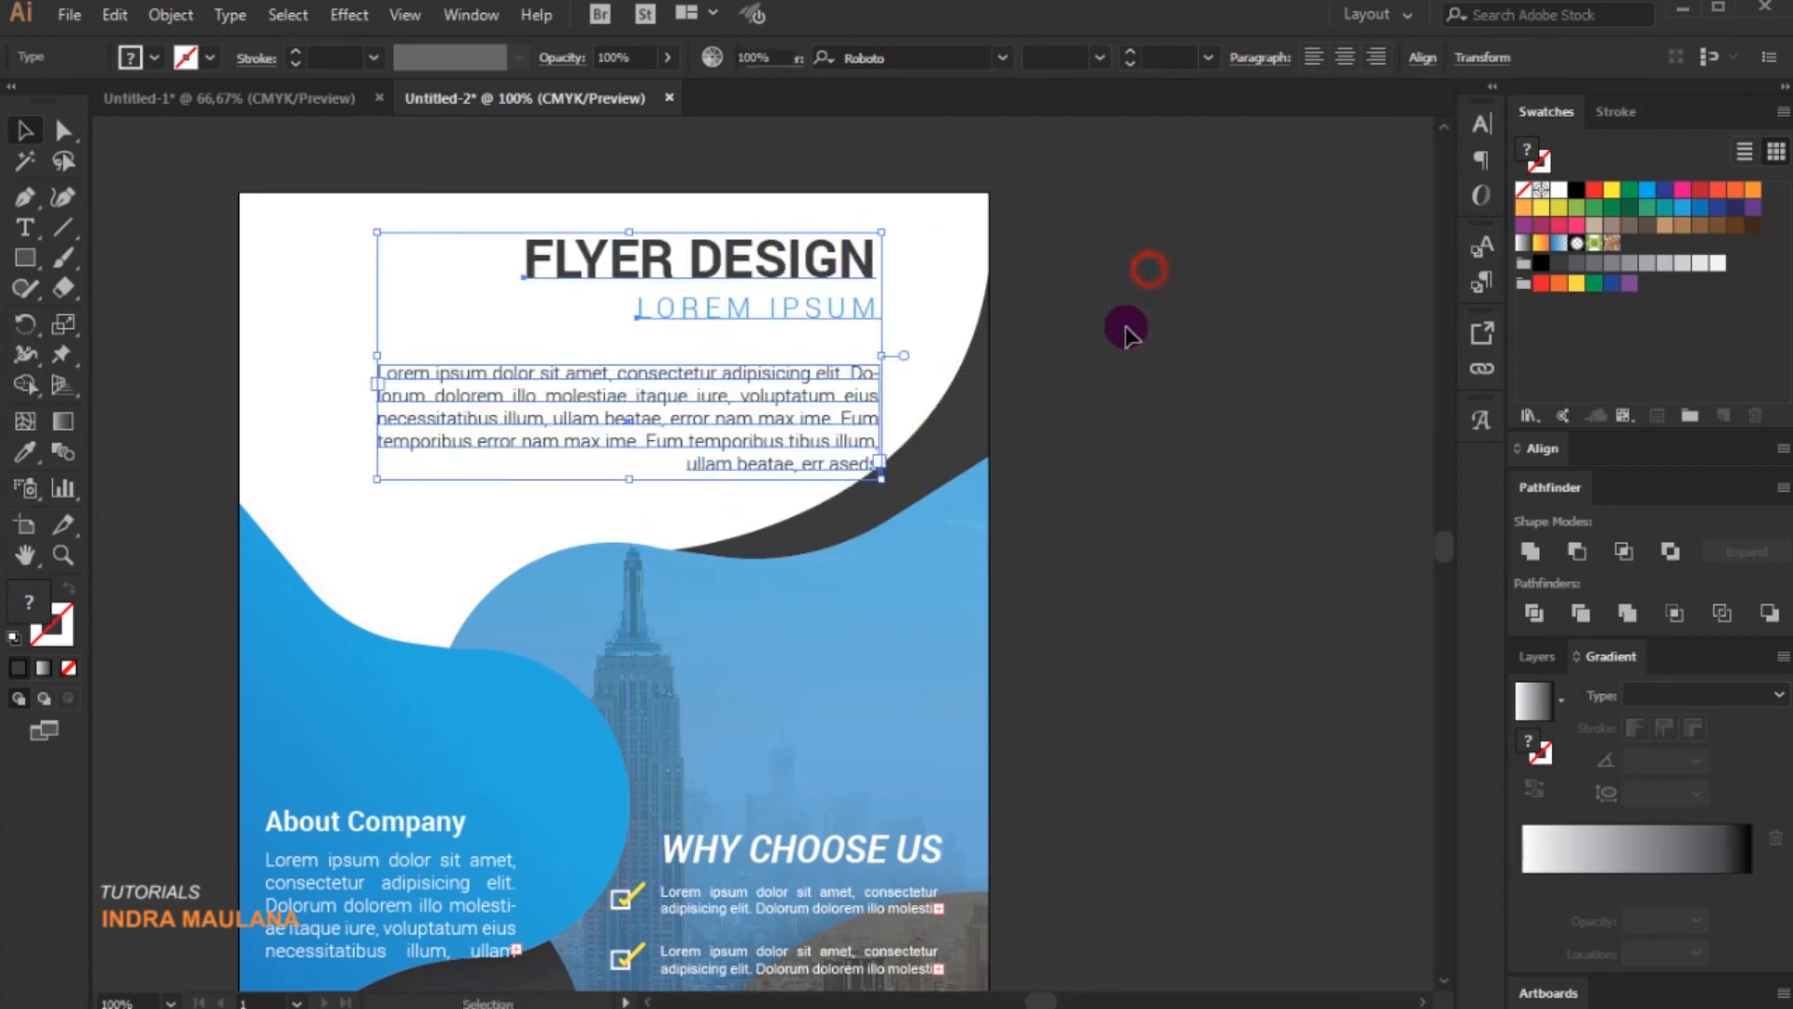
- Left-align the text of the title, the LOREM IPSUM subtitle and the intro paragraph
{"action": "left_click_drag", "start_coordinate": [1120, 356], "coordinate": [1173, 378]}
{"action": "scroll", "coordinate": [1197, 398], "scroll_direction": "down", "scroll_amount": 3}
{"action": "scroll", "coordinate": [1198, 398], "scroll_direction": "up", "scroll_amount": 2}
{"action": "left_click", "coordinate": [808, 388]}
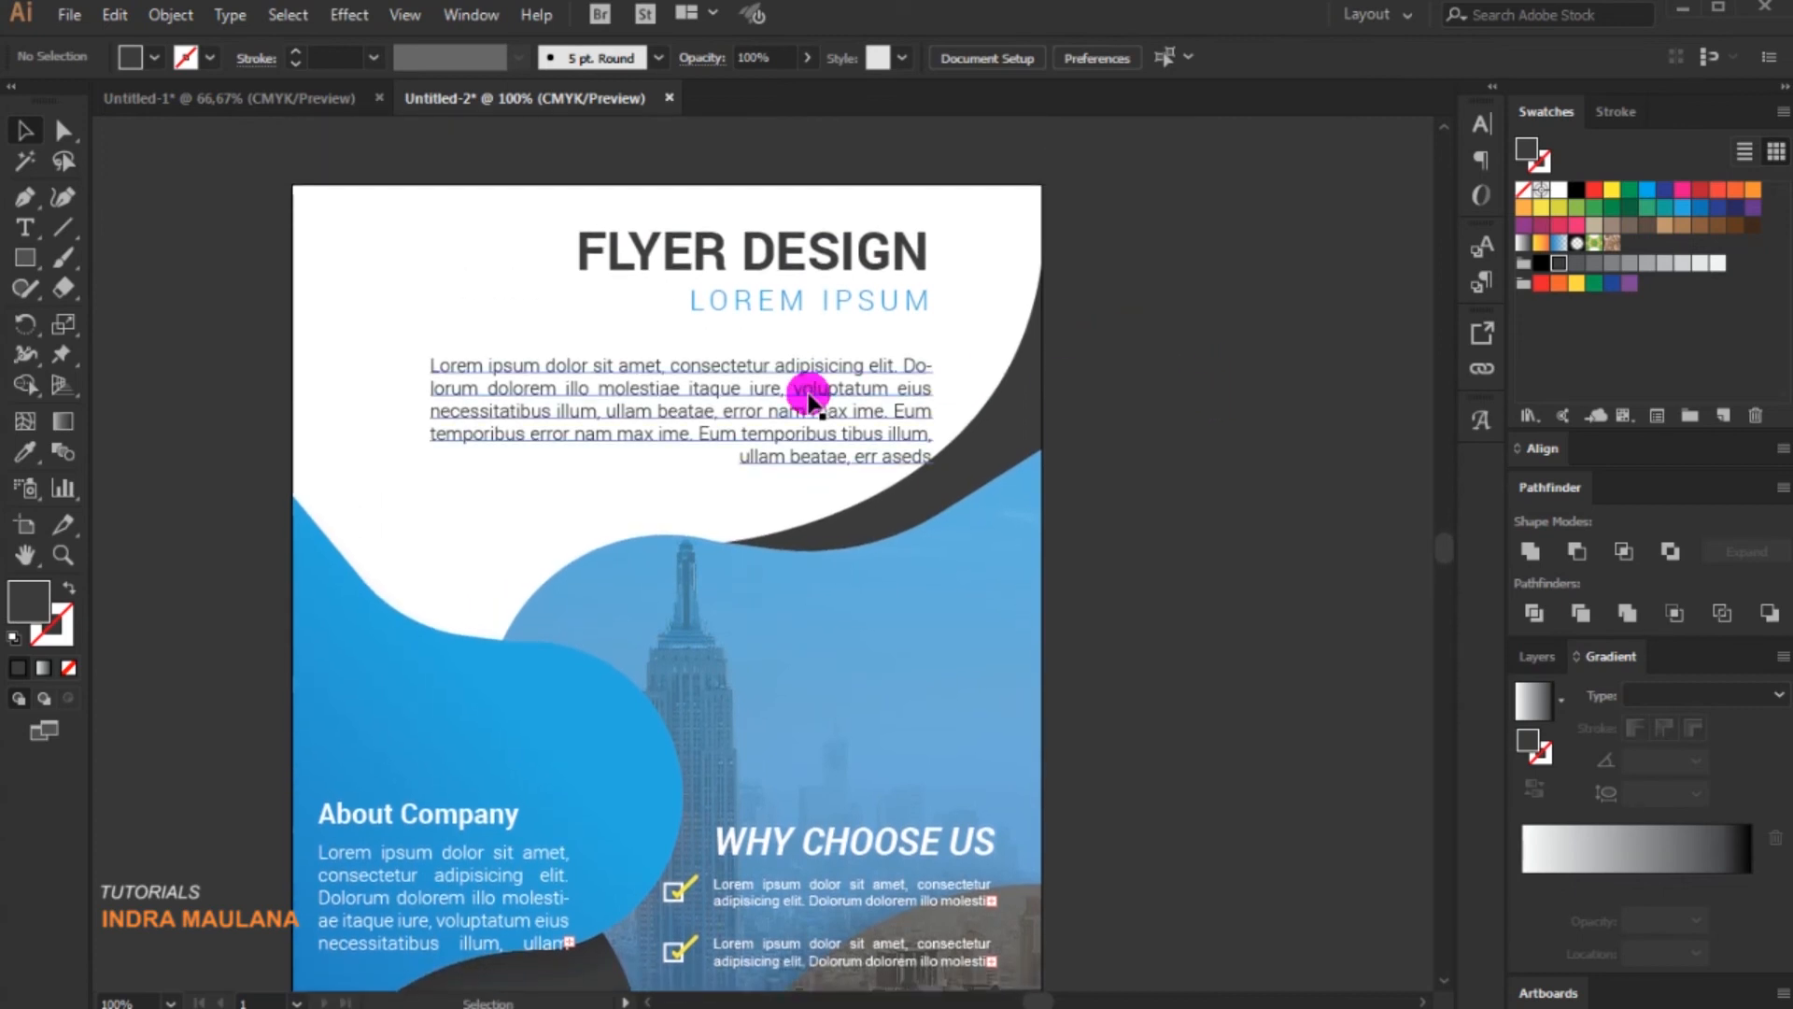
{"action": "left_click", "coordinate": [876, 315], "text": "shift"}
{"action": "left_click", "coordinate": [872, 252], "text": "shift"}
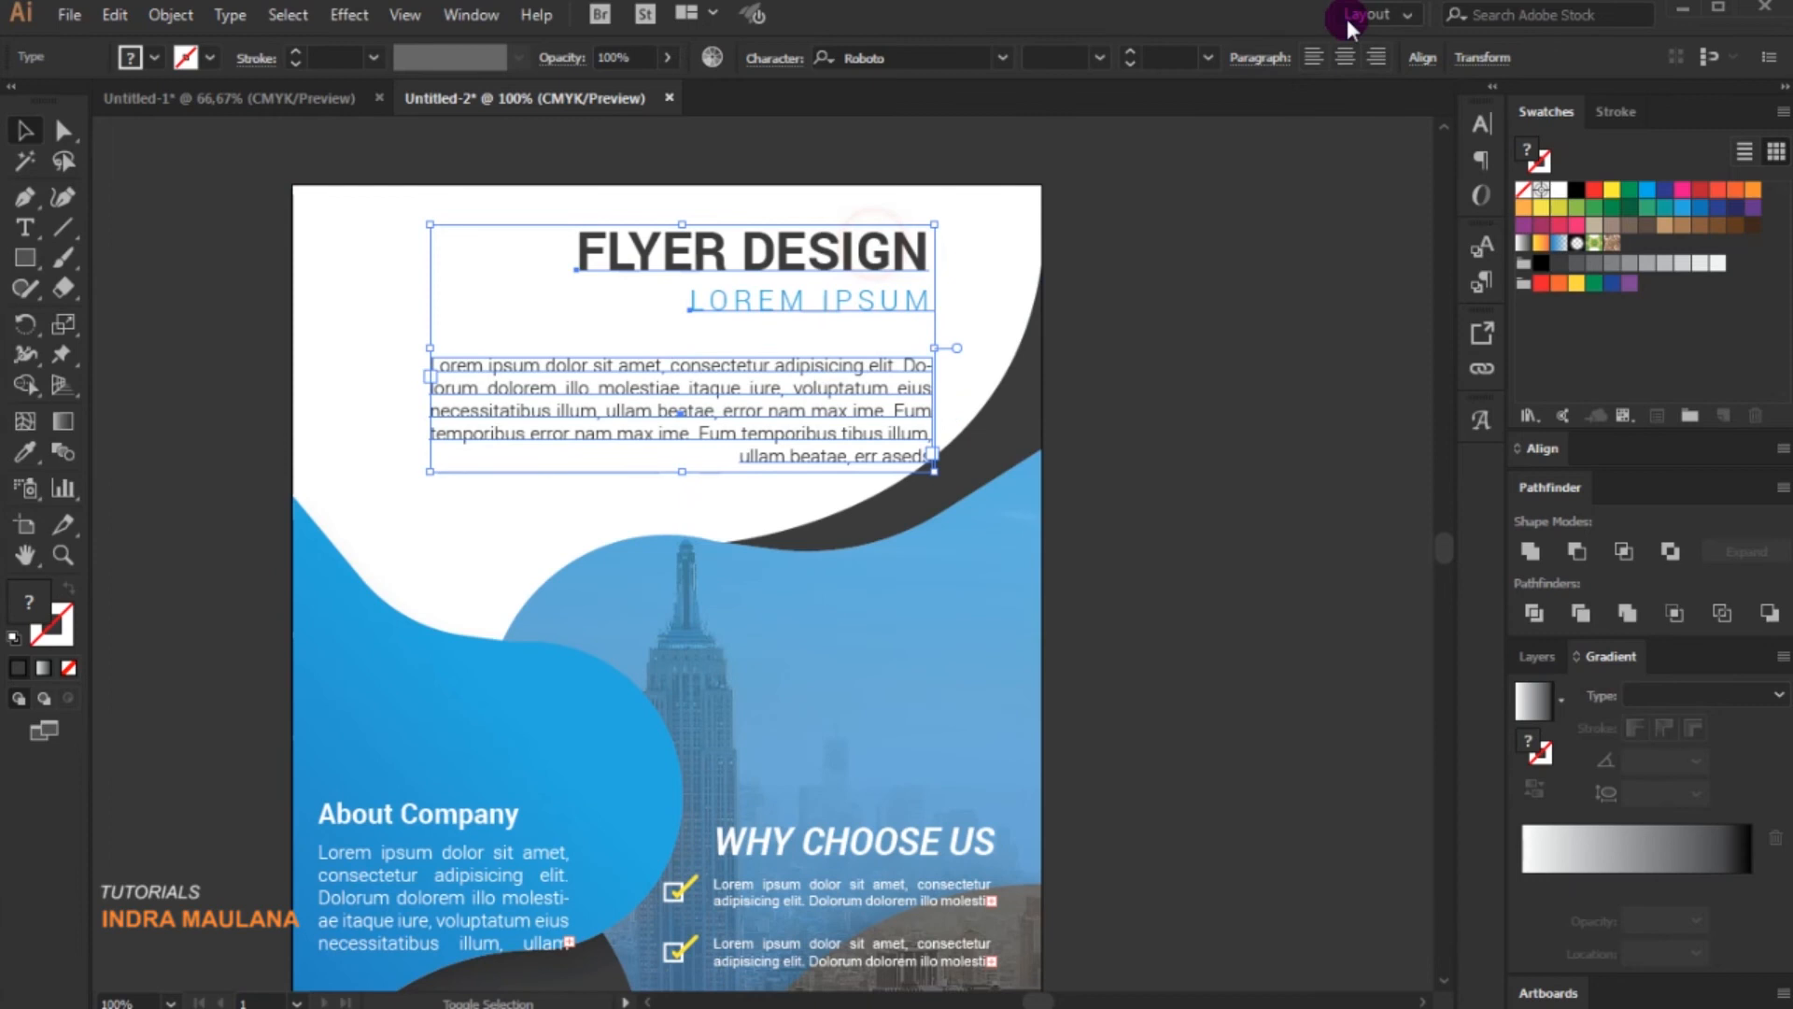
{"action": "left_click", "coordinate": [1313, 57]}
{"action": "left_click", "coordinate": [1196, 383]}
- Align the LOREM IPSUM subtitle's left edge with that of the FLYER DESIGN title
{"action": "left_click", "coordinate": [844, 282]}
{"action": "left_click", "coordinate": [887, 252], "text": "shift"}
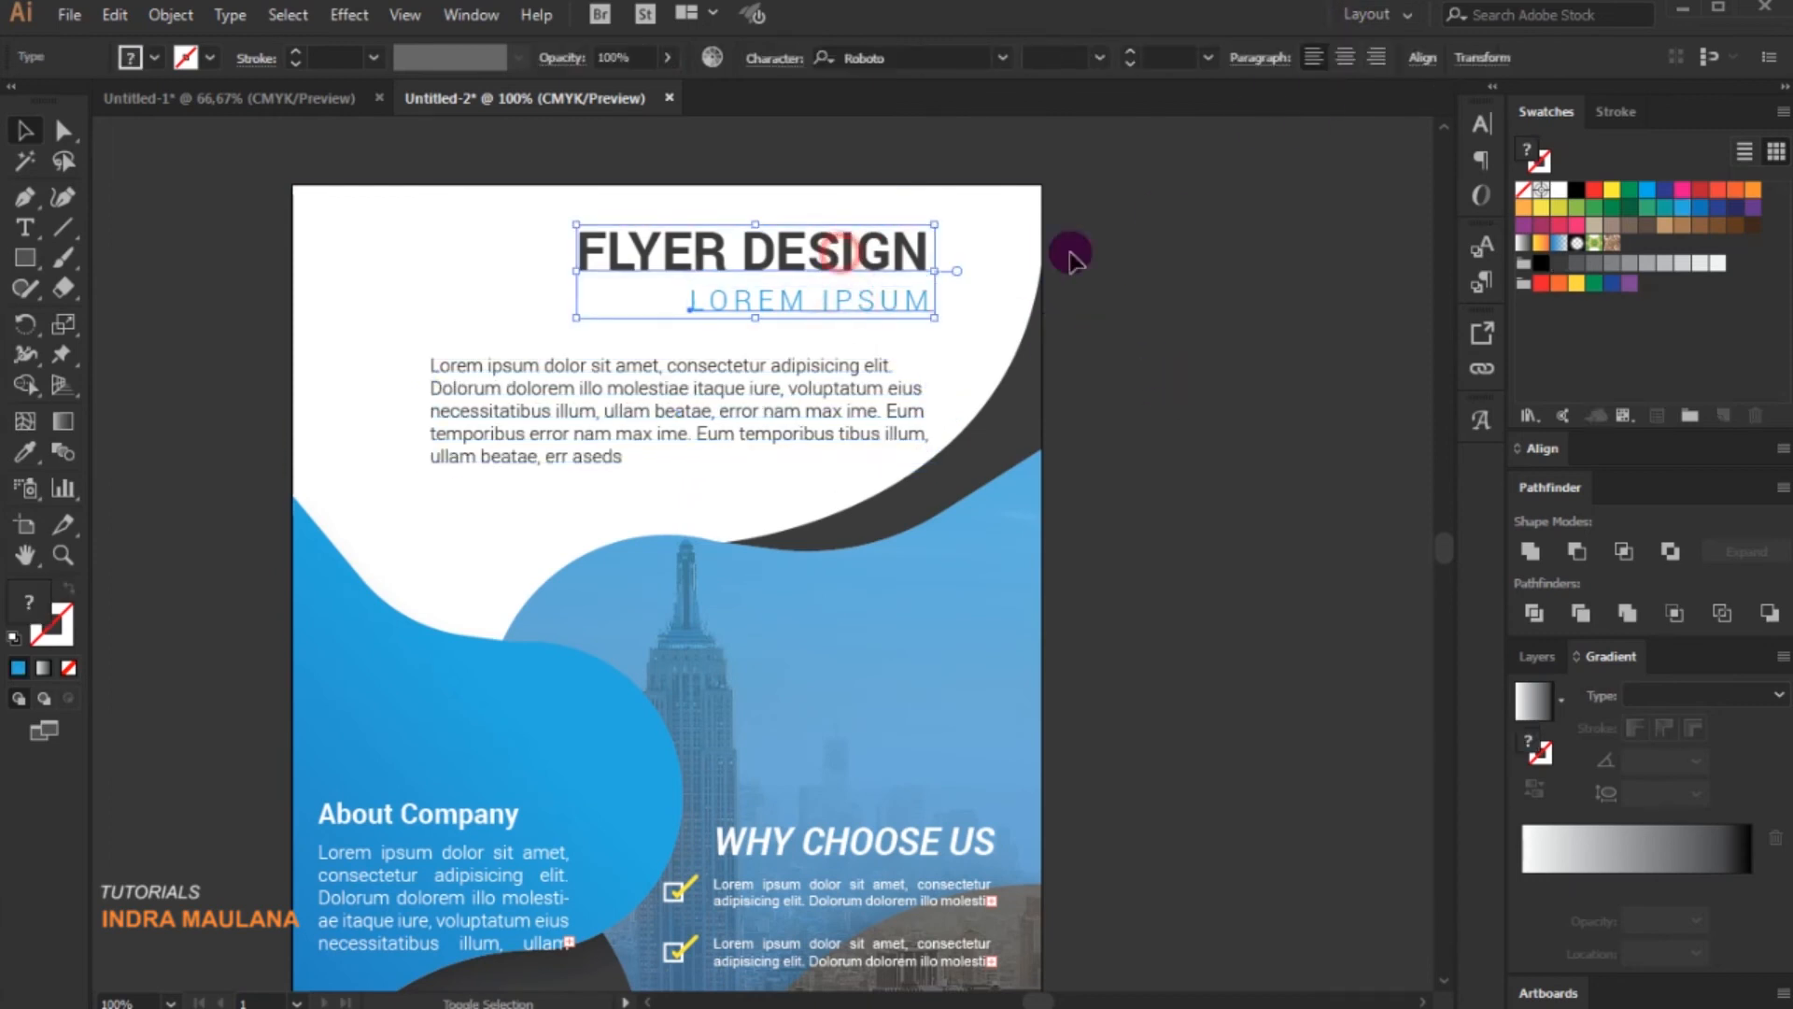
{"action": "left_click", "coordinate": [1422, 57]}
{"action": "left_click", "coordinate": [1169, 124]}
{"action": "left_click", "coordinate": [1228, 465]}
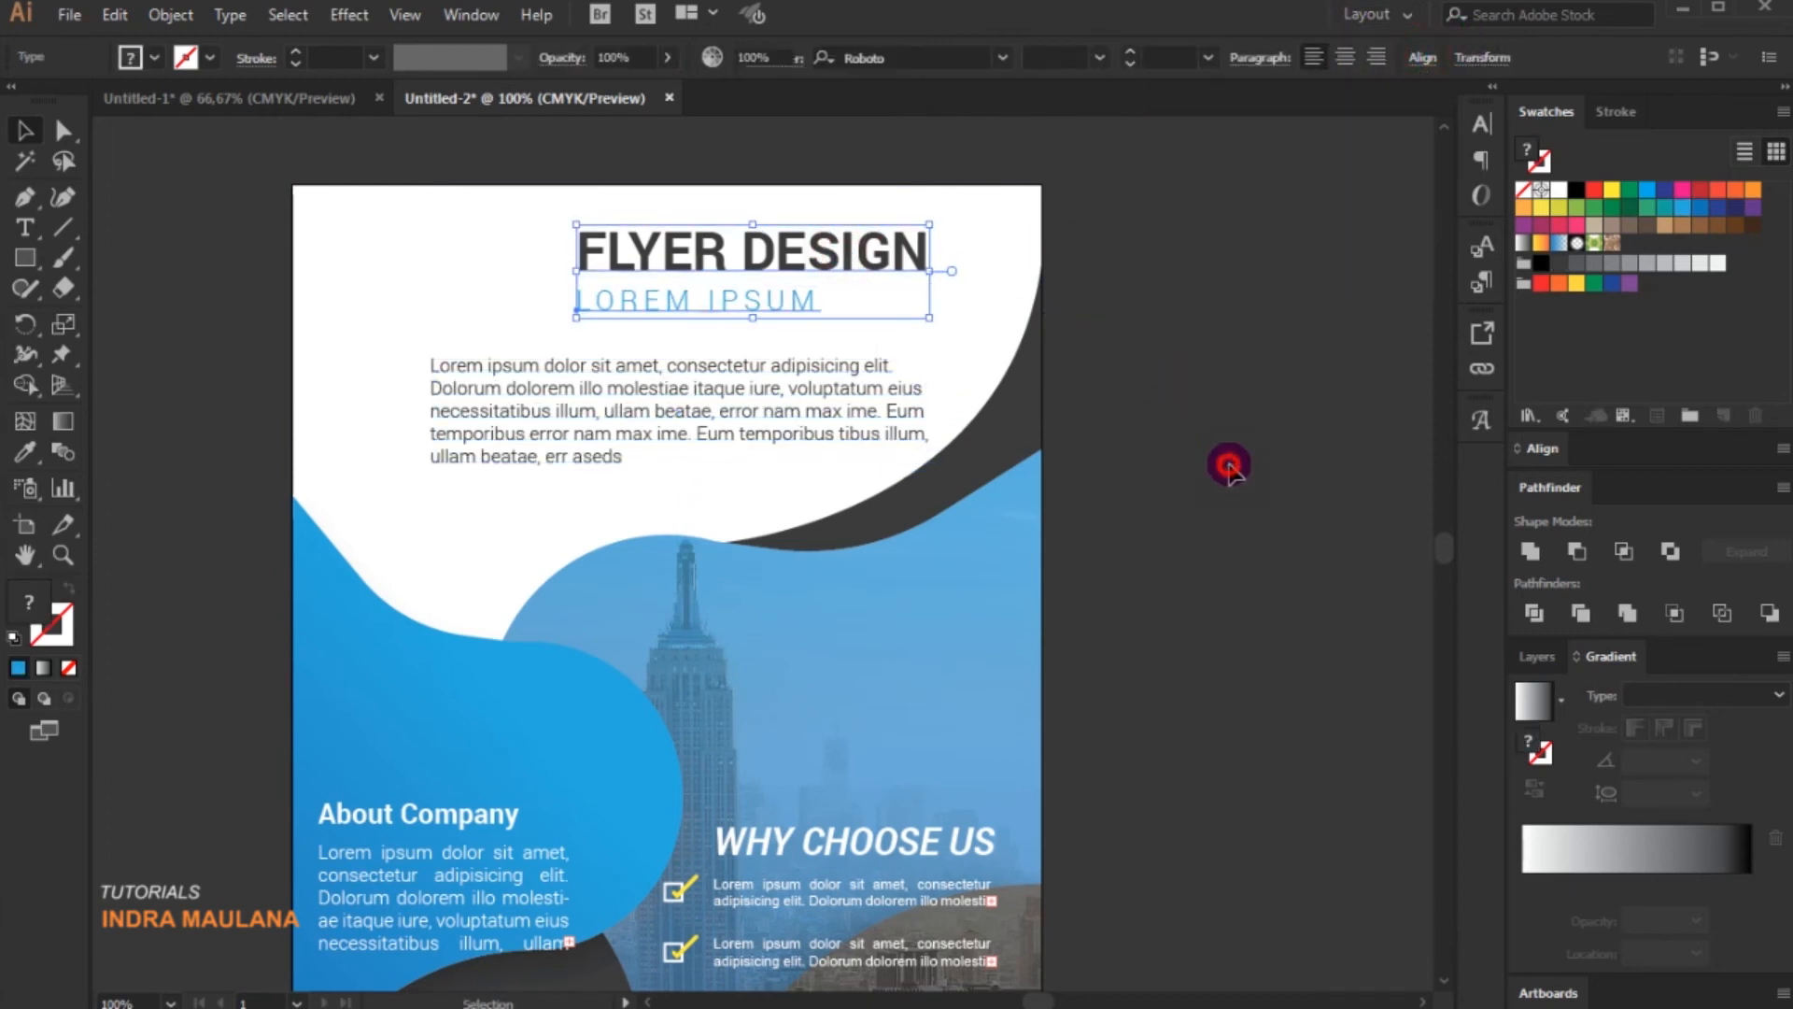
- Align the title, subtitle and intro paragraph together along their left edges
{"action": "left_click", "coordinate": [661, 392]}
{"action": "left_click", "coordinate": [671, 303], "text": "shift"}
{"action": "left_click", "coordinate": [680, 250], "text": "shift"}
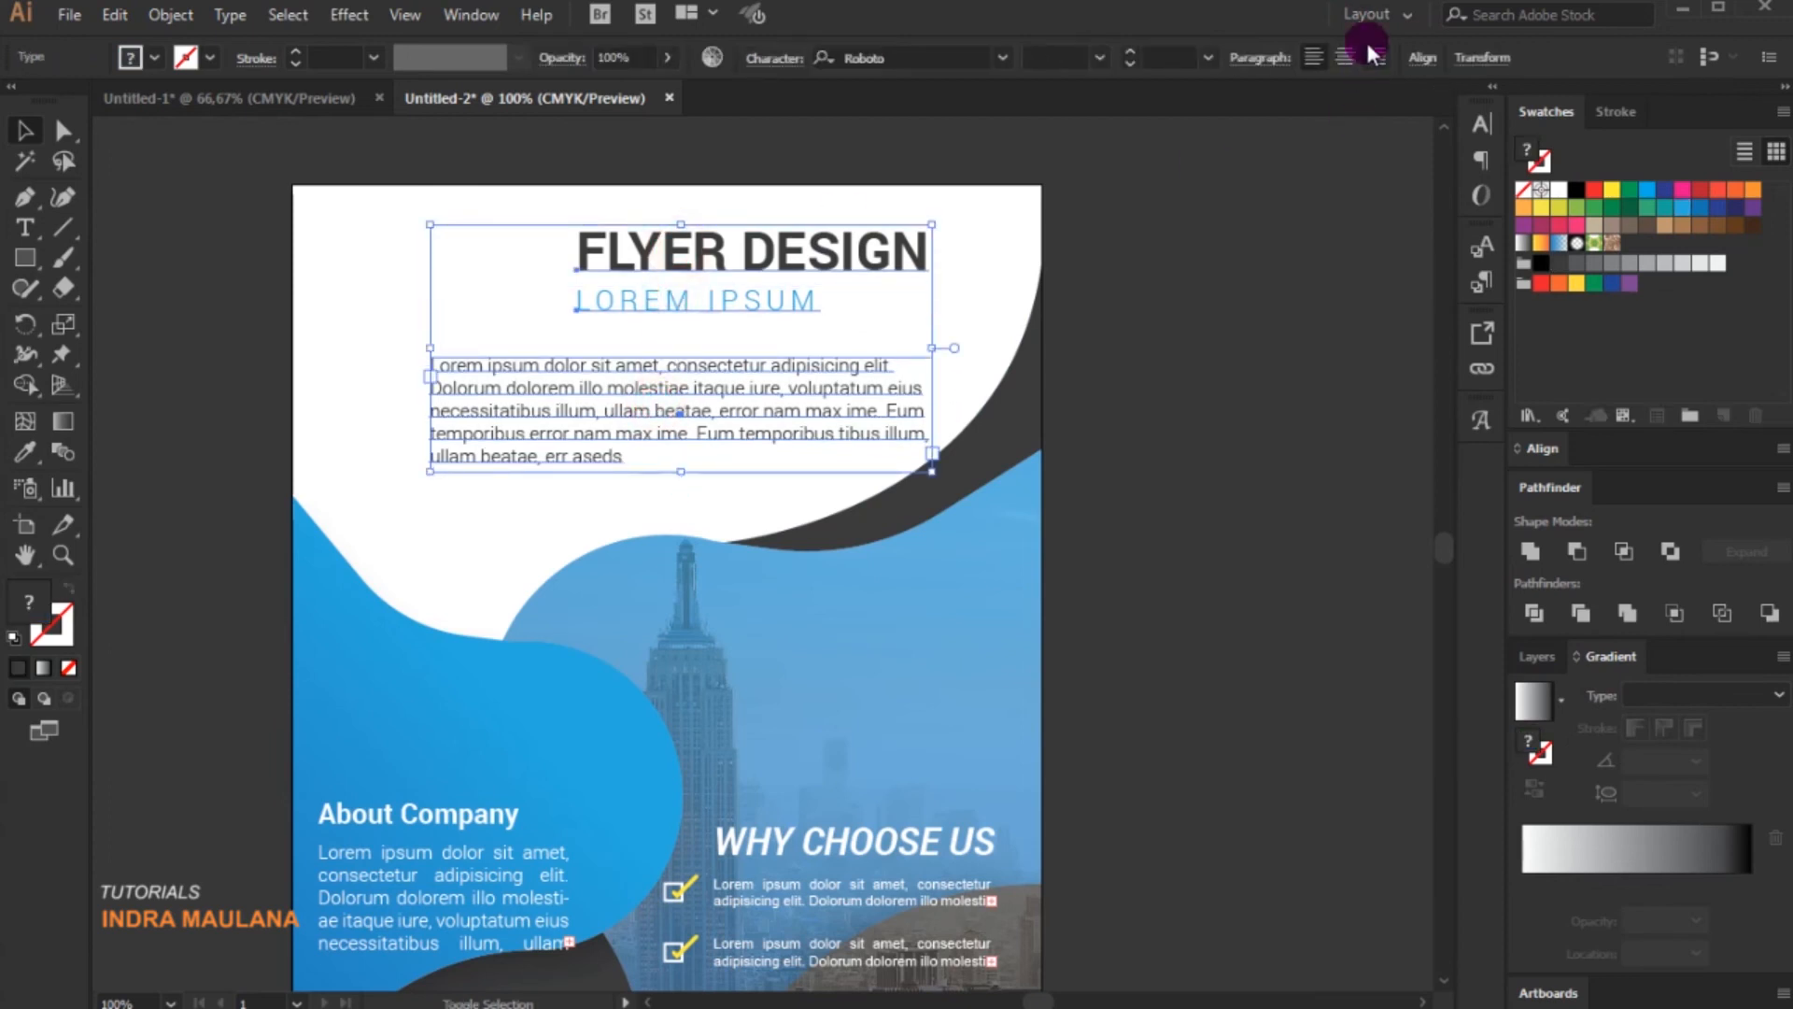
{"action": "left_click", "coordinate": [1417, 57]}
{"action": "left_click", "coordinate": [1173, 125]}
{"action": "left_click", "coordinate": [1241, 464]}
- Move the aligned title, subtitle and paragraph toward the artboard's left margin and slightly down in the white area
{"action": "left_click_drag", "start_coordinate": [638, 393], "coordinate": [552, 400]}
{"action": "key", "text": "shift+Down"}
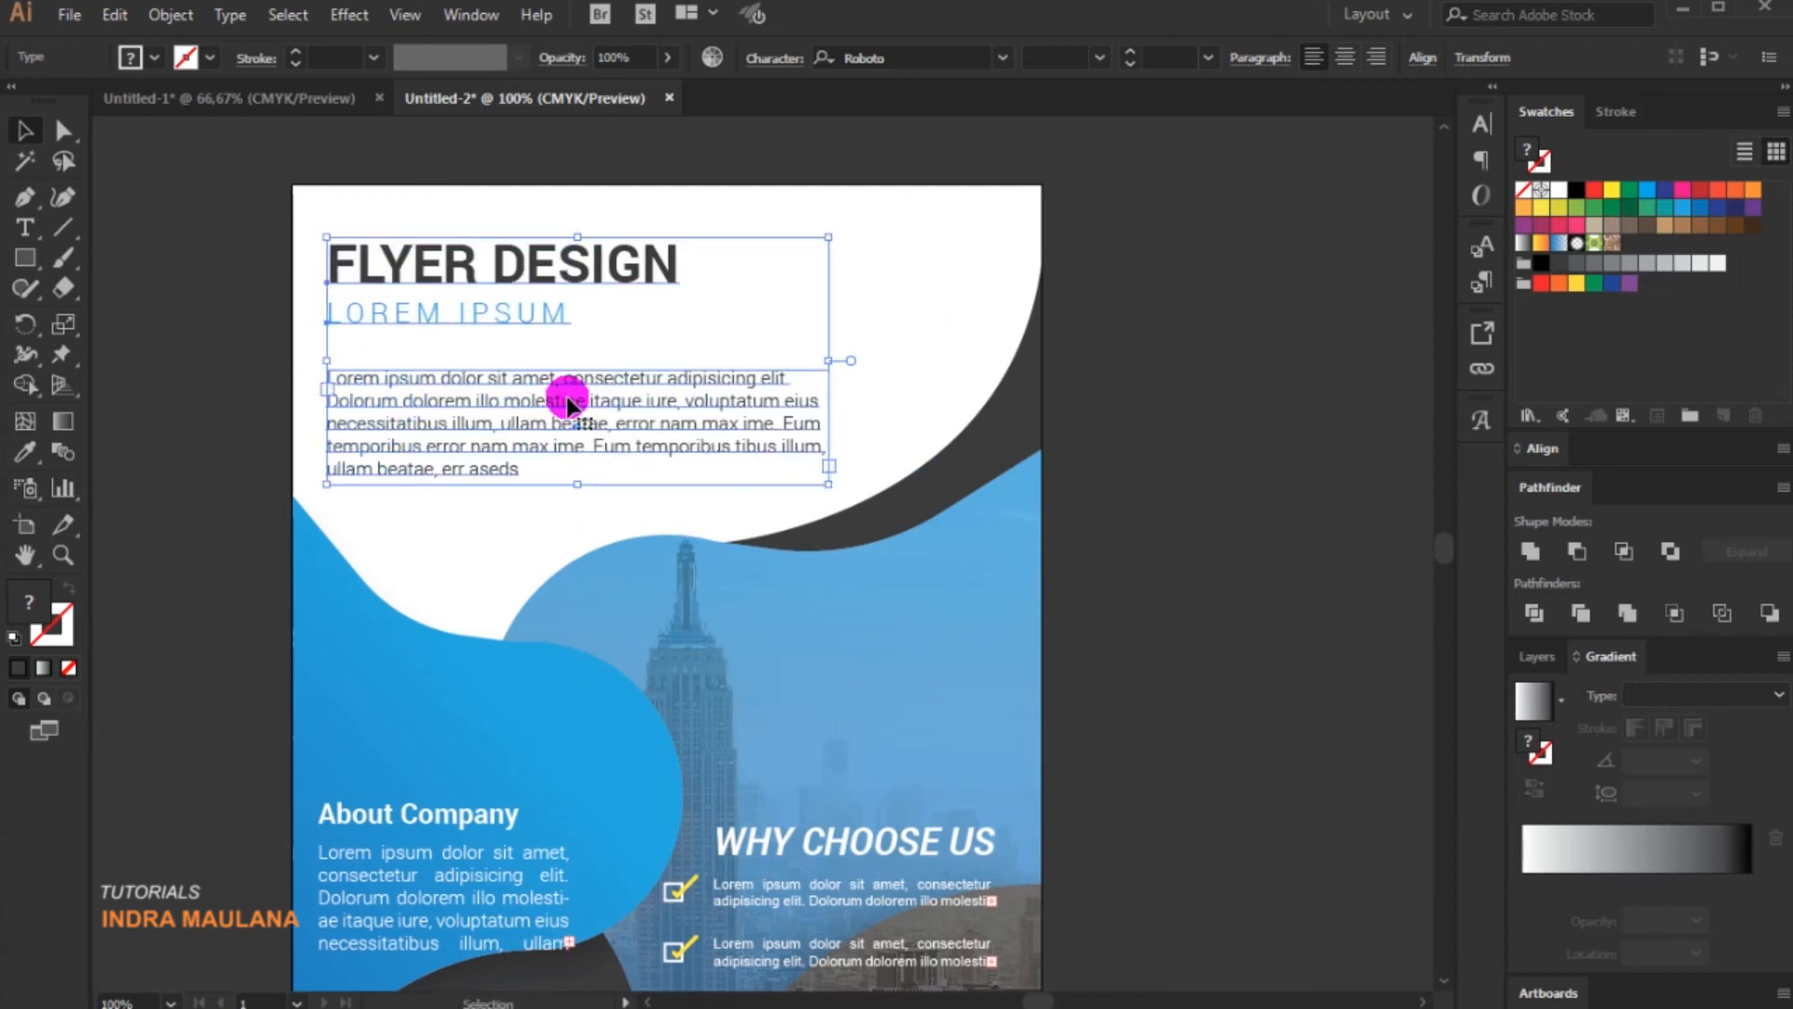
{"action": "left_click", "coordinate": [148, 439]}
- Move the About Company heading and its paragraph up within the blue shape
{"action": "scroll", "coordinate": [160, 441], "scroll_direction": "down", "scroll_amount": 5}
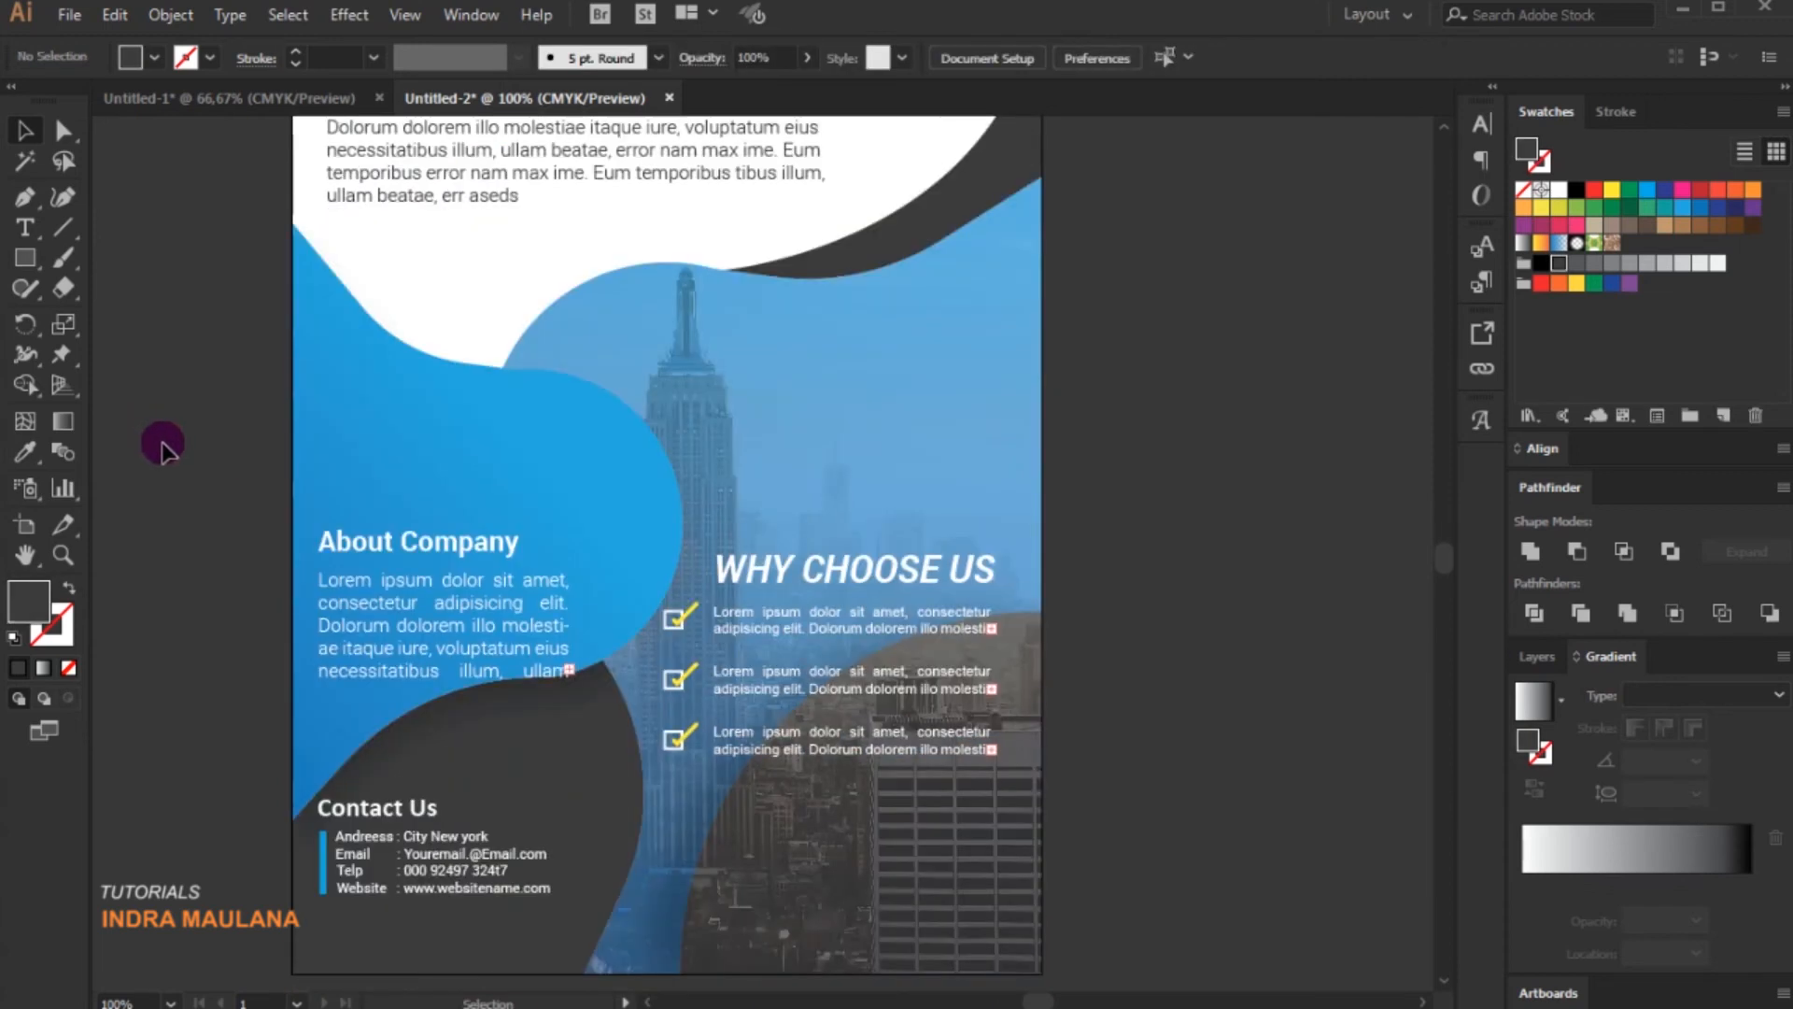
{"action": "left_click", "coordinate": [403, 547]}
{"action": "key", "text": "shift+Up"}
{"action": "key", "text": "shift+Up"}
{"action": "key", "text": "shift+Up"}
{"action": "key", "text": "shift+Up"}
{"action": "key", "text": "shift+Up"}
{"action": "key", "text": "shift+Up"}
{"action": "key", "text": "shift+Up"}
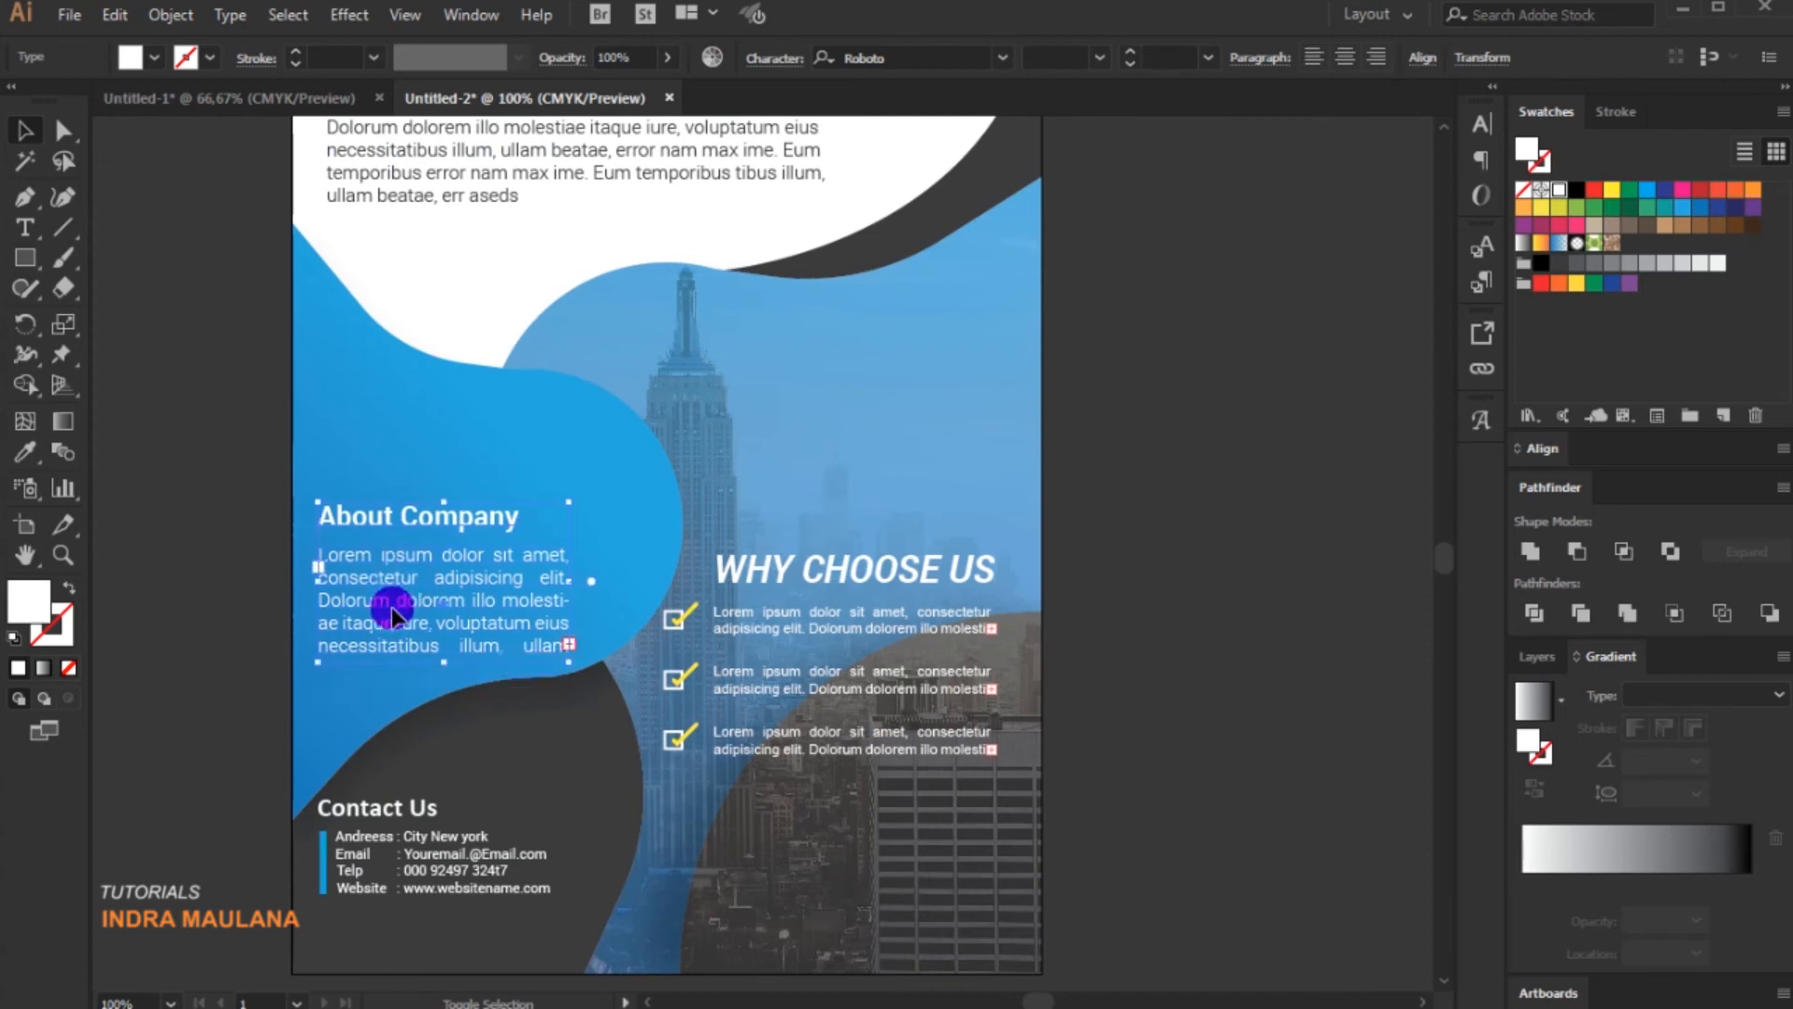
{"action": "key", "text": "Up"}
{"action": "key", "text": "Up"}
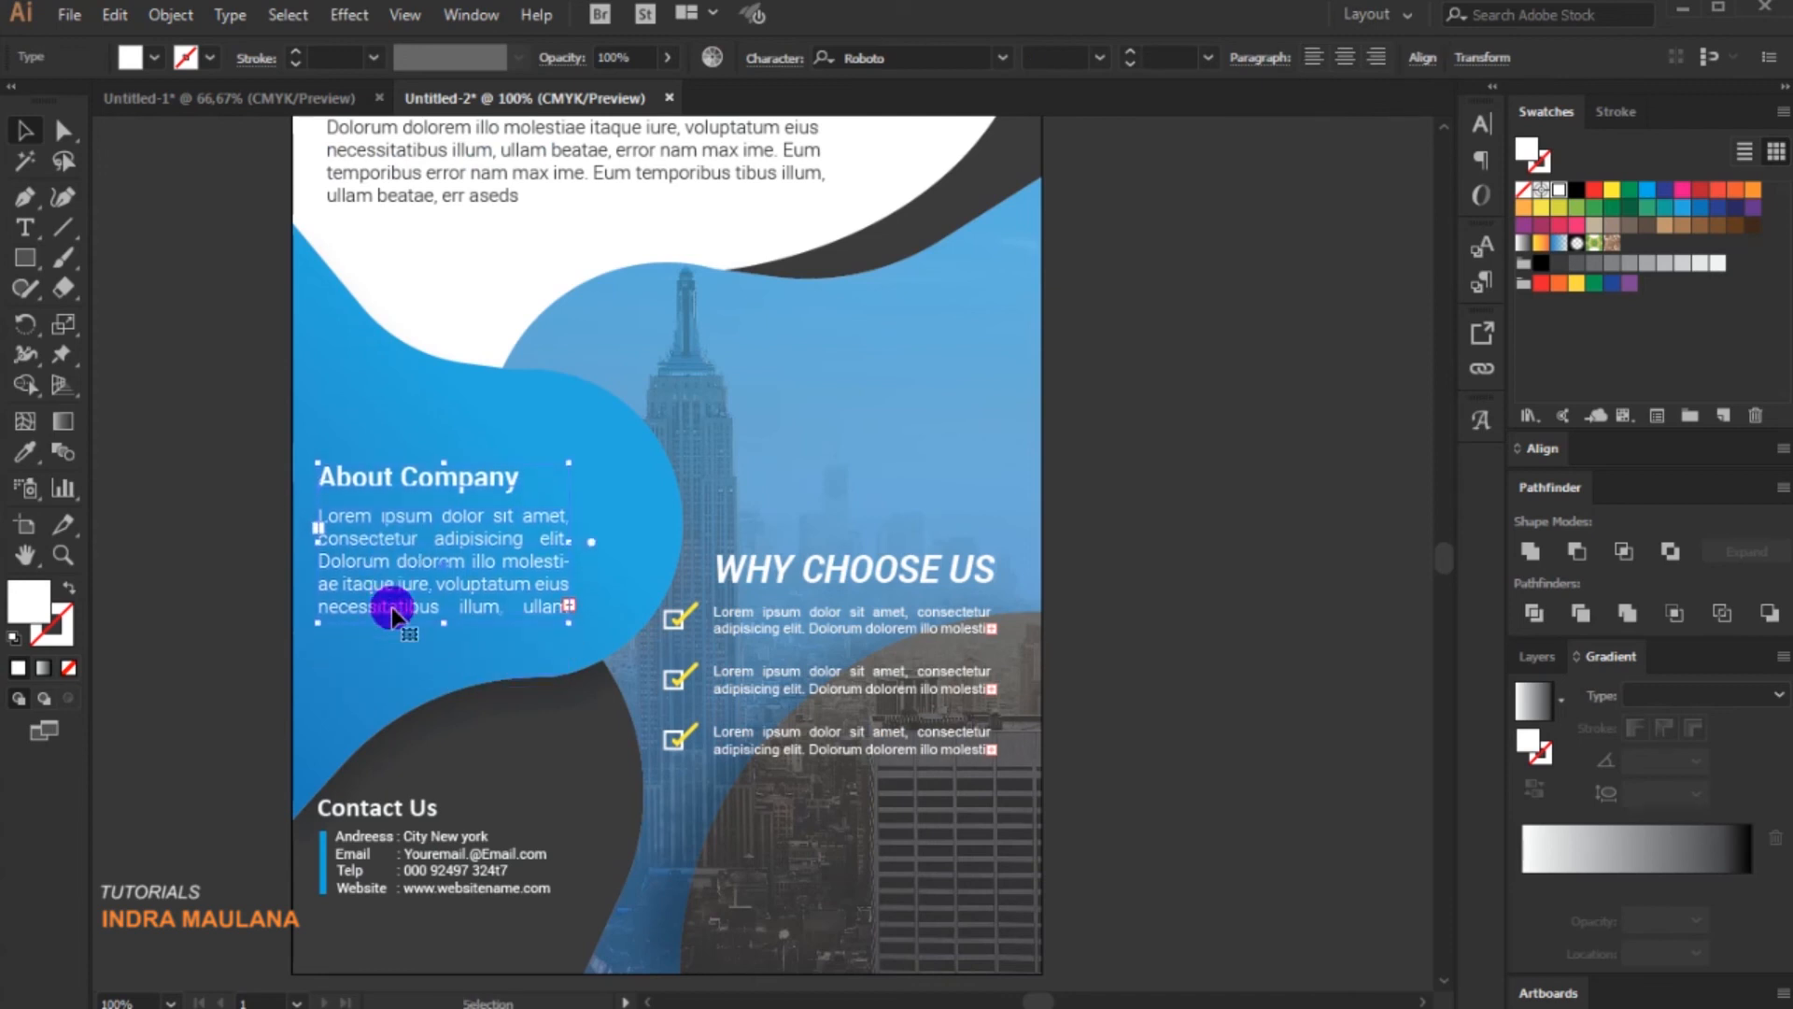
- Enlarge the About Company heading proportionally until it is slightly wider than the paragraph beneath it
{"action": "left_click", "coordinate": [248, 480]}
{"action": "left_click", "coordinate": [412, 481]}
{"action": "left_click_drag", "start_coordinate": [496, 471], "coordinate": [591, 439]}
- Nudge the Contact Us block down, and shift it together with the About Company text slightly to the right
{"action": "scroll", "coordinate": [230, 579], "scroll_direction": "down", "scroll_amount": 3}
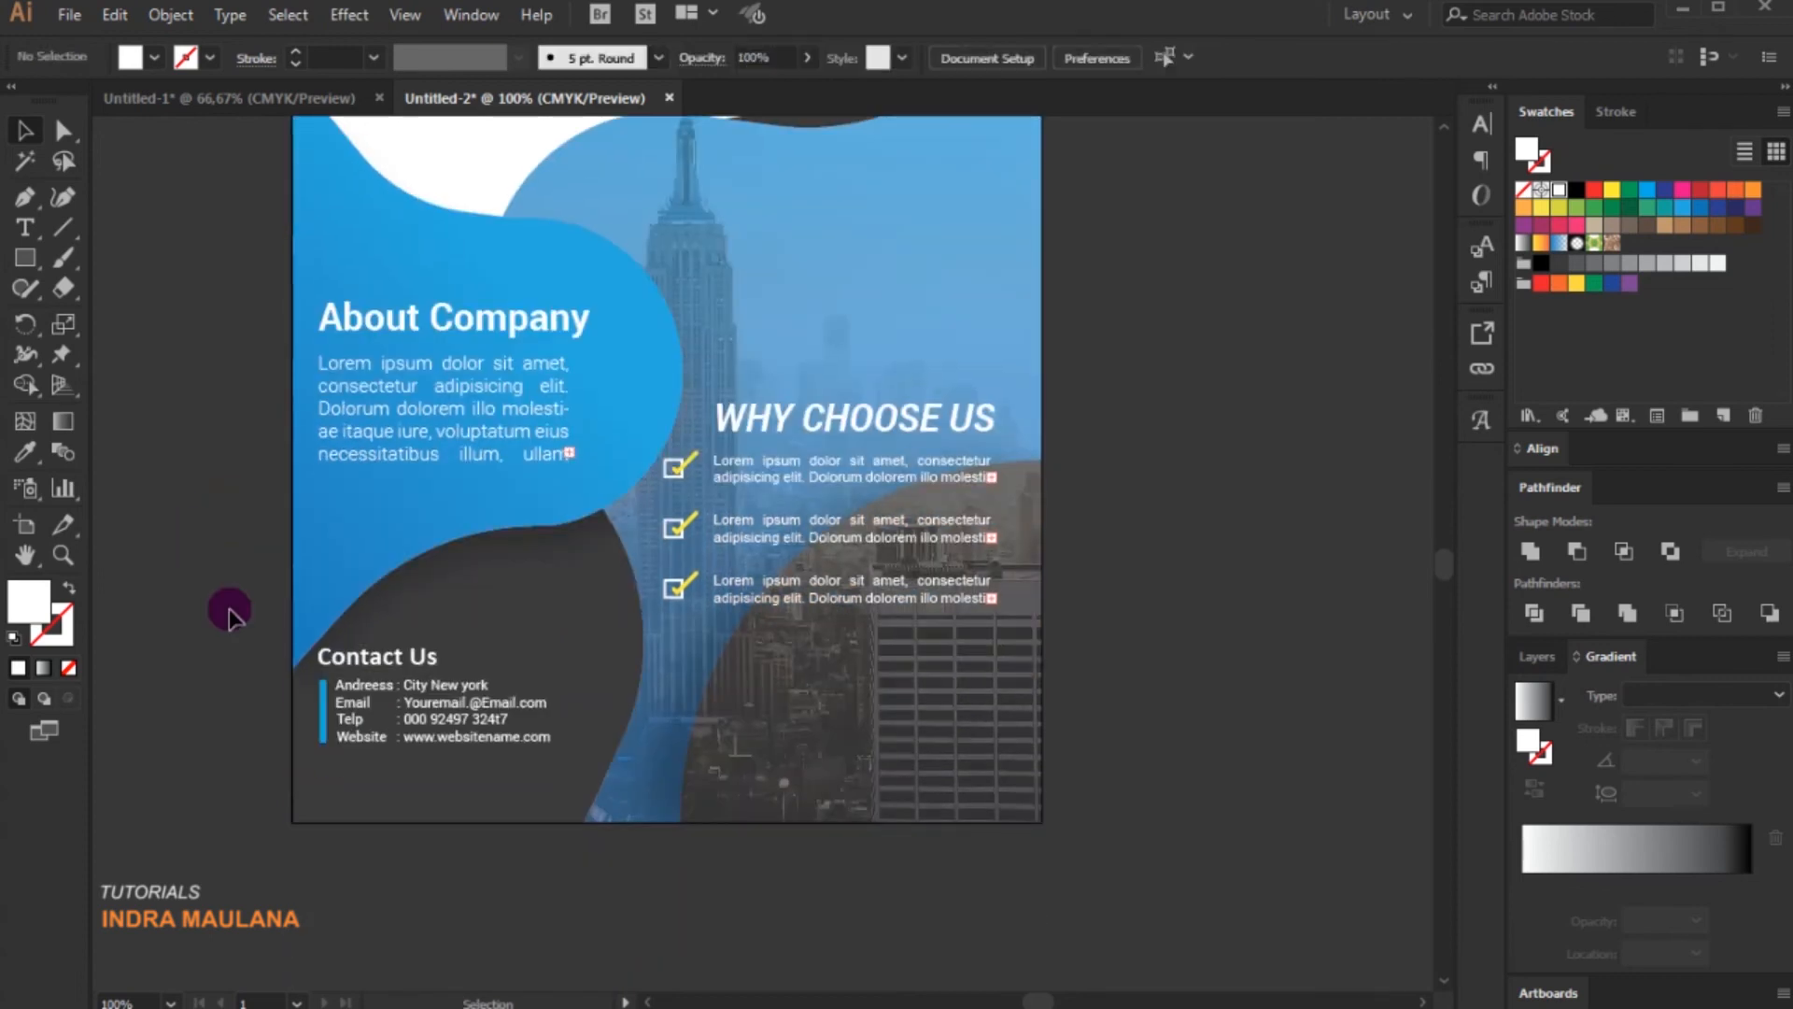
{"action": "left_click", "coordinate": [445, 721]}
{"action": "left_click", "coordinate": [389, 658], "text": "shift"}
{"action": "left_click", "coordinate": [322, 700], "text": "shift"}
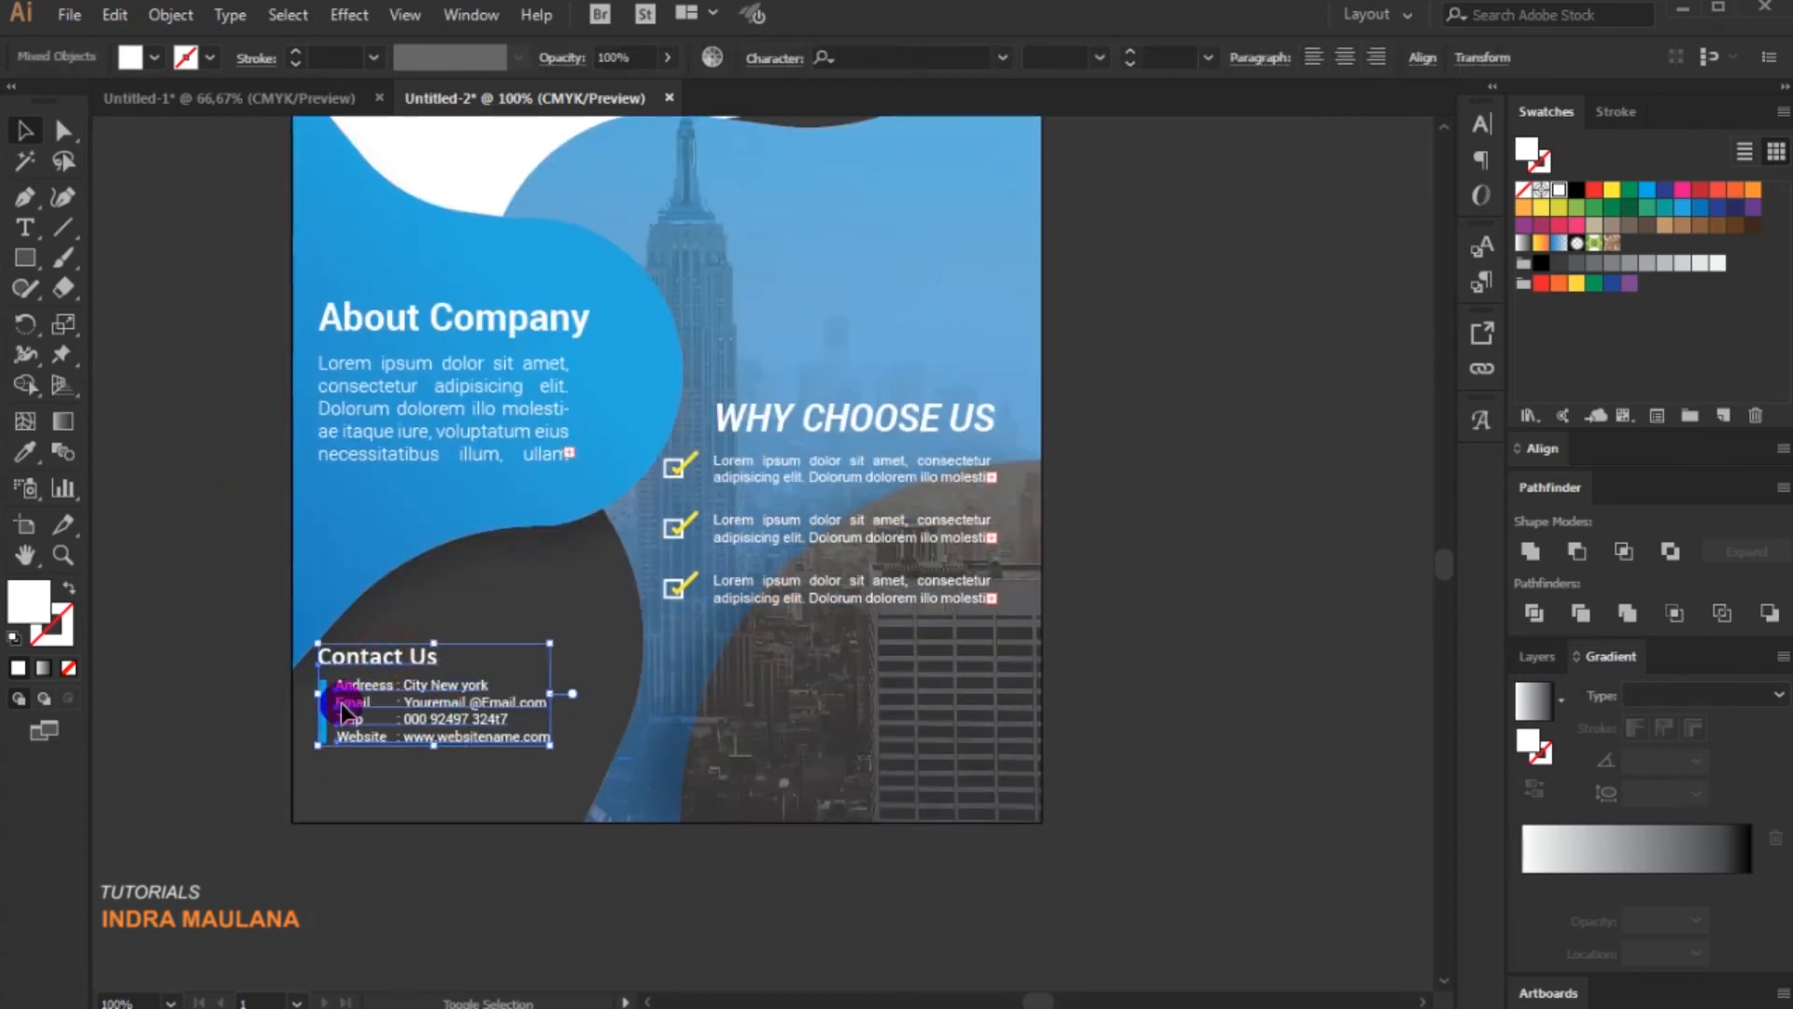
{"action": "left_click", "coordinate": [327, 726], "text": "shift"}
{"action": "key", "text": "shift+Down"}
{"action": "key", "text": "shift+Down"}
{"action": "key", "text": "shift+Down"}
{"action": "key", "text": "shift+Down"}
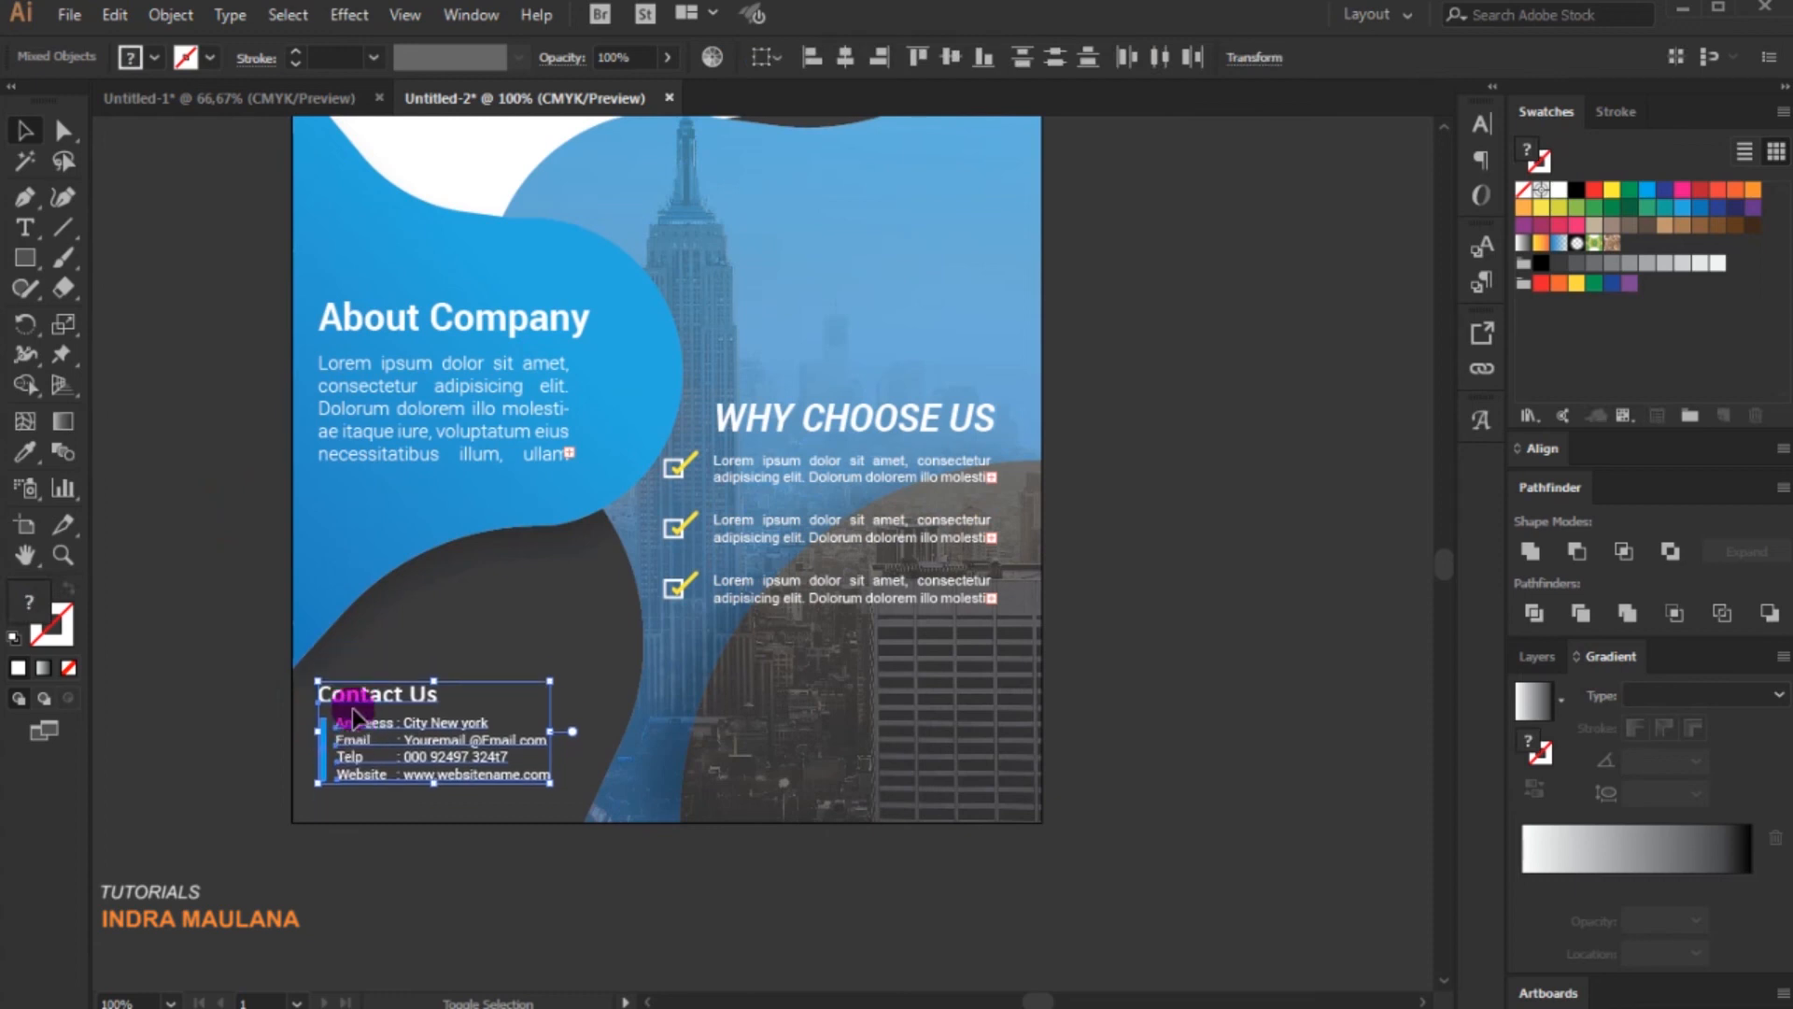
{"action": "left_click", "coordinate": [352, 347], "text": "shift"}
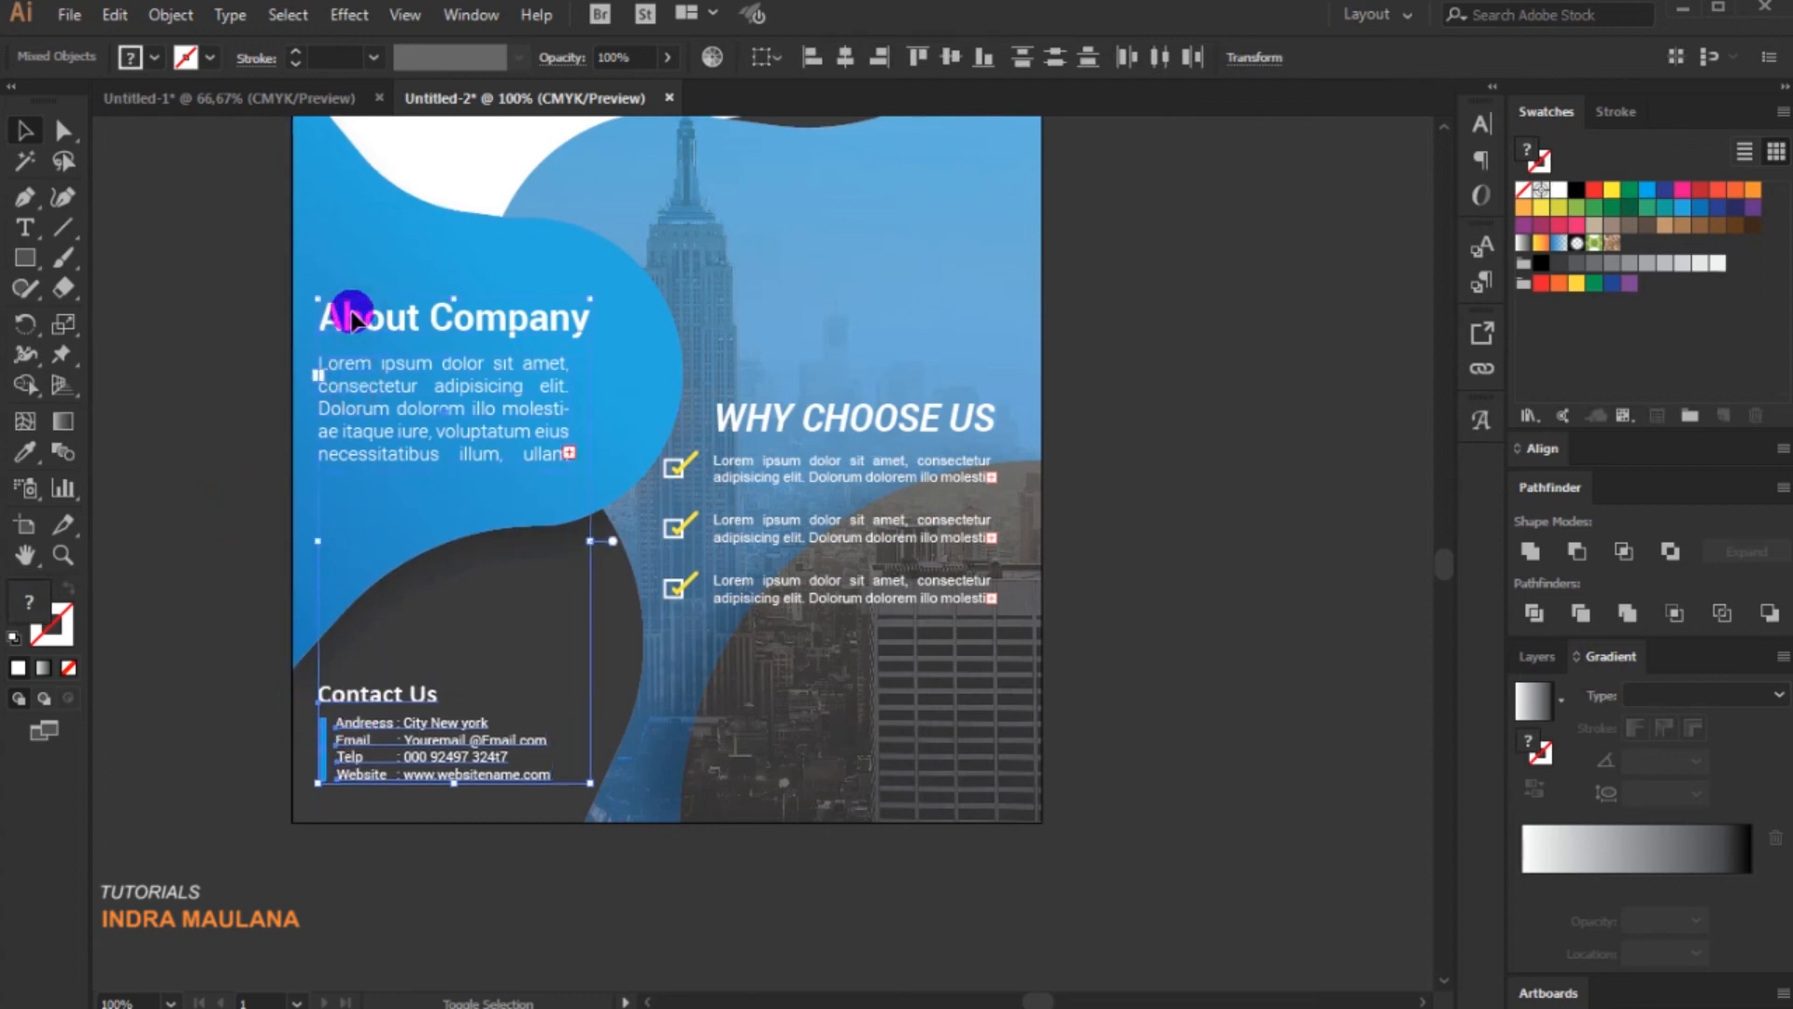
{"action": "key", "text": "shift+Right"}
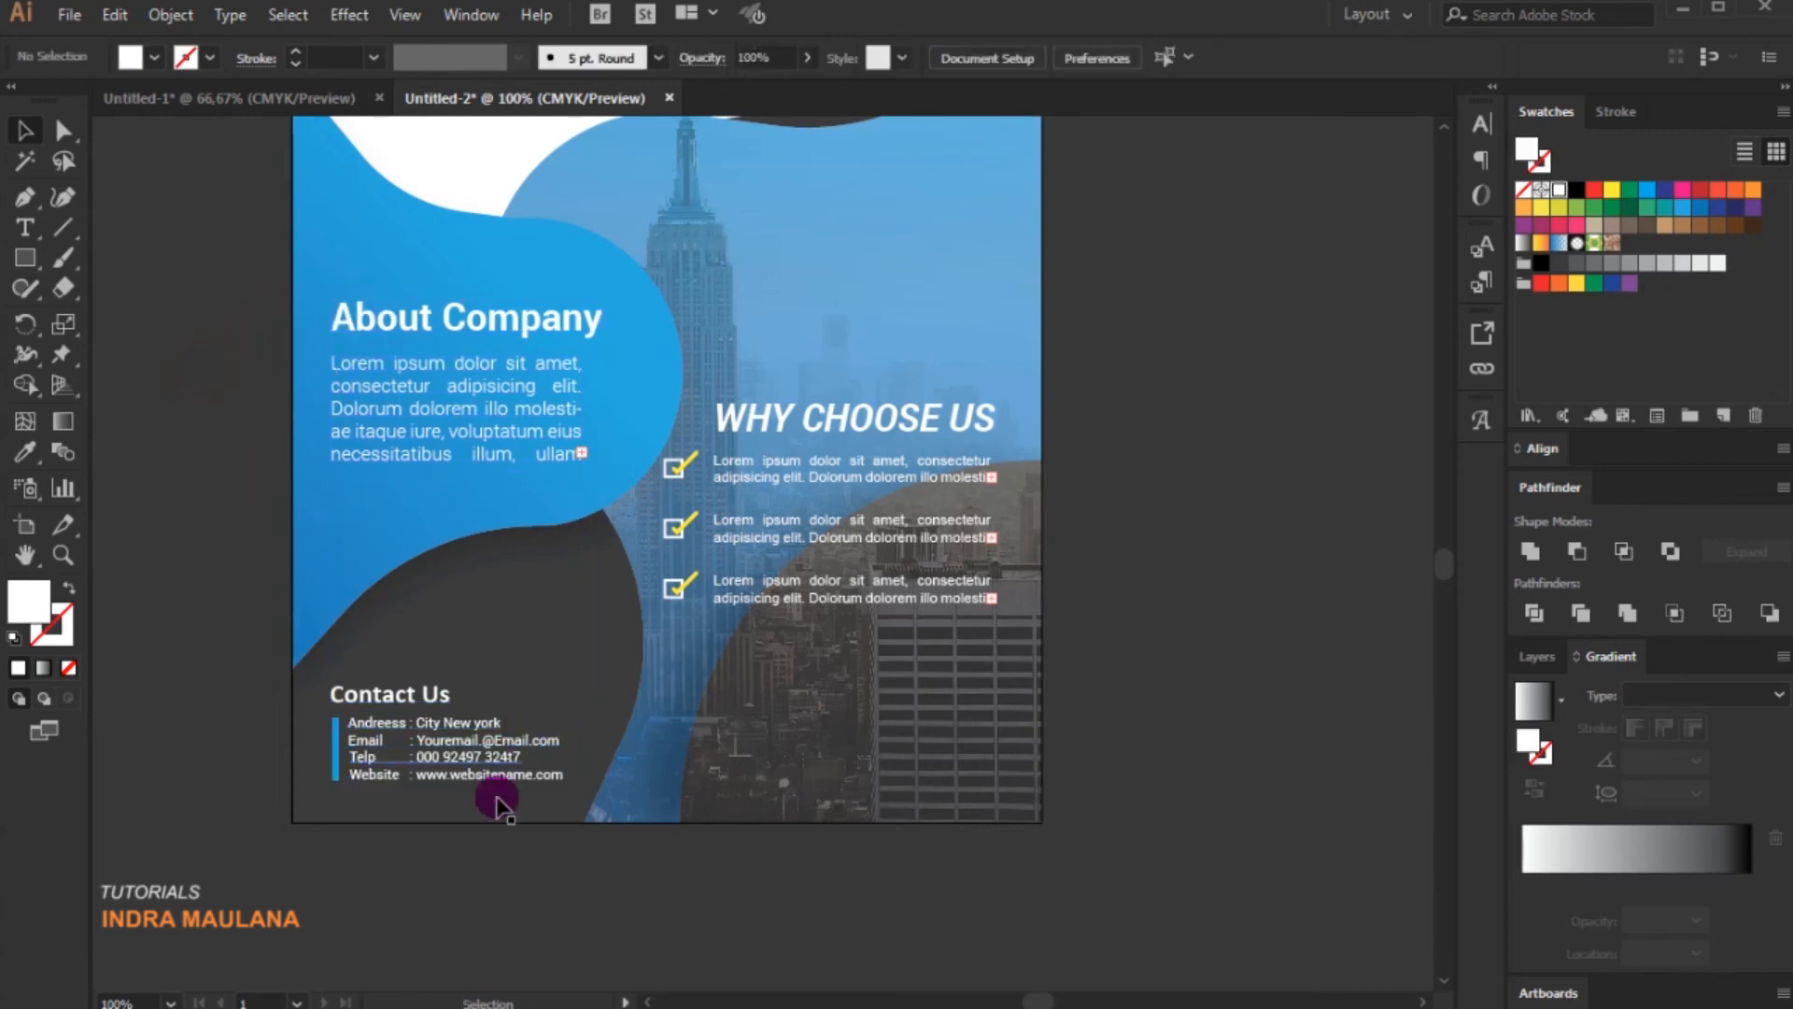
- Enlarge the Contact Us heading, details and blue bar to match the About Company paragraph's width, and nudge them up
{"action": "left_click", "coordinate": [402, 714]}
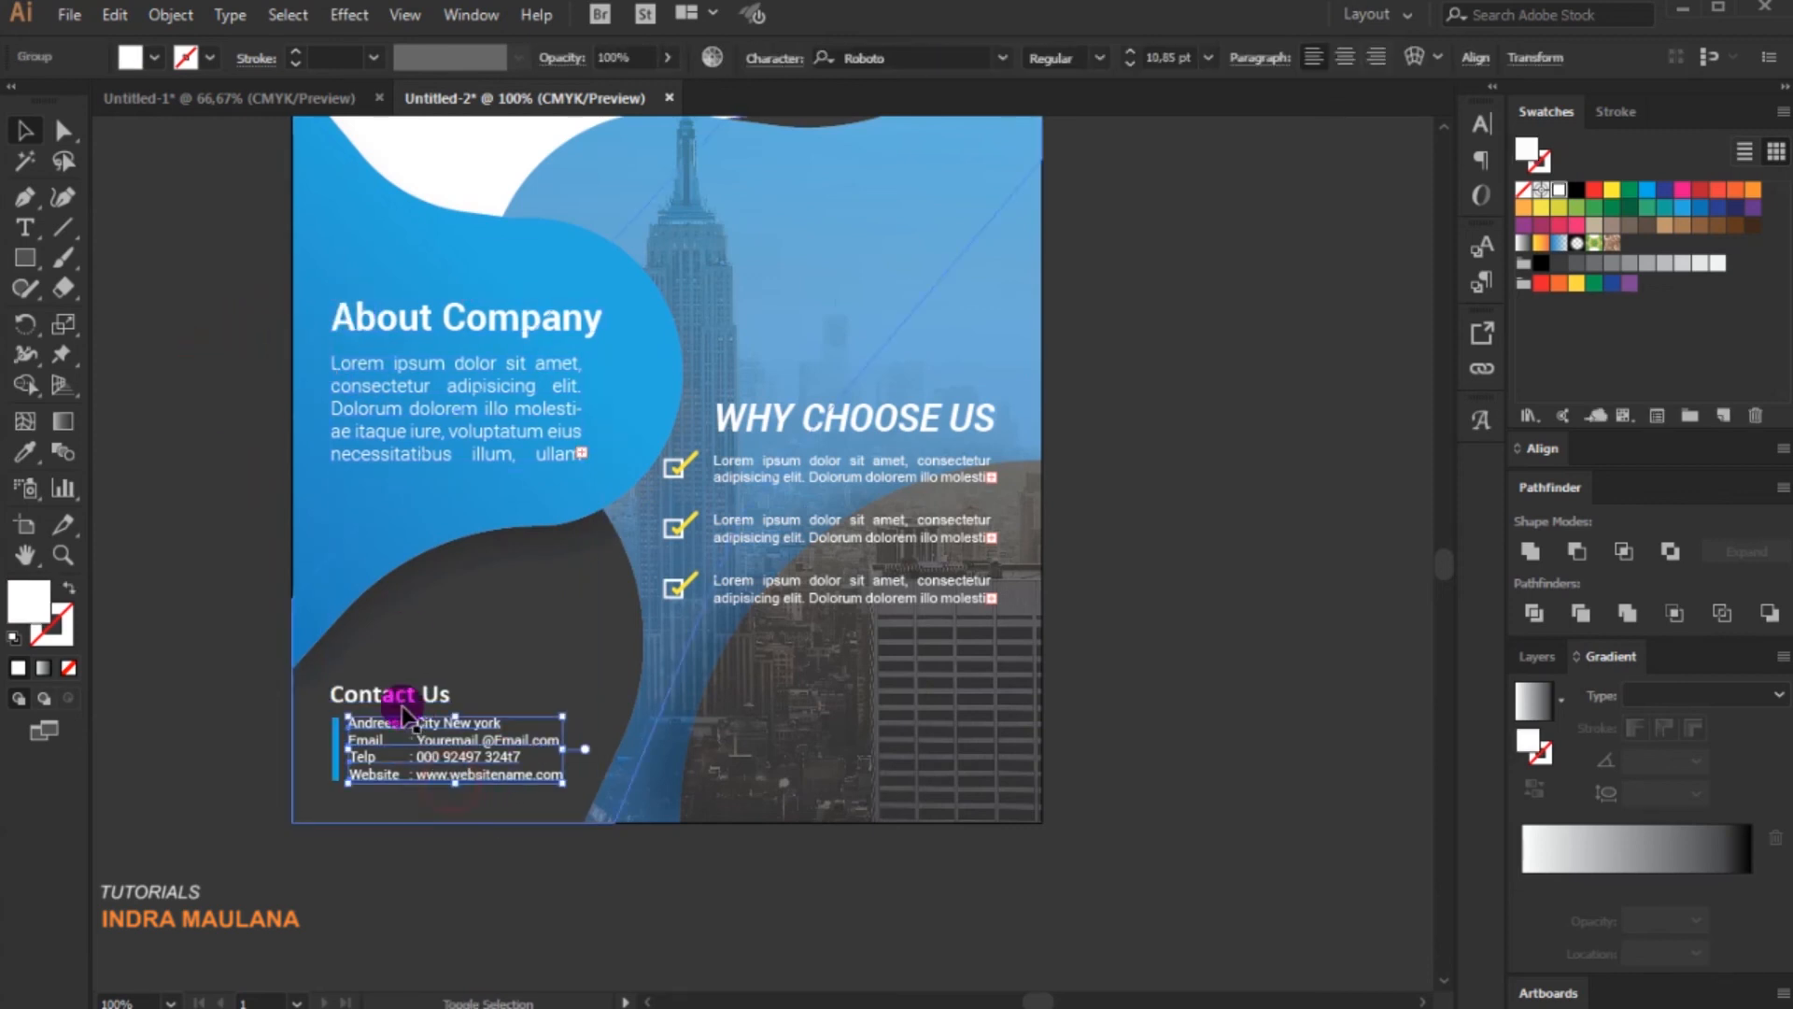
{"action": "left_click", "coordinate": [337, 753], "text": "shift"}
{"action": "left_click_drag", "start_coordinate": [562, 681], "coordinate": [583, 655]}
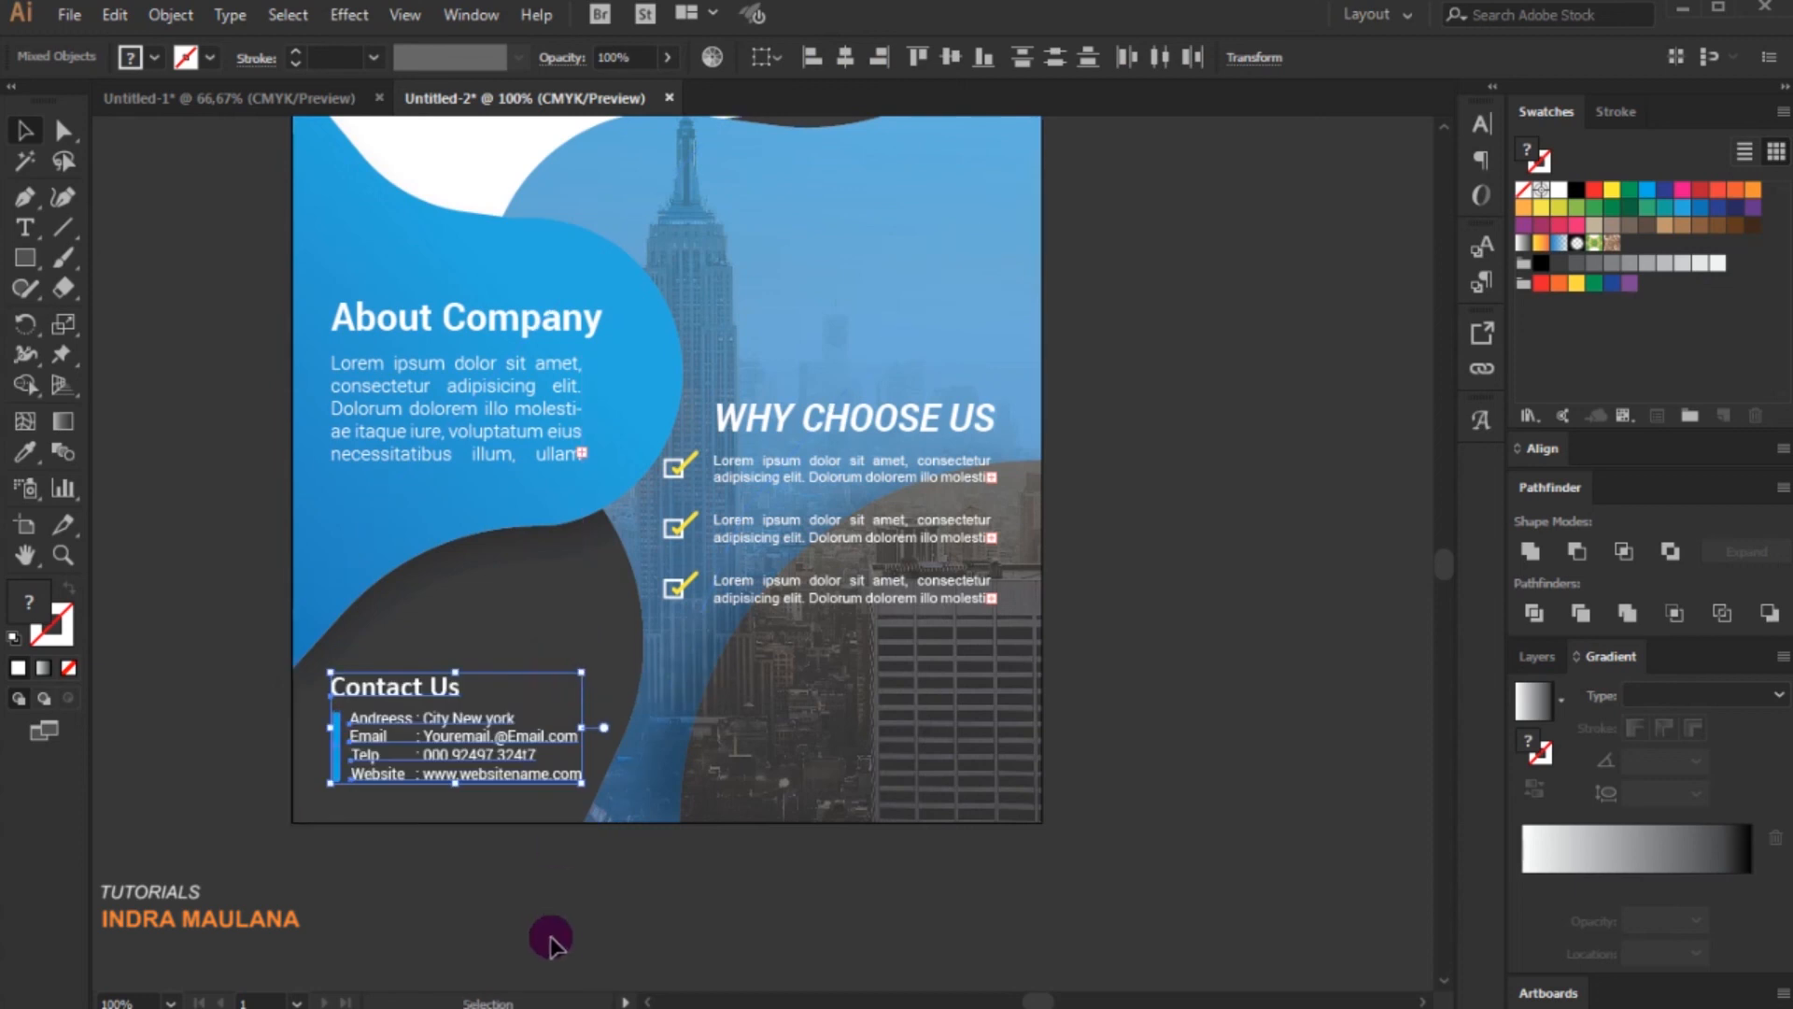
{"action": "key", "text": "shift+Up"}
{"action": "key", "text": "Down"}
{"action": "key", "text": "Down"}
{"action": "key", "text": "Down"}
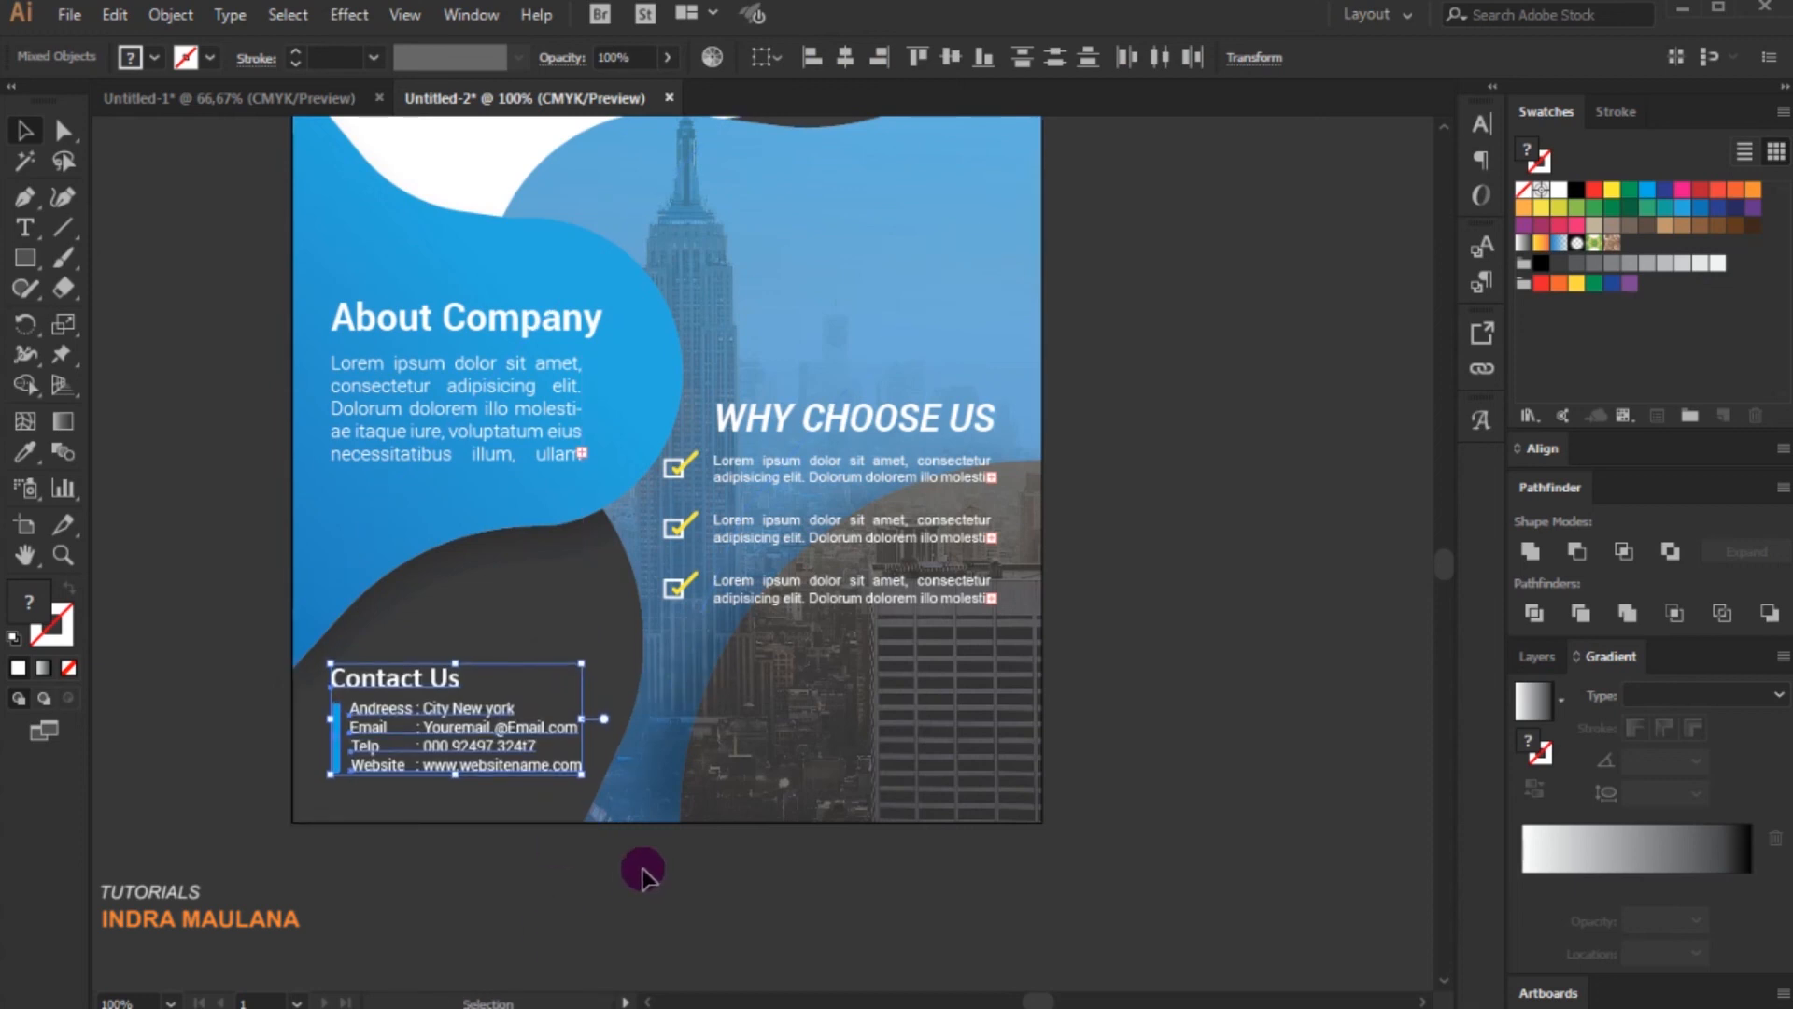
{"action": "left_click", "coordinate": [1144, 477]}
- Move the WHY CHOOSE US group with its checklist down toward the bottom of the flyer, keeping its horizontal position
{"action": "scroll", "coordinate": [1139, 512], "scroll_direction": "up", "scroll_amount": 3}
{"action": "left_click", "coordinate": [812, 624]}
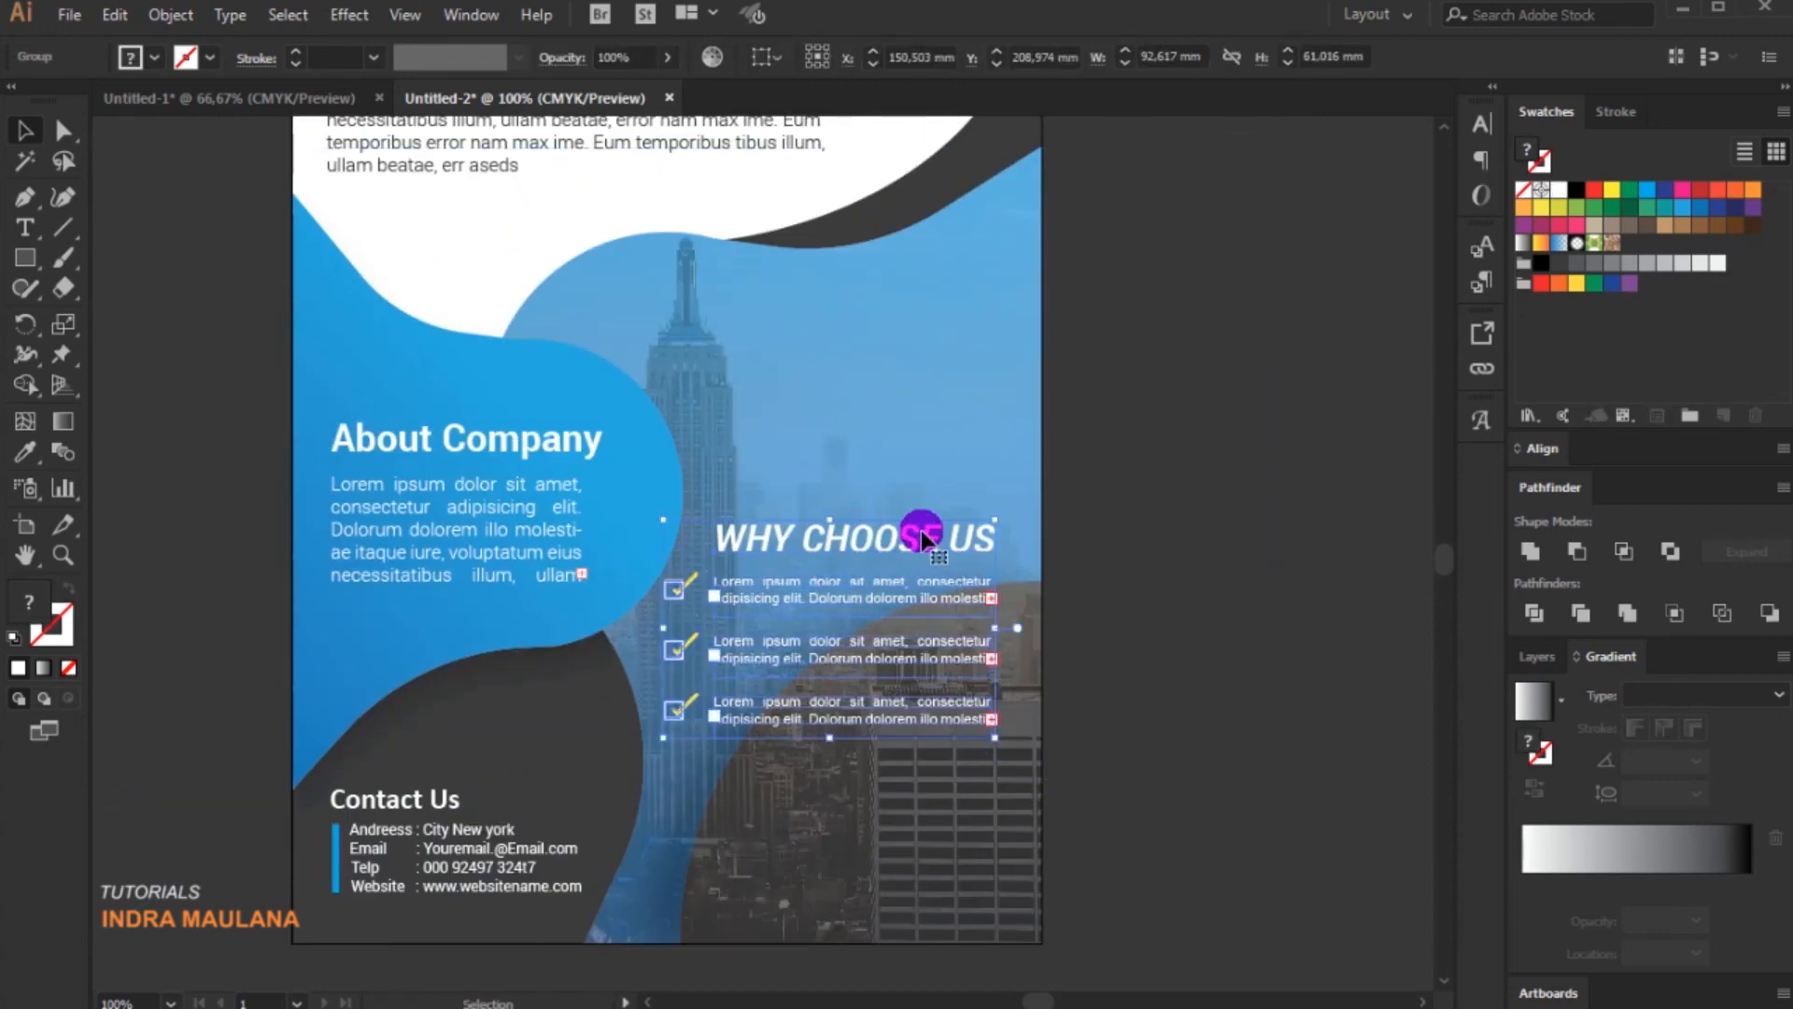
{"action": "mouse_move", "coordinate": [948, 536]}
{"action": "left_mouse_down"}
{"action": "mouse_move", "coordinate": [925, 356]}
{"action": "mouse_move", "coordinate": [928, 580]}
{"action": "mouse_move", "coordinate": [932, 359]}
{"action": "mouse_move", "coordinate": [971, 547]}
{"action": "left_mouse_up"}
{"action": "left_click", "coordinate": [1129, 464]}
{"action": "left_click_drag", "start_coordinate": [1129, 464], "coordinate": [965, 535]}
{"action": "scroll", "coordinate": [965, 535], "scroll_direction": "down", "scroll_amount": 1}
{"action": "left_click_drag", "start_coordinate": [851, 592], "coordinate": [793, 680]}
{"action": "left_click", "coordinate": [1064, 512]}
{"action": "left_click", "coordinate": [1024, 535]}
{"action": "scroll", "coordinate": [1023, 535], "scroll_direction": "down", "scroll_amount": 1}
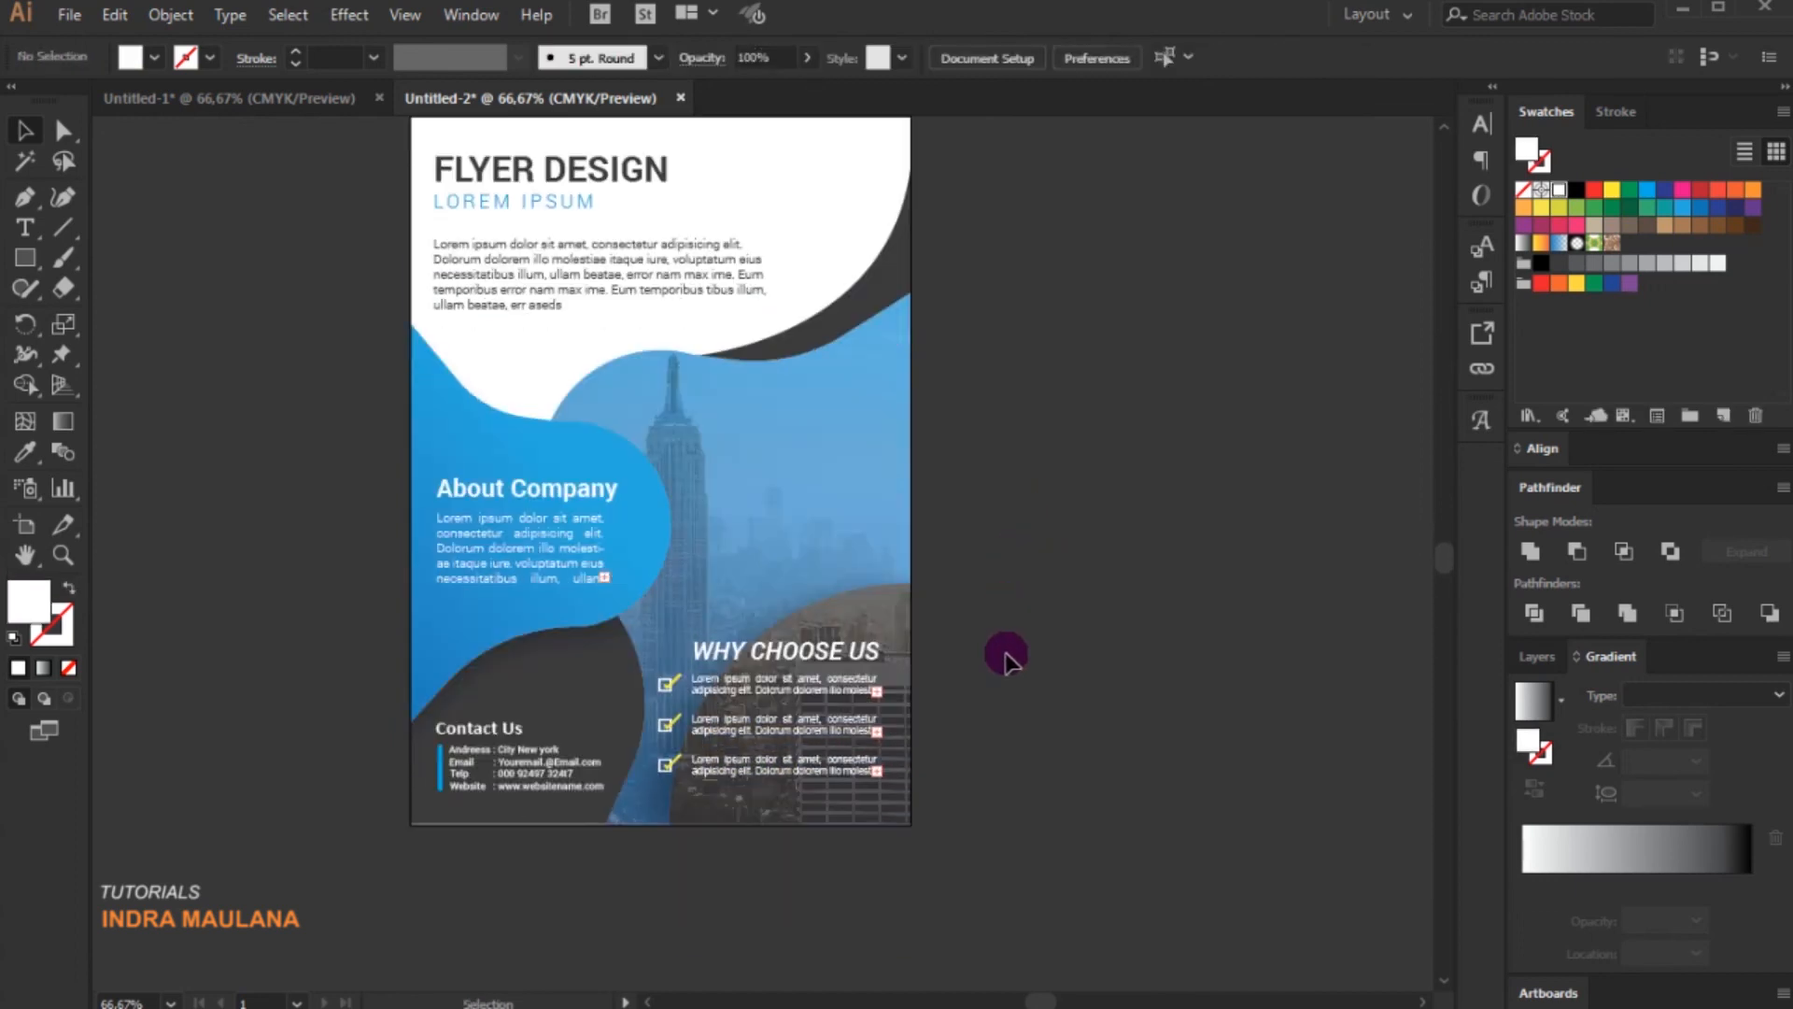
- Duplicate the About Company heading and paragraph over the city photo, lined up above the WHY CHOOSE US text
{"action": "left_click", "coordinate": [547, 561]}
{"action": "left_click", "coordinate": [512, 488], "text": "shift"}
{"action": "left_click_drag", "start_coordinate": [505, 520], "coordinate": [758, 540]}
{"action": "left_click", "coordinate": [1043, 487]}
- Replace the duplicated heading's text with "Lorem ipsum"
{"action": "left_click", "coordinate": [25, 227]}
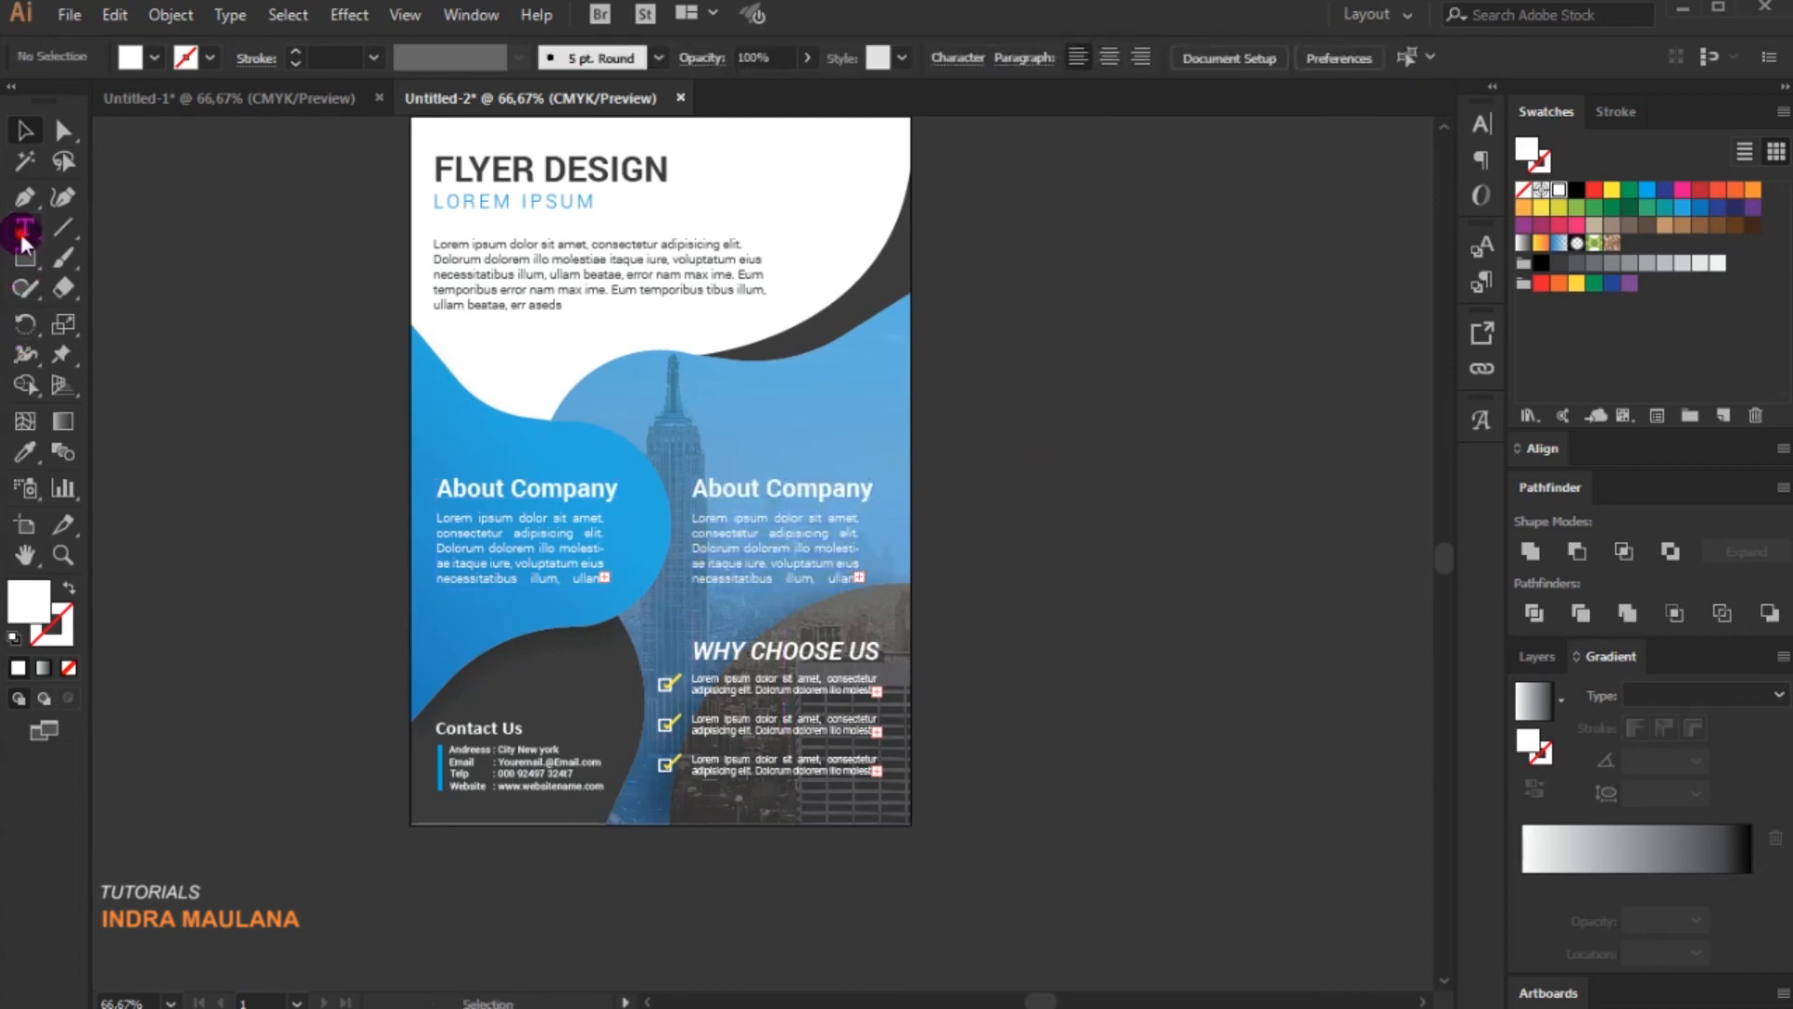
{"action": "left_click", "coordinate": [867, 488]}
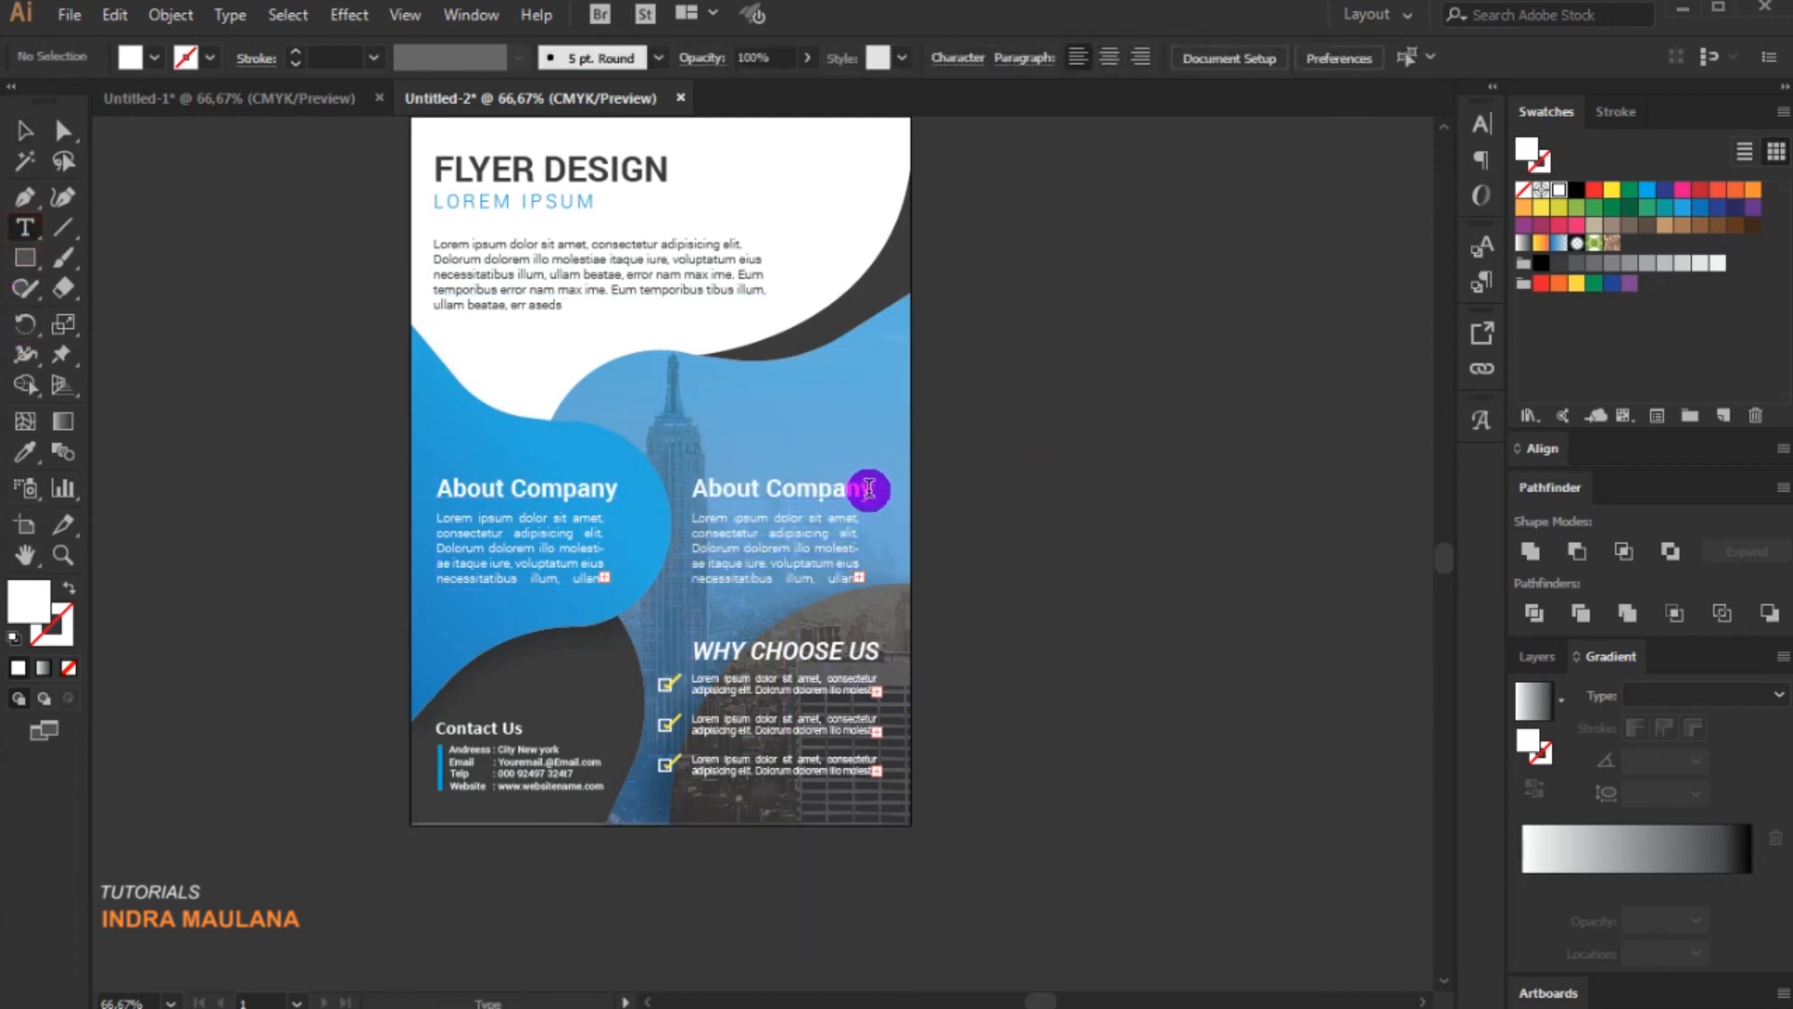
{"action": "key", "text": "ctrl+a"}
{"action": "type", "text": "Lo"}
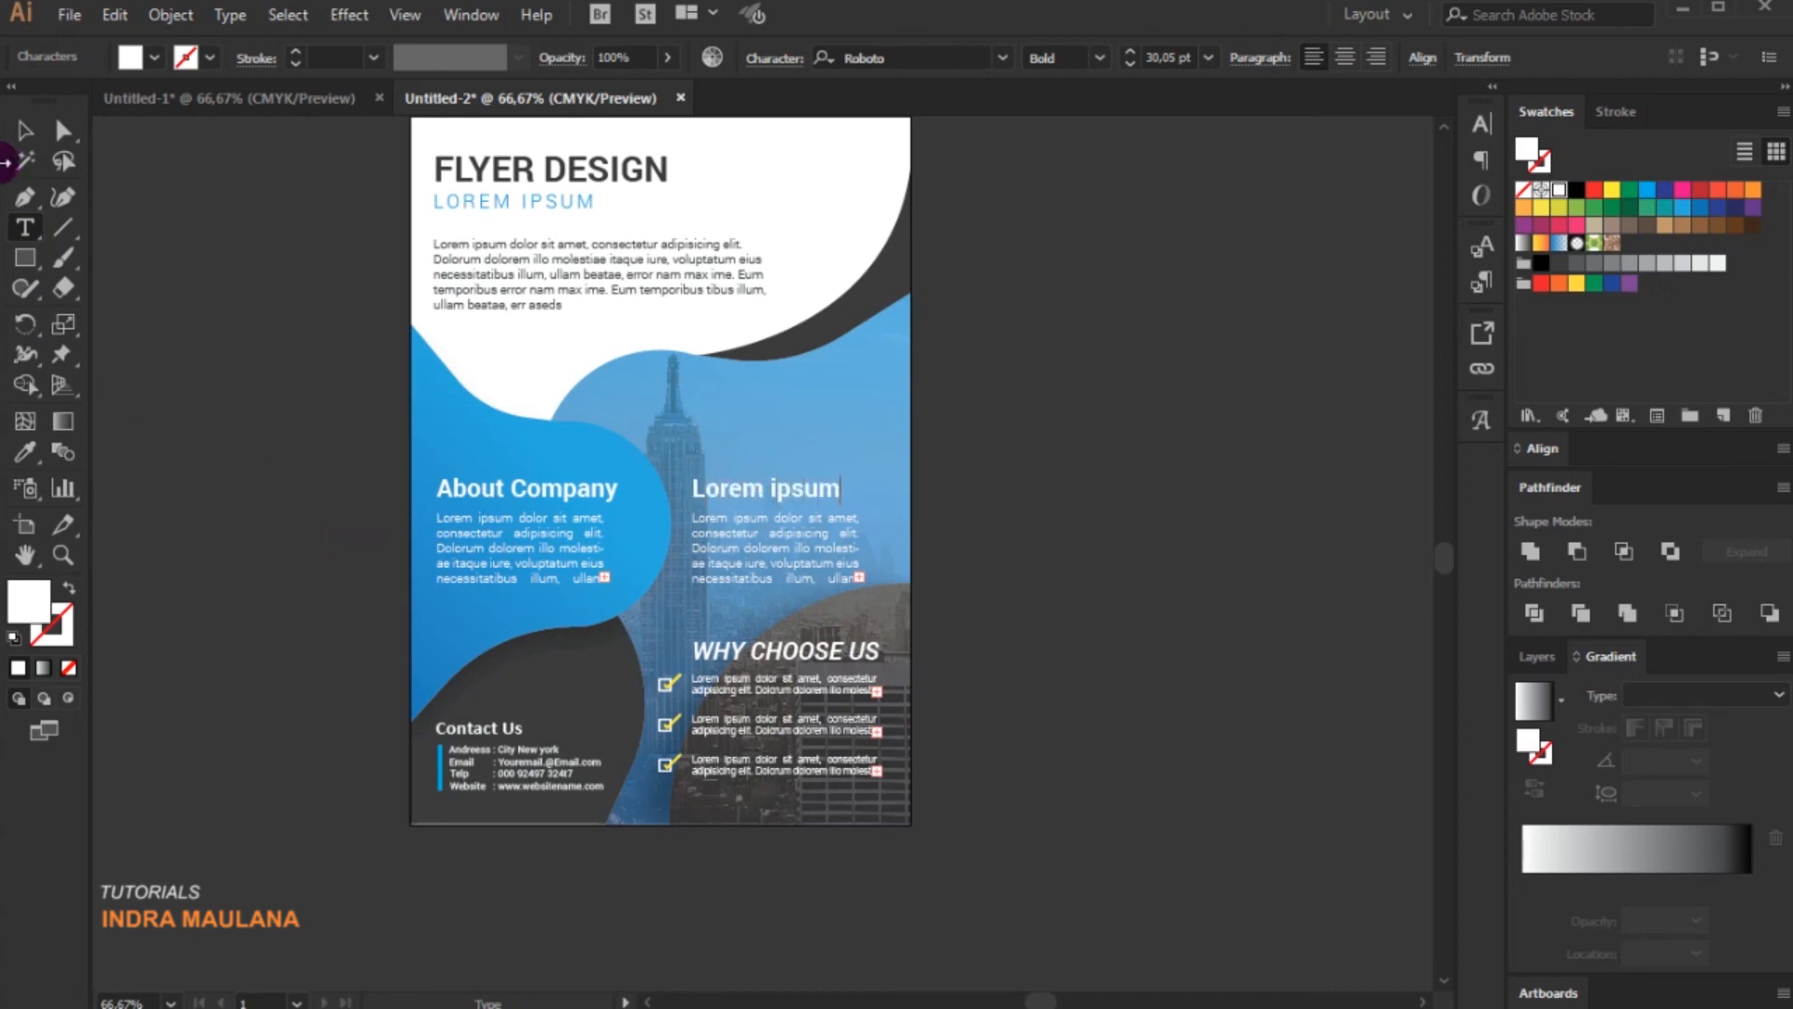
- Enlarge the Lorem ipsum heading to about the width of the WHY CHOOSE US heading
{"action": "left_click", "coordinate": [24, 130]}
{"action": "left_click_drag", "start_coordinate": [832, 496], "coordinate": [876, 454]}
{"action": "left_click", "coordinate": [1048, 409]}
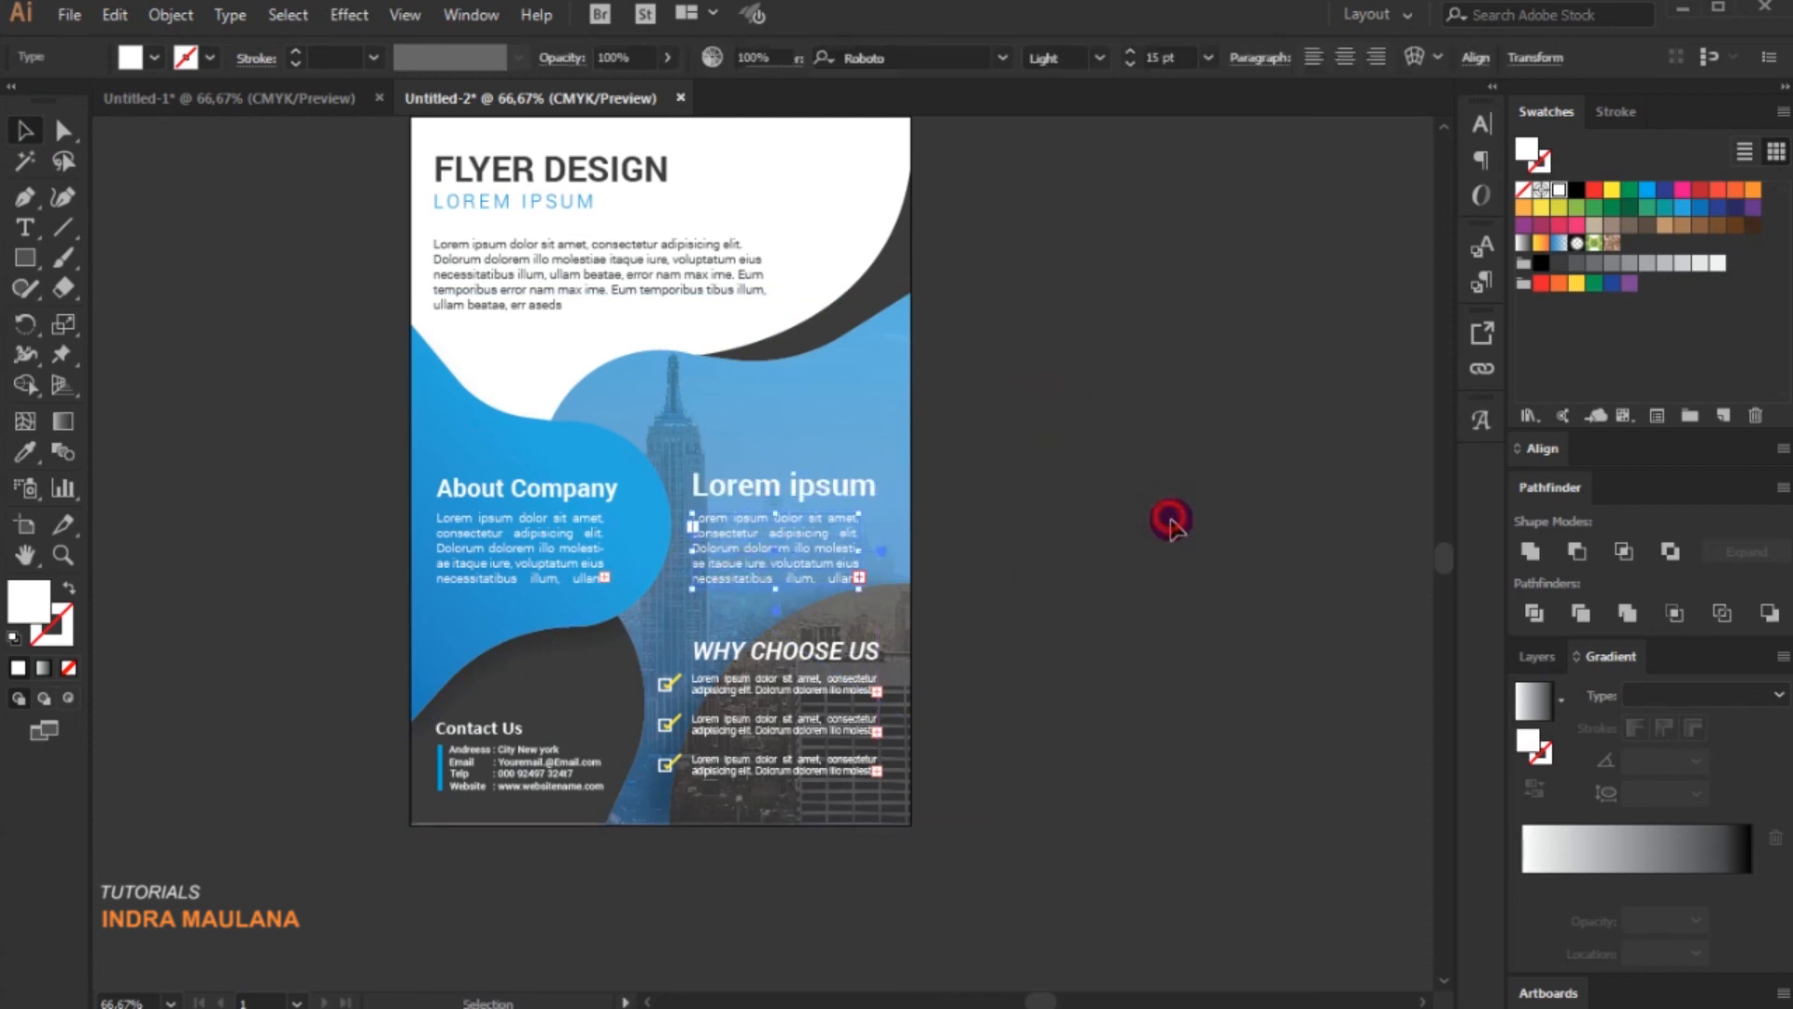
- Move the Lorem ipsum heading and its paragraph straight up over the city photo
{"action": "scroll", "coordinate": [1175, 542], "scroll_direction": "up", "scroll_amount": 3}
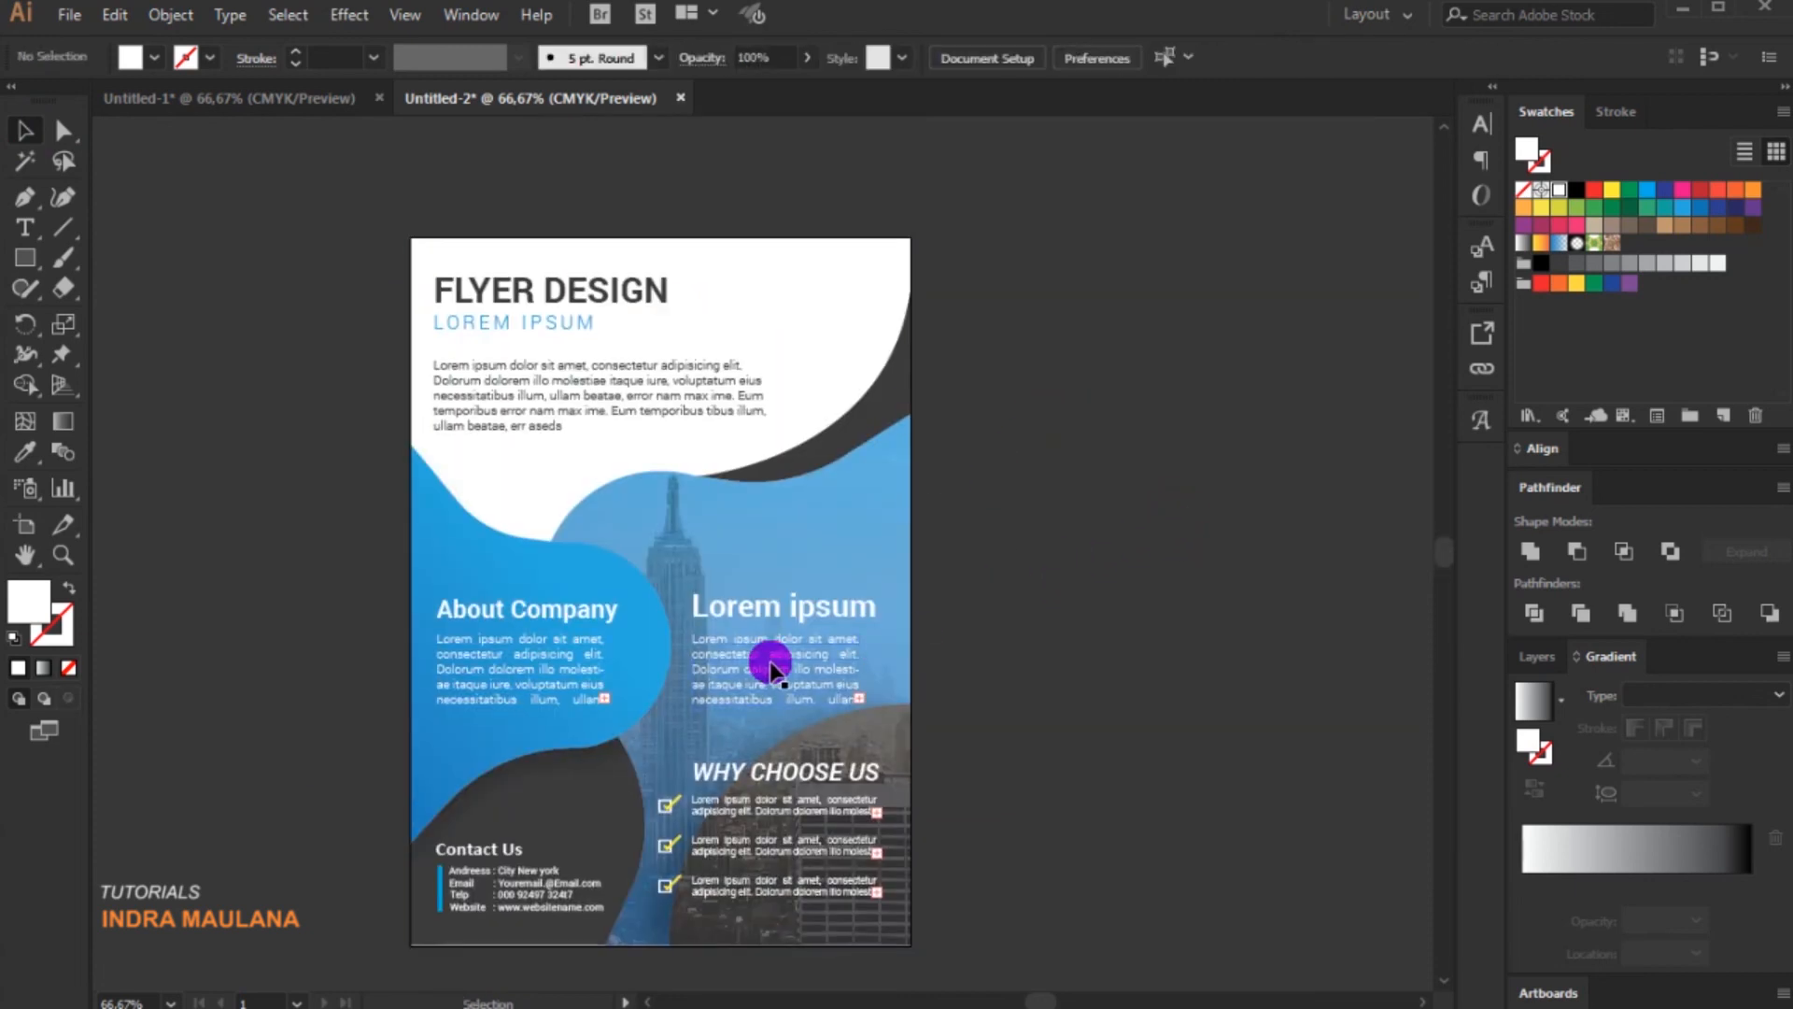
{"action": "left_click", "coordinate": [770, 668]}
{"action": "left_click_drag", "start_coordinate": [805, 607], "coordinate": [821, 560]}
{"action": "left_click", "coordinate": [1112, 500]}
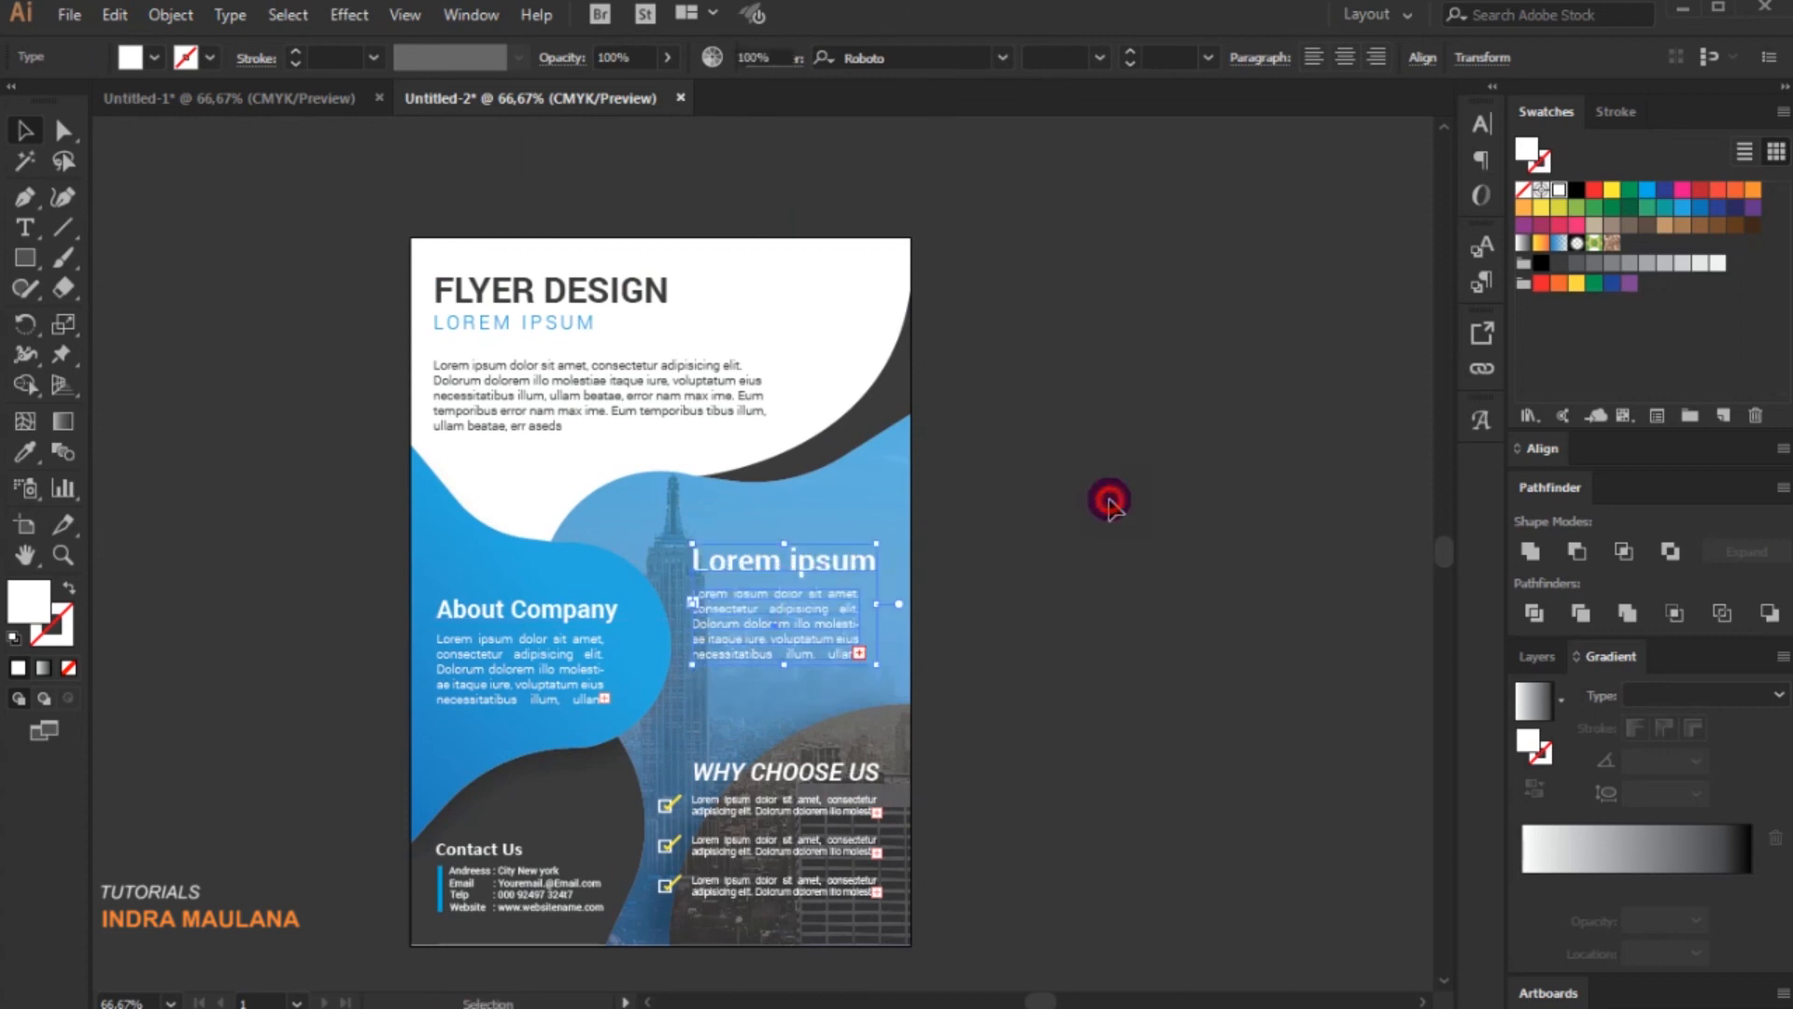
- Move the WHY CHOOSE US group up slightly toward the Lorem ipsum paragraph
{"action": "scroll", "coordinate": [1115, 521], "scroll_direction": "down", "scroll_amount": 3}
{"action": "left_click_drag", "start_coordinate": [801, 643], "coordinate": [805, 612]}
{"action": "left_click", "coordinate": [1109, 509]}
{"action": "scroll", "coordinate": [1107, 511], "scroll_direction": "up", "scroll_amount": 4}
{"action": "scroll", "coordinate": [1105, 513], "scroll_direction": "down", "scroll_amount": 3}
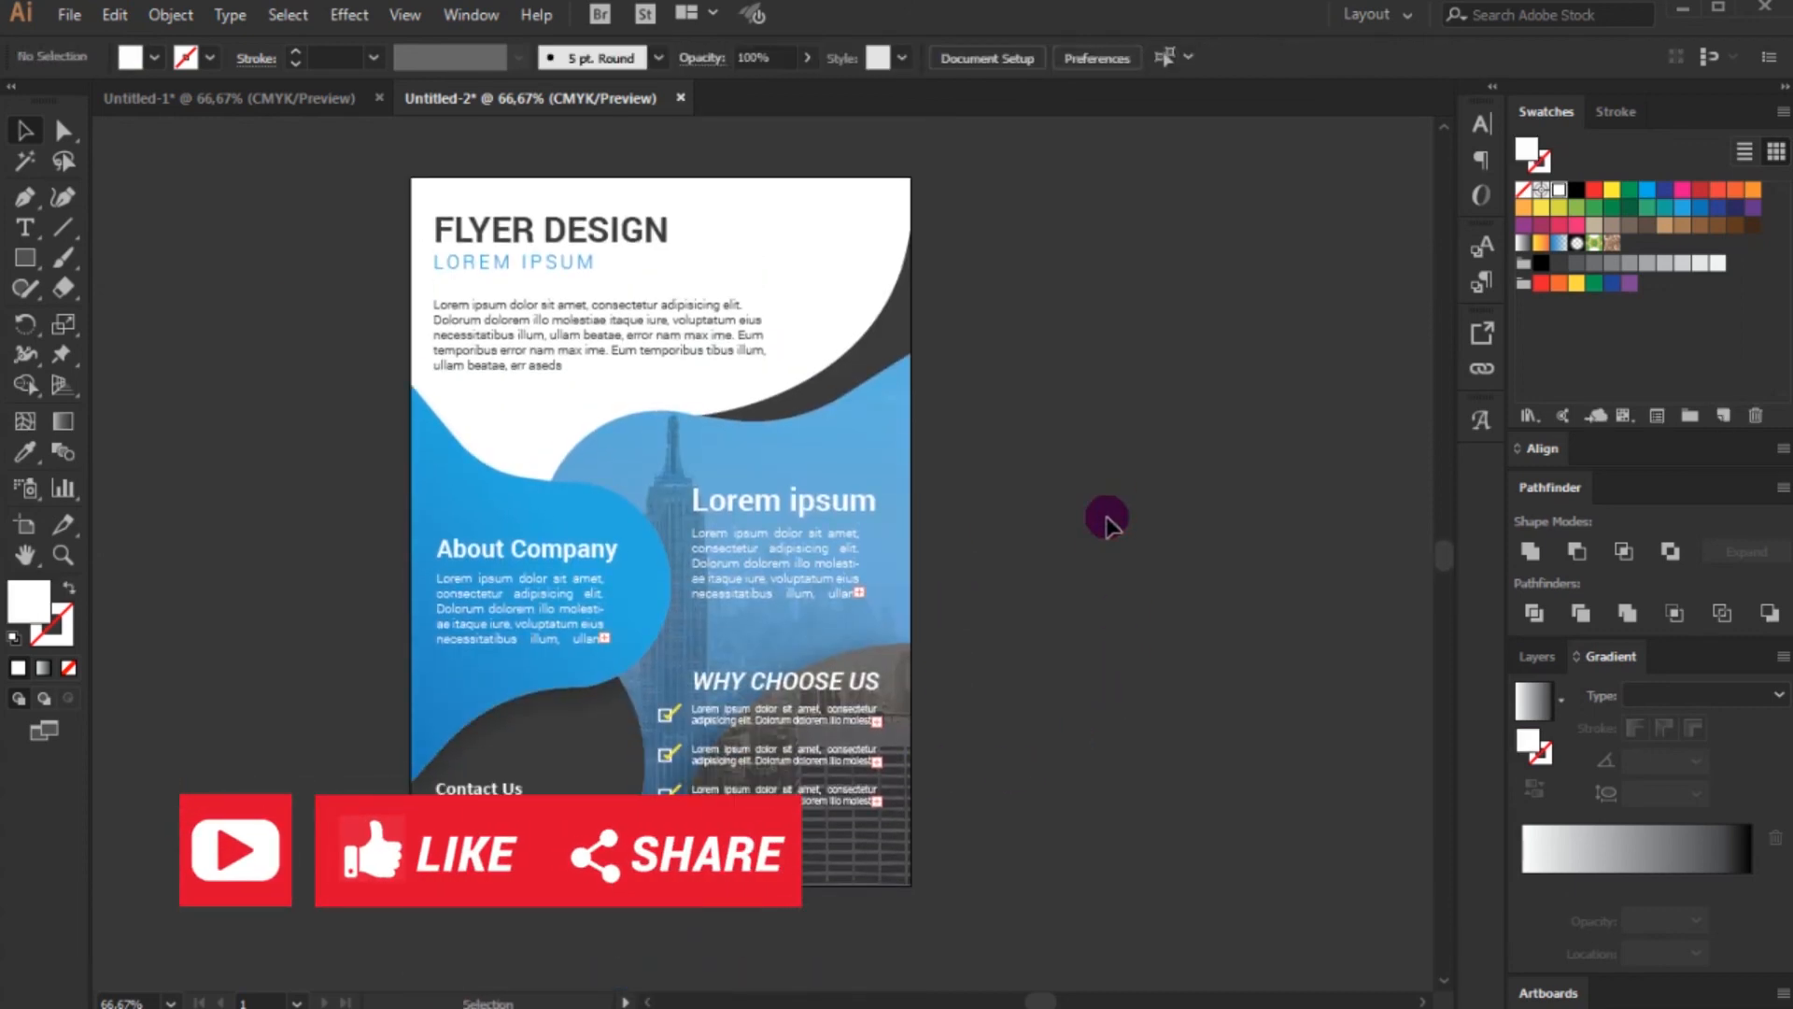
{"action": "scroll", "coordinate": [1073, 532], "scroll_direction": "right", "scroll_amount": 1}
{"action": "scroll", "coordinate": [1081, 567], "scroll_direction": "up", "scroll_amount": 2}
{"action": "scroll", "coordinate": [1081, 565], "scroll_direction": "down", "scroll_amount": 1}
{"action": "scroll", "coordinate": [1042, 688], "scroll_direction": "up", "scroll_amount": 1}
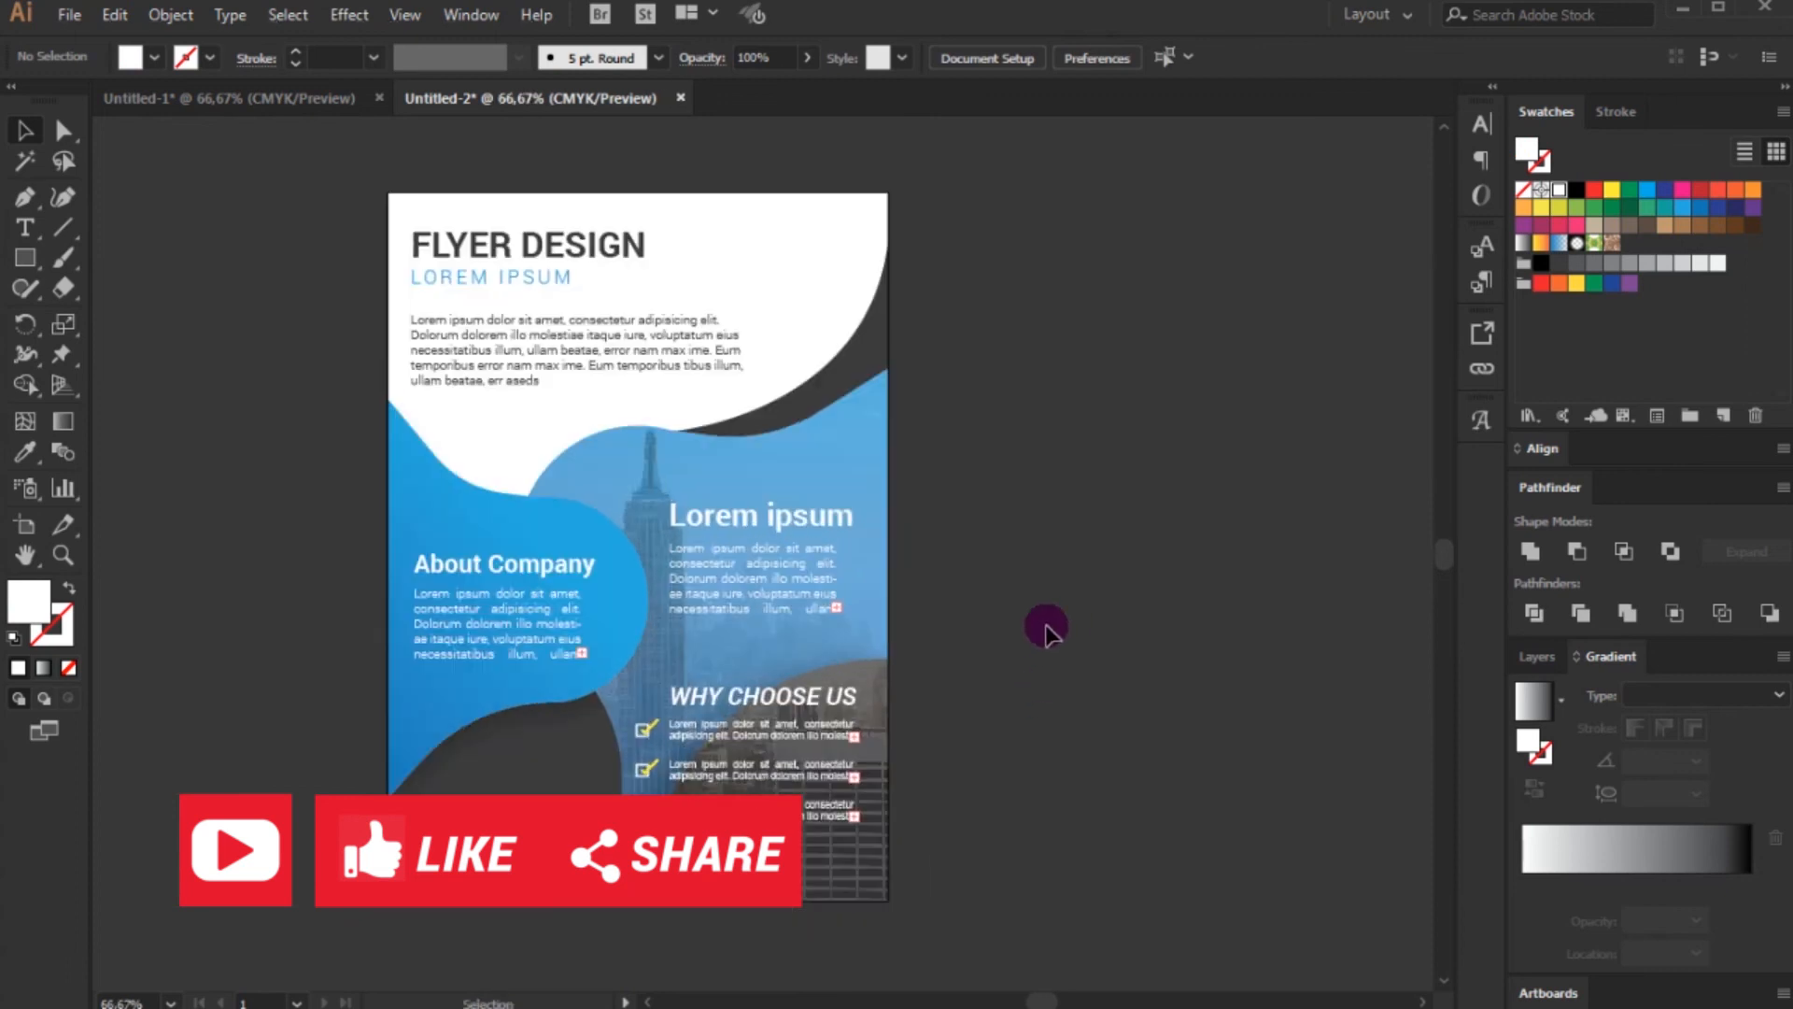
{"action": "left_click_drag", "start_coordinate": [1061, 473], "coordinate": [1085, 490]}
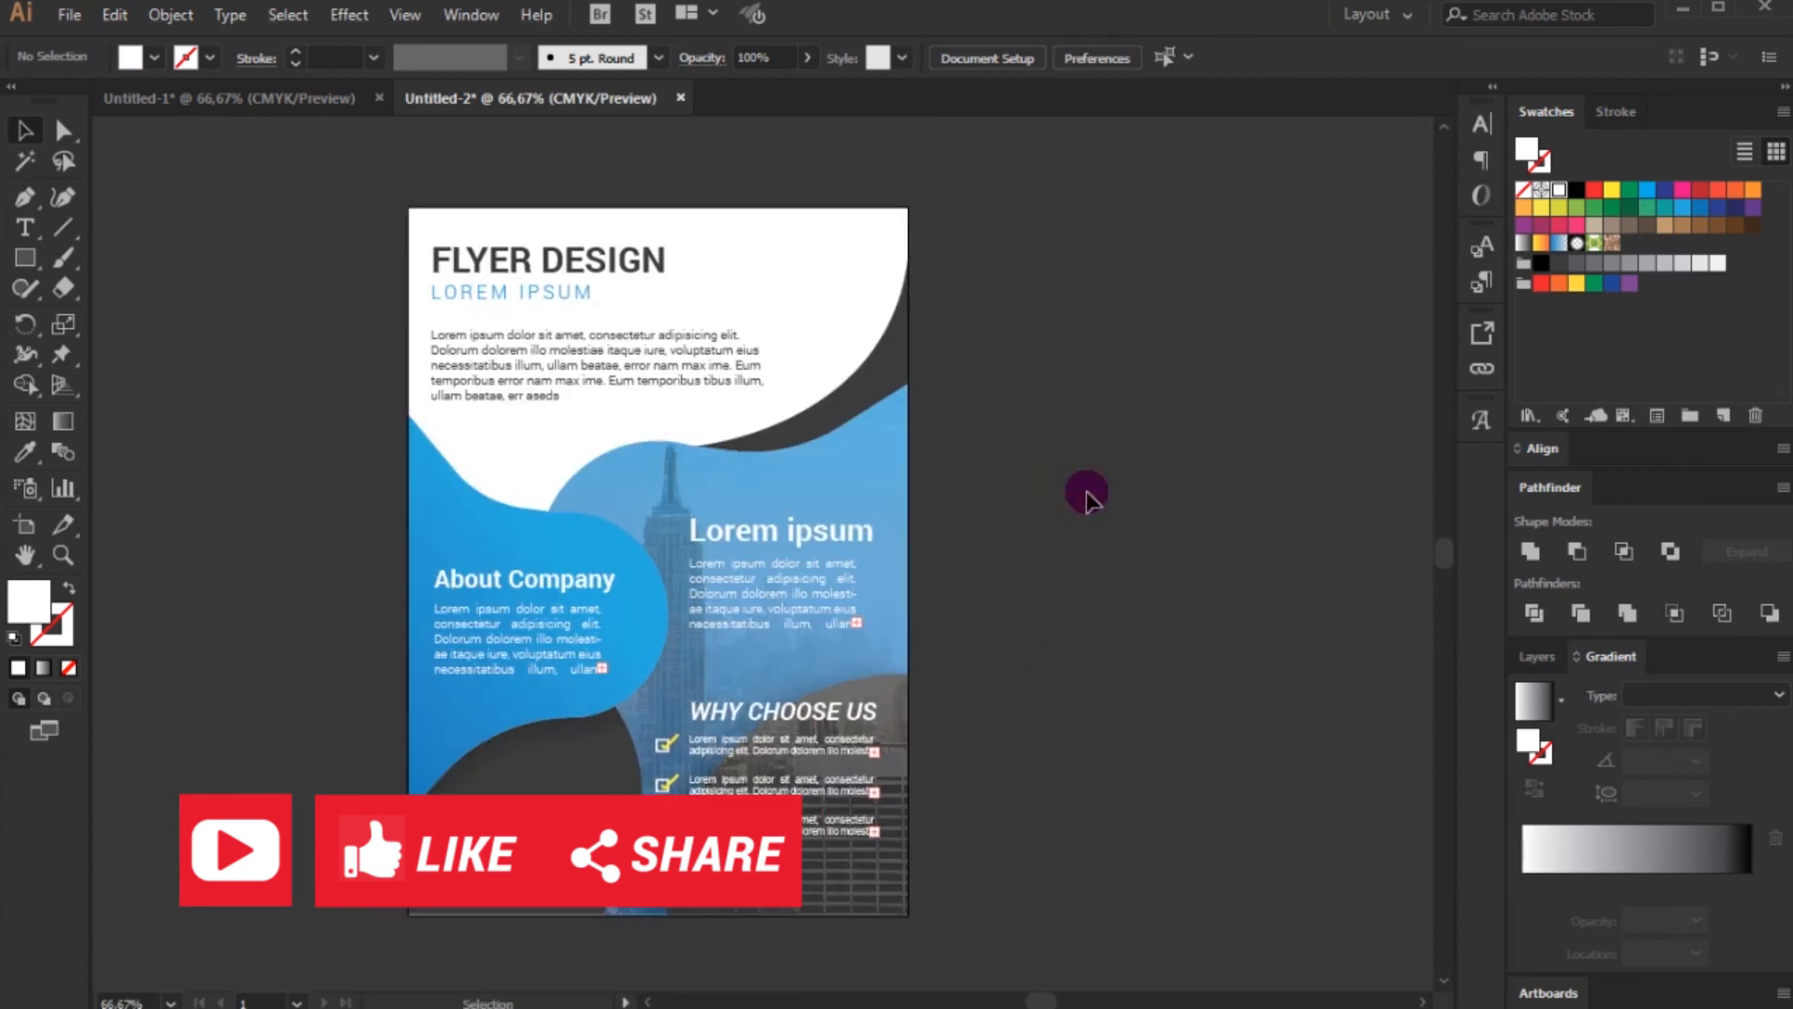
{"action": "scroll", "coordinate": [1085, 491], "scroll_direction": "up", "scroll_amount": 1}
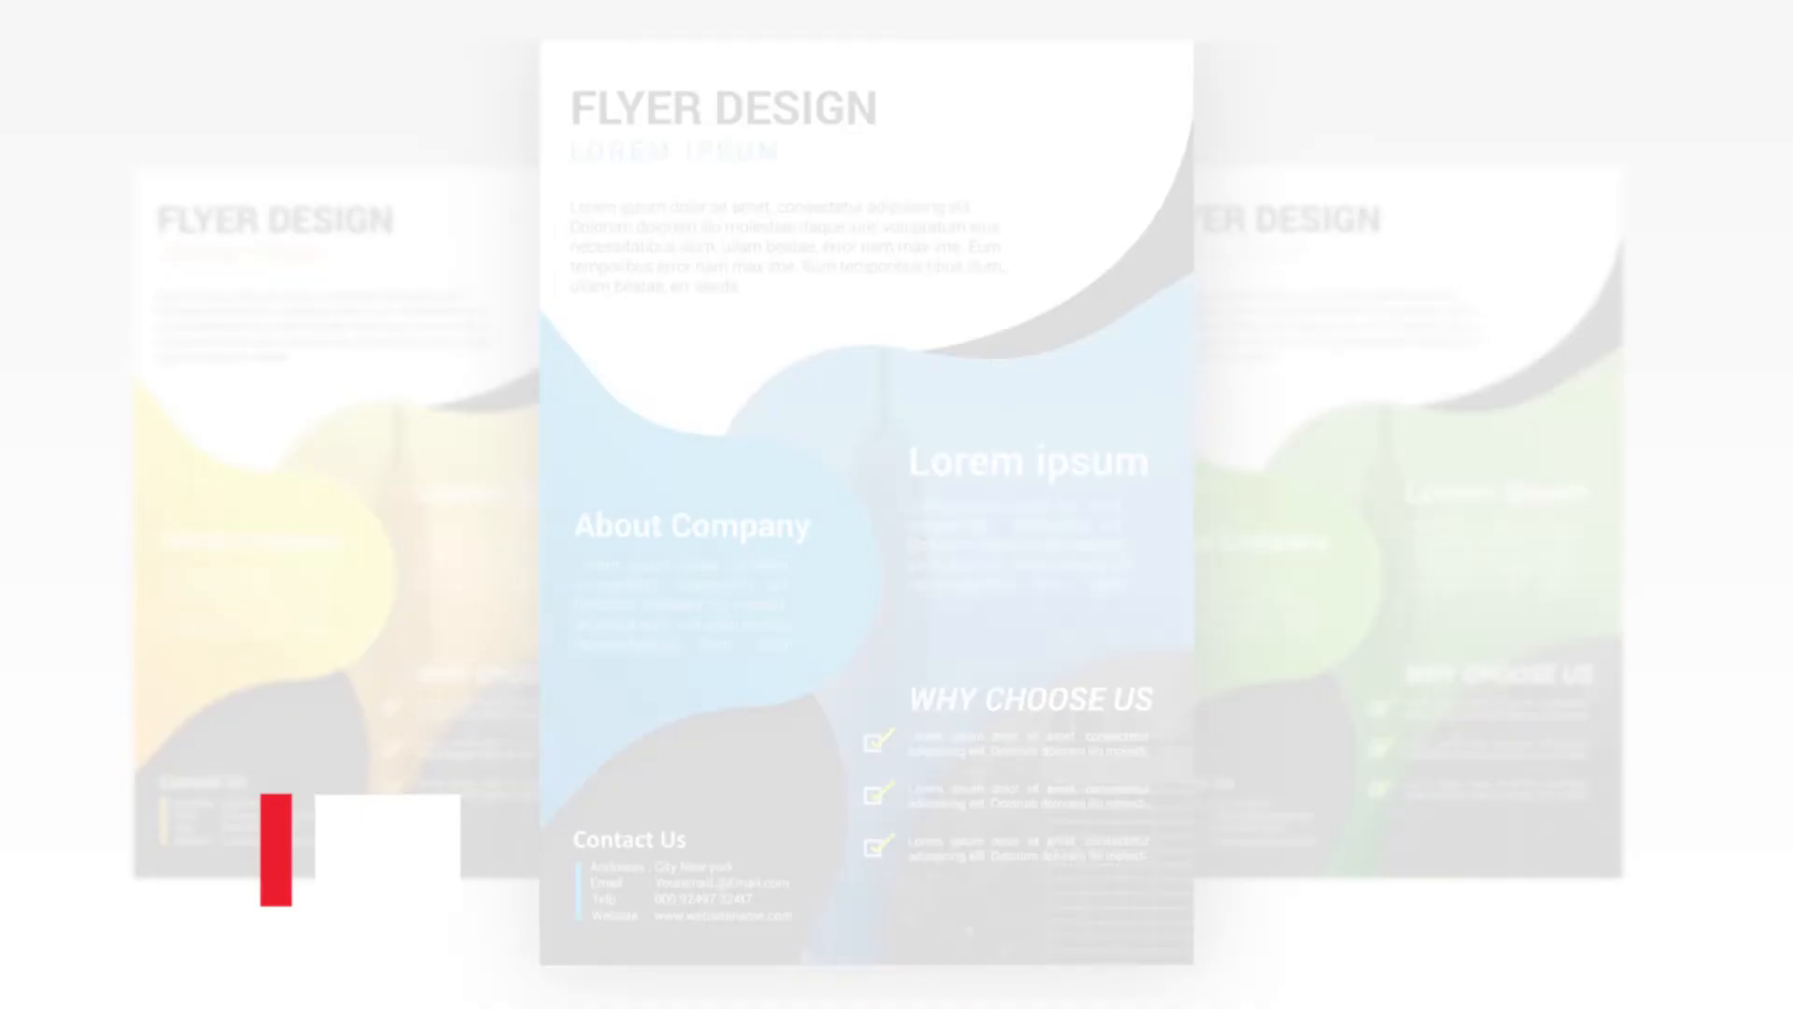